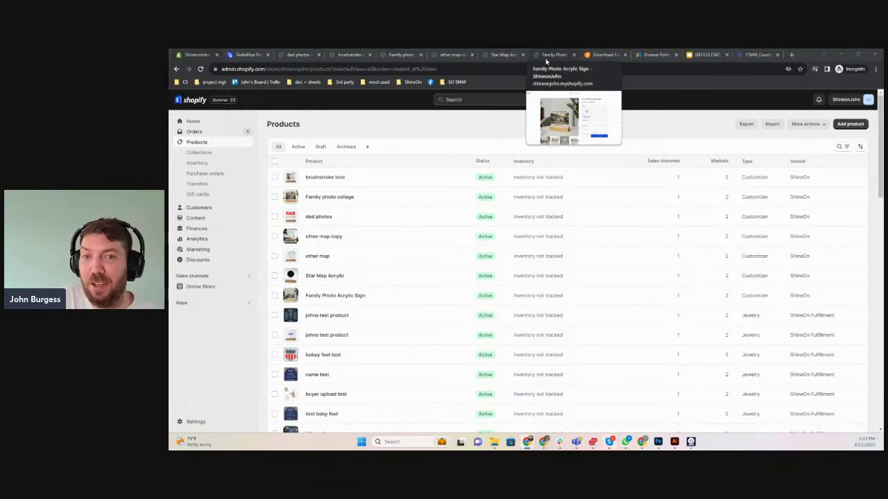
# Show the Family Photo Acrylic Sign product page in the storefront
pyautogui.click(554, 56)
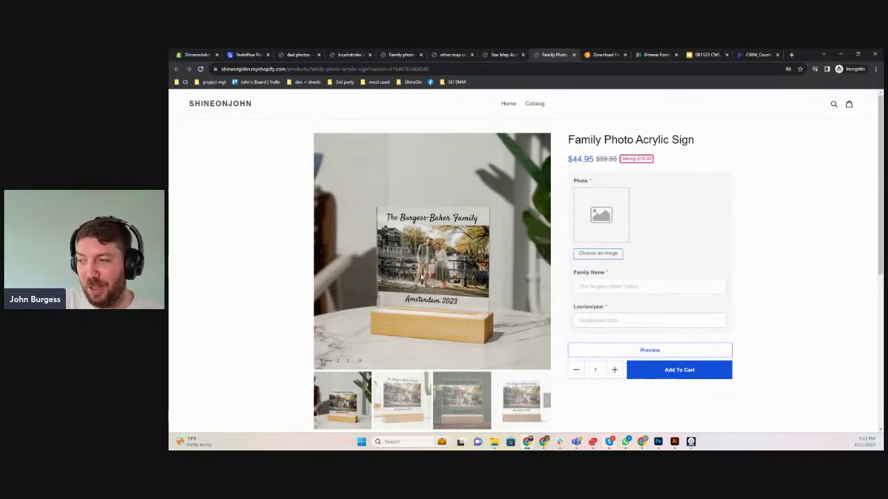
# Upload last week's family photo to the acrylic sign
pyautogui.click(602, 254)
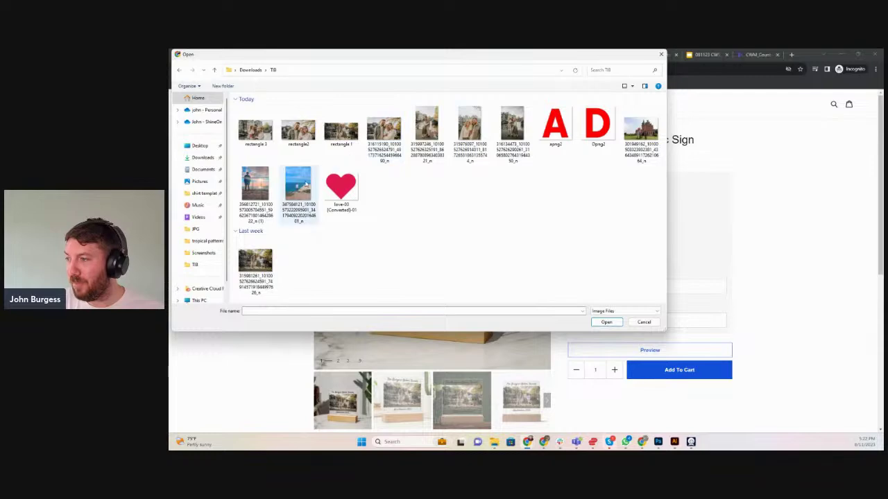
pyautogui.click(254, 263)
pyautogui.click(606, 322)
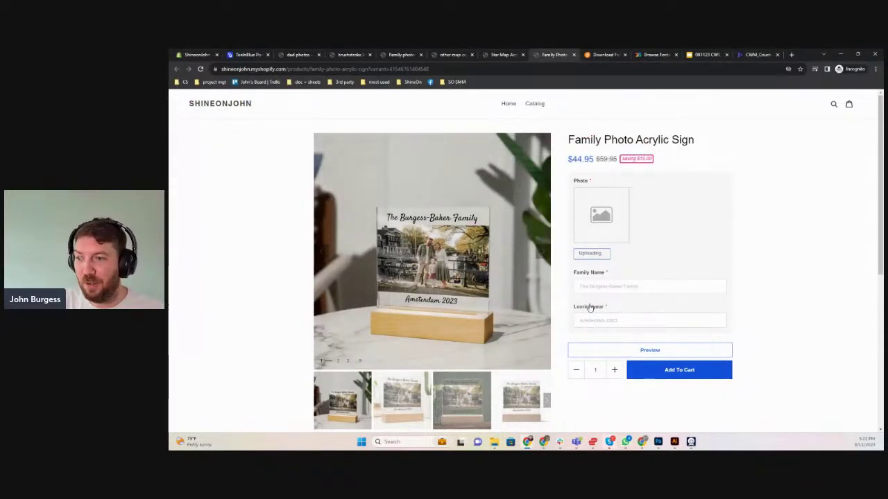
# Enter 'The Smiths' as Family Name and 'Denver 2024' as Location/year
pyautogui.click(612, 285)
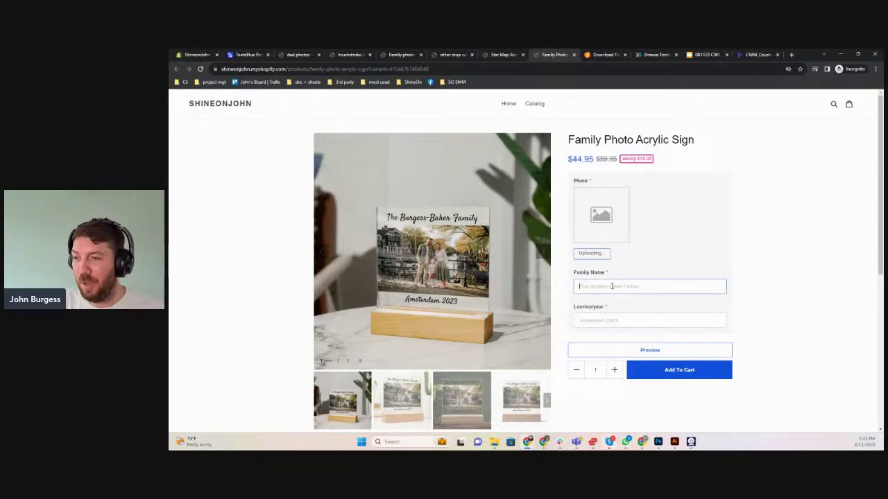
pyautogui.write('The Smiths')
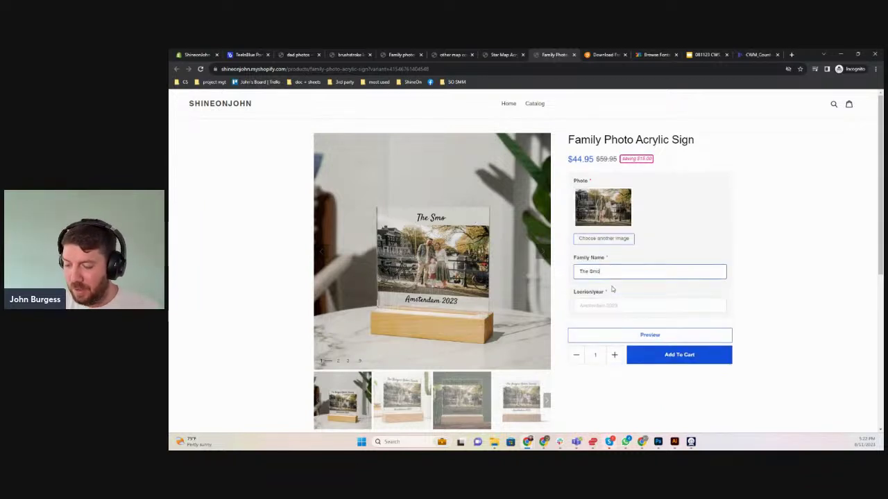
pyautogui.press('BackSpace')
pyautogui.press('BackSpace')
pyautogui.press('BackSpace')
pyautogui.press('BackSpace')
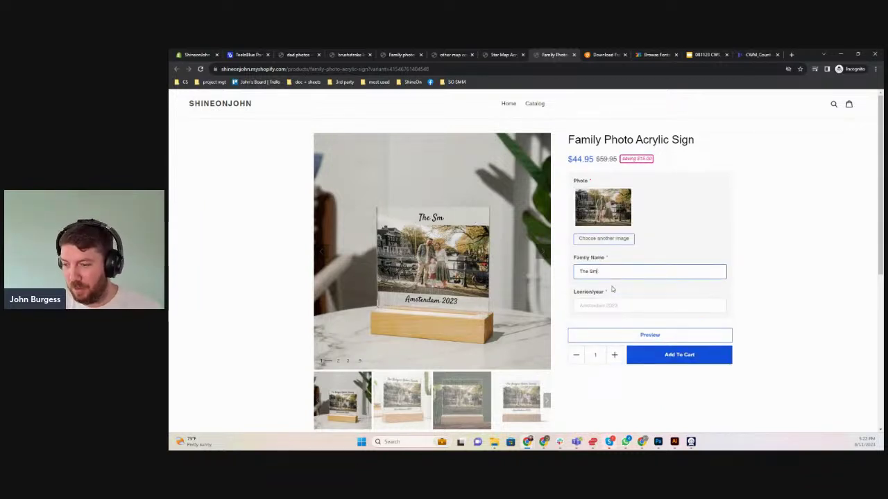
pyautogui.write('iths')
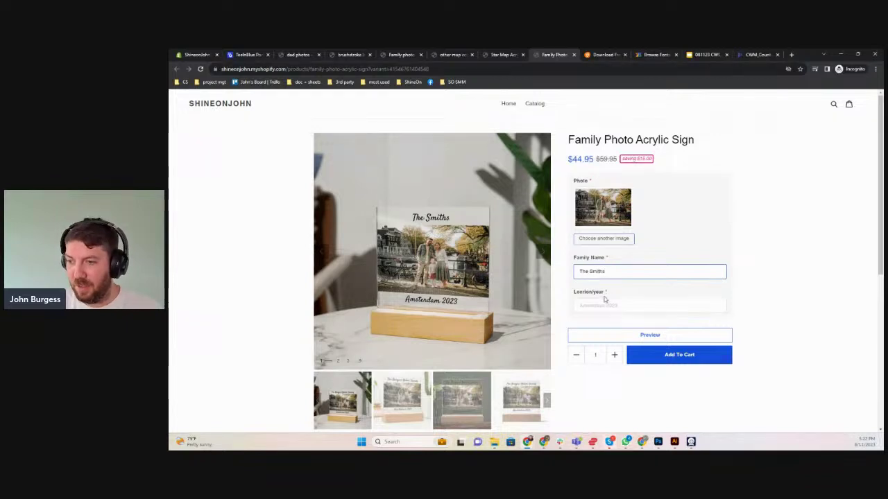
pyautogui.click(601, 305)
pyautogui.write('Denver')
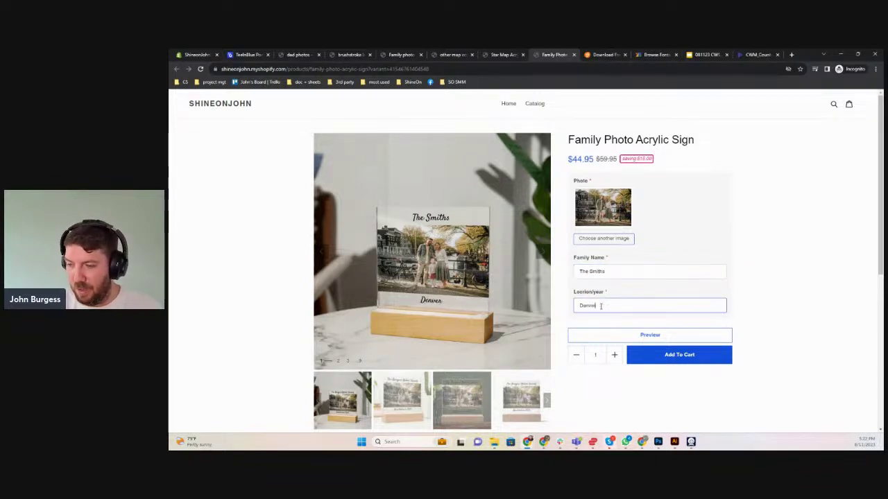
pyautogui.write(' 2024')
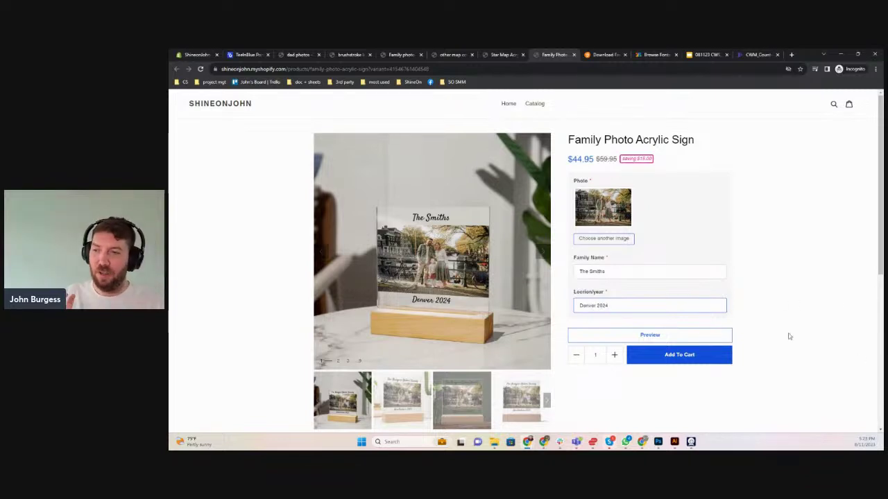
pyautogui.click(410, 387)
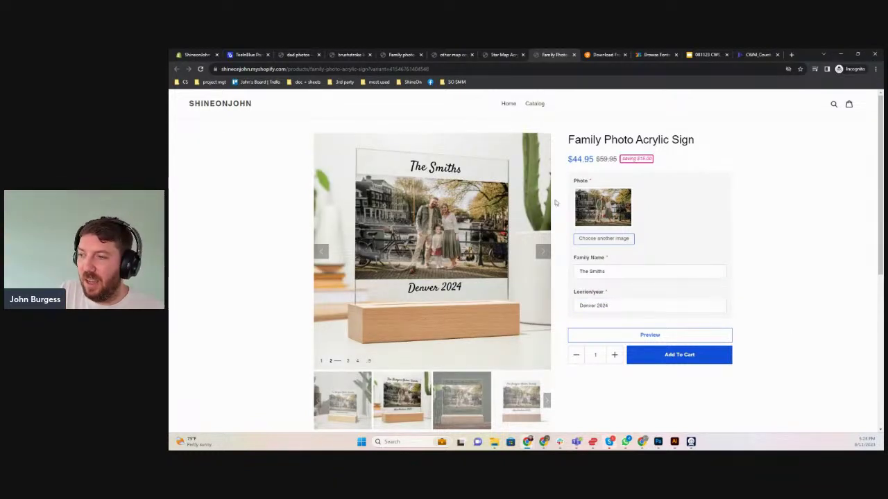
# Browse the gallery forward seven mockups and back three to view The Smiths sign
pyautogui.click(543, 253)
pyautogui.click(544, 253)
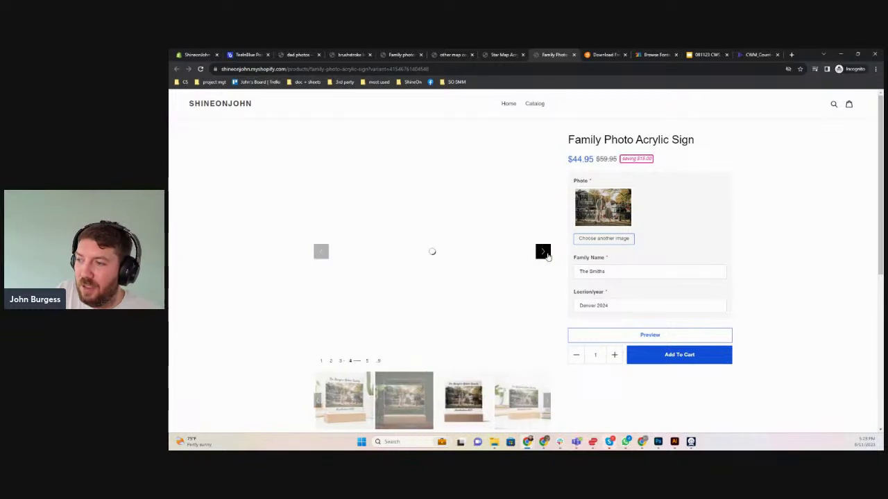
pyautogui.click(544, 254)
pyautogui.click(544, 254)
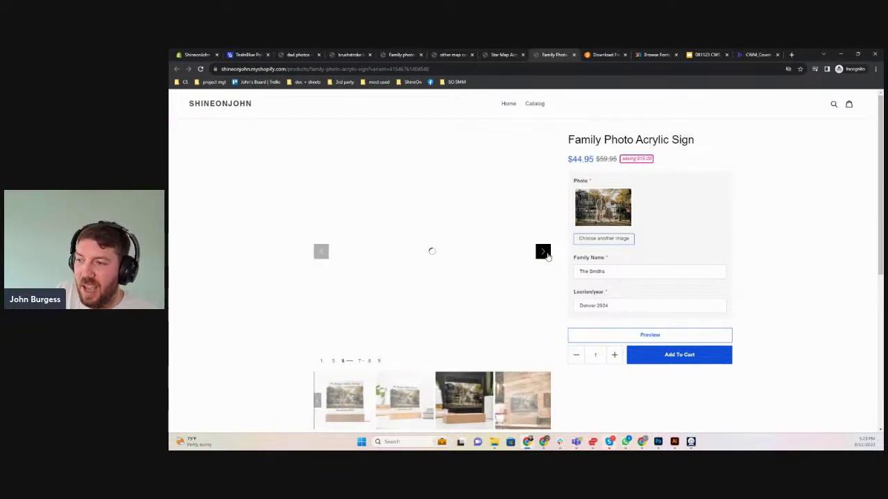
pyautogui.click(543, 252)
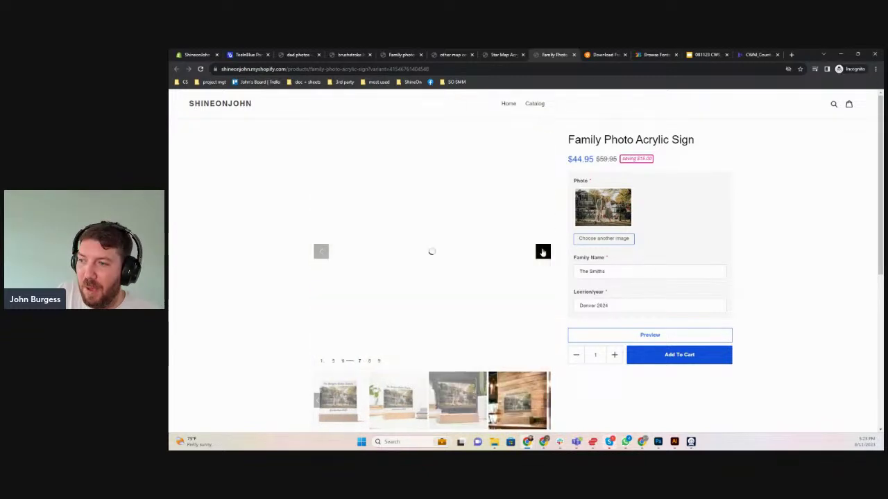
pyautogui.click(543, 252)
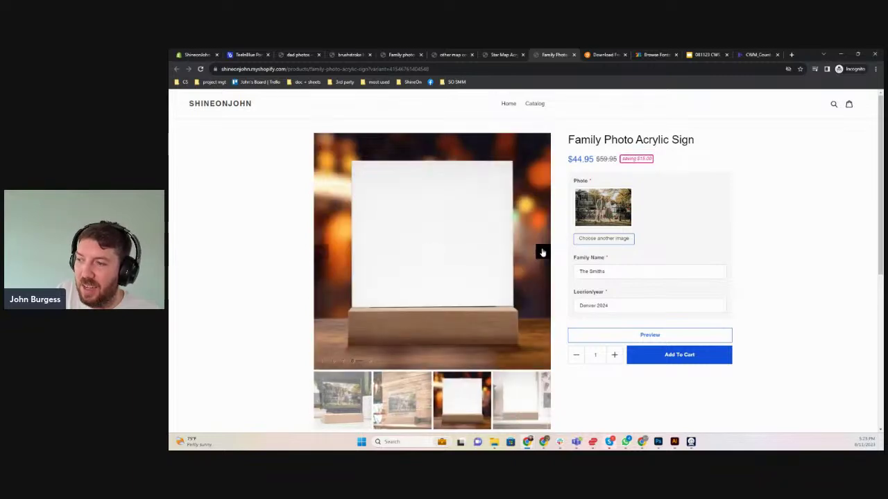
pyautogui.click(543, 252)
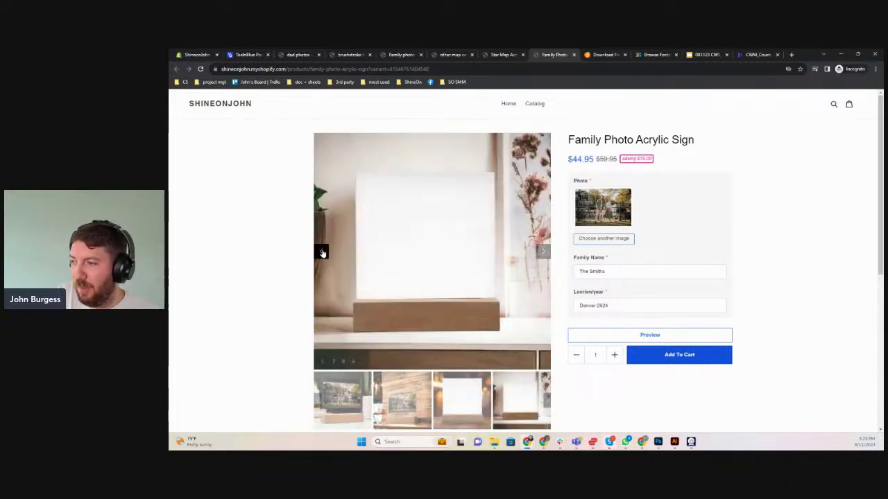
pyautogui.click(321, 253)
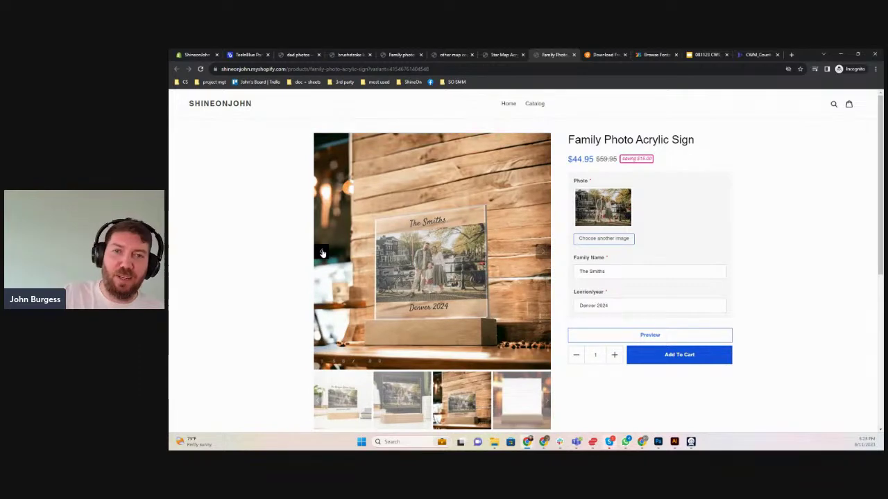
pyautogui.click(322, 253)
pyautogui.click(322, 253)
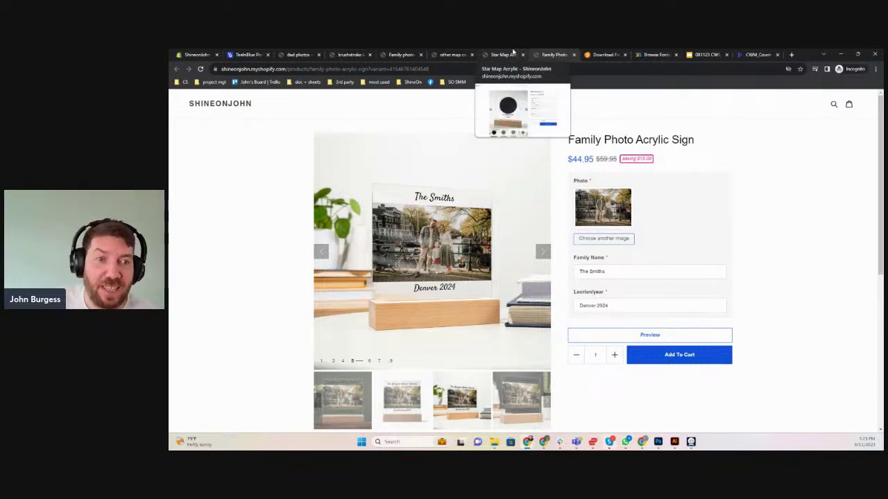
pyautogui.click(513, 54)
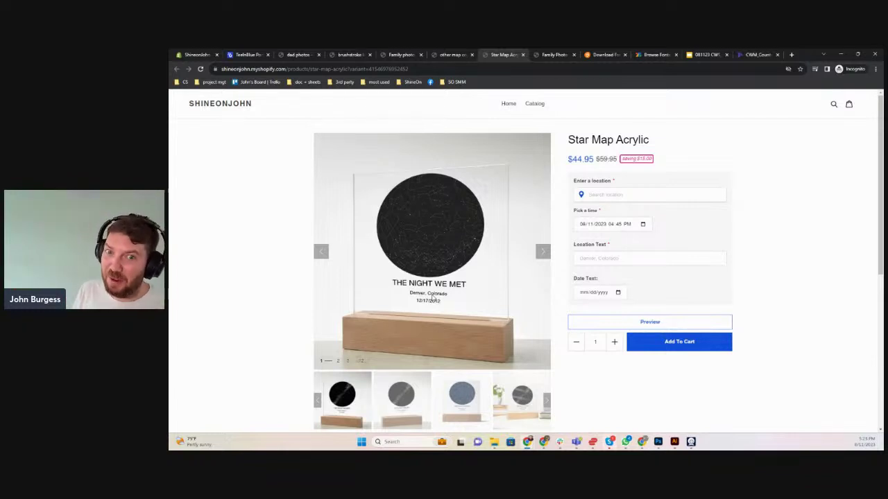
pyautogui.click(614, 197)
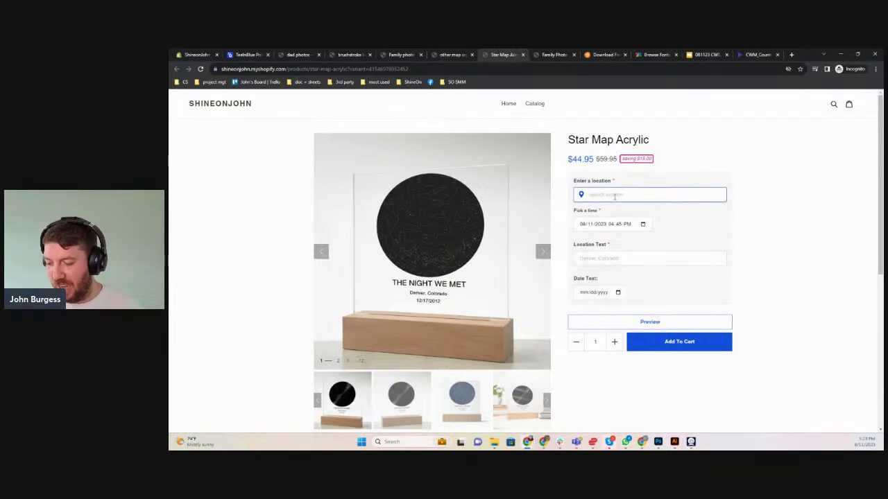
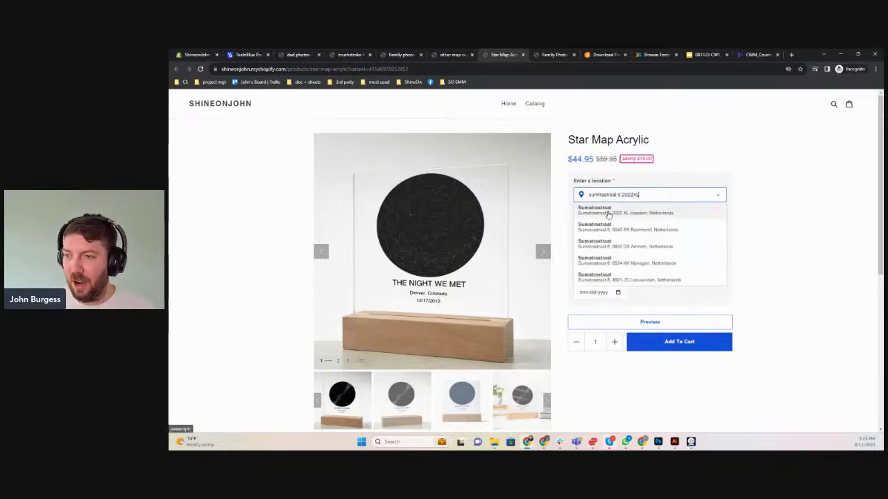
pyautogui.click(609, 210)
# Set the star map time to 07/25/2023 at 09:00 AM
pyautogui.click(642, 224)
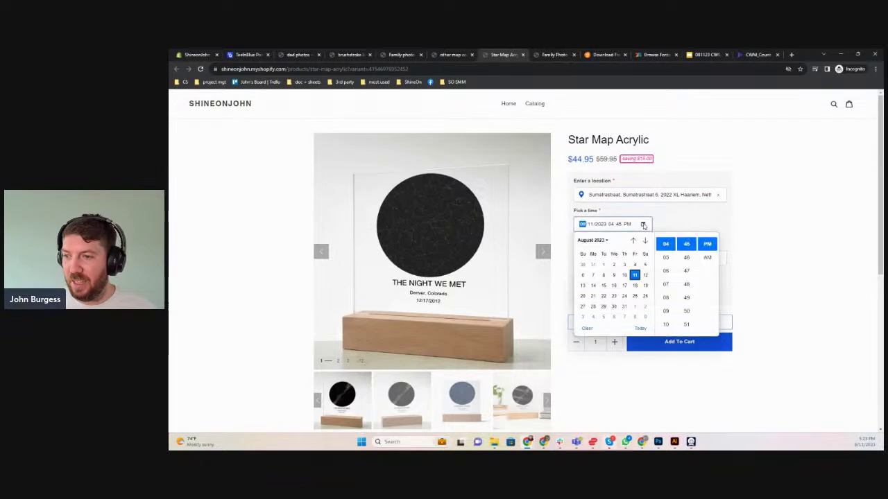
pyautogui.click(633, 241)
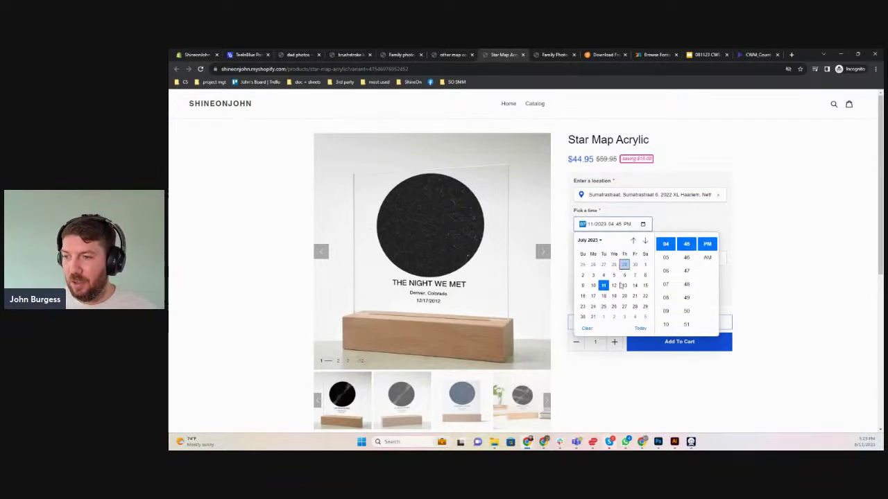
pyautogui.click(604, 306)
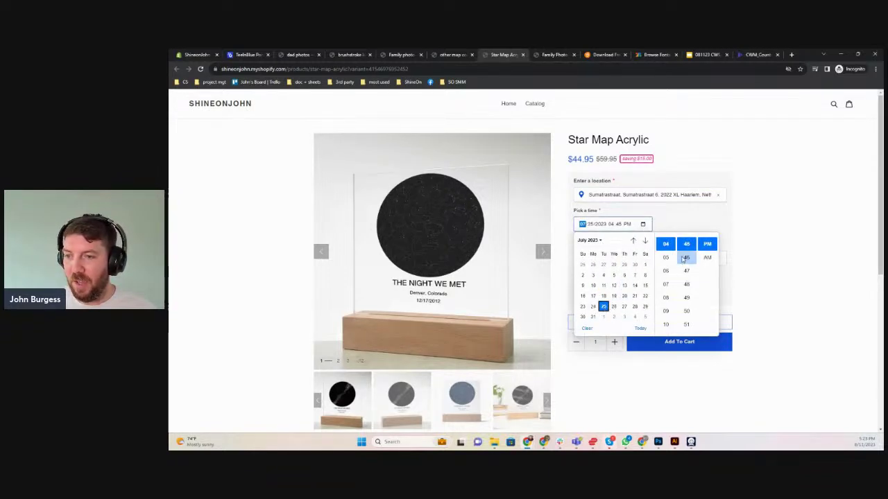
pyautogui.scroll(-1, 673, 258)
pyautogui.click(666, 298)
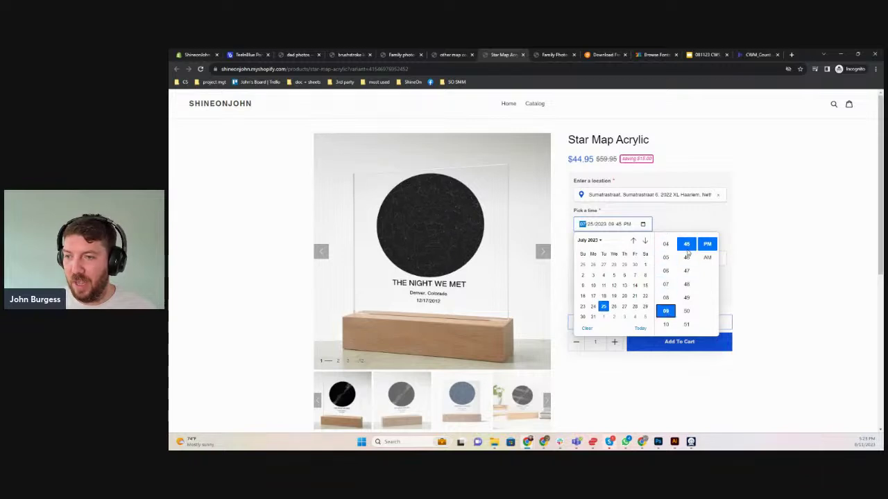
pyautogui.scroll(5, 686, 256)
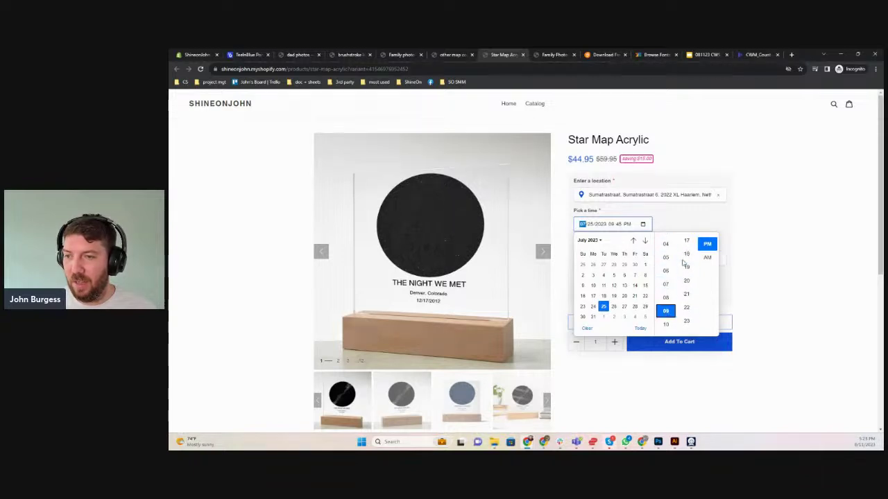
pyautogui.scroll(3, 685, 263)
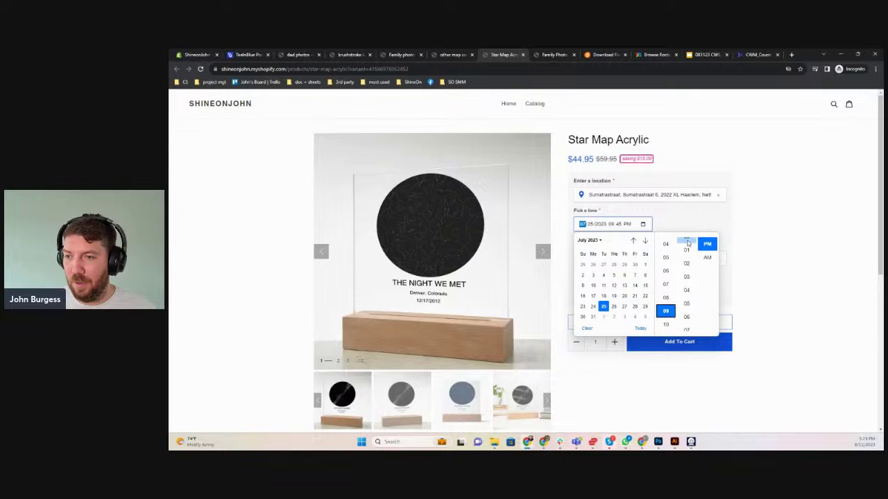
pyautogui.click(687, 244)
pyautogui.click(707, 258)
pyautogui.click(746, 274)
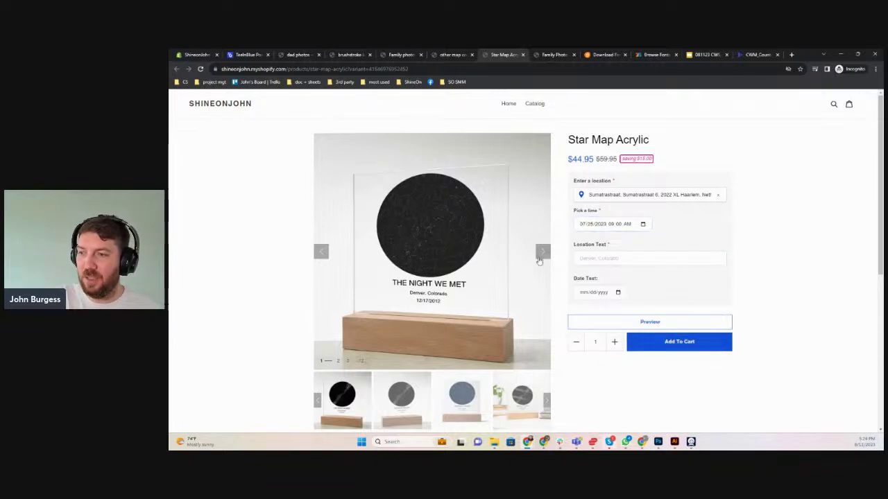
# Enter location text 'Haarlem, Netherlands' and date text 07/25/2023, correcting the day to 25
pyautogui.click(586, 256)
pyautogui.write('Haarlem, ')
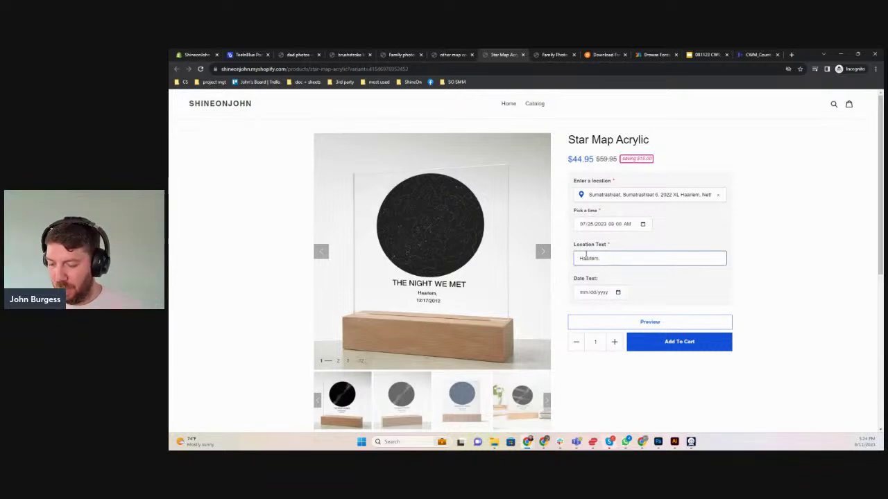
pyautogui.write('Netherlands')
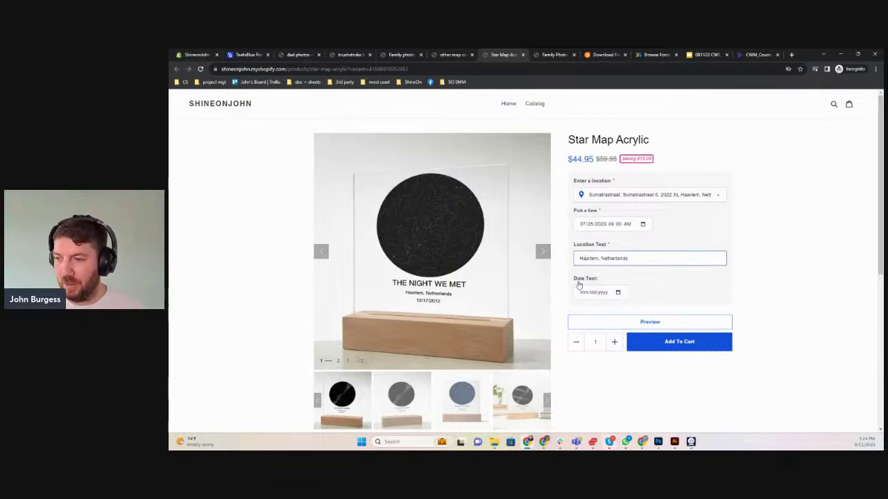
pyautogui.click(584, 292)
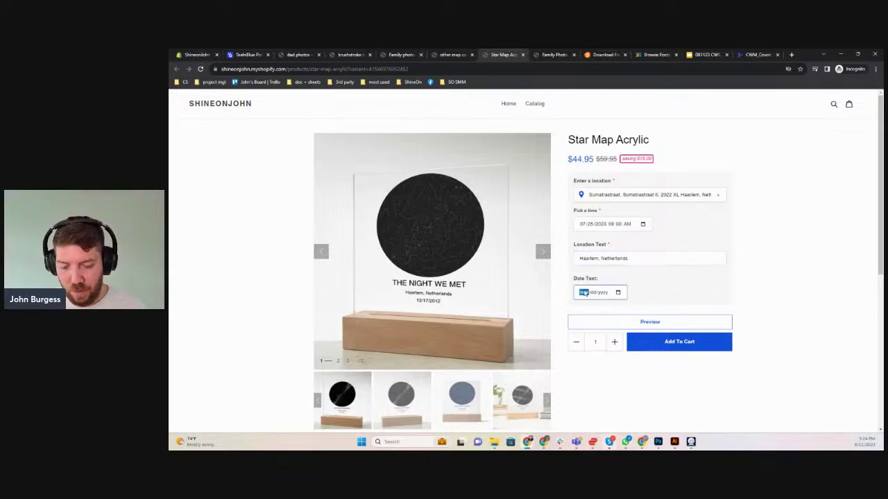
pyautogui.write('07')
pyautogui.write('25')
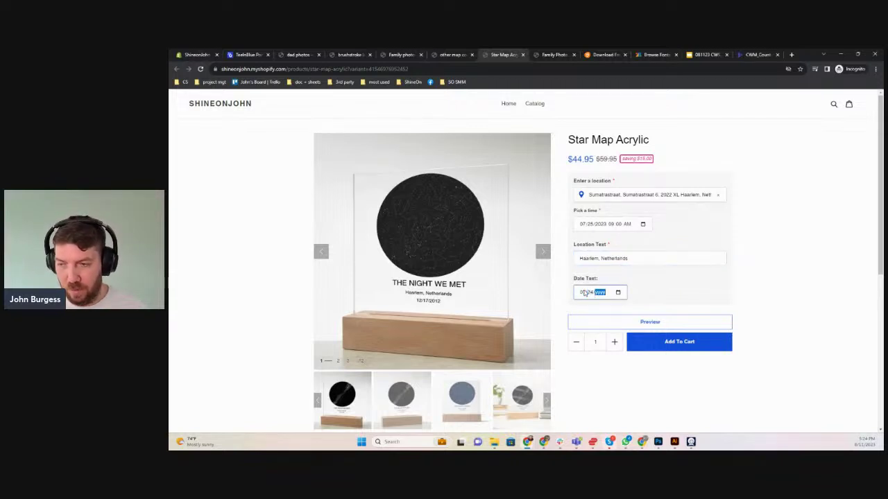
pyautogui.write('2023')
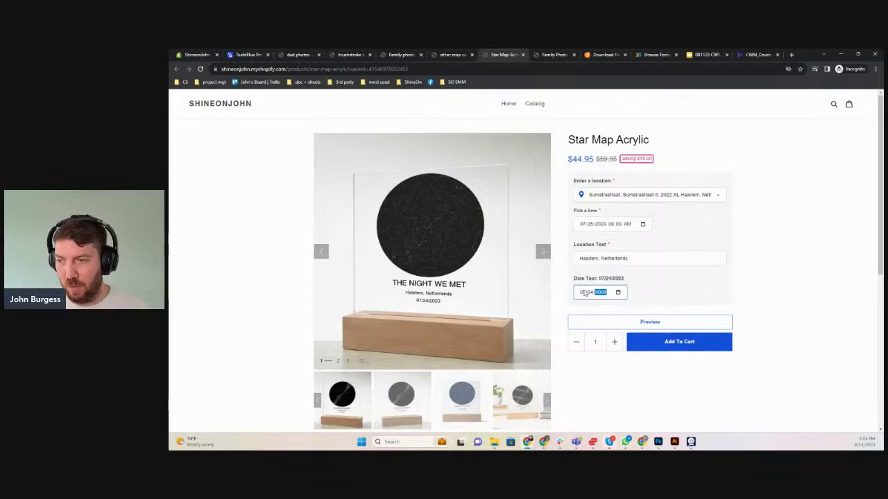
pyautogui.click(763, 290)
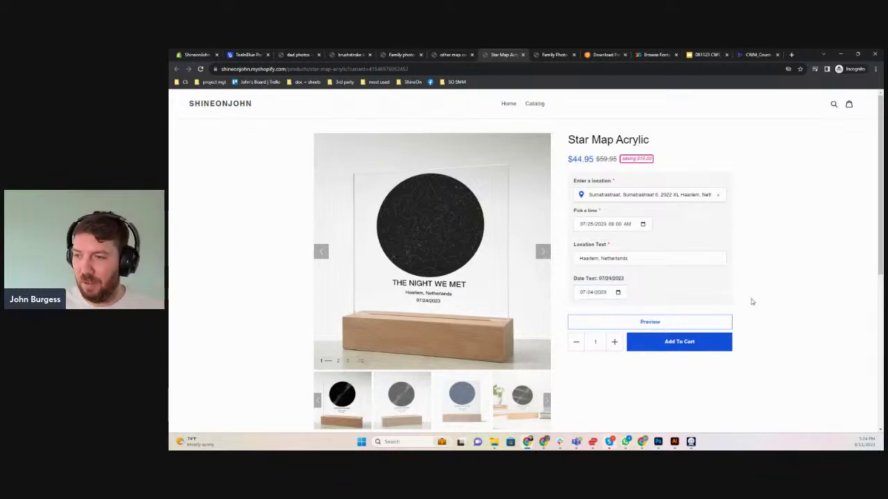
pyautogui.click(590, 292)
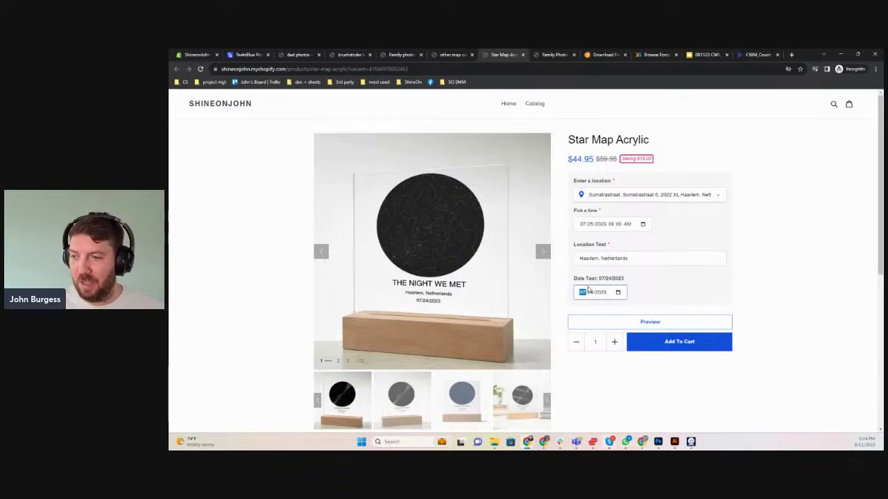
pyautogui.click(593, 292)
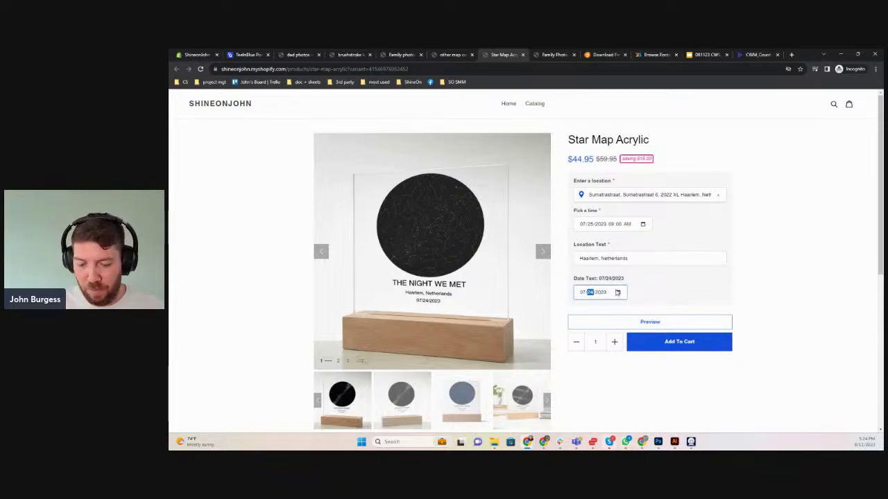
pyautogui.write('25')
pyautogui.click(648, 287)
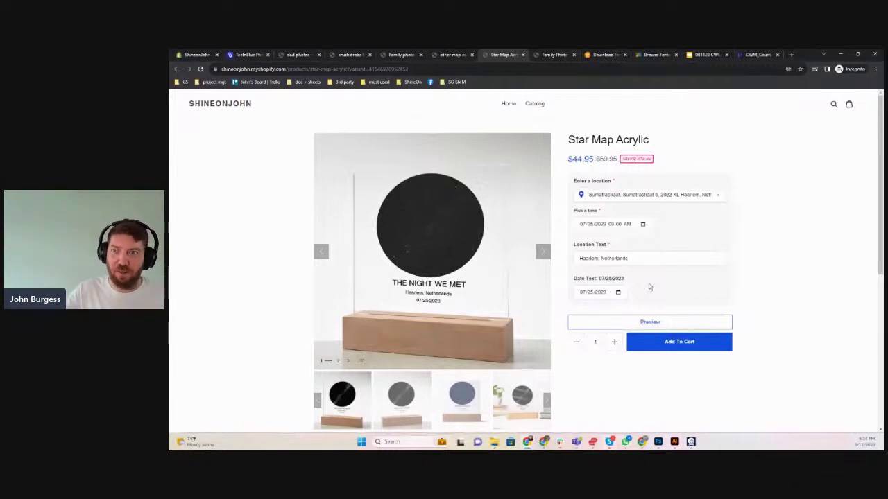
# On the other map copy product, enter date text 07/25/2023
pyautogui.click(444, 54)
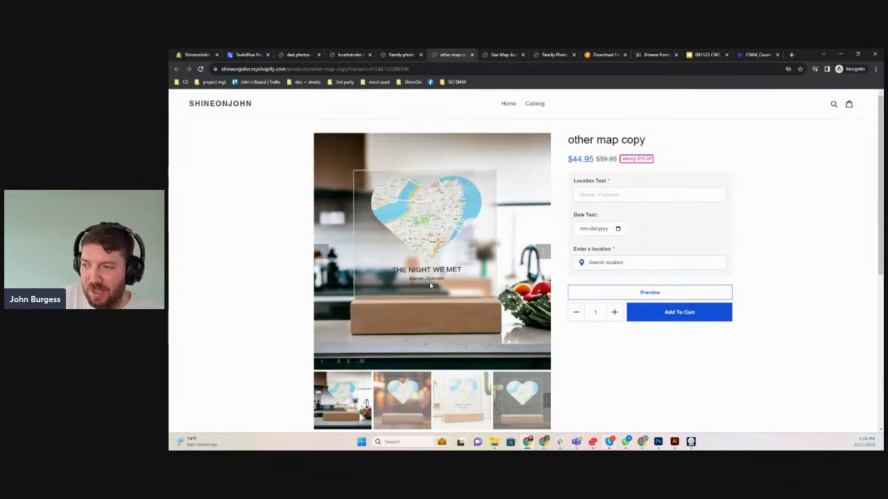
pyautogui.click(584, 231)
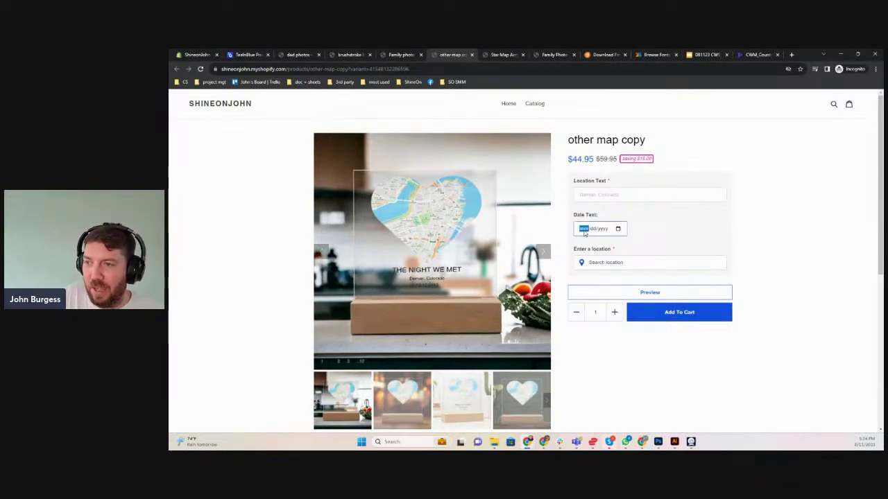
pyautogui.write('0725202')
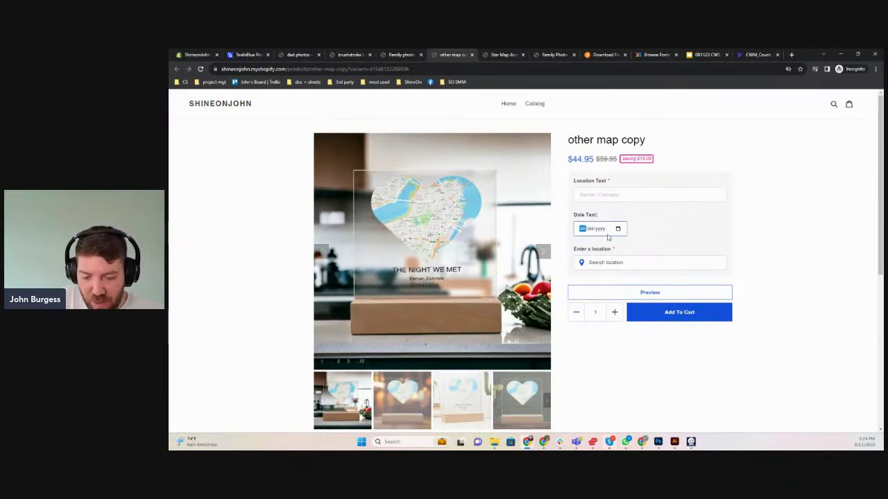
pyautogui.write('3')
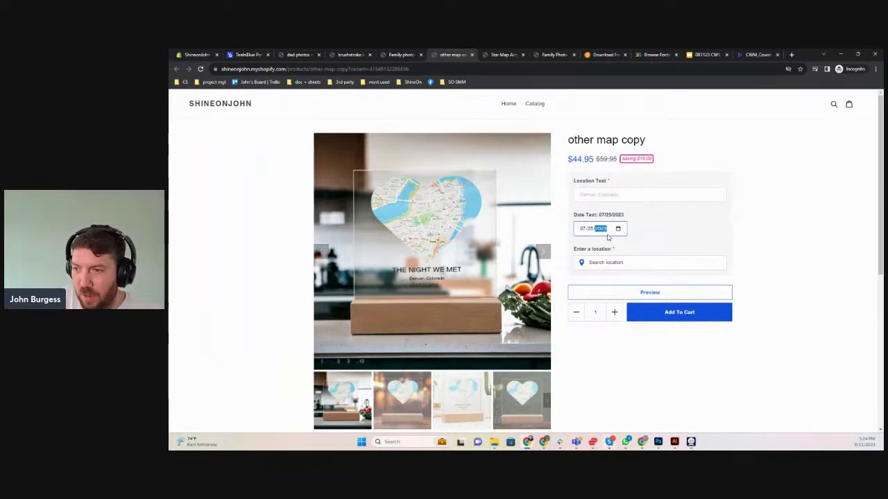
# Choose Denver, Colorado on the location map, frame it, and confirm
pyautogui.click(624, 263)
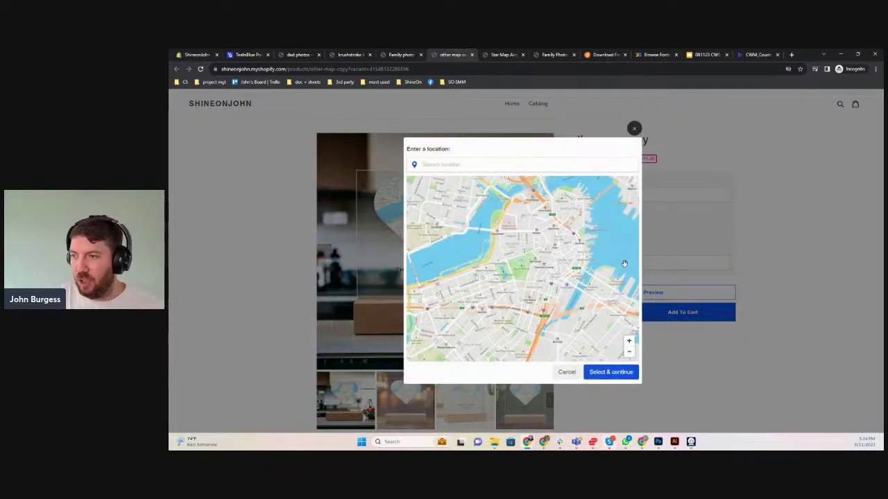
pyautogui.click(439, 165)
pyautogui.write('C')
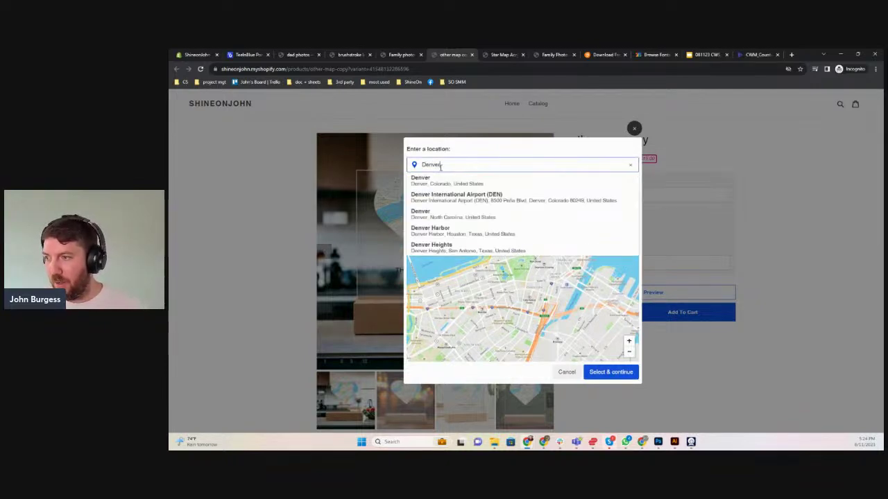
pyautogui.click(433, 182)
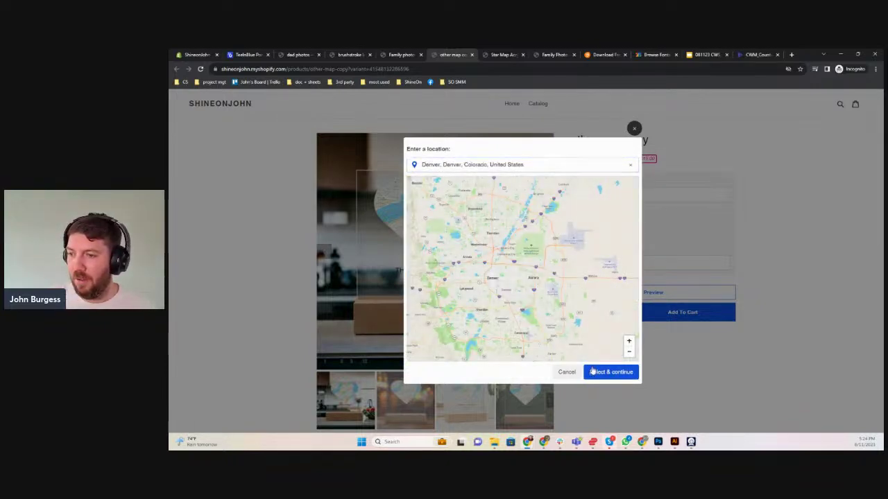
pyautogui.click(628, 341)
pyautogui.moveTo(518, 278); pyautogui.dragTo(557, 278)
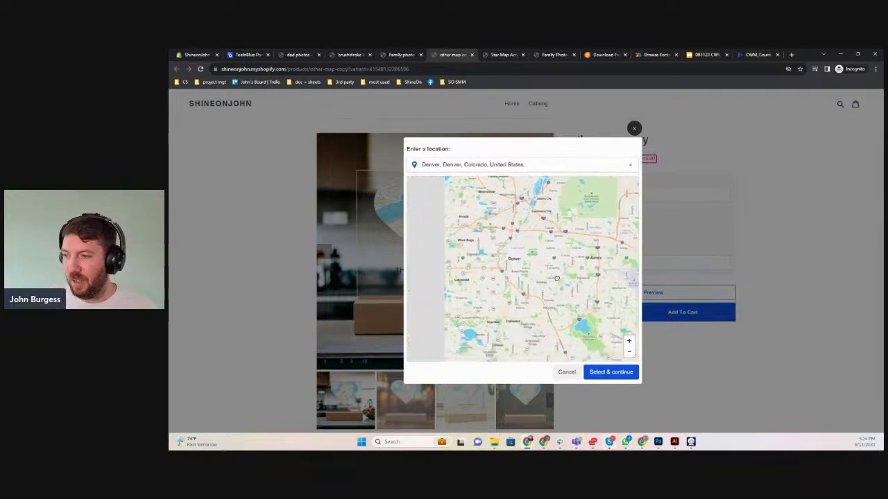
pyautogui.click(616, 378)
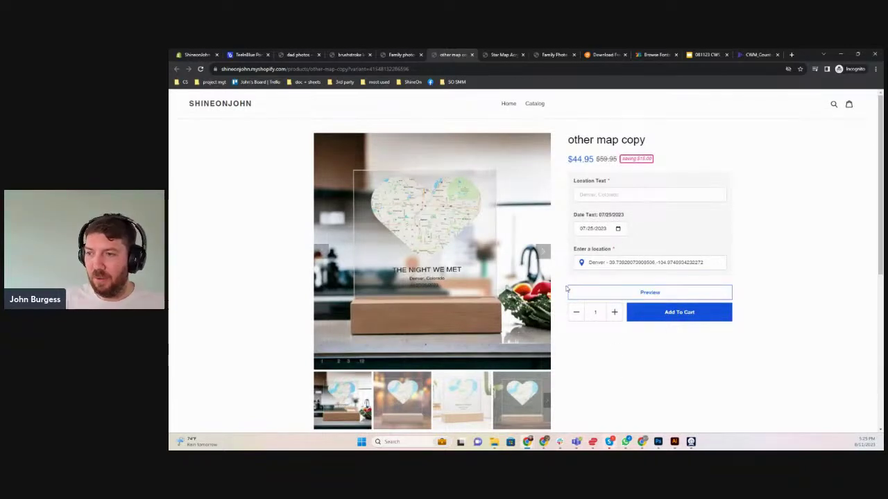
# Enter 'Denver, Colorado' as the Location Text
pyautogui.click(613, 194)
pyautogui.write('D')
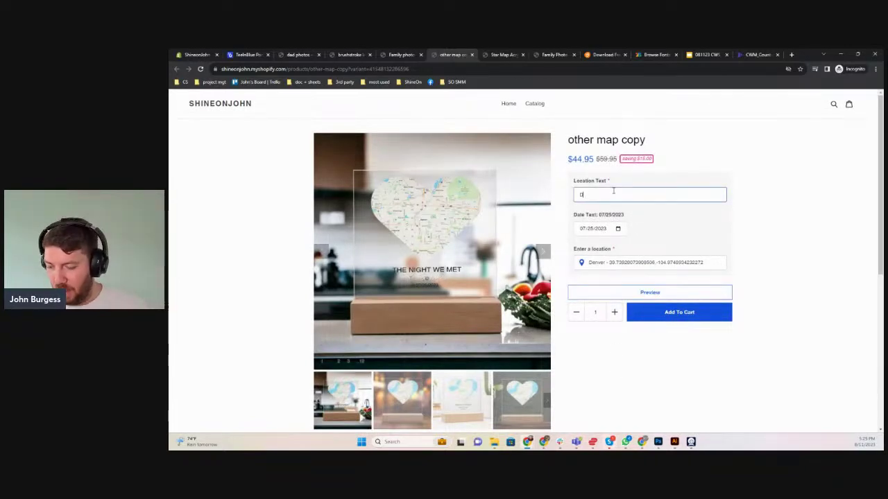
pyautogui.write('enver, Colorado')
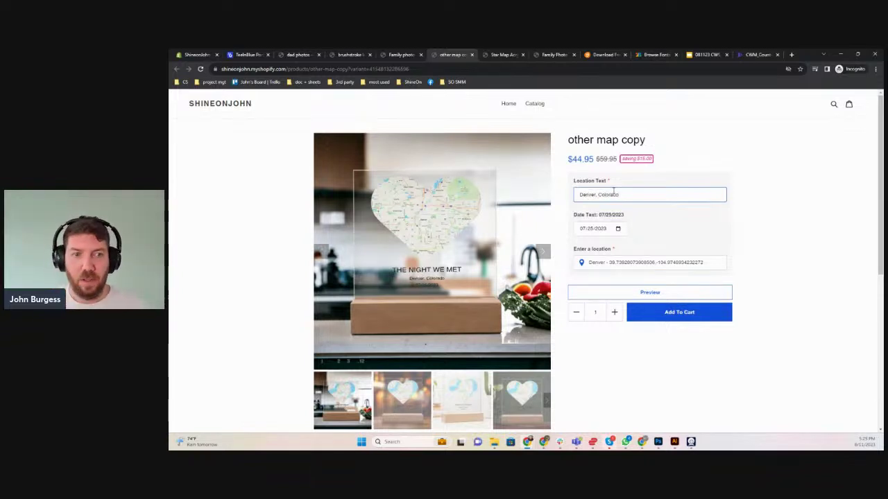
pyautogui.click(785, 254)
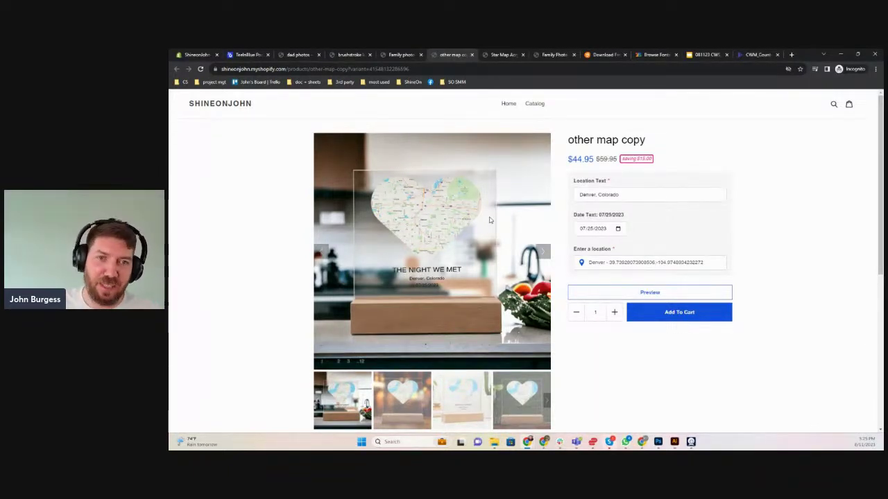
# Check the Family photo collage and brushstroke love products, then show dad photos
pyautogui.click(408, 56)
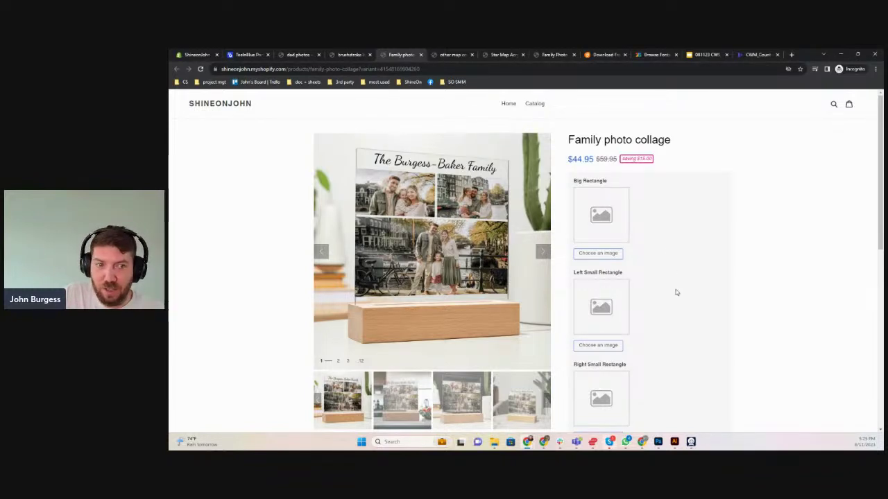
pyautogui.scroll(-3, 676, 292)
pyautogui.click(637, 320)
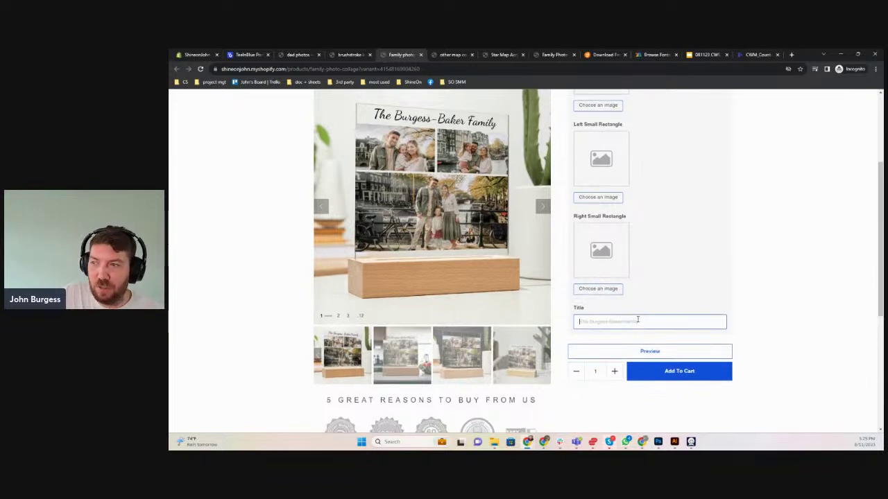
pyautogui.click(351, 55)
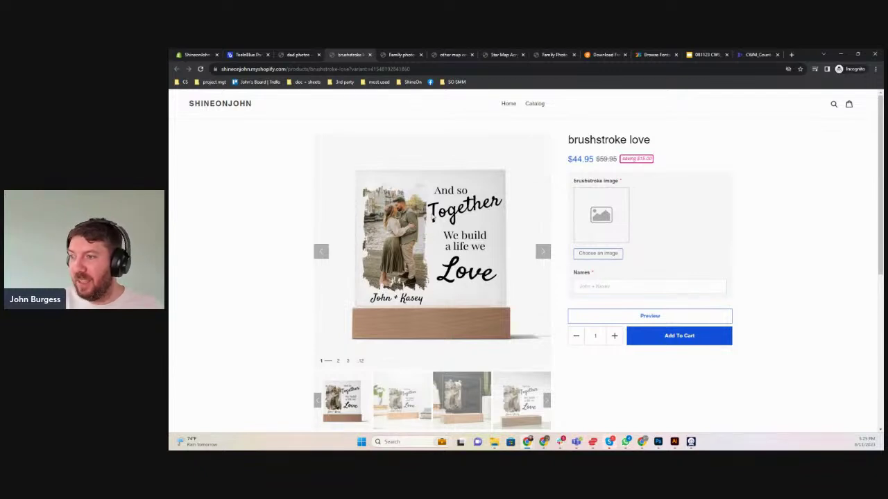
pyautogui.click(587, 284)
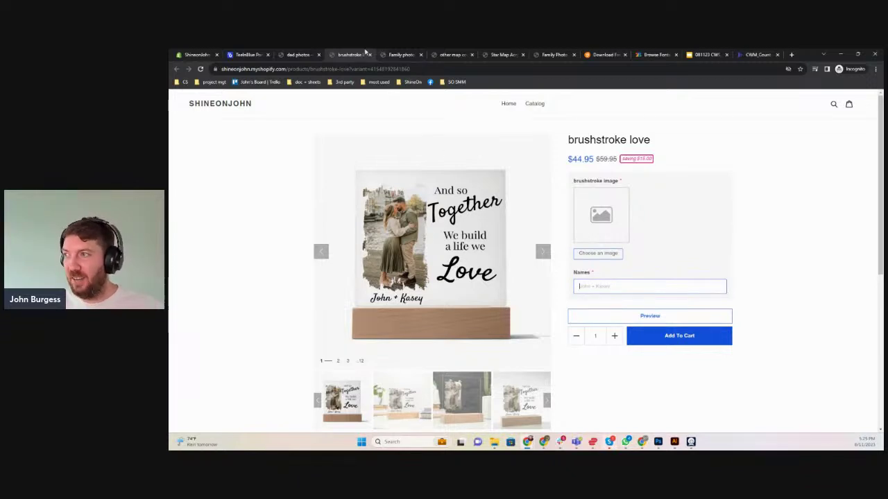
pyautogui.click(297, 57)
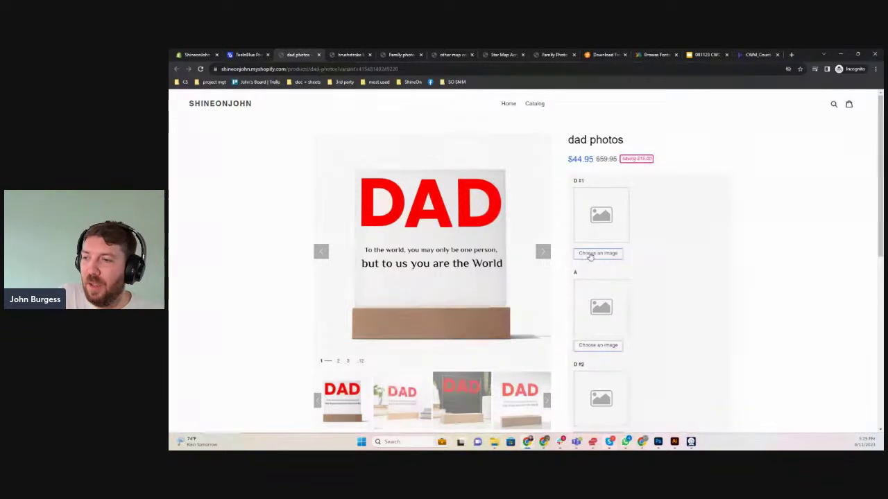
# Upload and crop the seaside photo of a man for D #1, then show the Teeinblue dashboard
pyautogui.click(590, 254)
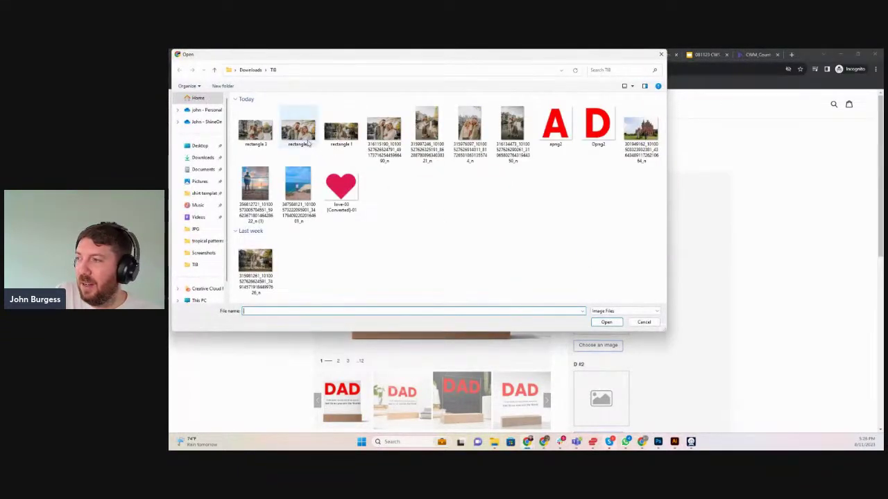
pyautogui.click(260, 186)
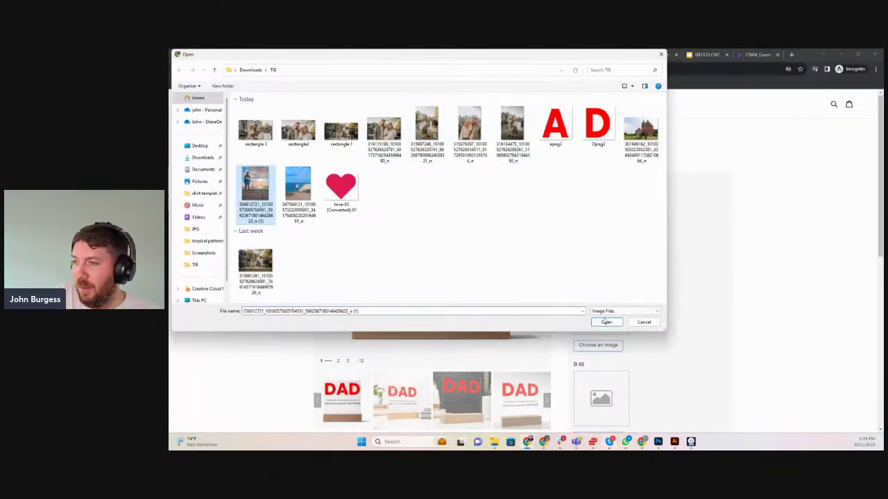
pyautogui.click(611, 323)
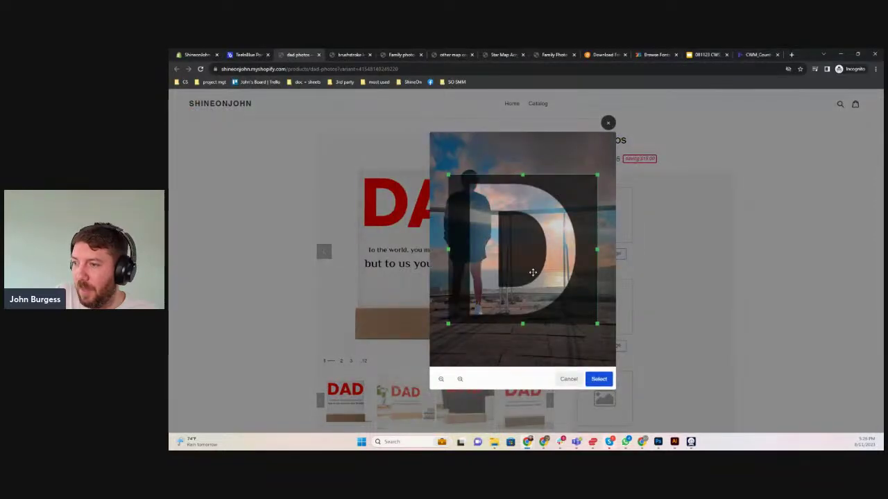
pyautogui.moveTo(549, 278); pyautogui.dragTo(535, 250)
pyautogui.moveTo(579, 291); pyautogui.dragTo(544, 297)
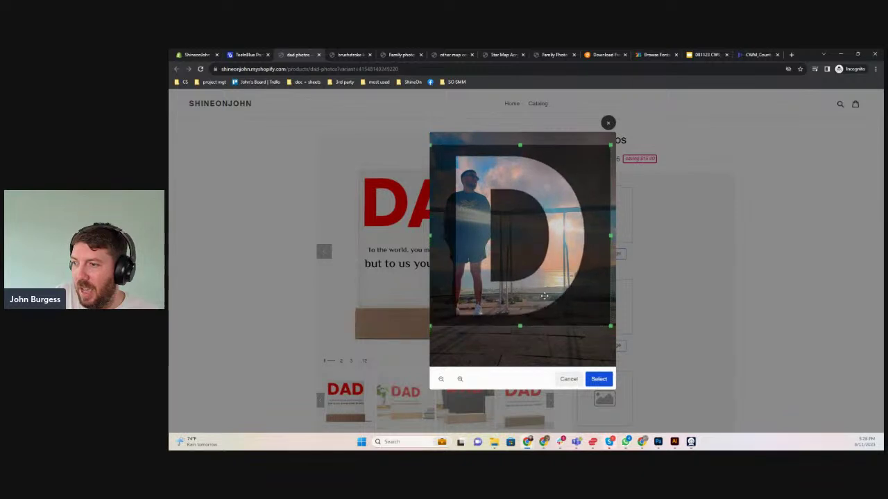
pyautogui.click(600, 379)
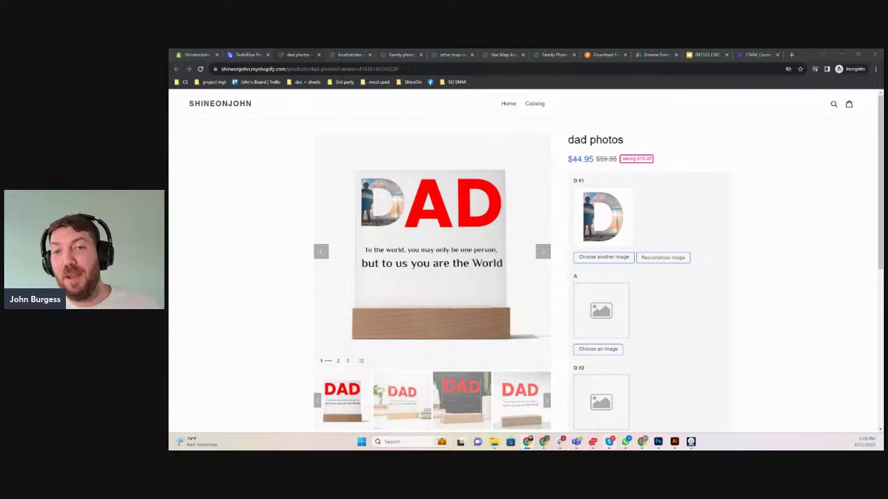
pyautogui.click(249, 55)
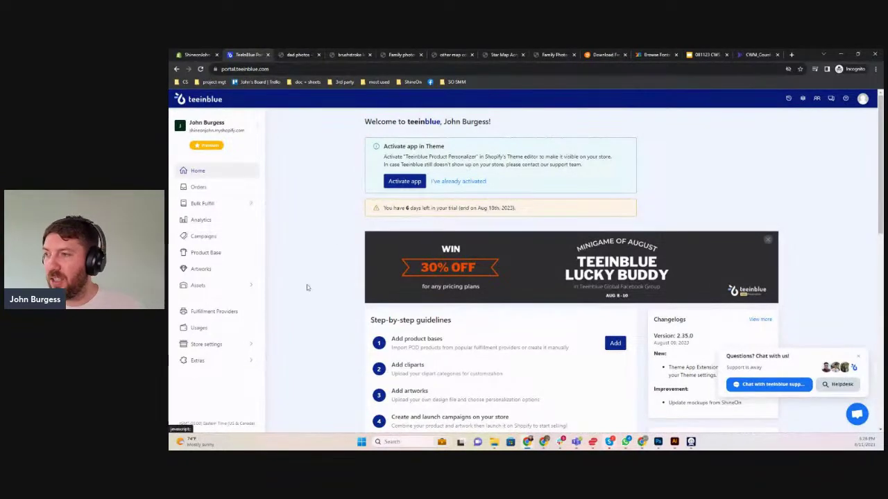
# Launch ShineOn from the Shopify admin's Apps list
pyautogui.hotkey('ctrl', 'shift', 'Tab')
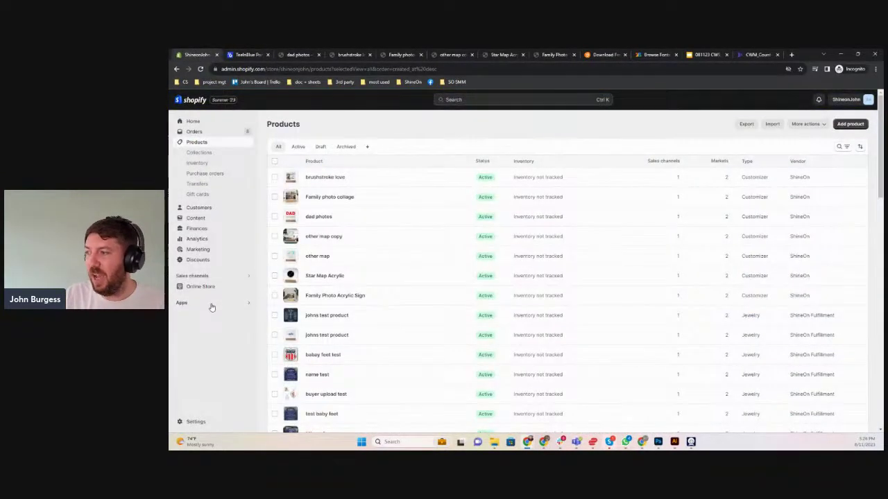
pyautogui.click(211, 305)
pyautogui.click(426, 141)
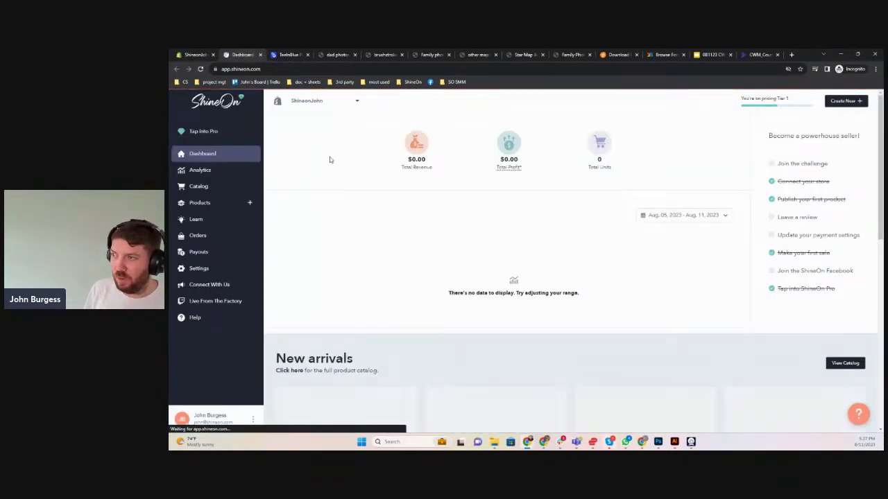
# Switch ShineOn to the Special Orders store, select its full API key, and return to Teeinblue
pyautogui.click(315, 104)
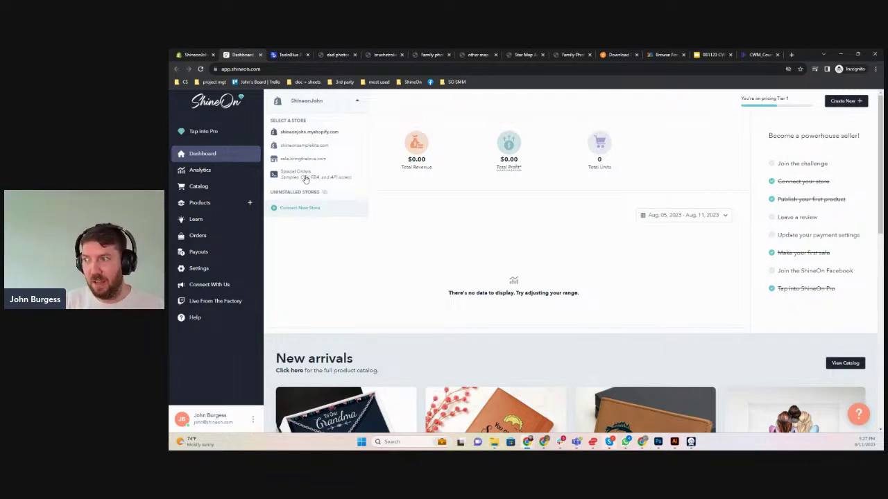
pyautogui.click(305, 179)
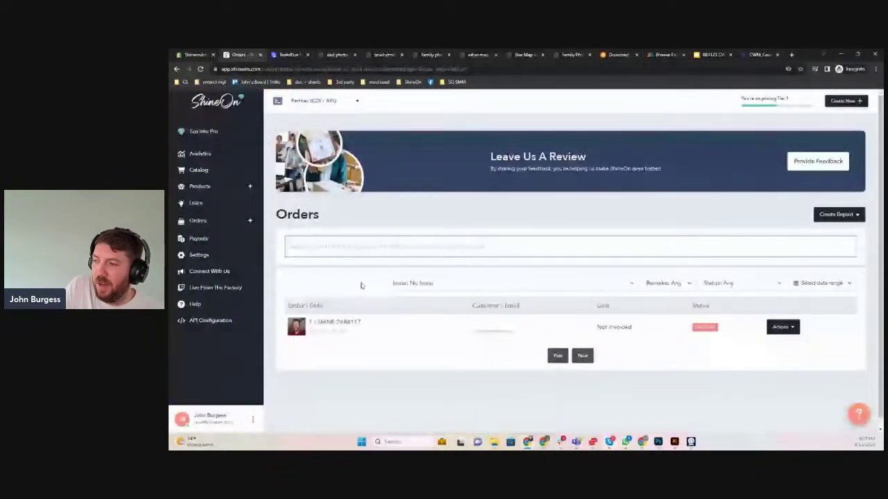
pyautogui.click(202, 320)
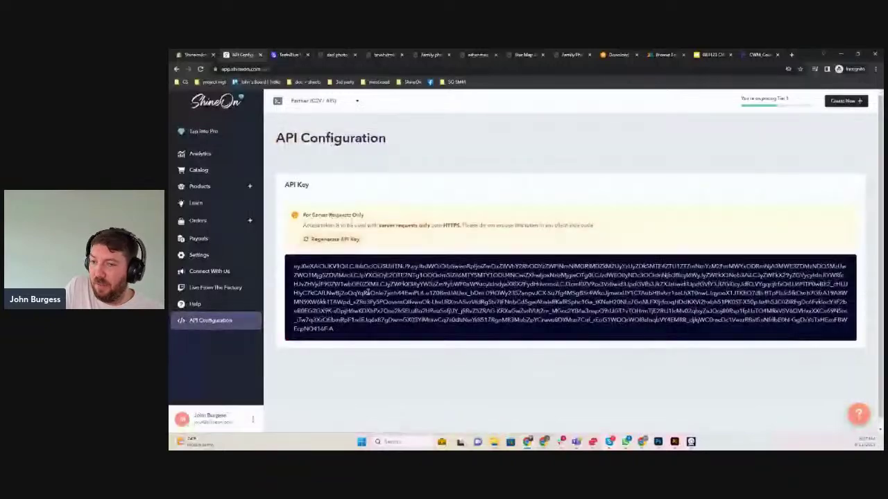
pyautogui.tripleClick(387, 302)
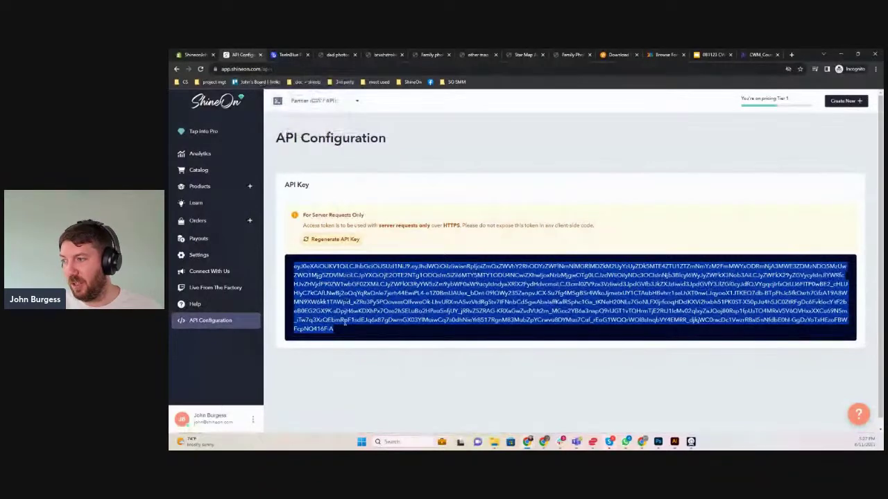
pyautogui.click(285, 54)
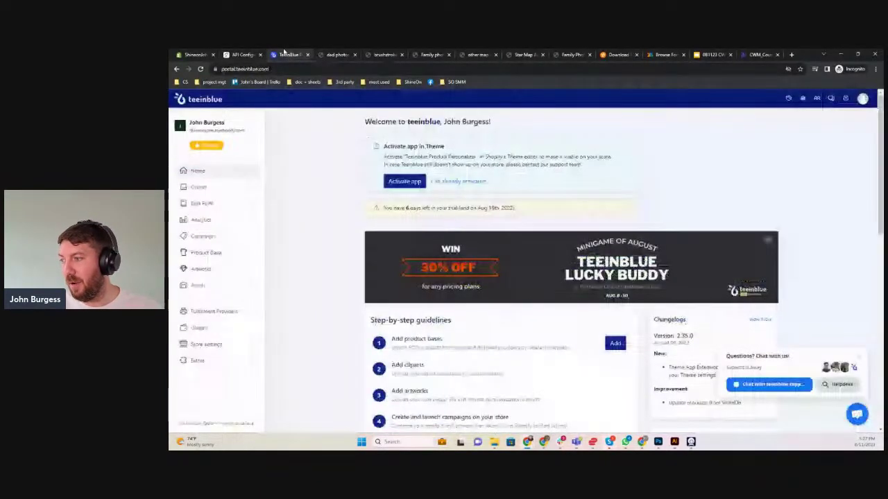
# Check that the API key is filled in under ShineOn's Edit API fulfillment provider settings
pyautogui.click(220, 315)
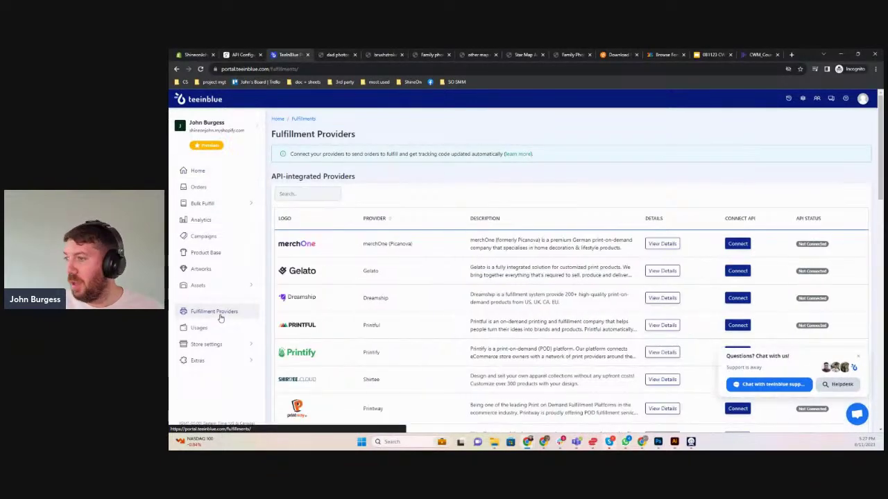
pyautogui.scroll(-1, 321, 221)
pyautogui.scroll(-2, 321, 221)
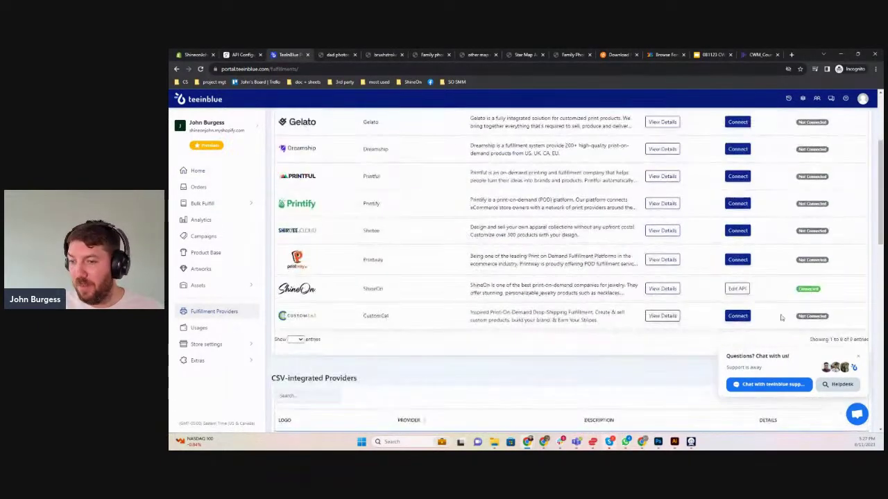
pyautogui.click(736, 289)
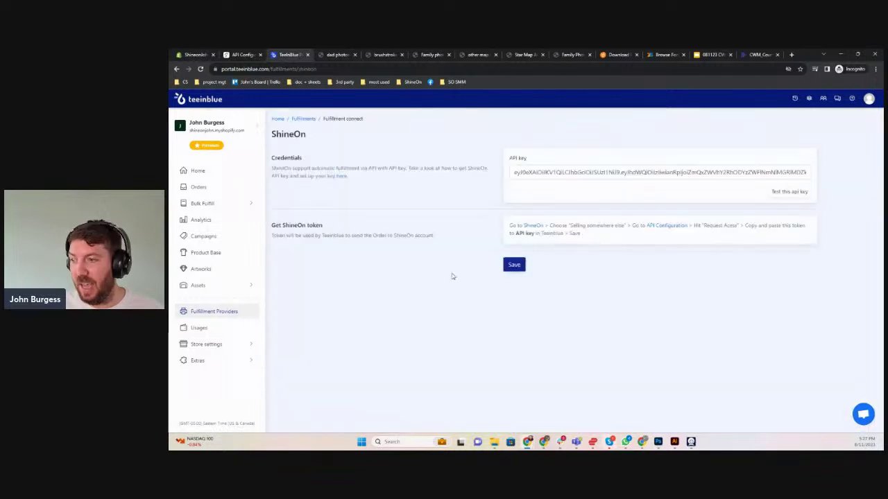
pyautogui.click(570, 175)
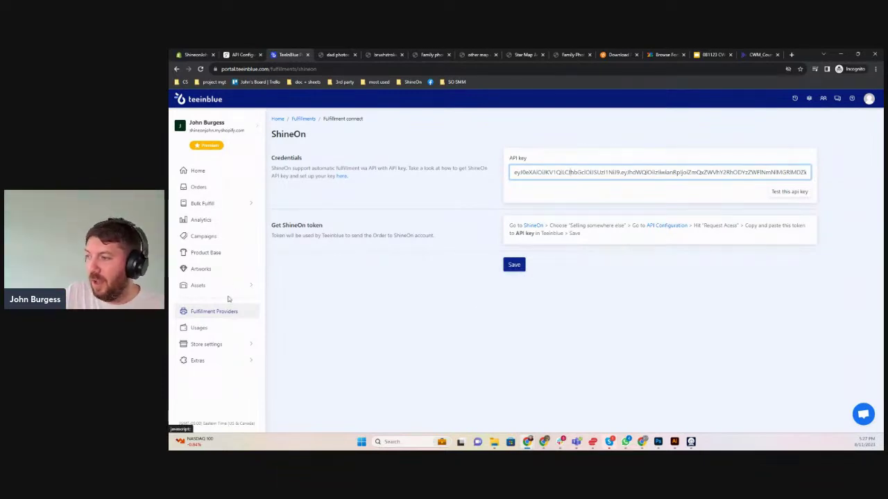
pyautogui.click(219, 253)
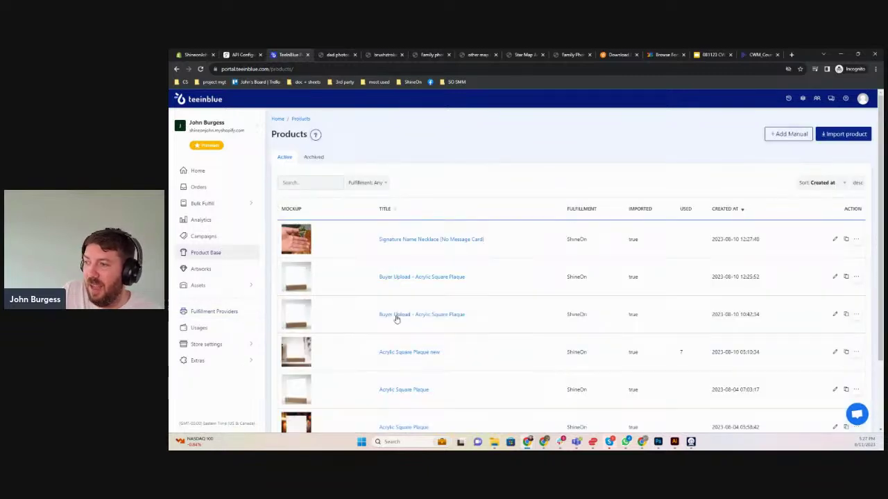
# Search ShineOn's catalog for 'acrylic' and import Buyer Upload - Acrylic Square Plaque
pyautogui.click(836, 140)
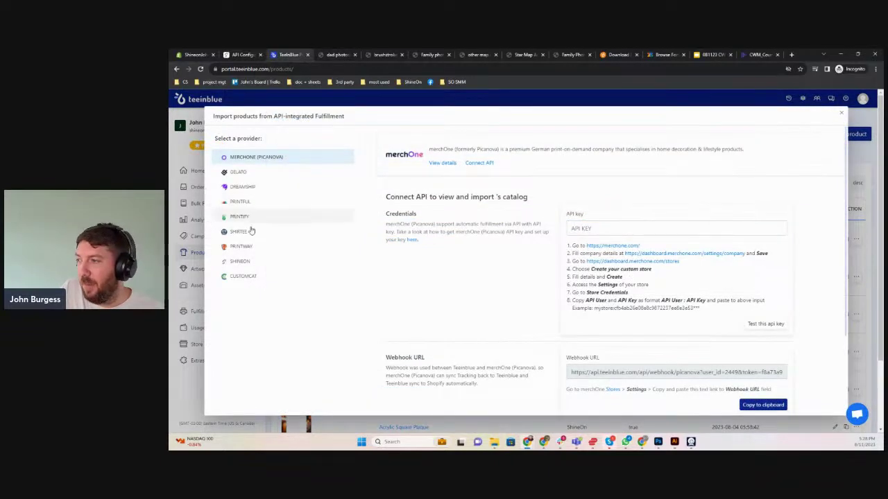
pyautogui.click(238, 260)
pyautogui.click(398, 204)
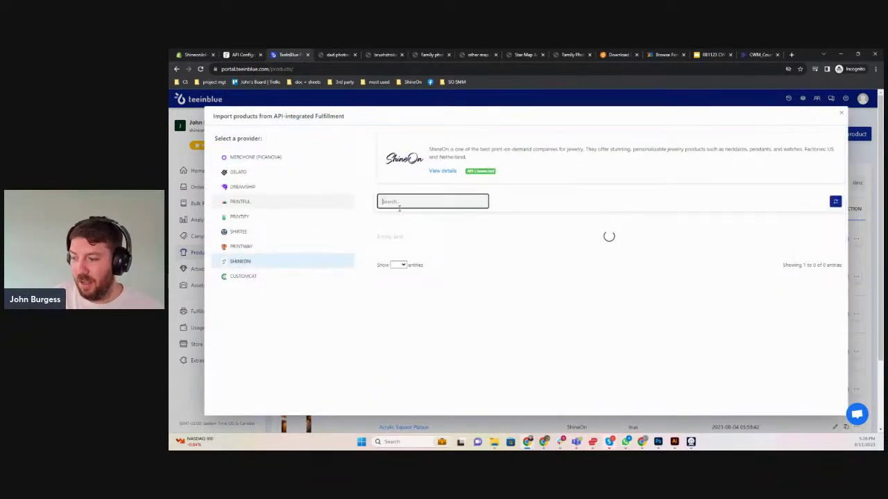
pyautogui.write('acrylic')
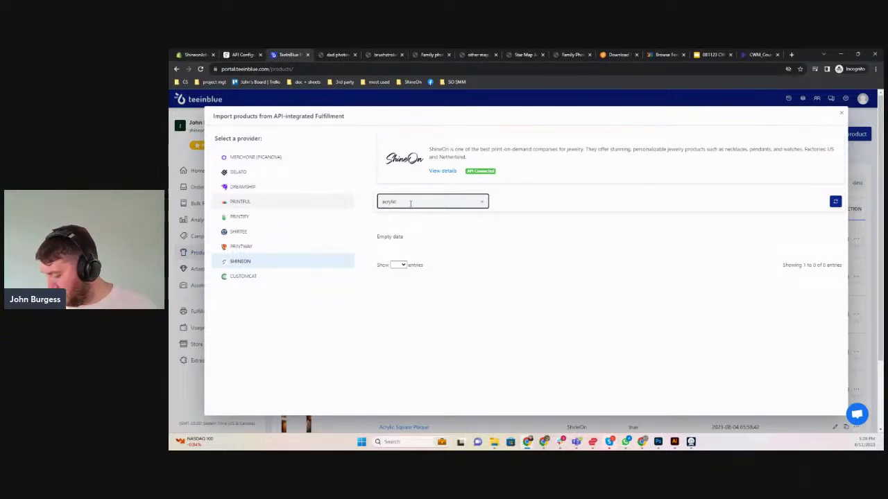
pyautogui.press('Return')
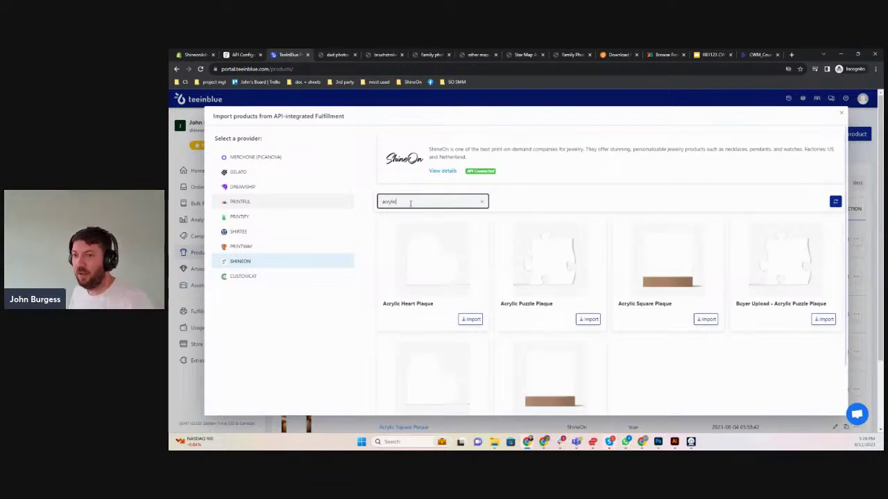
pyautogui.scroll(-2, 582, 355)
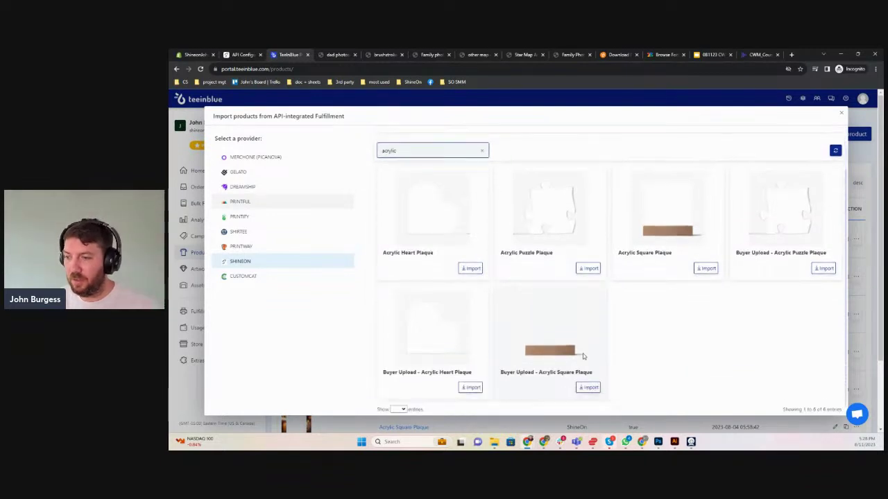
pyautogui.click(586, 381)
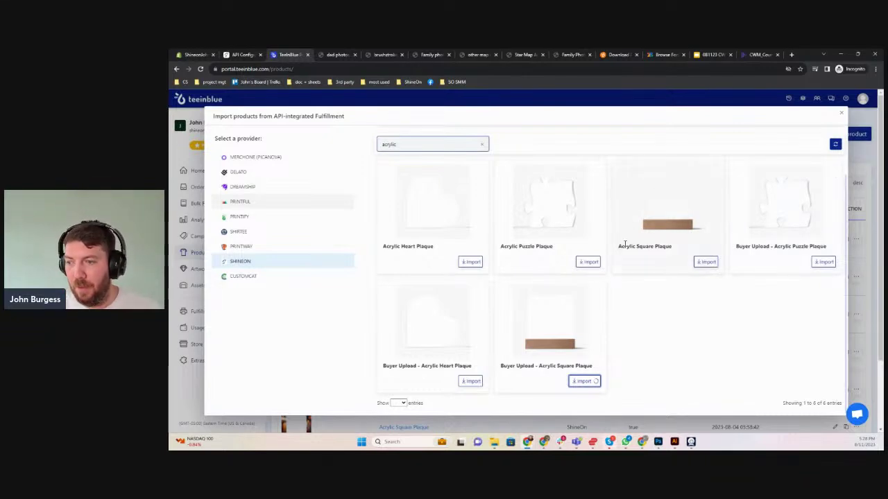
pyautogui.click(841, 113)
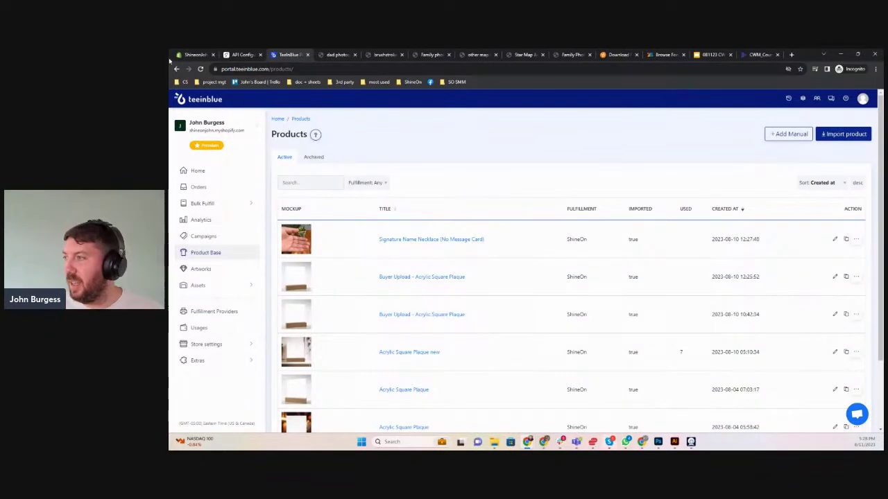
# Retitle the imported plaque 'Buyer Upload - Acrylic Square Plaque test' and save it
pyautogui.click(202, 69)
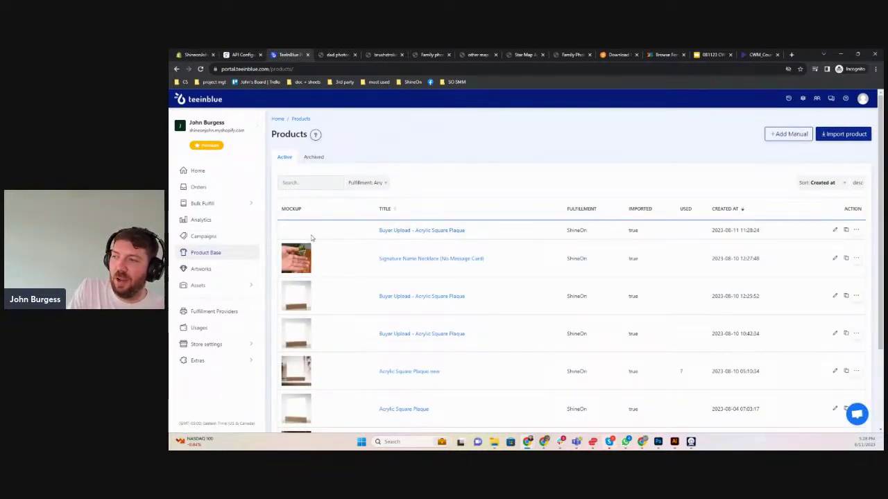
pyautogui.click(439, 233)
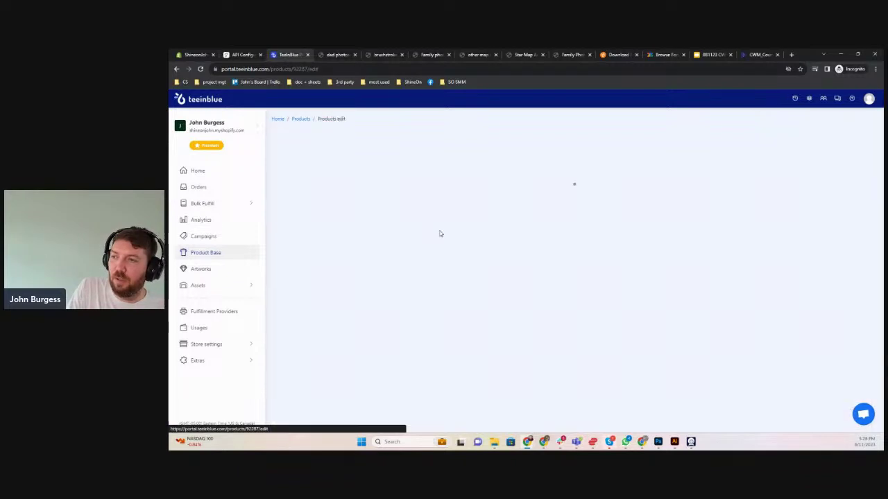
pyautogui.click(392, 190)
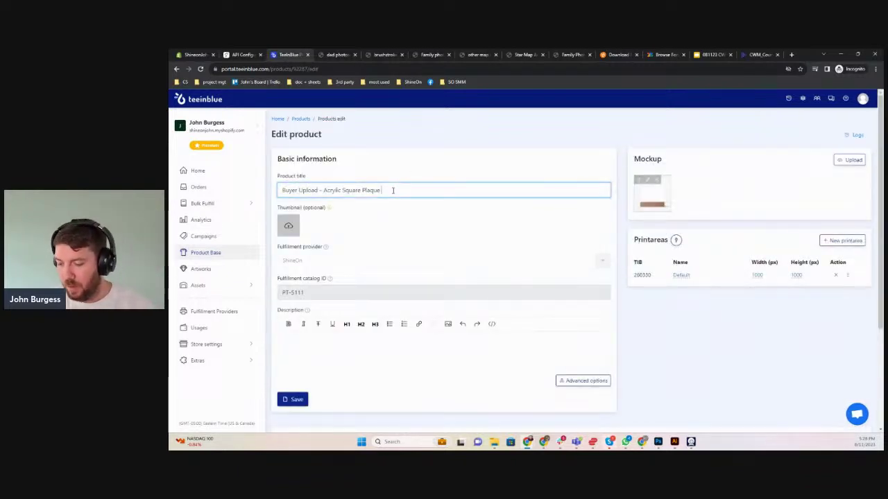
pyautogui.write('test')
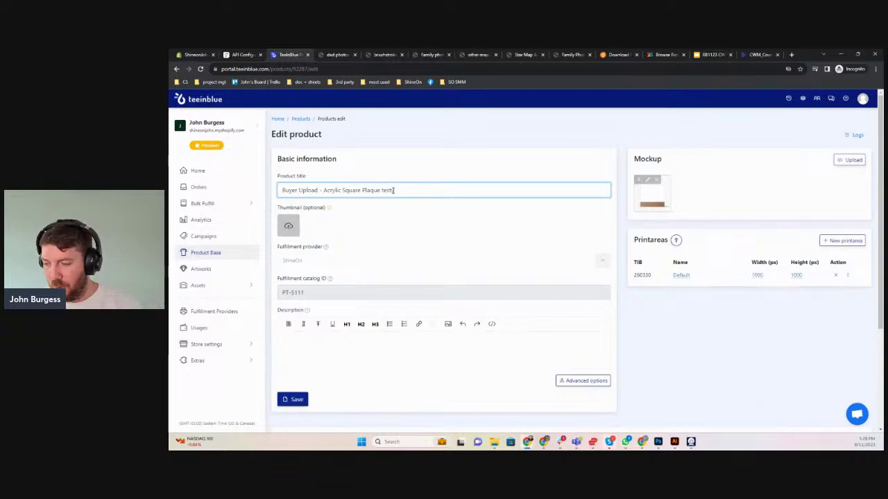
pyautogui.scroll(-2, 751, 282)
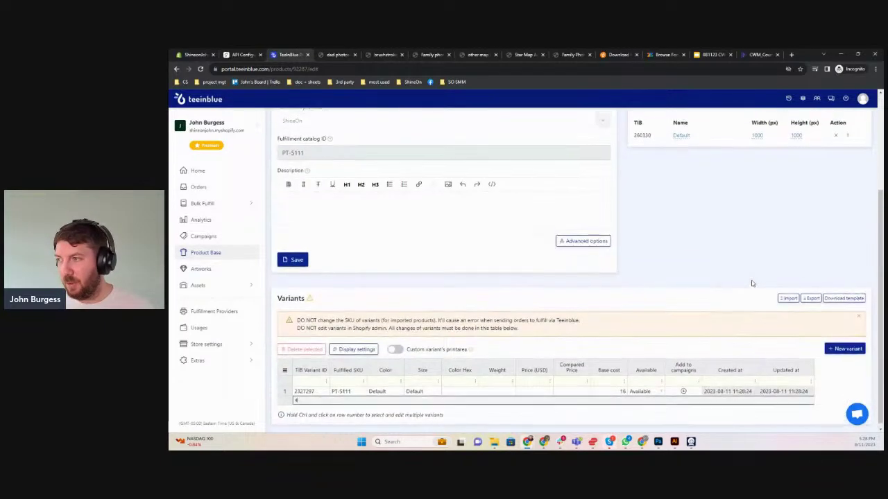
pyautogui.scroll(2, 752, 283)
pyautogui.scroll(-2, 752, 282)
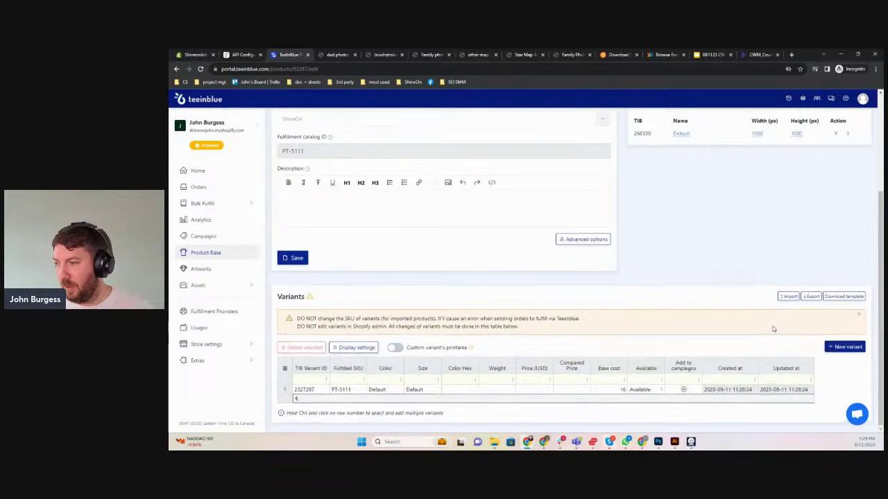
pyautogui.scroll(2, 737, 283)
pyautogui.click(291, 399)
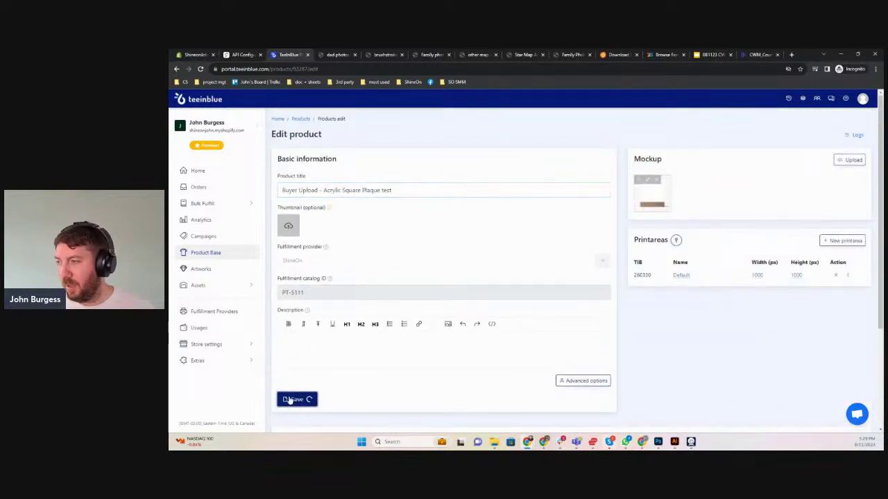
pyautogui.click(201, 269)
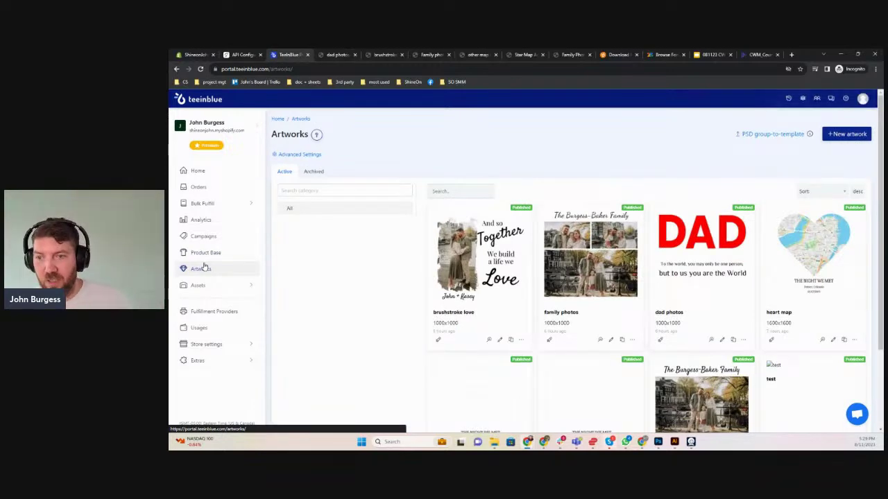
# Scroll through the Artworks list to review the published artworks
pyautogui.scroll(-3, 471, 308)
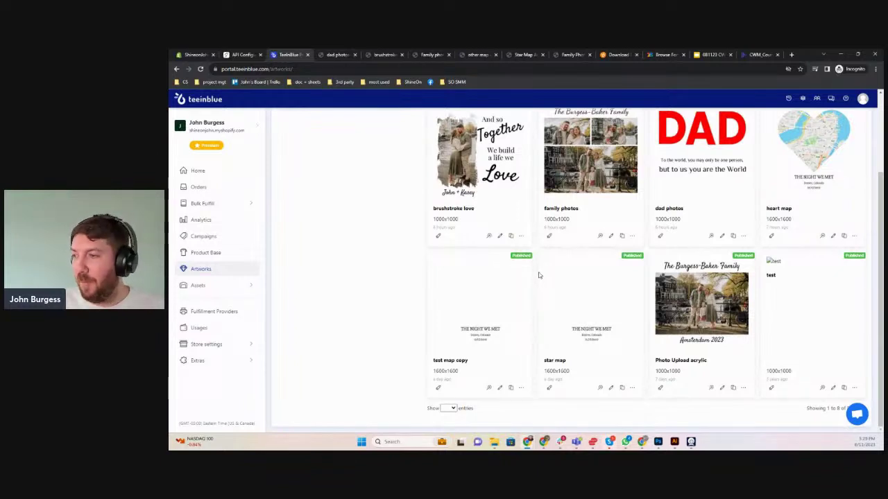
pyautogui.scroll(3, 369, 310)
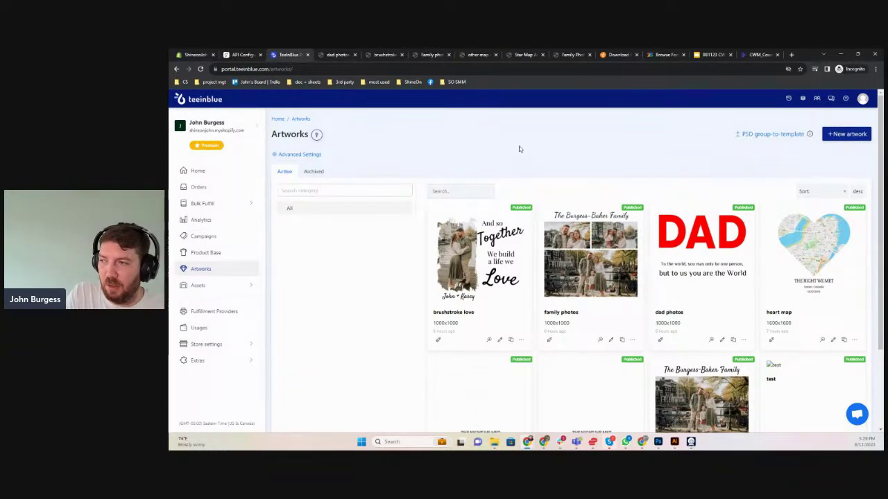
# Create artwork 'family photo live test' at 1000x1000 from the Acrylic Square Plaque test print area
pyautogui.click(844, 133)
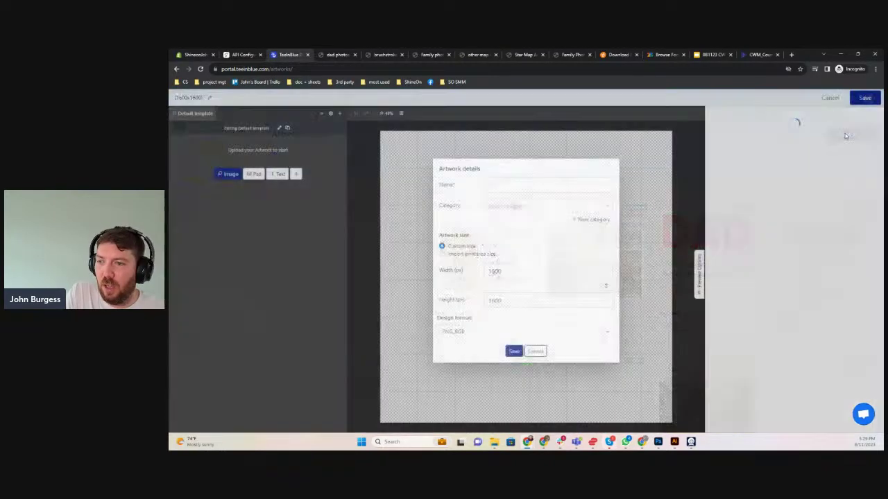
pyautogui.click(476, 258)
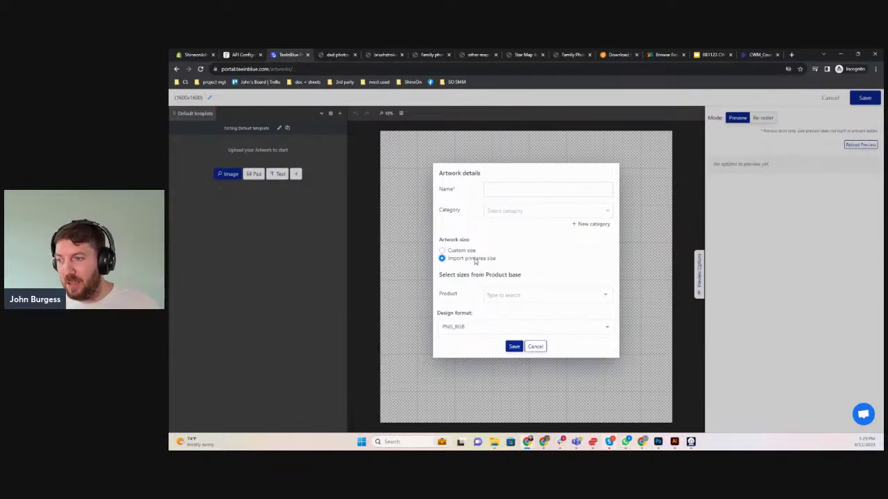
pyautogui.click(537, 296)
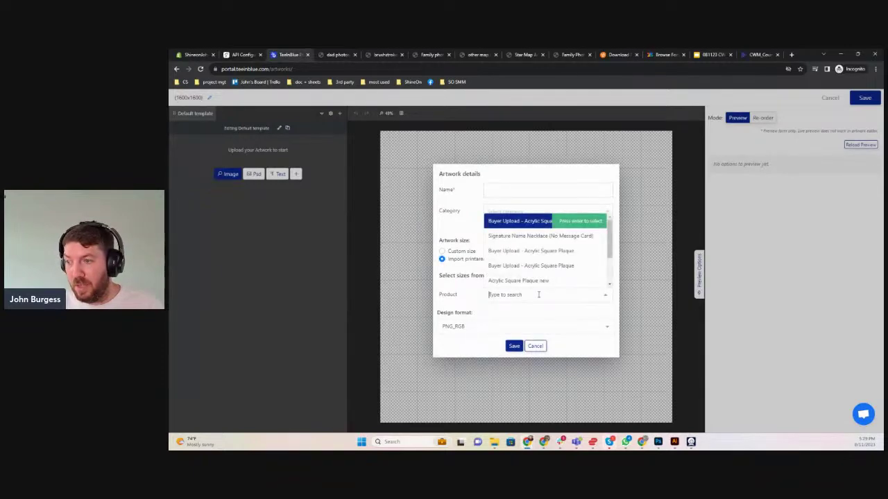
pyautogui.click(536, 222)
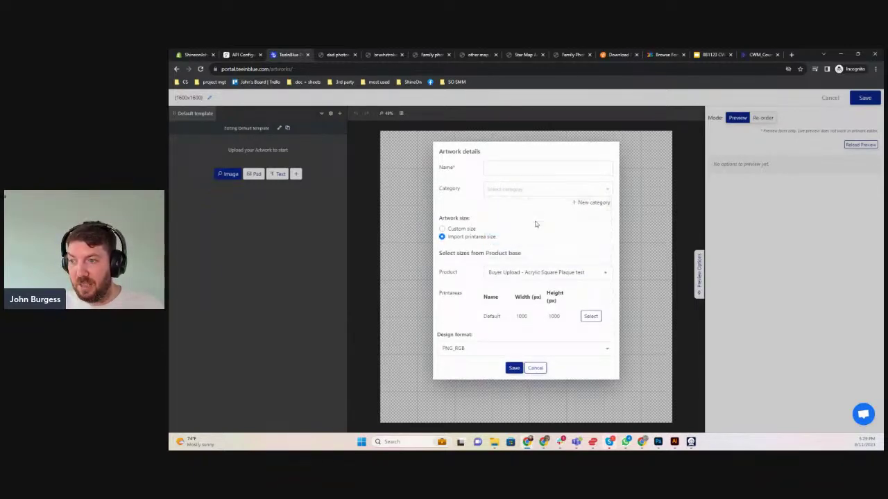
pyautogui.click(590, 316)
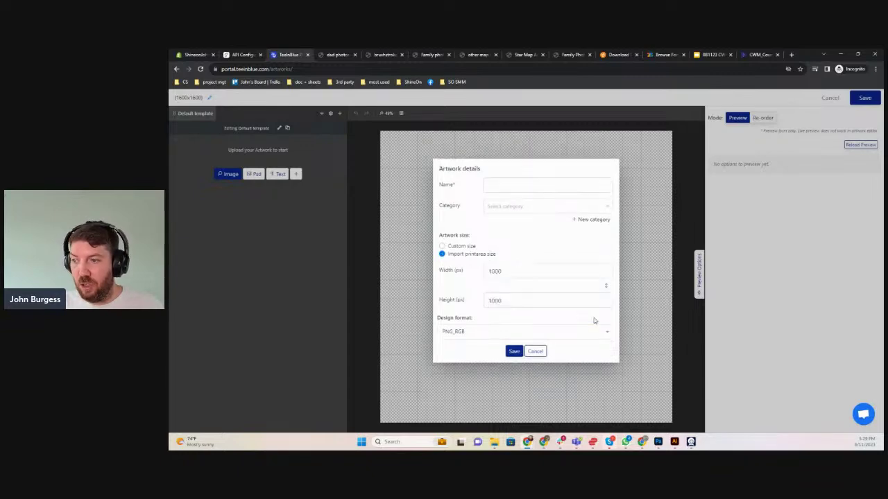
pyautogui.click(517, 186)
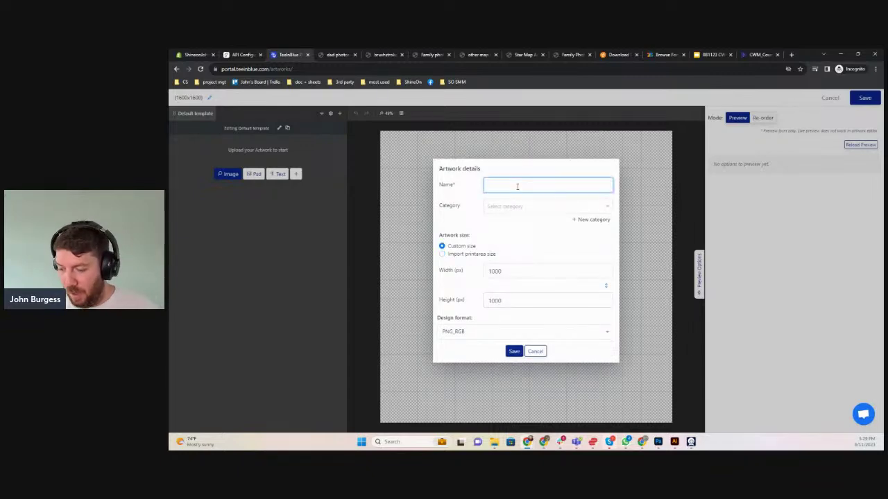
pyautogui.write('family photo live test')
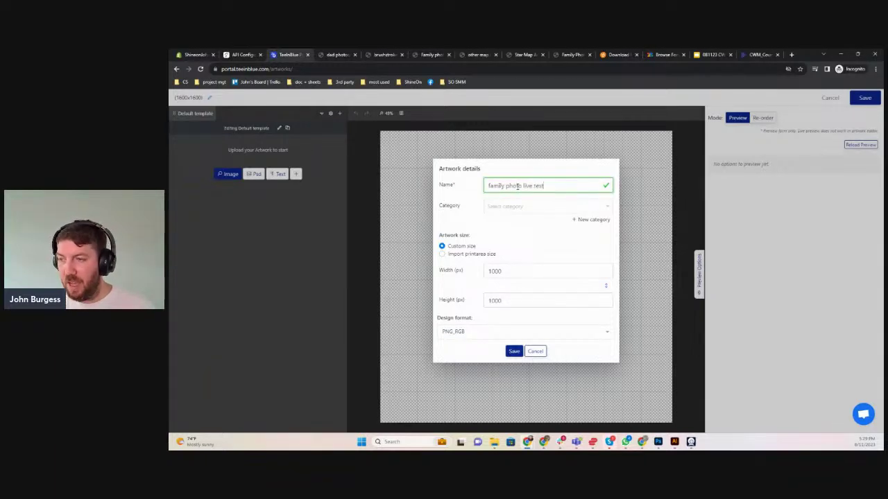
pyautogui.click(514, 351)
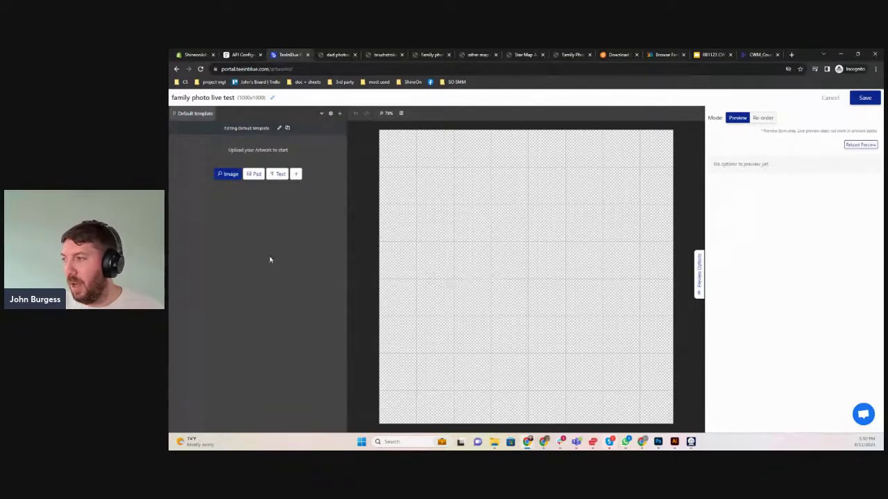
# Add the family canal photo to the canvas, nudge it into place, and name its layer 'Image'
pyautogui.click(231, 176)
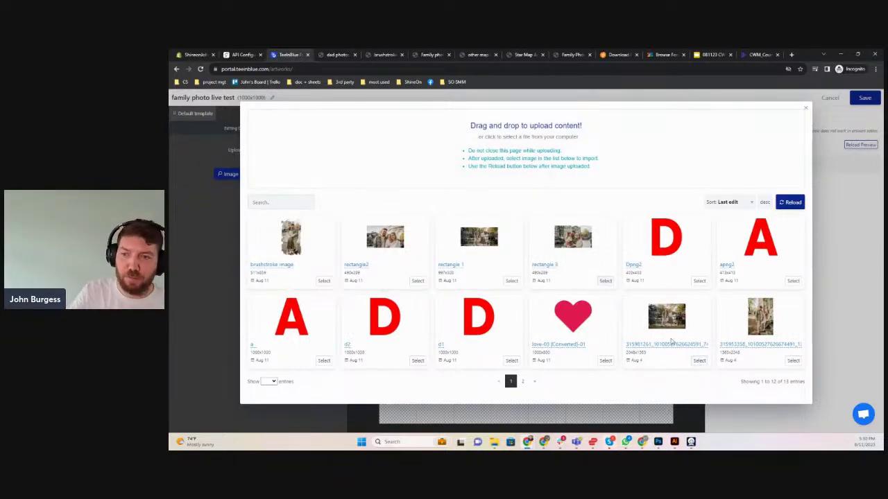
pyautogui.click(698, 362)
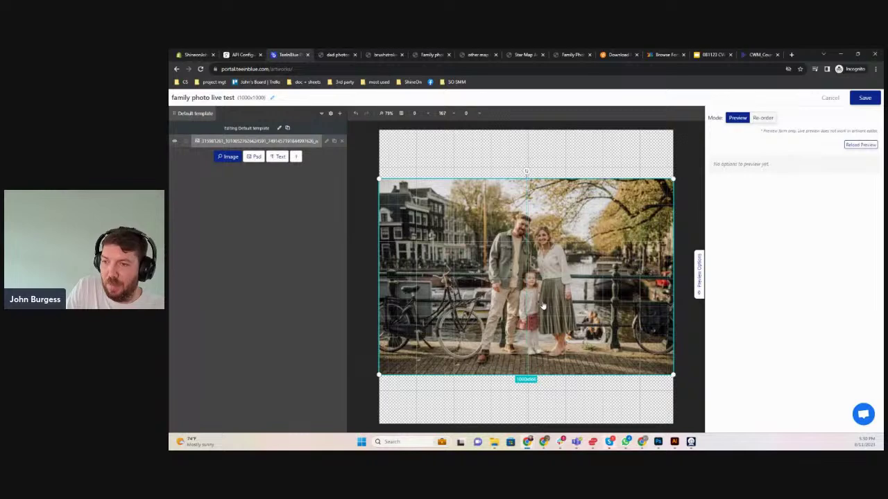
pyautogui.moveTo(542, 308)
pyautogui.mouseDown()
pyautogui.moveTo(547, 323)
pyautogui.moveTo(537, 312)
pyautogui.moveTo(544, 305)
pyautogui.mouseUp()
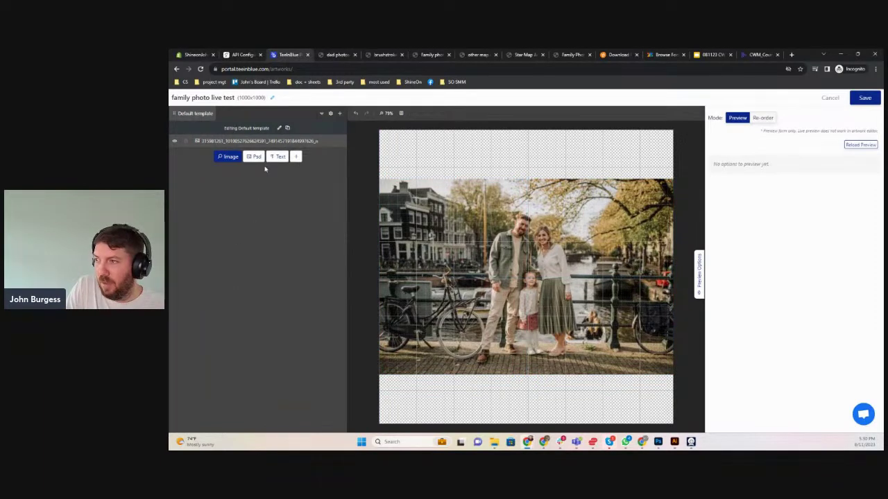
pyautogui.doubleClick(236, 142)
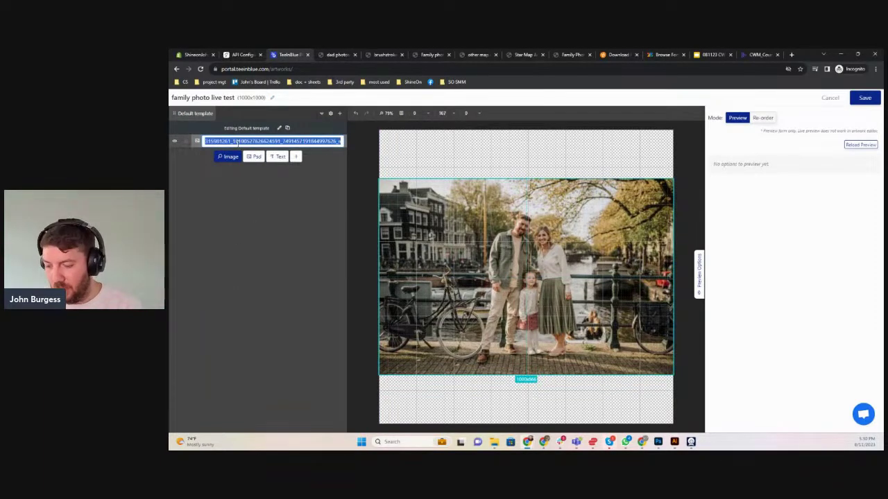
pyautogui.write('Image')
pyautogui.click(269, 242)
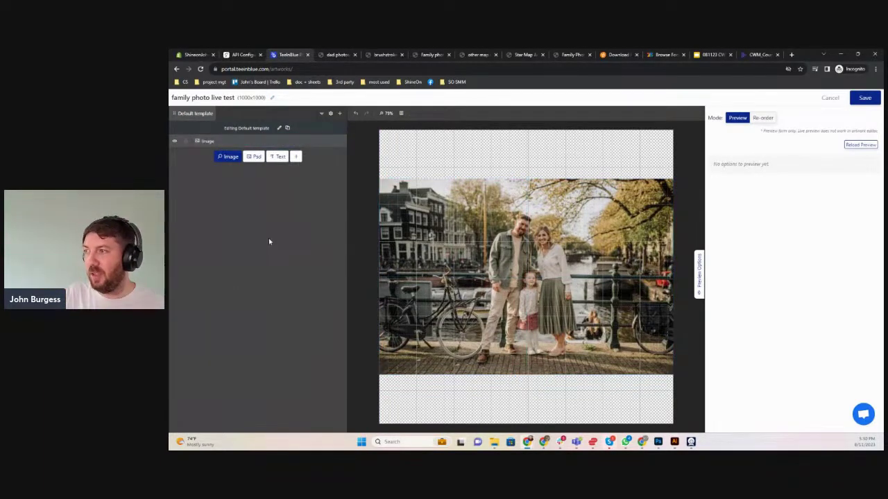
# Add two text layers and name them 'Title' and 'Location'
pyautogui.click(278, 157)
pyautogui.doubleClick(211, 141)
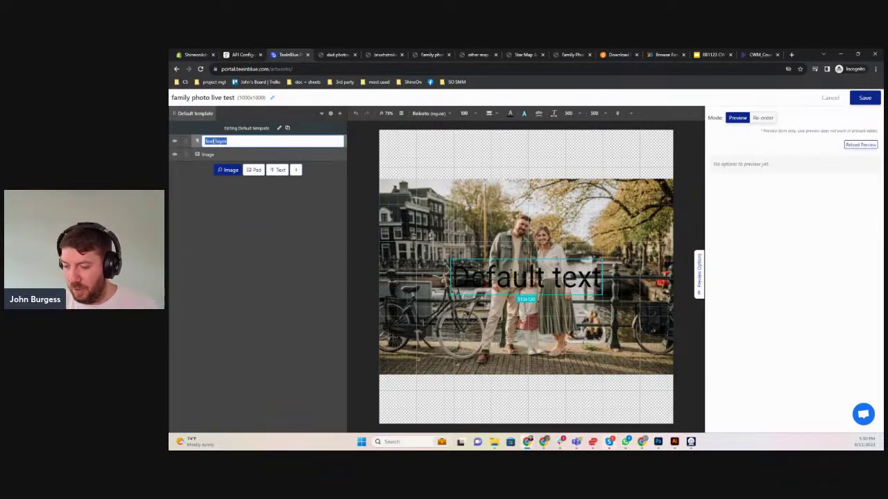
pyautogui.write('Title')
pyautogui.press('Return')
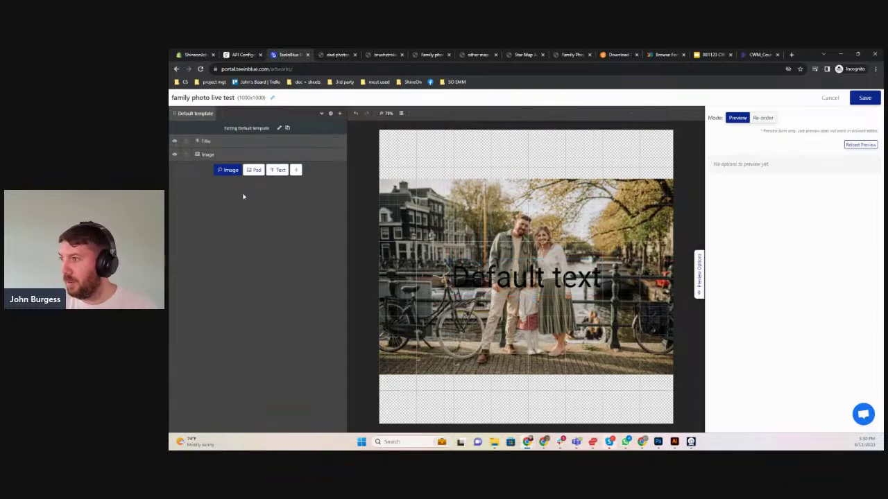
pyautogui.click(277, 170)
pyautogui.doubleClick(208, 141)
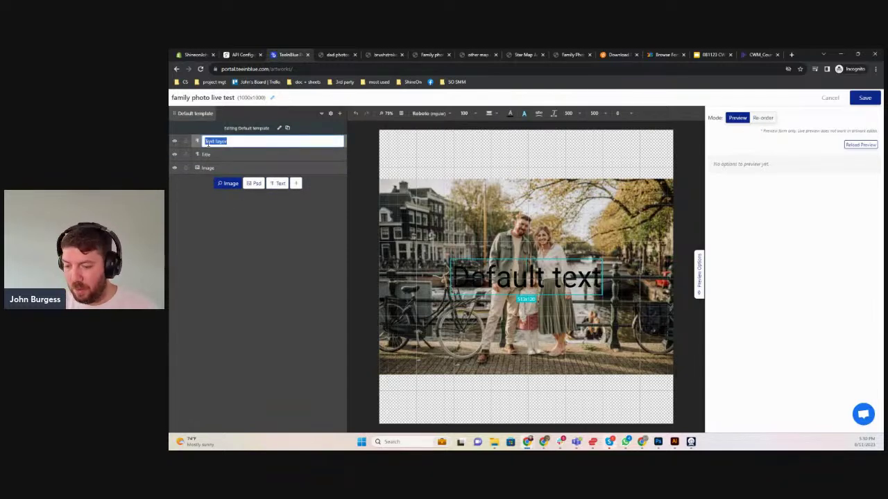
pyautogui.write('Na')
pyautogui.write('cation')
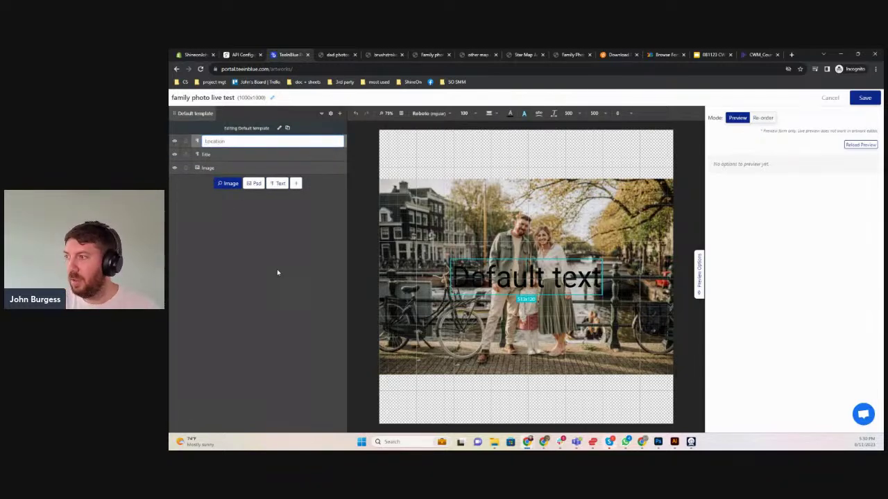
pyautogui.click(276, 269)
# Move the Title text to the canvas top and the Location text to the bottom
pyautogui.click(241, 155)
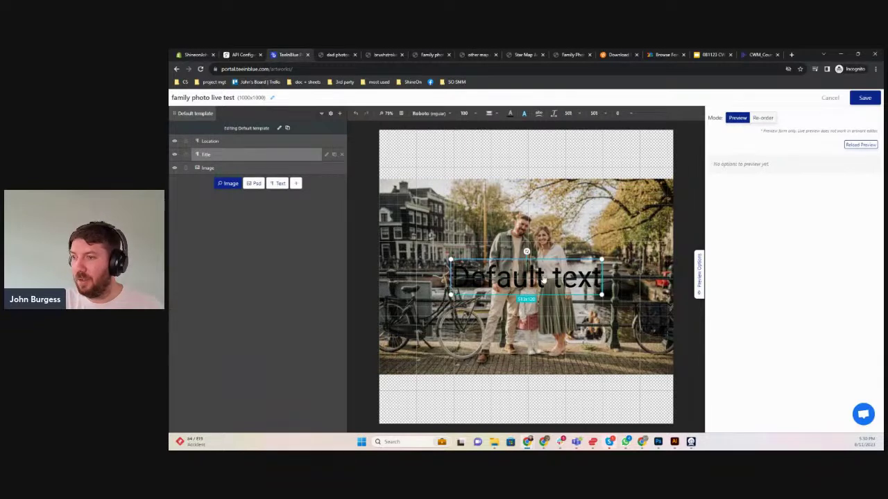
pyautogui.moveTo(544, 281); pyautogui.dragTo(546, 163)
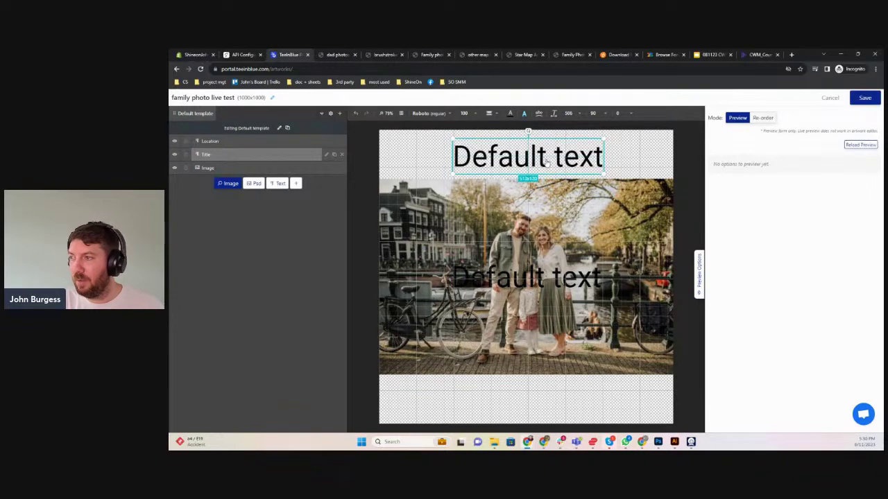
pyautogui.click(229, 141)
pyautogui.moveTo(530, 280); pyautogui.dragTo(530, 398)
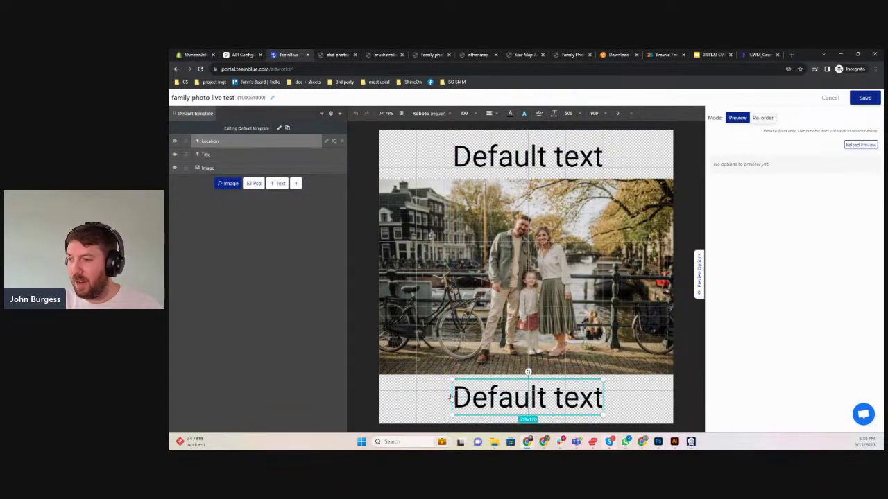
pyautogui.click(264, 246)
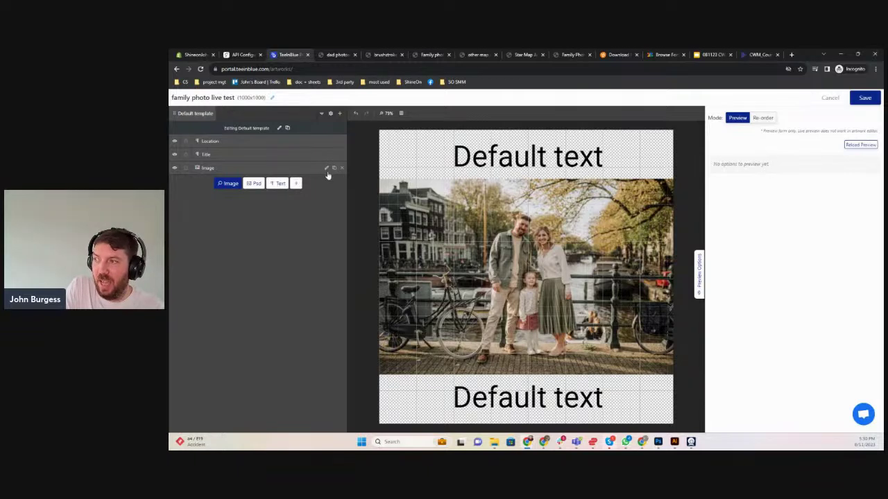
# Make the Image layer a required customer photo upload titled 'Family Photo'
pyautogui.click(327, 169)
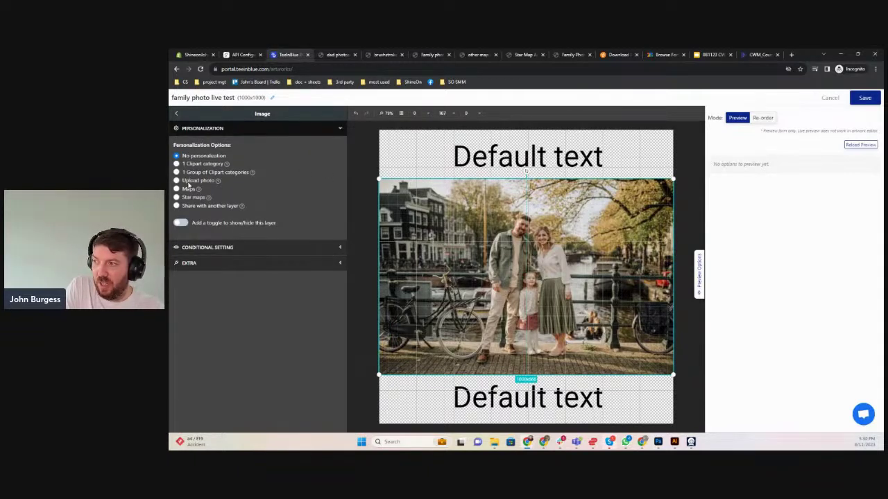
pyautogui.click(188, 182)
pyautogui.click(214, 277)
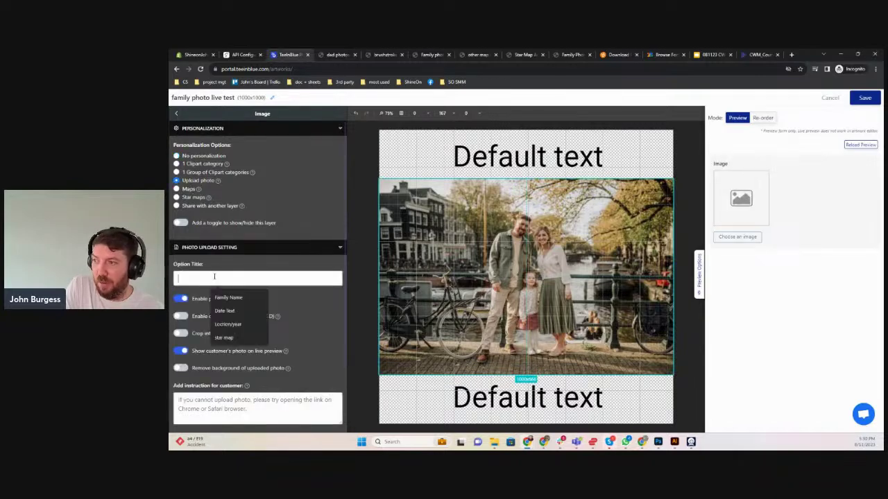
pyautogui.write('F')
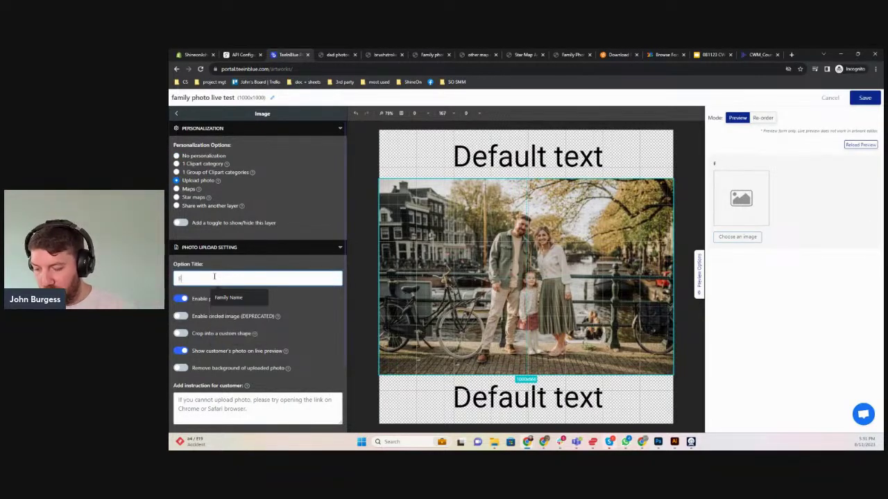
pyautogui.write('amily Photo')
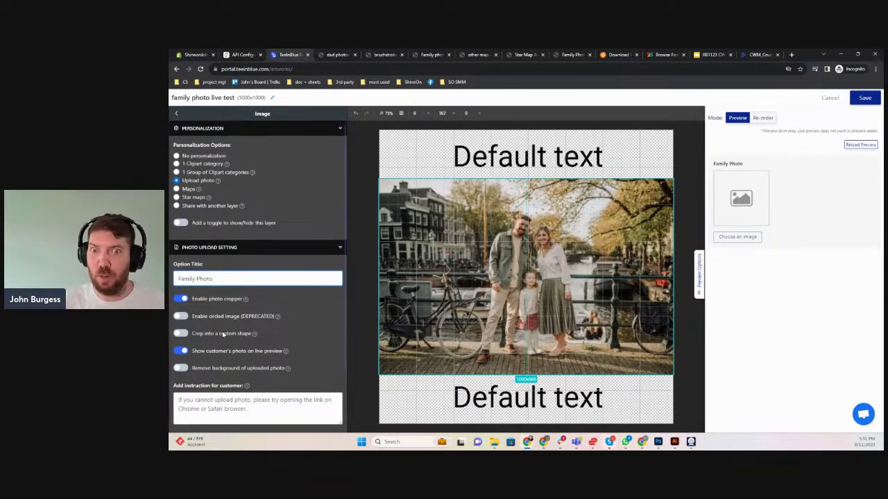
pyautogui.scroll(-1, 222, 333)
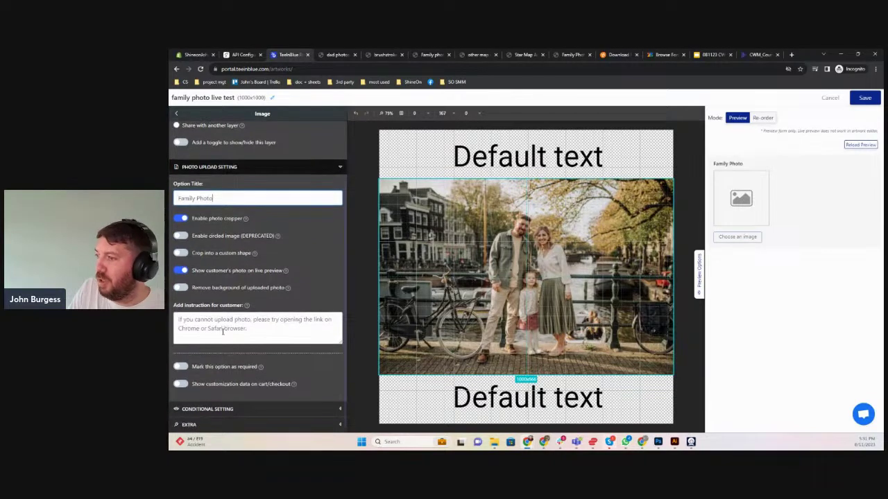
pyautogui.click(181, 366)
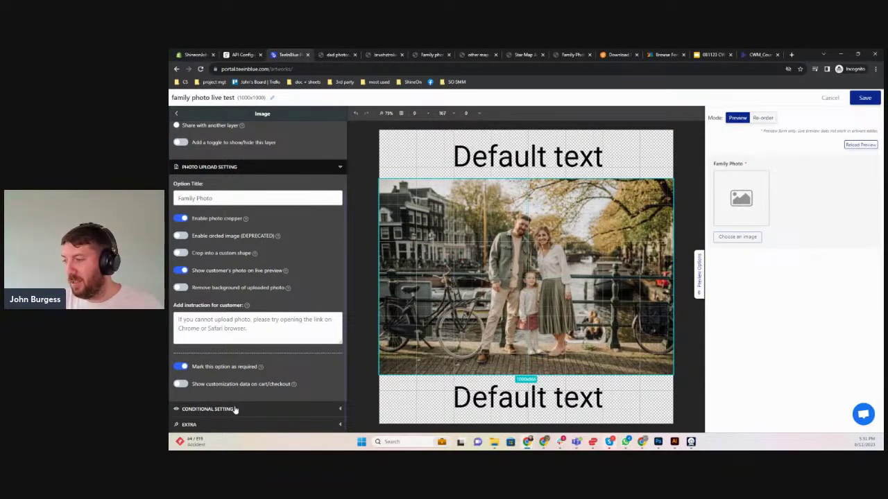
# Replace the Title layer's default text with the family-name title
pyautogui.click(177, 114)
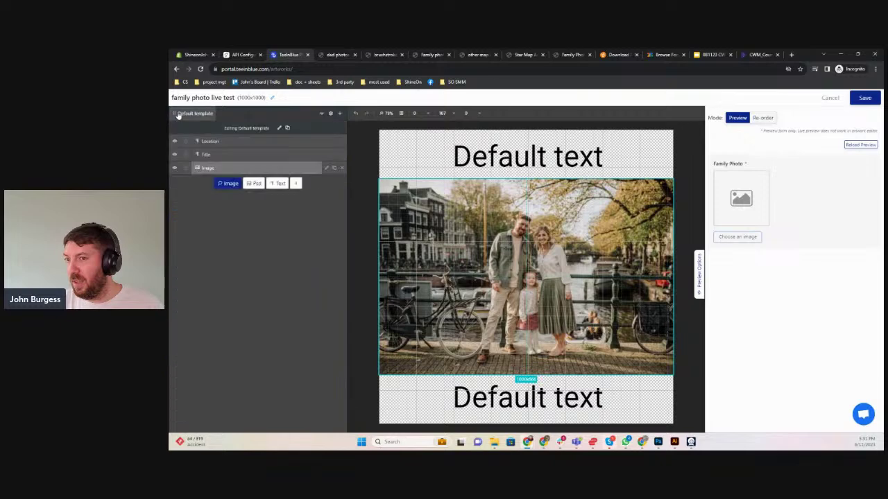
pyautogui.click(208, 155)
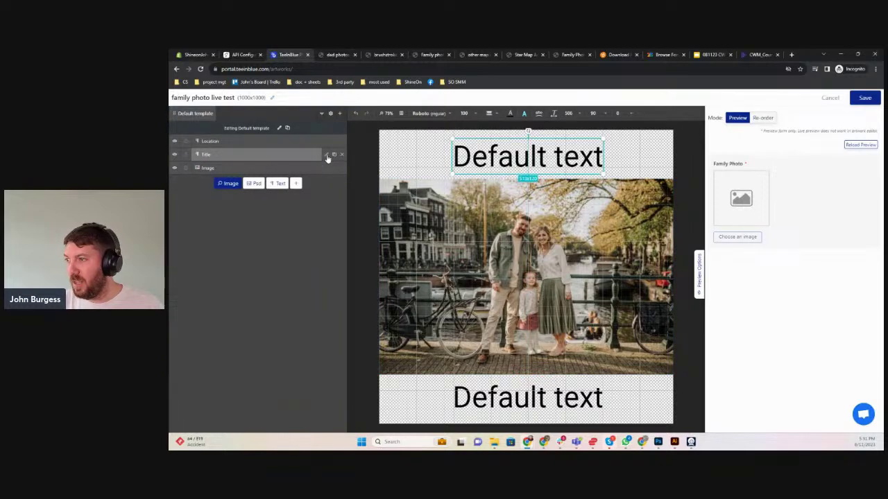
pyautogui.click(326, 154)
pyautogui.moveTo(217, 160); pyautogui.dragTo(170, 166)
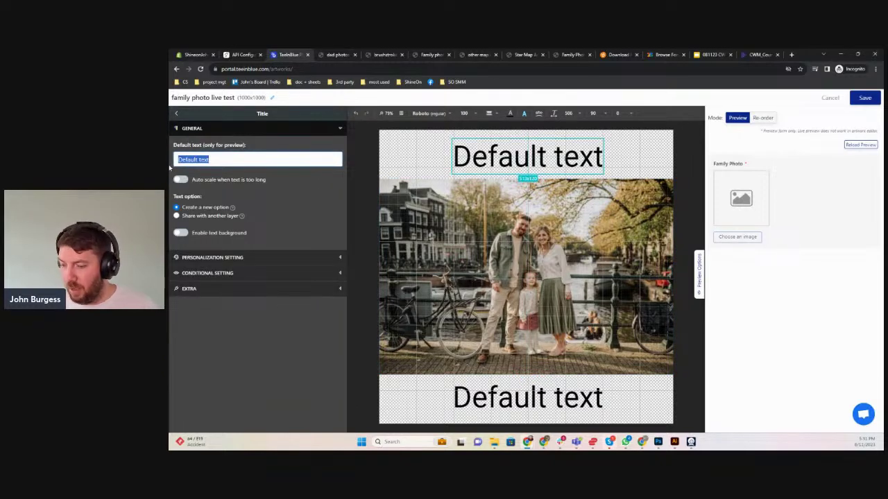
pyautogui.write('The ')
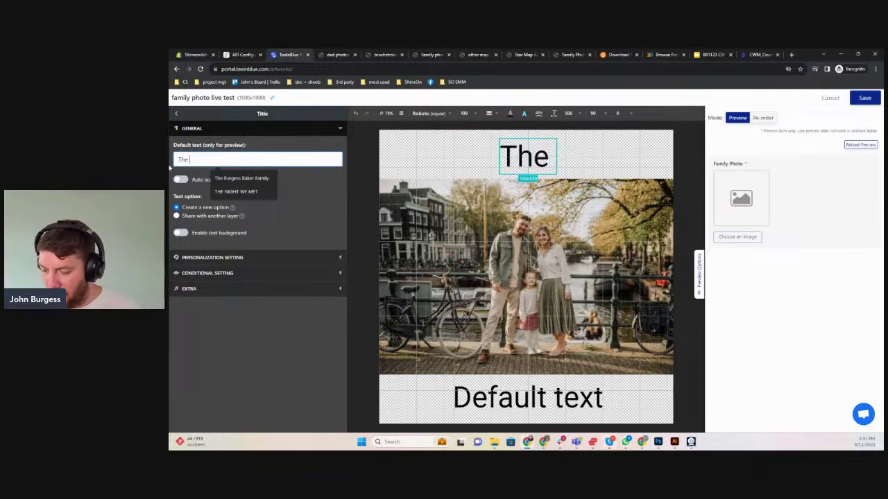
pyautogui.write('Burgess-')
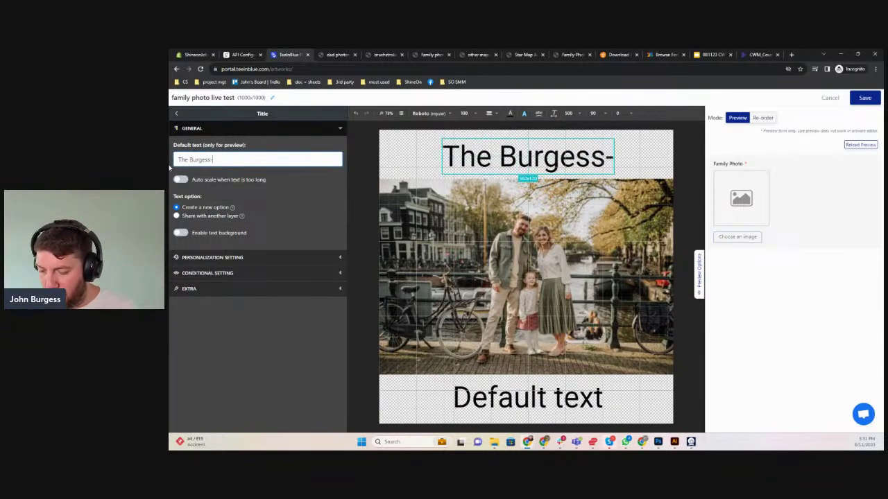
pyautogui.write('Baker Family')
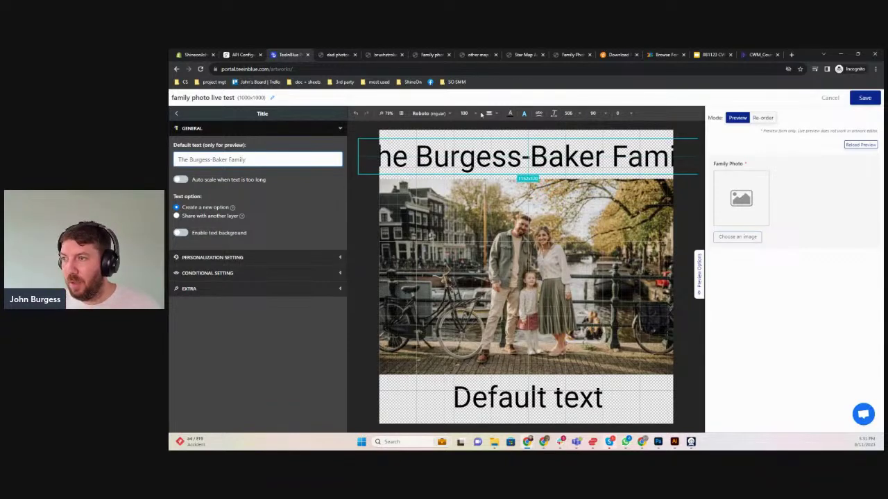
# Reduce the title's font size to 81 so it fits the canvas
pyautogui.click(476, 114)
pyautogui.write('95')
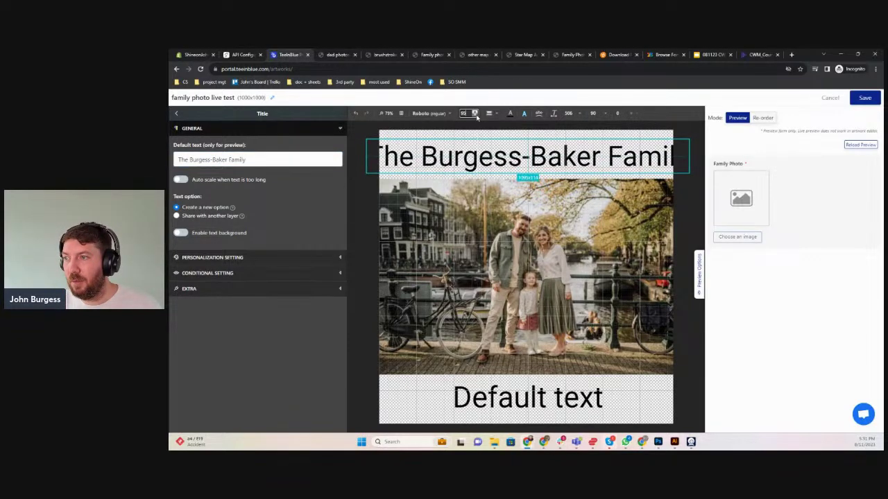
pyautogui.click(476, 113)
pyautogui.scroll(-2, 475, 114)
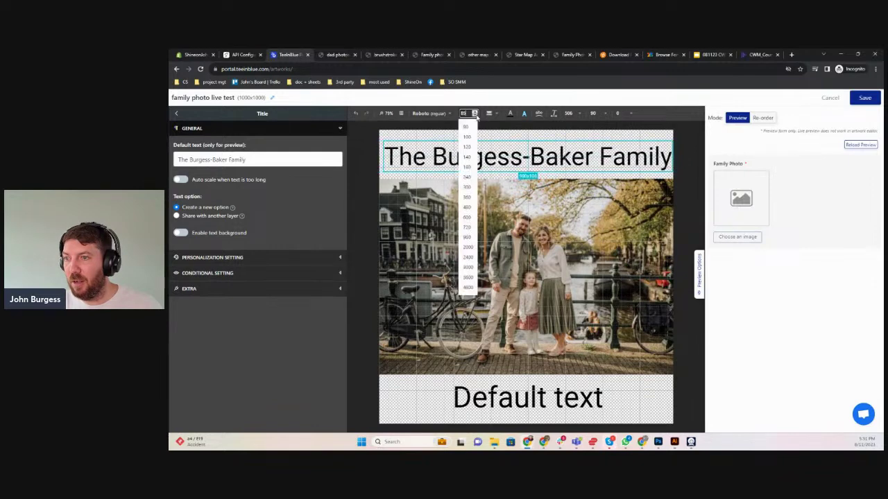
pyautogui.scroll(-2, 476, 114)
pyautogui.click(476, 113)
# Browse the Google Fonts catalog for a title typeface
pyautogui.click(437, 113)
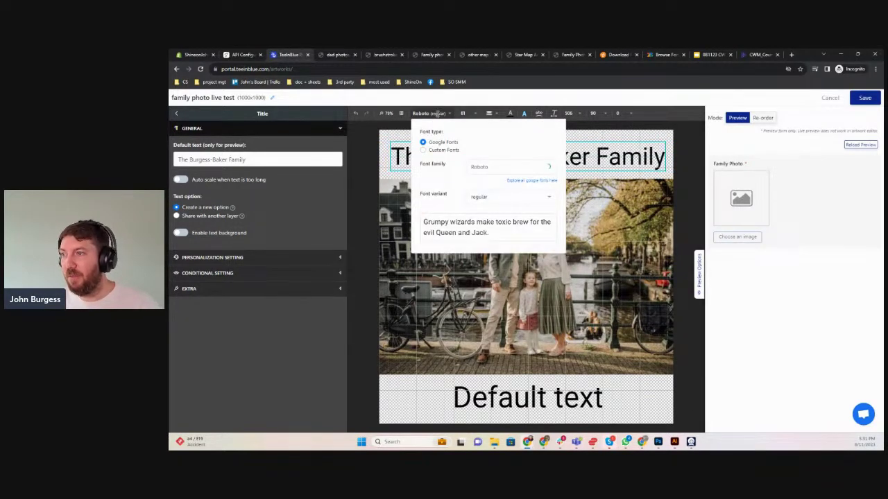
pyautogui.click(664, 54)
pyautogui.scroll(-5, 560, 229)
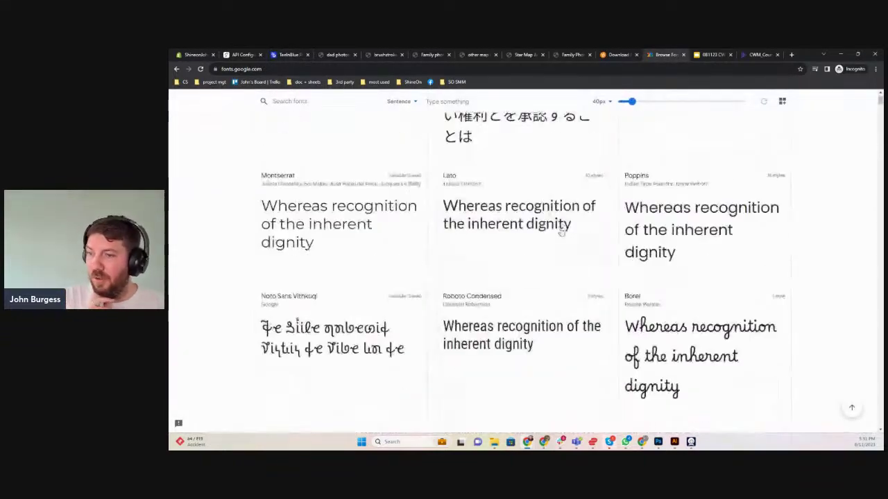
pyautogui.scroll(-10, 561, 232)
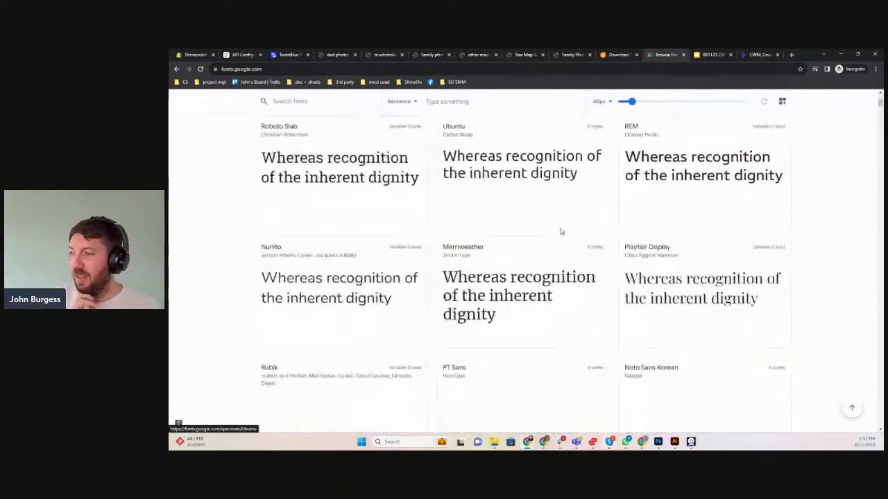
pyautogui.scroll(-5, 561, 231)
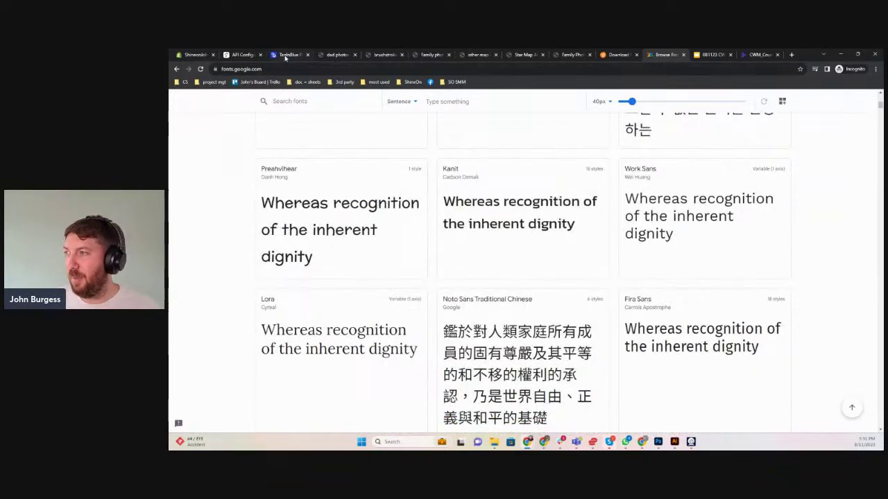
pyautogui.click(285, 56)
# Set the title text's font family to Satisfy
pyautogui.click(484, 166)
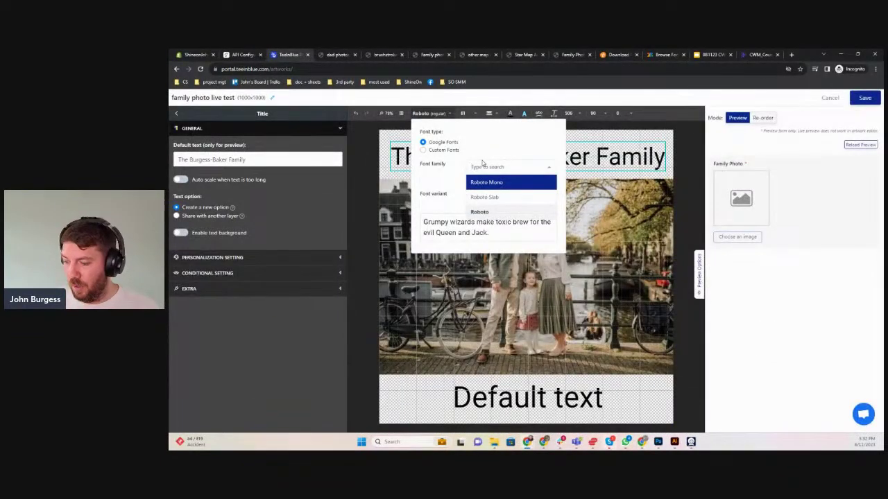
pyautogui.write('sati')
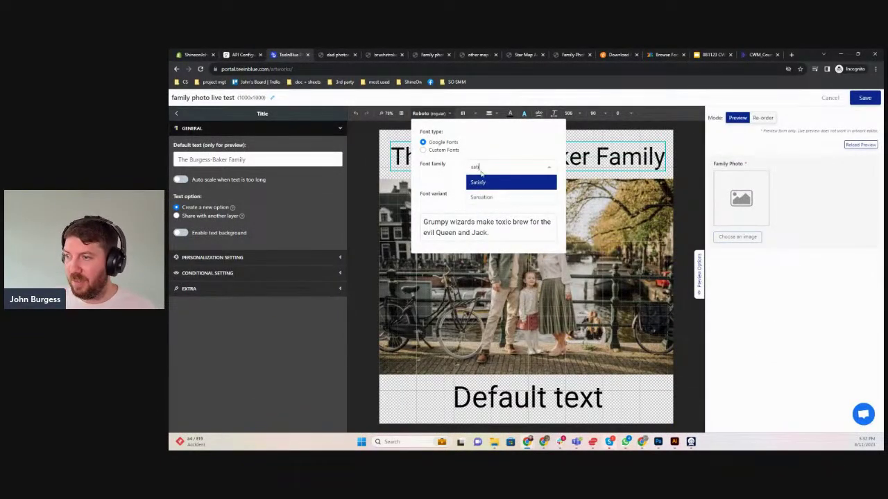
pyautogui.click(482, 185)
pyautogui.click(596, 156)
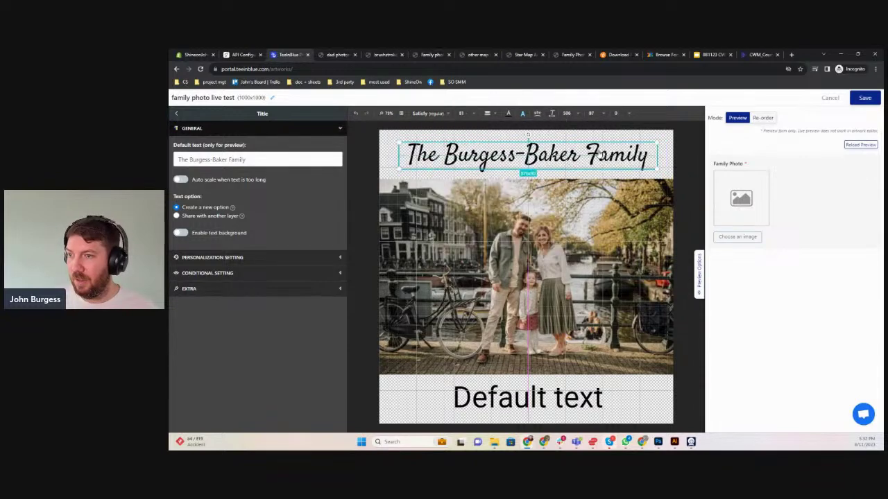
# Change the bottom text to 'Amsterdam, 2023' and reduce its size to 60
pyautogui.click(519, 397)
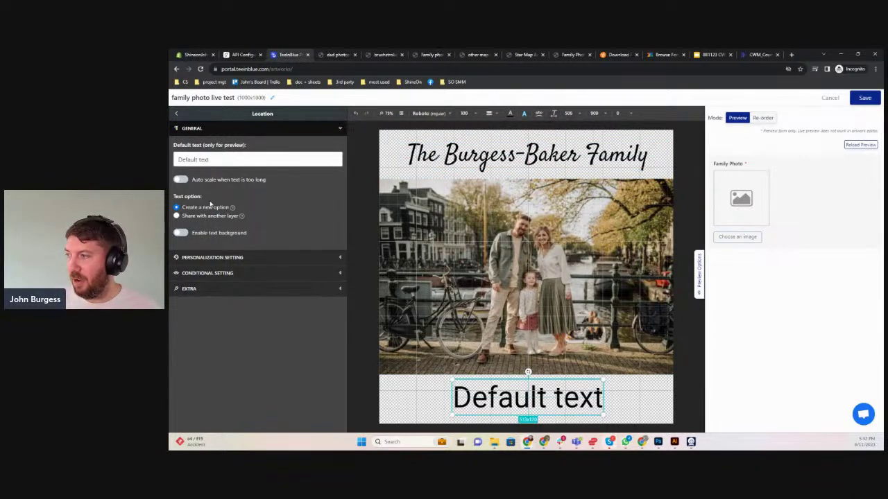
pyautogui.moveTo(224, 159); pyautogui.dragTo(174, 161)
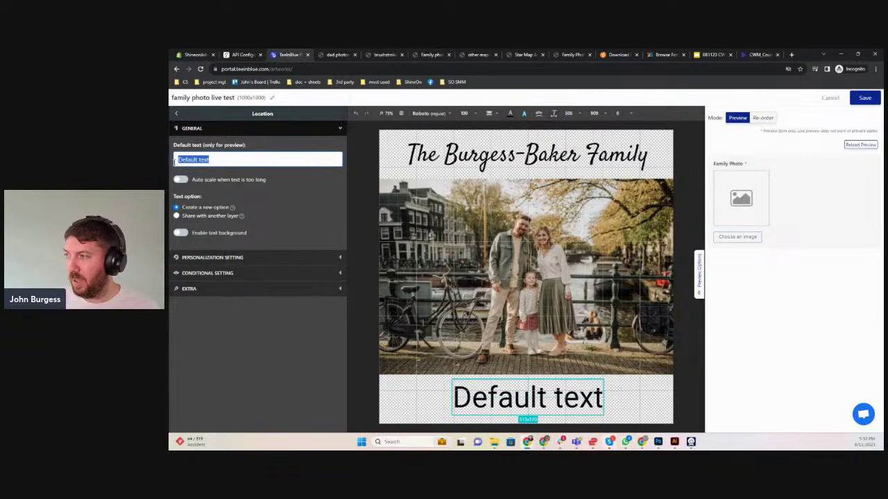
pyautogui.write('mst')
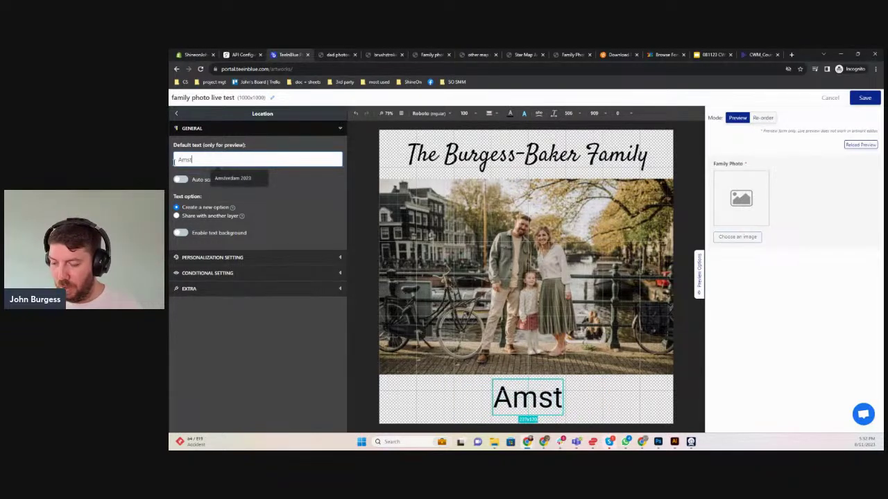
pyautogui.write('erdam, 2023')
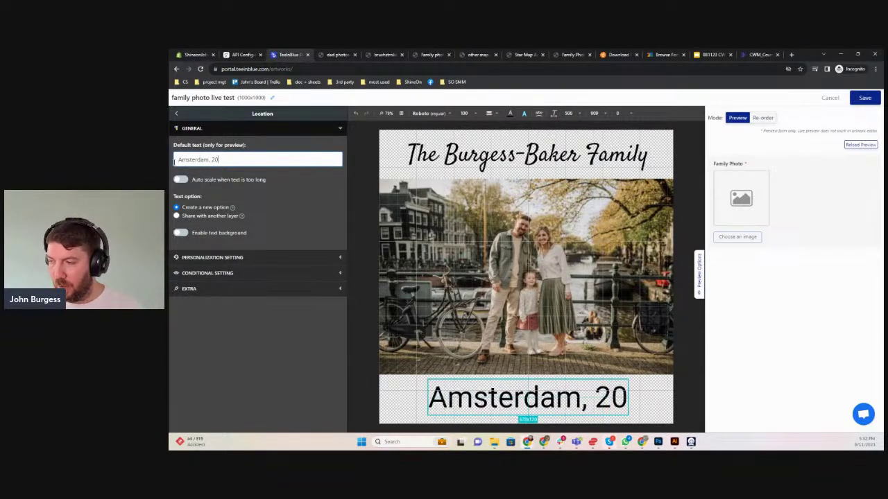
pyautogui.click(475, 116)
pyautogui.click(474, 116)
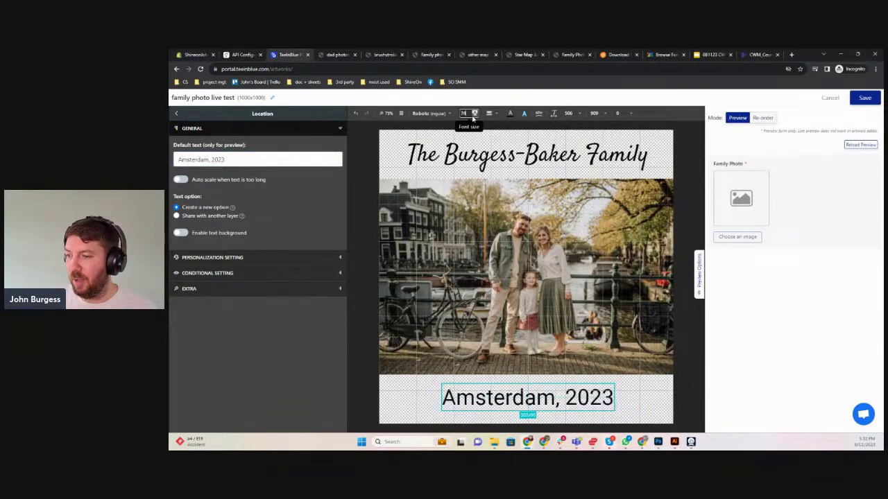
pyautogui.click(474, 116)
pyautogui.click(475, 116)
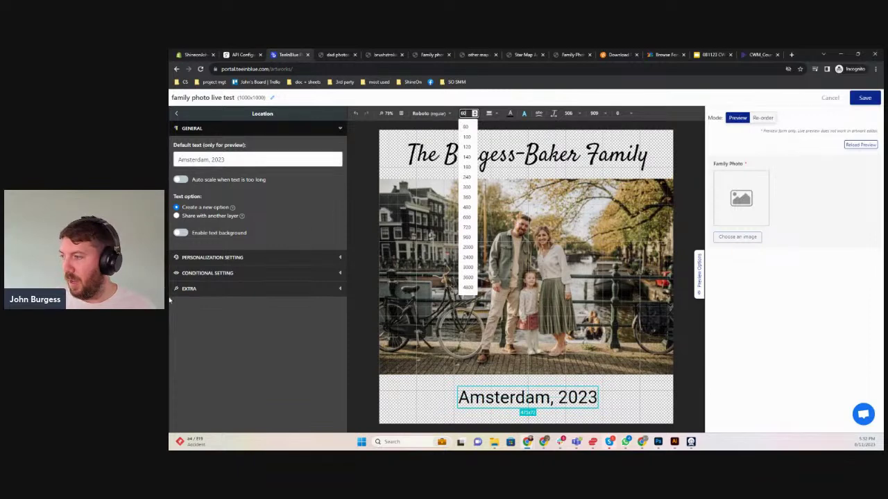
# Set the Amsterdam, 2023 text's font to Satisfy and return to the layer list
pyautogui.click(430, 113)
pyautogui.click(479, 167)
pyautogui.write('sati')
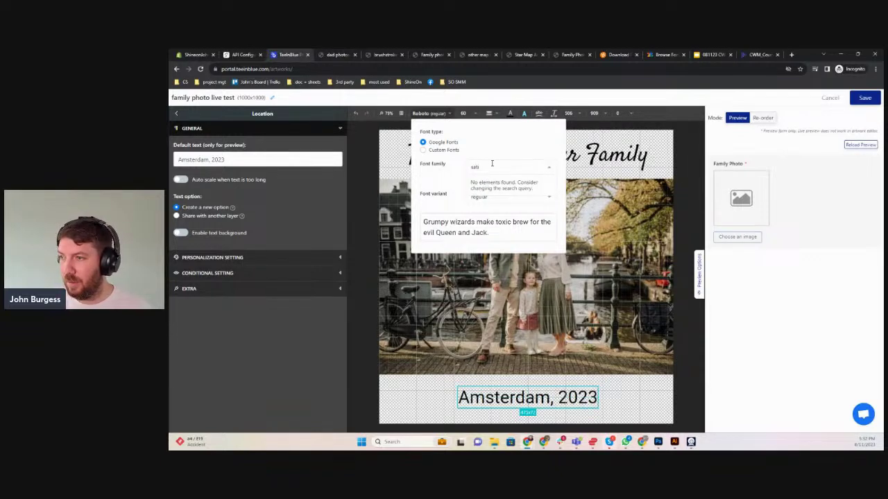
pyautogui.click(483, 184)
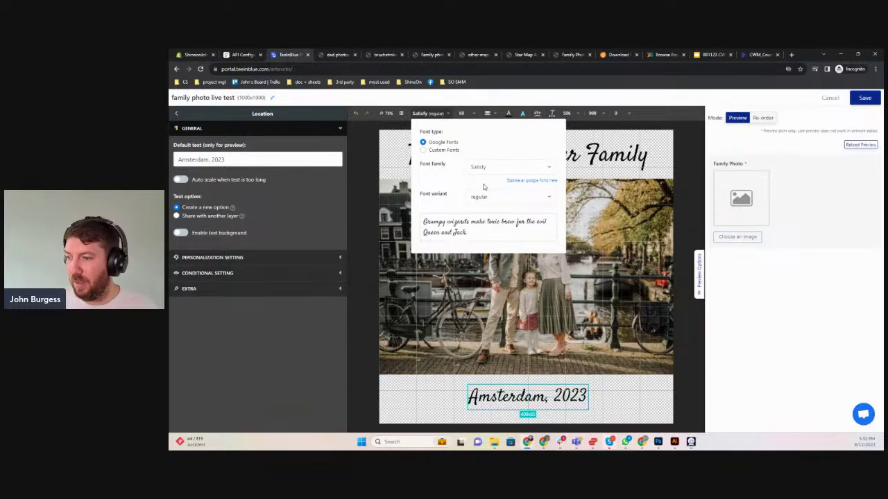
pyautogui.click(304, 351)
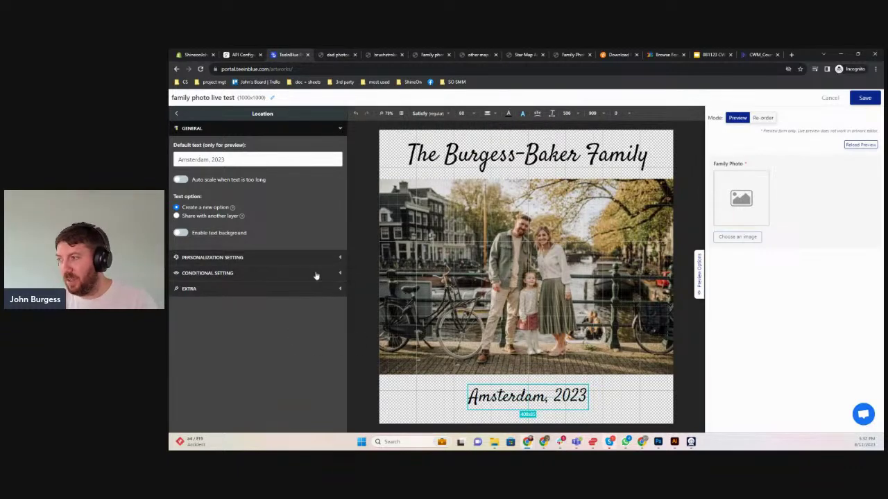
pyautogui.click(177, 114)
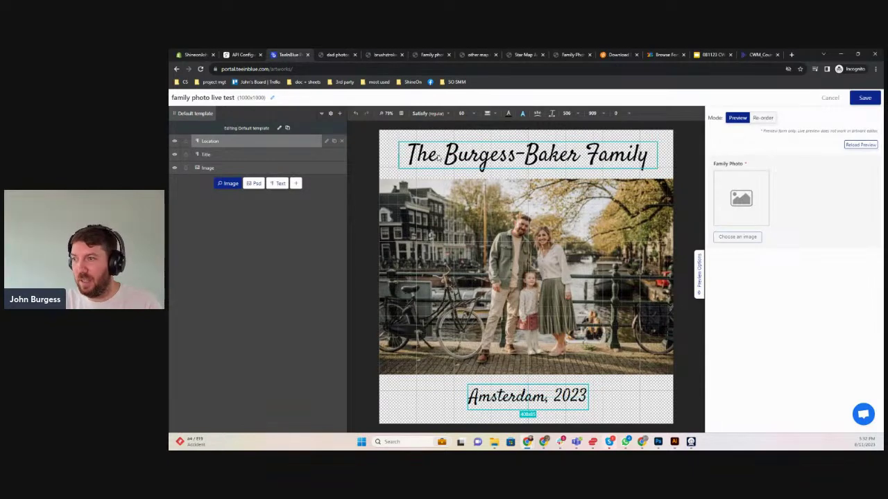
# Enable personalization on the Title layer with option title 'Title Text'
pyautogui.click(439, 158)
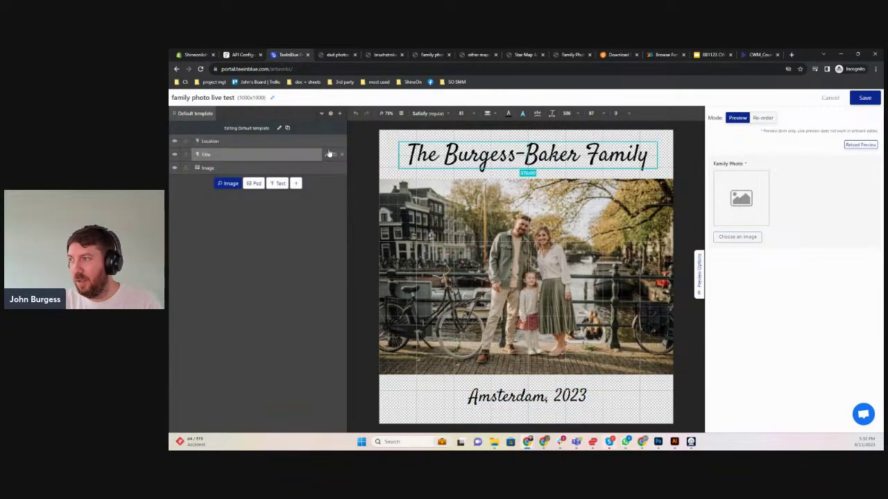
pyautogui.click(326, 155)
pyautogui.click(209, 258)
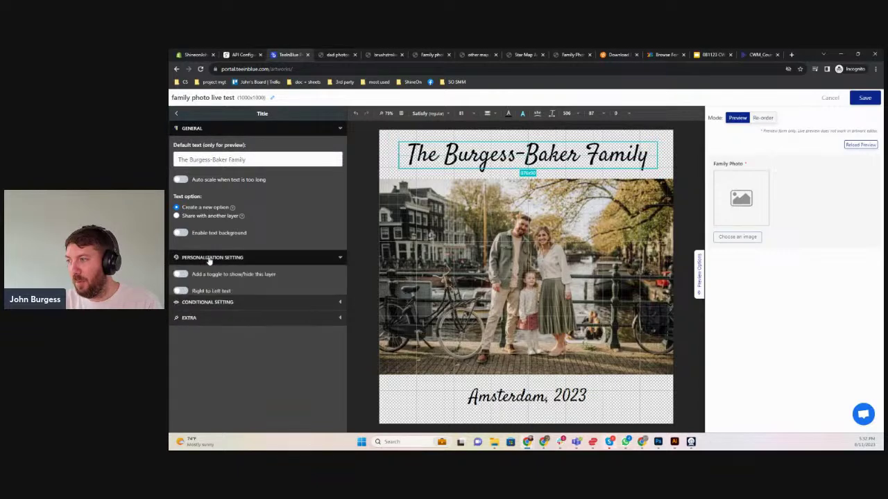
pyautogui.click(176, 329)
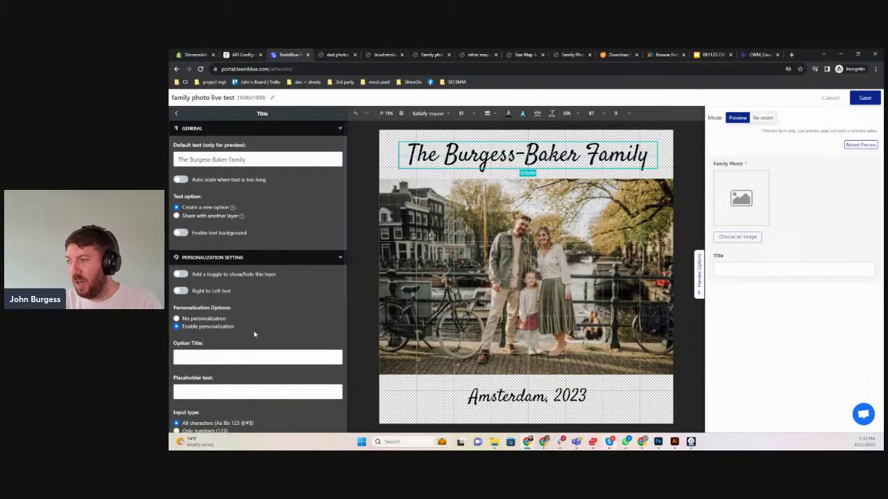
pyautogui.scroll(-1, 254, 331)
pyautogui.click(219, 283)
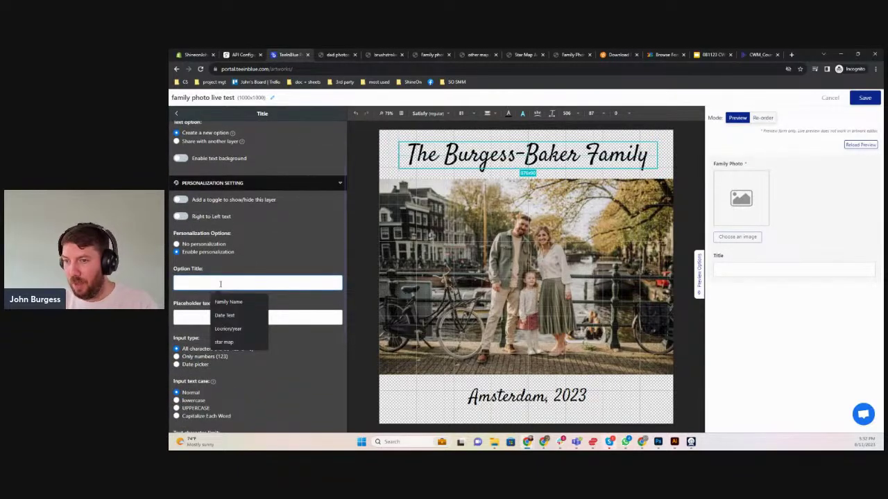
pyautogui.write('Title Text')
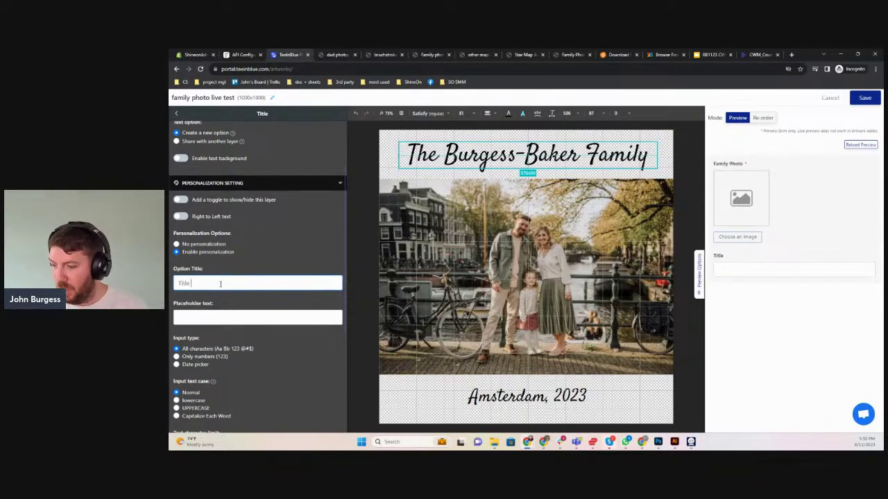
# Fill the placeholder with the suggested family name, joining the two surnames with a hyphen
pyautogui.click(216, 321)
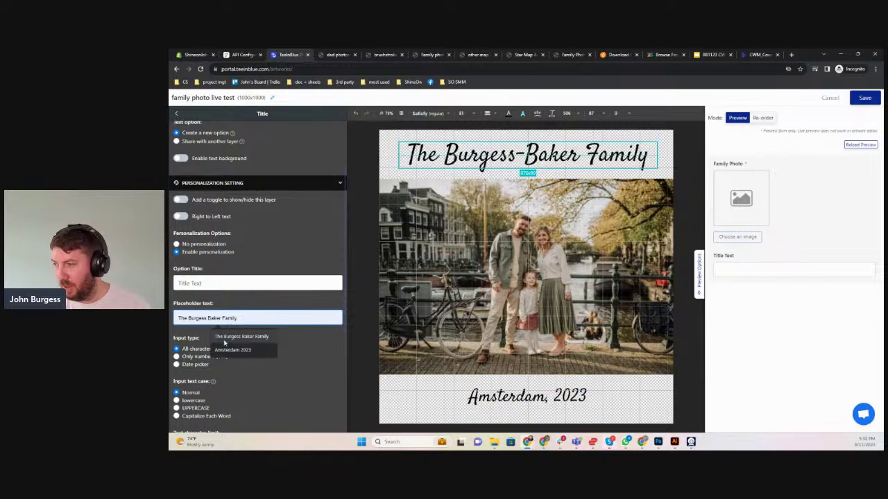
pyautogui.click(241, 337)
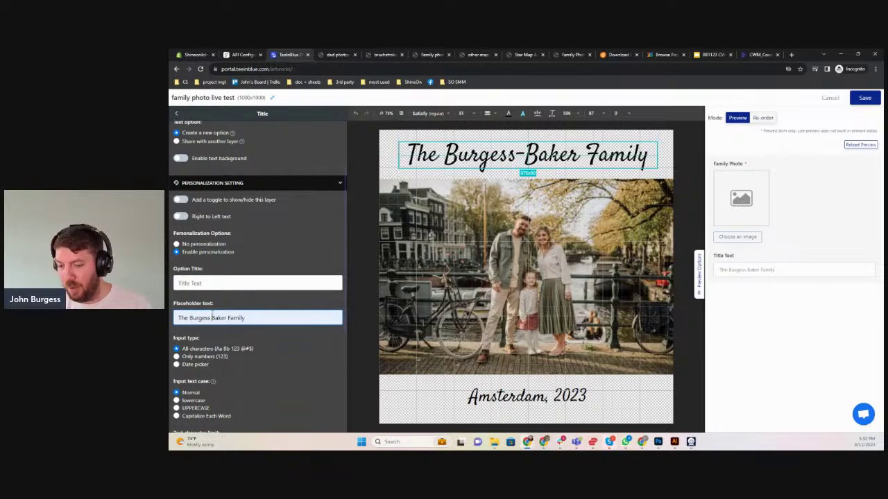
pyautogui.press('BackSpace')
pyautogui.write('-')
# Mark the title option as required and return to the layer list
pyautogui.scroll(-2, 235, 360)
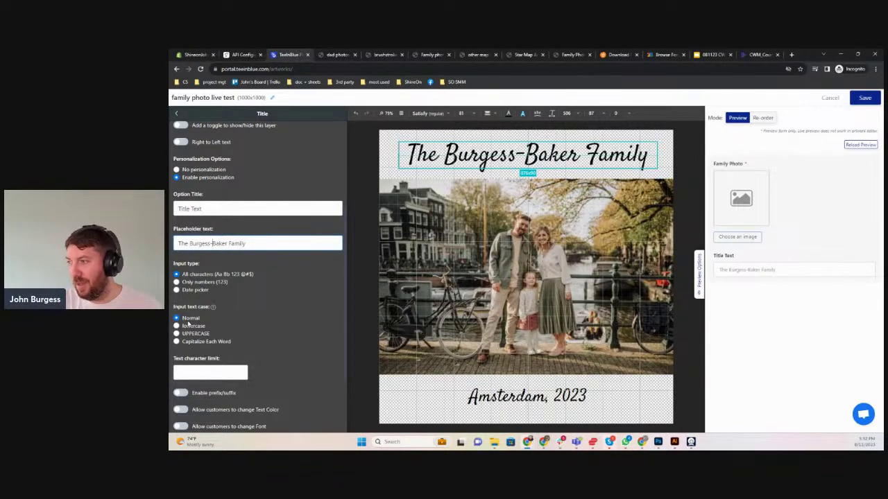
pyautogui.scroll(-2, 234, 343)
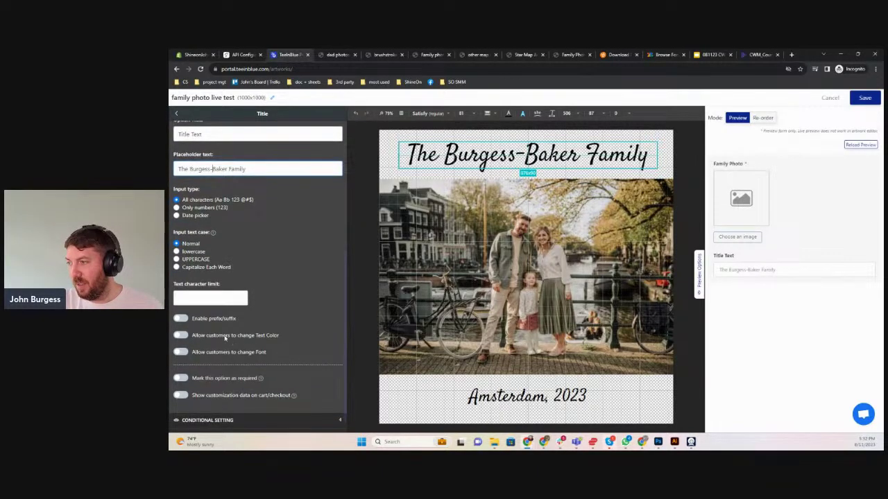
pyautogui.scroll(-1, 195, 289)
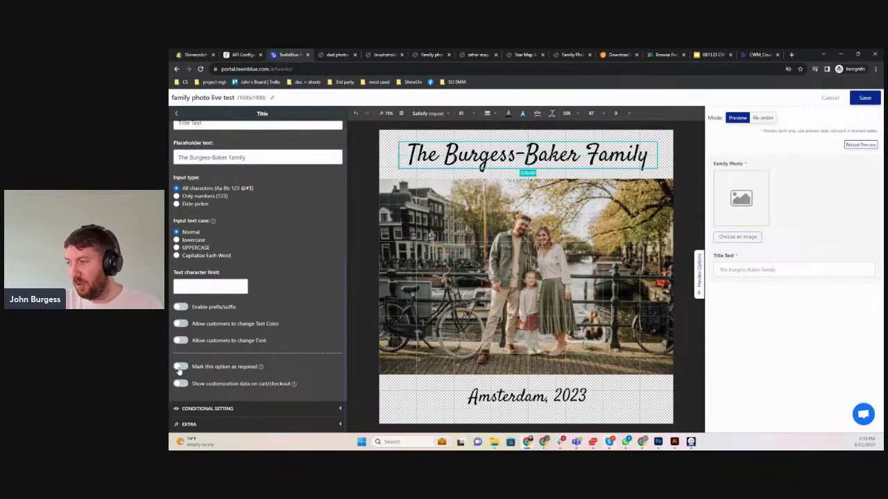
pyautogui.click(179, 367)
pyautogui.scroll(6, 274, 335)
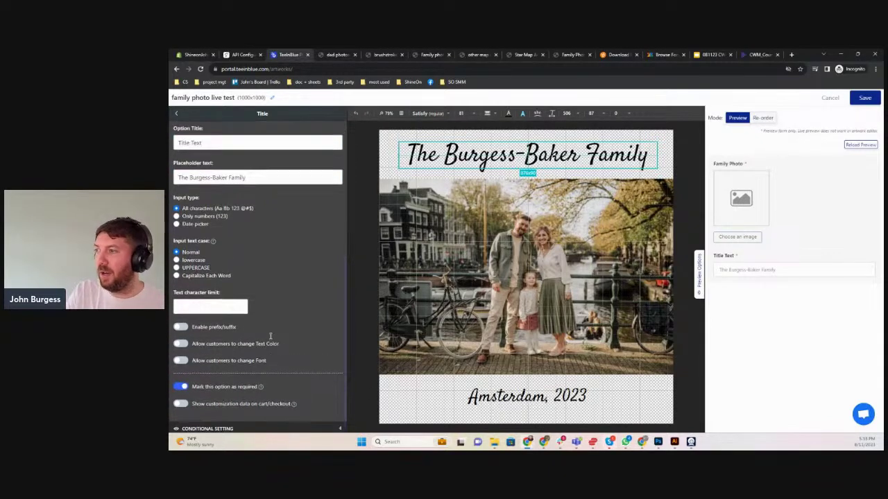
pyautogui.click(177, 114)
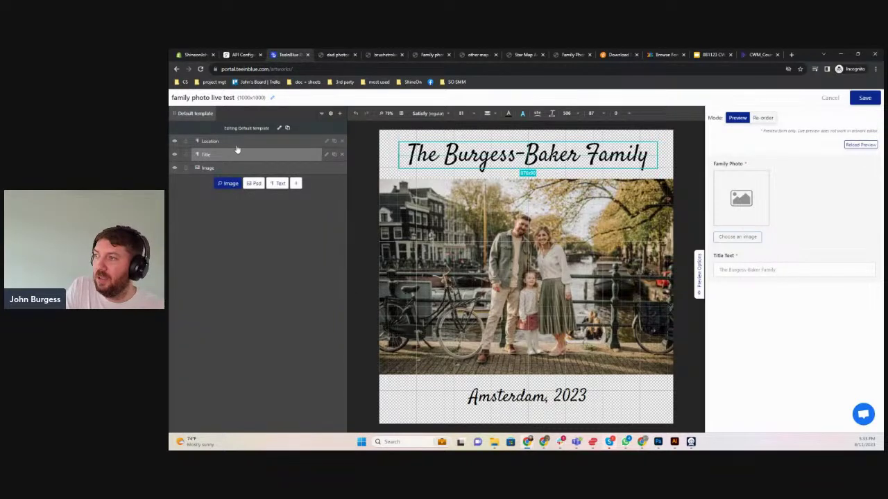
pyautogui.click(298, 142)
# Enable personalization on the Location layer with option title 'Location Text'
pyautogui.click(326, 141)
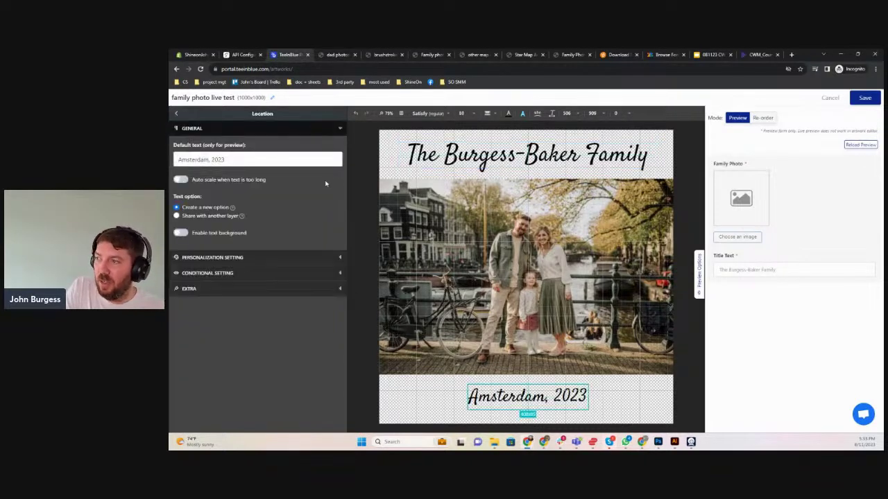
pyautogui.click(207, 258)
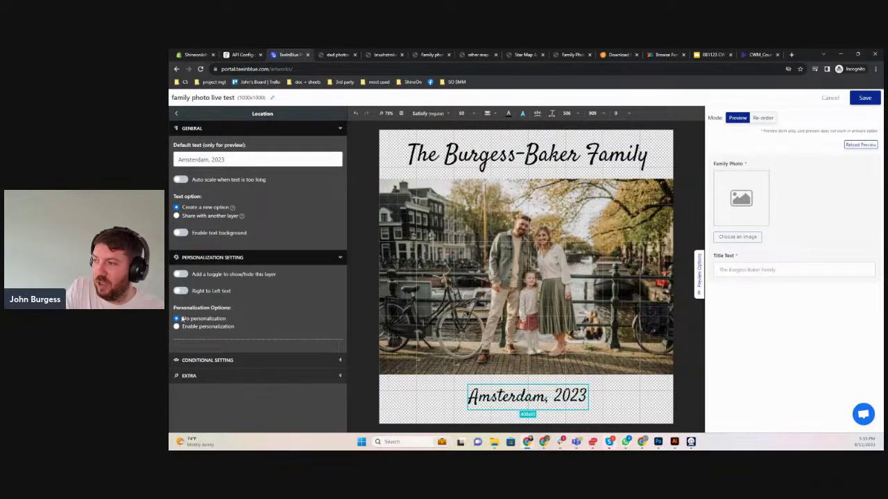
pyautogui.click(177, 326)
pyautogui.scroll(-1, 208, 291)
pyautogui.click(228, 284)
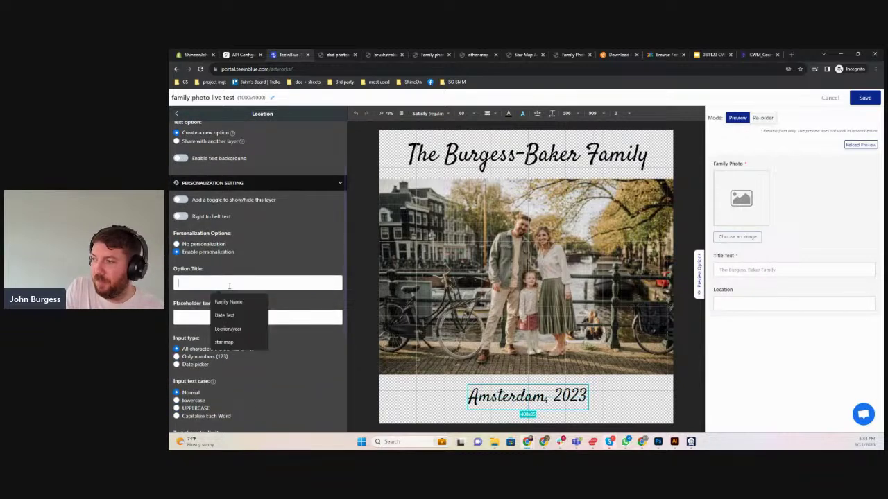
pyautogui.write('Location ')
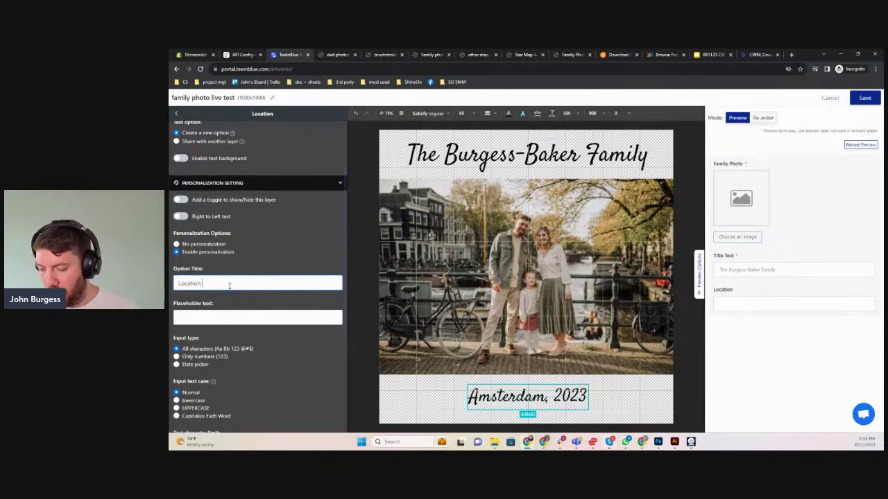
pyautogui.write('Text')
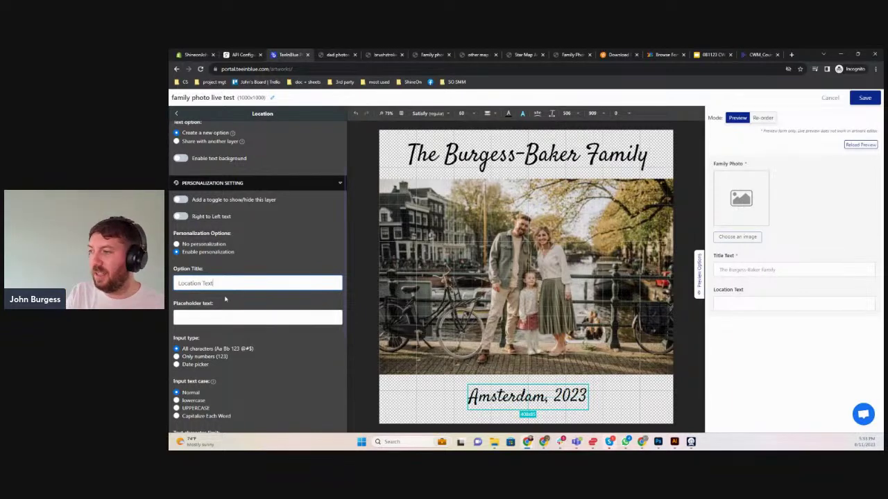
# Set the placeholder to 'Amsterdam, 2023' and mark the location option required
pyautogui.click(228, 317)
pyautogui.write('Amste')
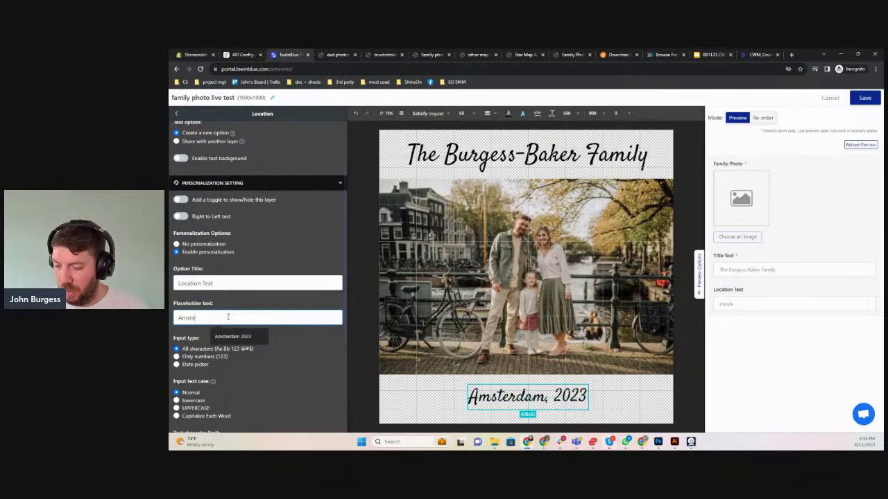
pyautogui.write('rdam,')
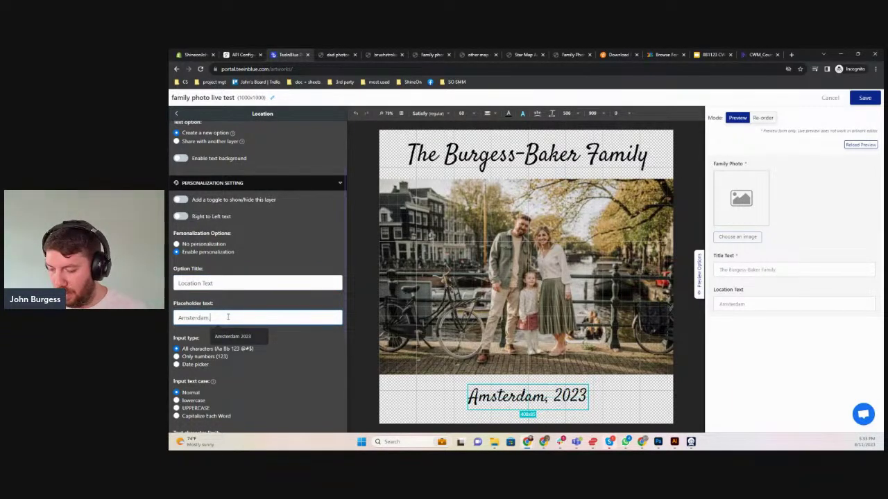
pyautogui.write(' 2023')
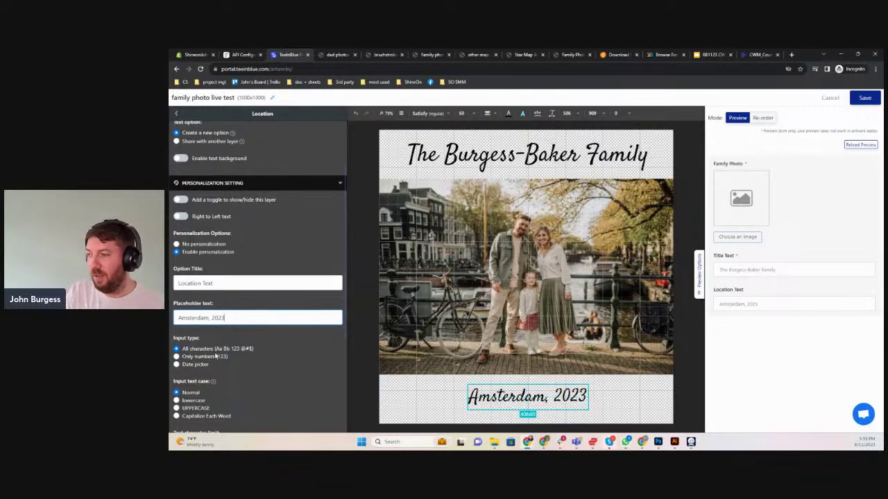
pyautogui.scroll(-3, 215, 355)
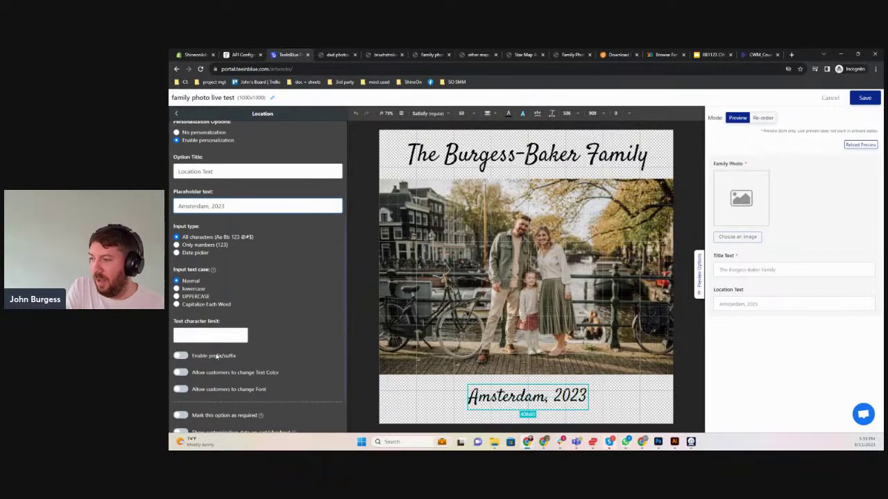
pyautogui.click(180, 415)
pyautogui.scroll(-1, 231, 385)
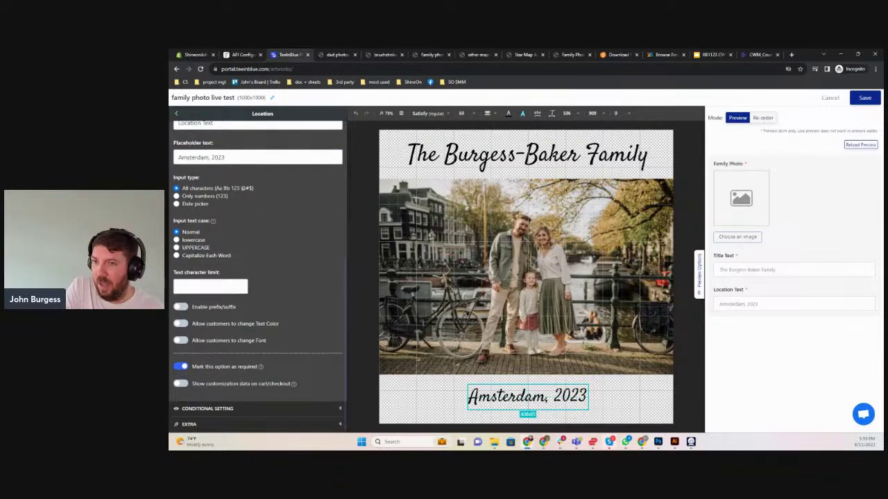
# Save the artwork, then create a new campaign titled 'live test family photo'
pyautogui.click(865, 98)
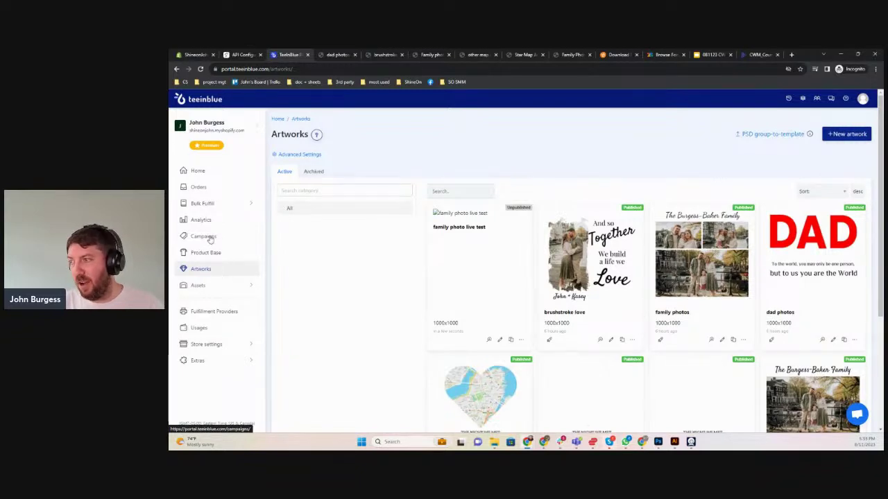
pyautogui.click(210, 237)
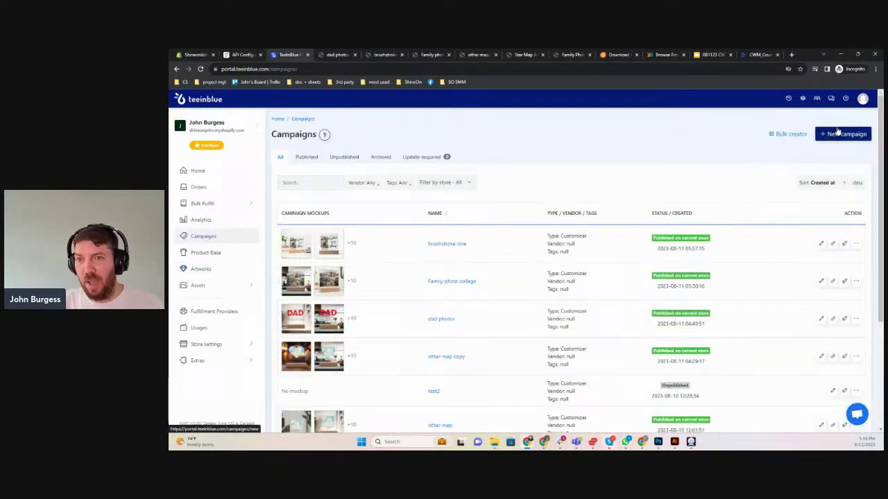
pyautogui.click(840, 135)
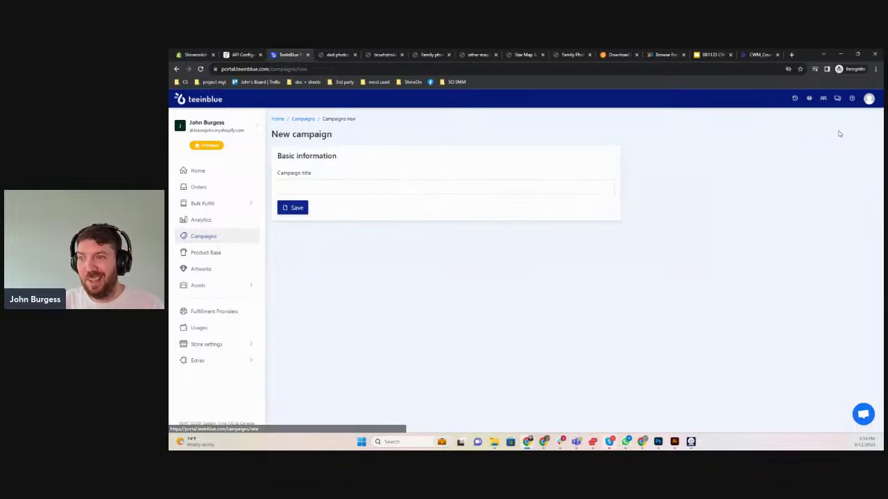
pyautogui.click(289, 185)
pyautogui.write('live ')
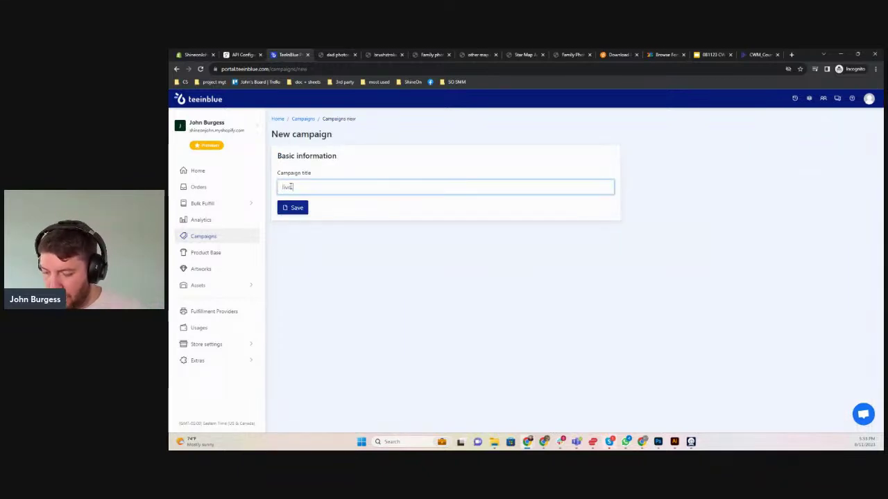
pyautogui.write('test family phot')
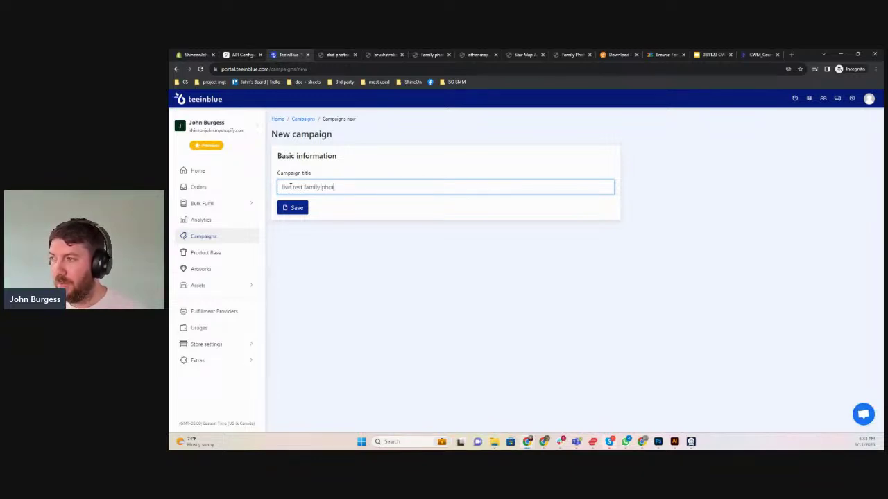
pyautogui.write('o')
pyautogui.click(291, 207)
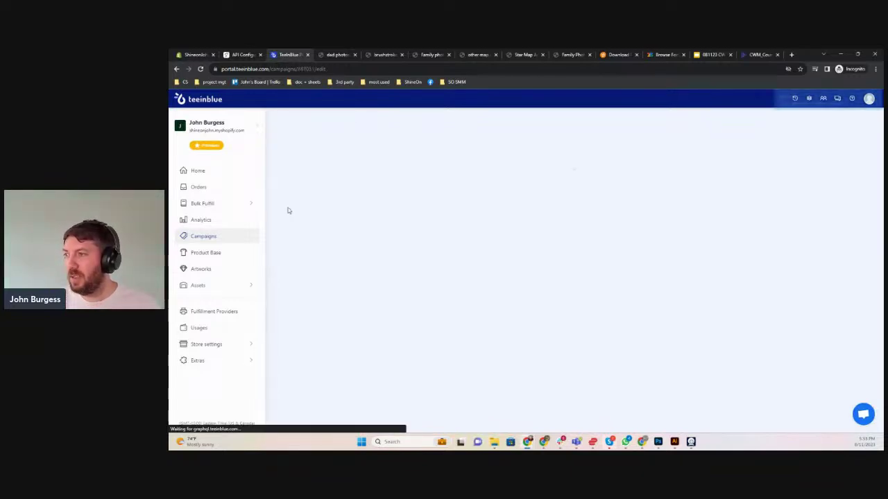
# Add the acrylic square plaque test product and assign it the family photo live test artwork
pyautogui.click(286, 155)
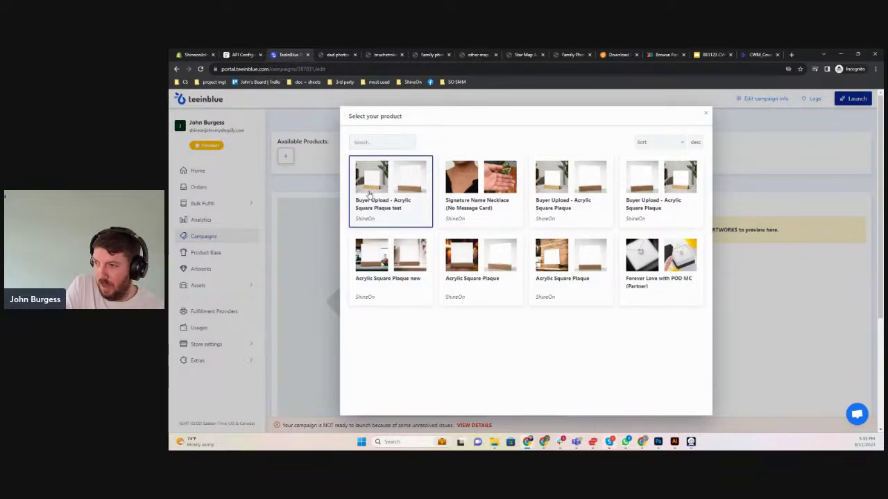
pyautogui.click(391, 213)
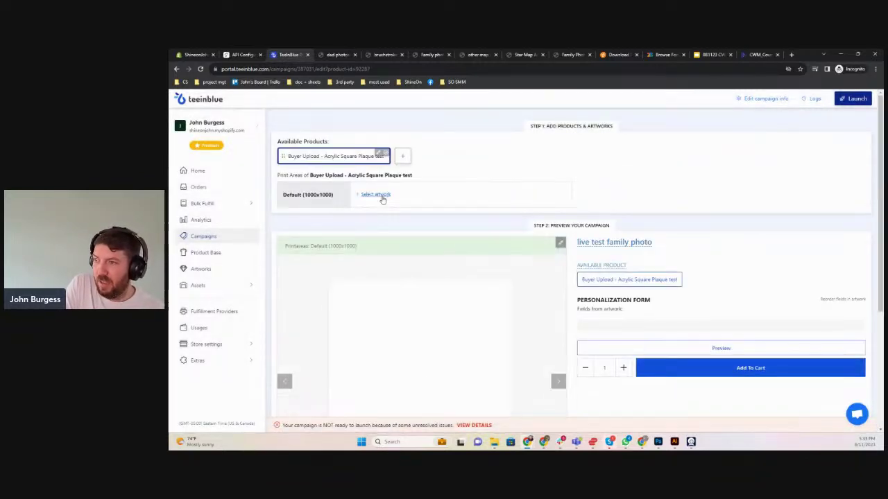
pyautogui.click(380, 196)
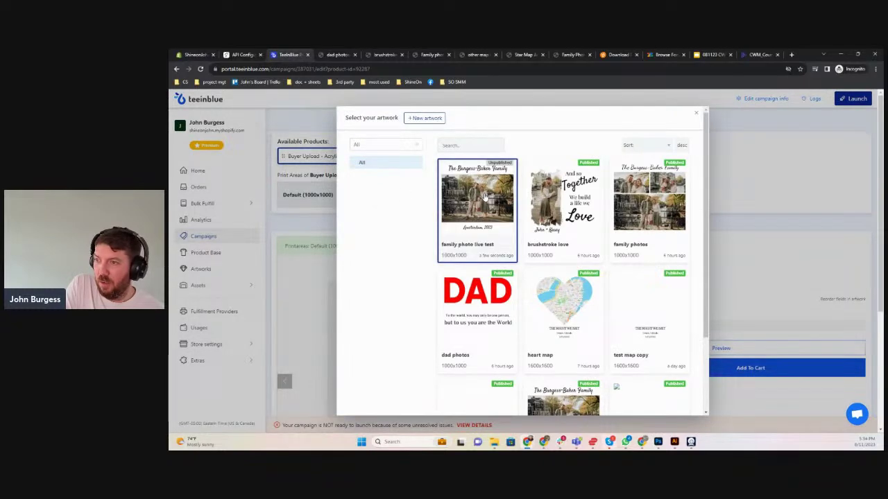
pyautogui.click(496, 217)
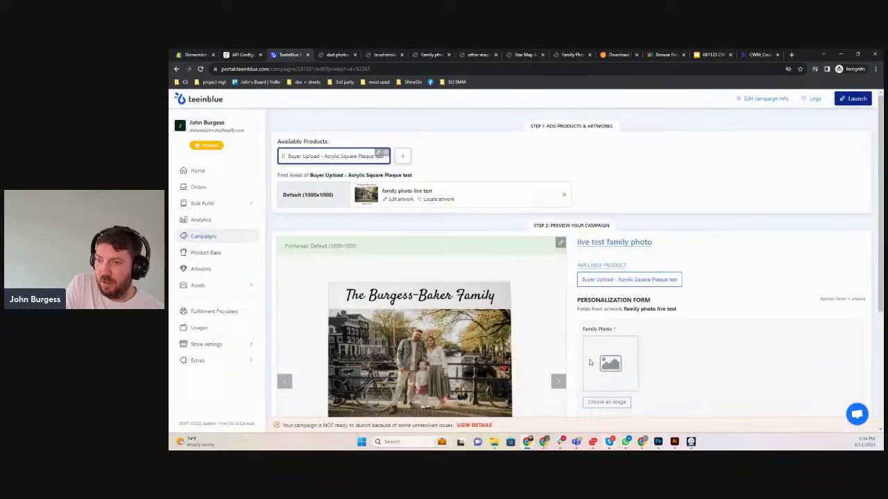
pyautogui.scroll(-2, 733, 277)
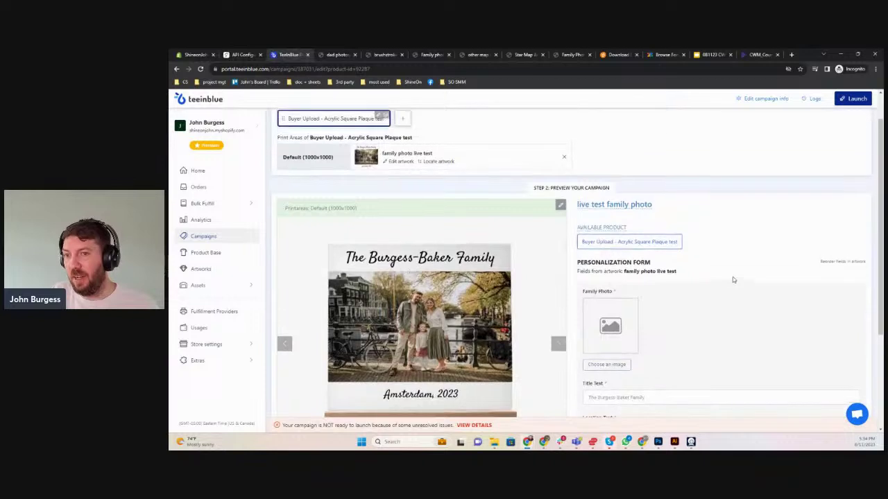
pyautogui.scroll(2, 733, 278)
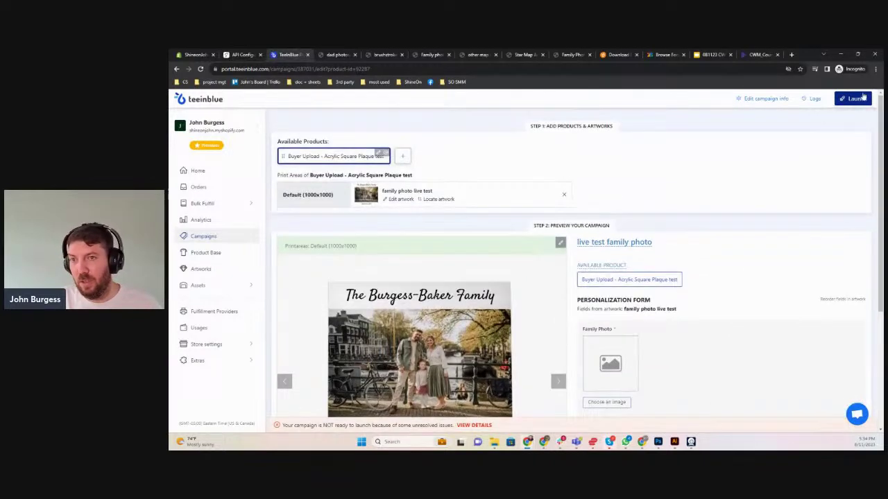
# Attempt the launch, dismiss the missing-price error, and open the acrylic plaque test product
pyautogui.click(856, 99)
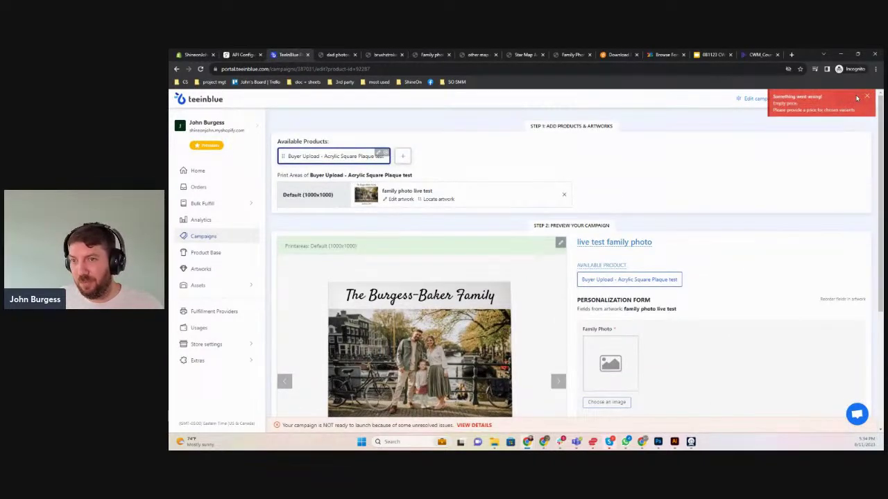
pyautogui.click(871, 97)
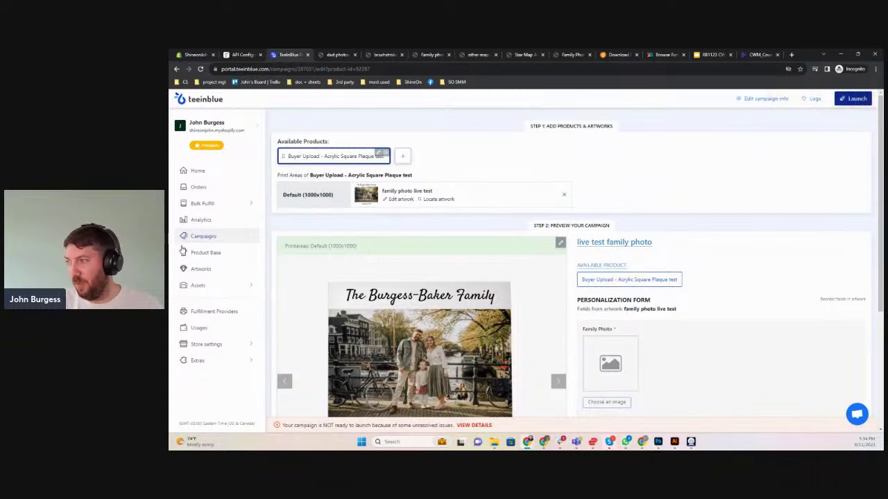
pyautogui.click(221, 252)
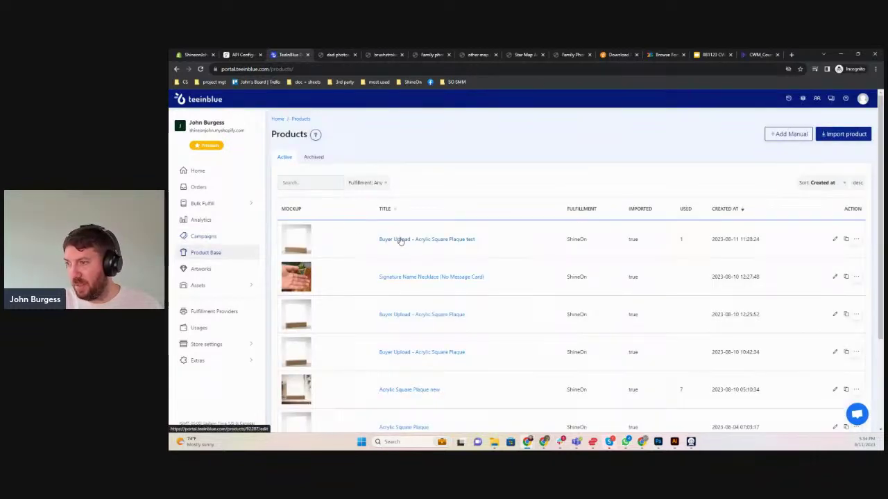
pyautogui.click(398, 240)
pyautogui.scroll(-2, 523, 242)
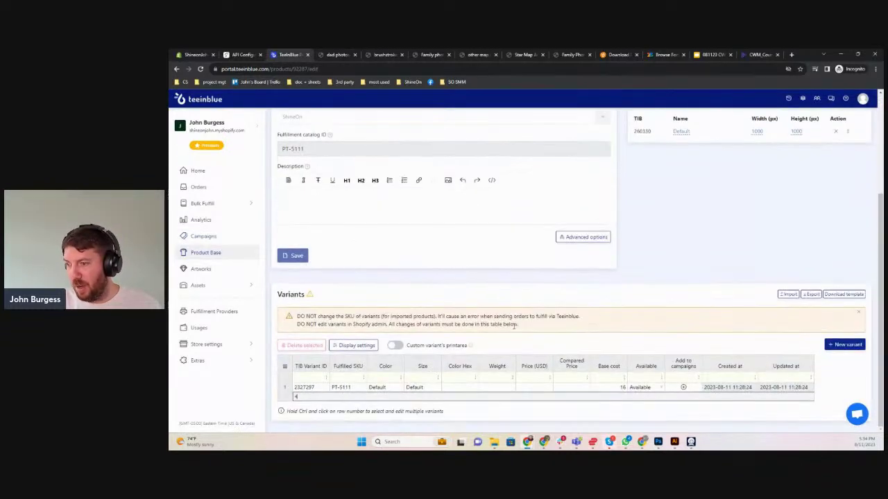
# Set the product variant's price to 44.95 USD
pyautogui.click(535, 387)
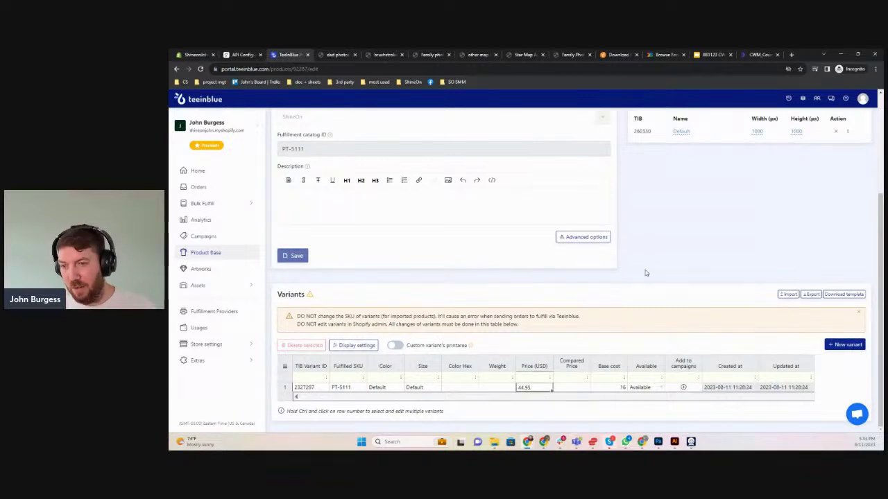
pyautogui.scroll(4, 645, 273)
pyautogui.click(842, 136)
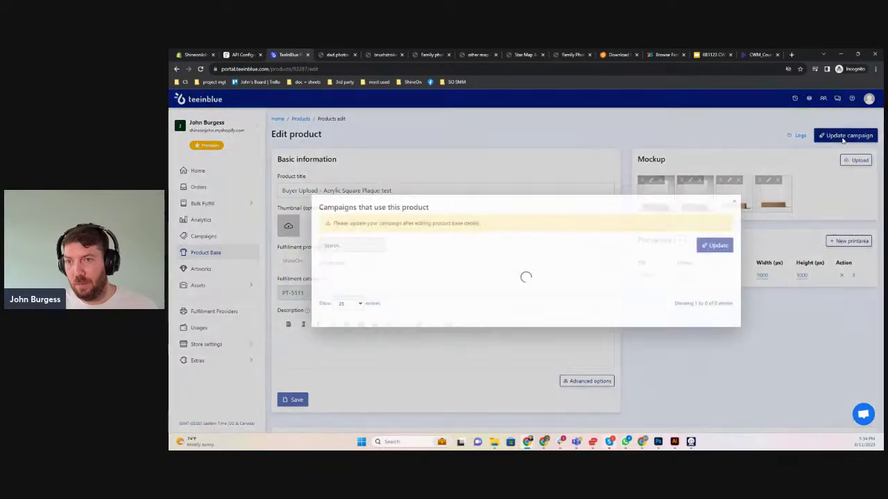
pyautogui.click(736, 201)
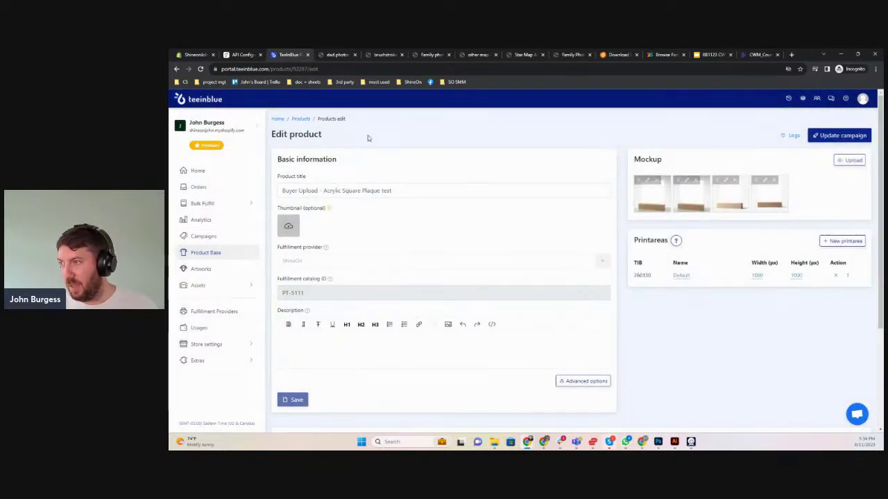
pyautogui.scroll(-2, 370, 223)
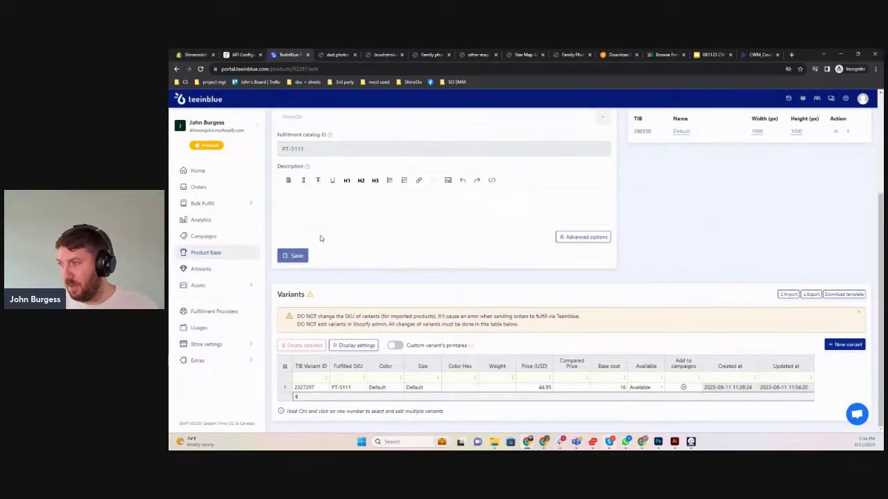
pyautogui.scroll(3, 320, 239)
# Open the live test family photo campaign and launch it to the store
pyautogui.click(209, 240)
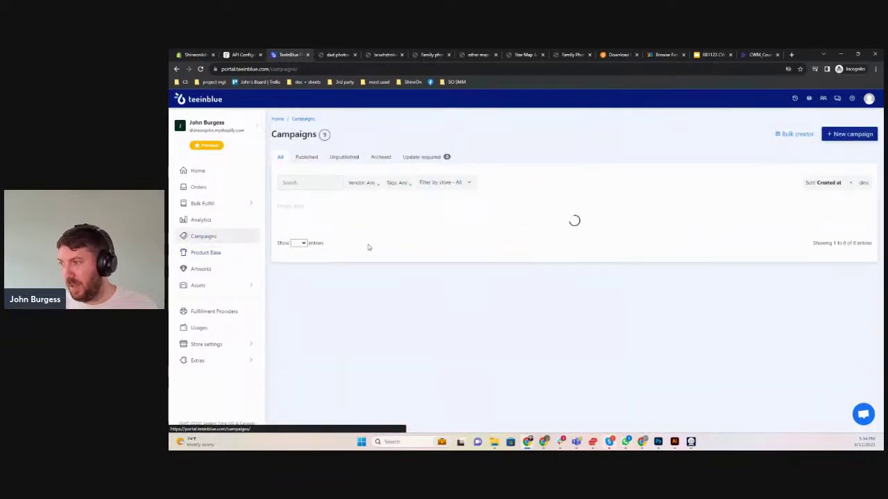
pyautogui.click(448, 246)
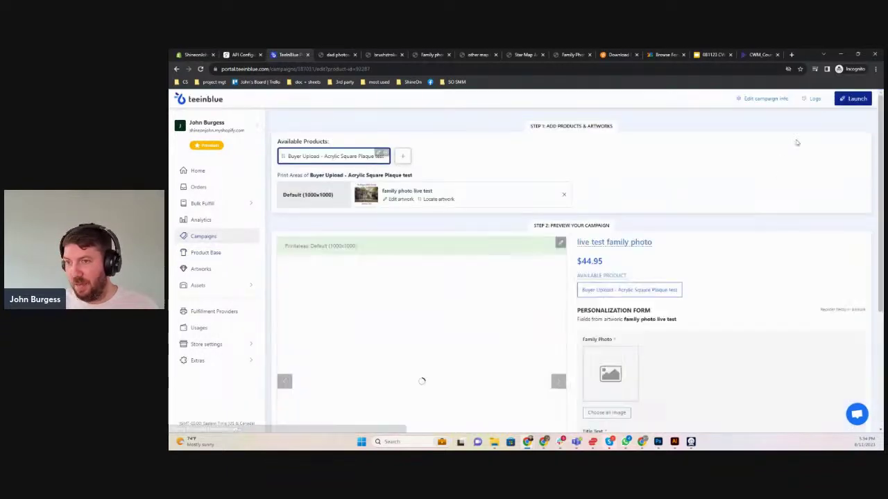
pyautogui.click(851, 98)
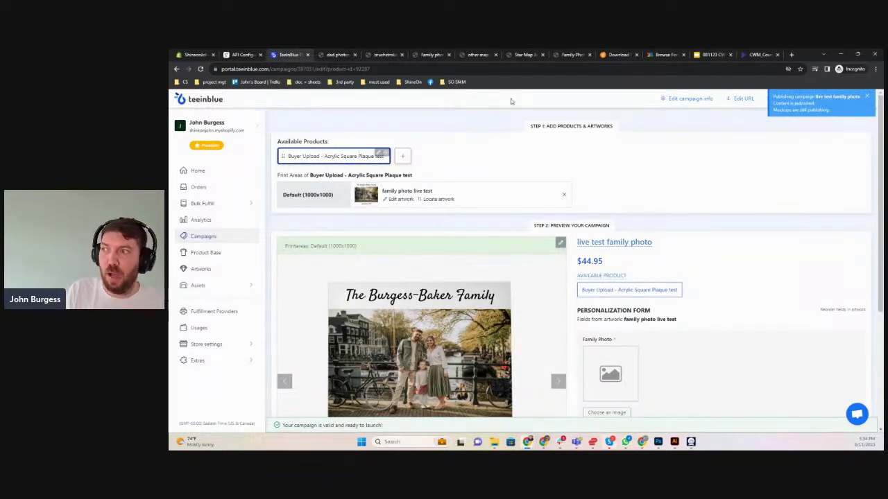
pyautogui.click(195, 54)
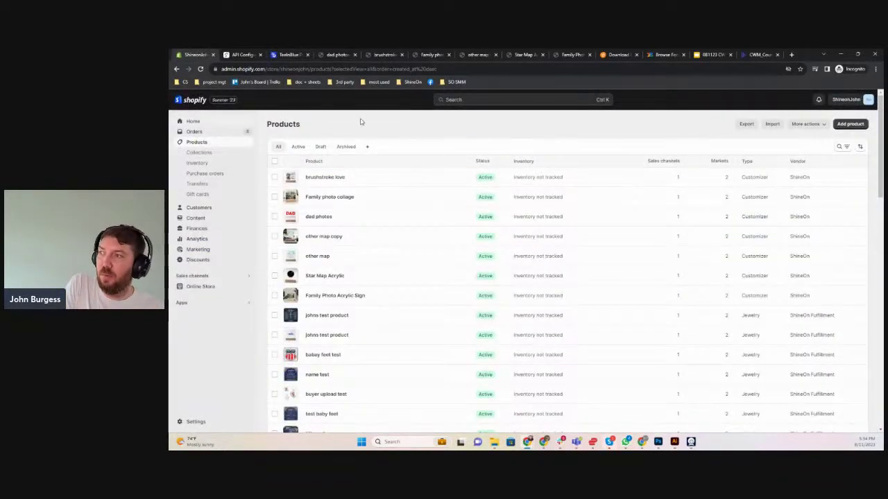
# Reload the Shopify product list and view live test family photo on the online store
pyautogui.press('F5')
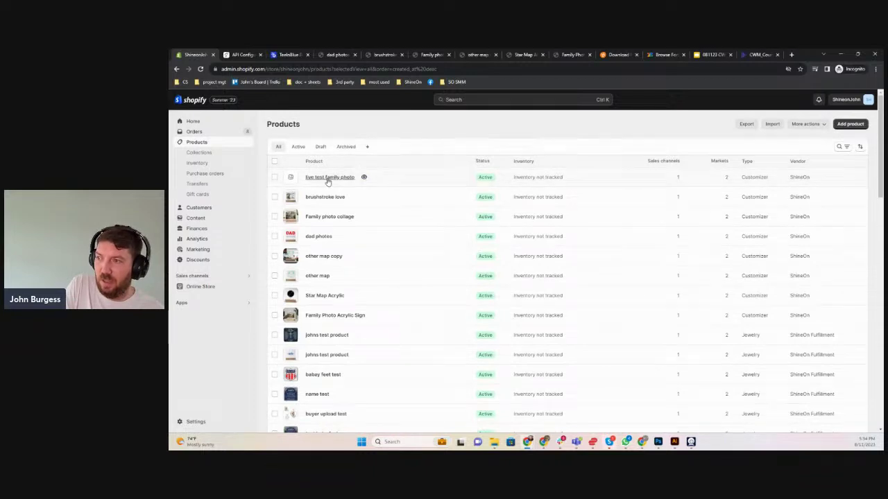
pyautogui.click(363, 178)
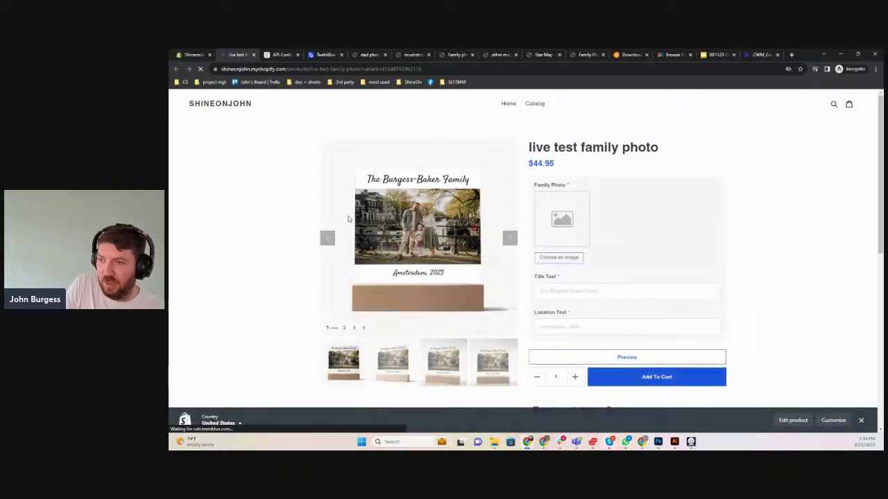
pyautogui.scroll(-1, 359, 214)
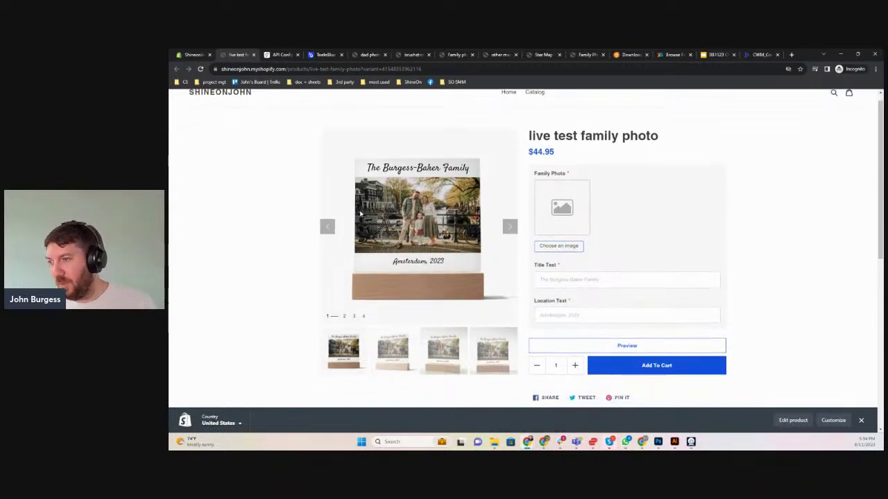
pyautogui.scroll(1, 559, 236)
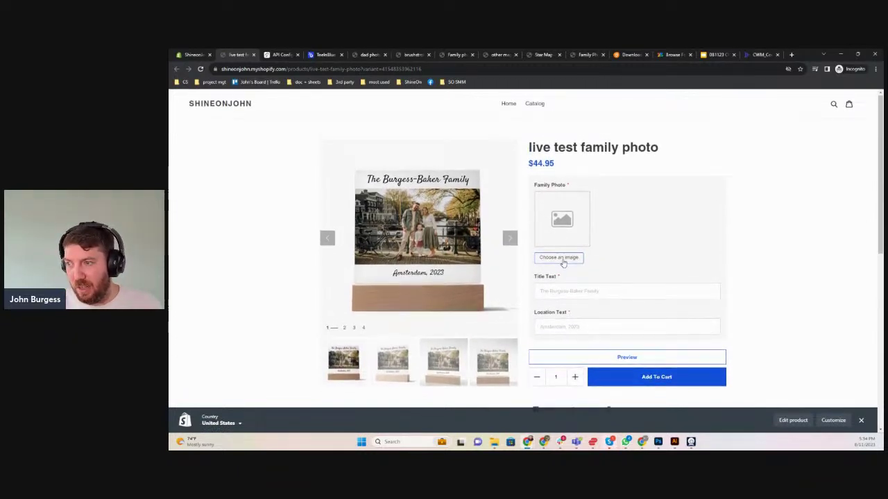
# Upload a family photo and shift its crop area slightly up and right
pyautogui.click(560, 258)
pyautogui.click(383, 130)
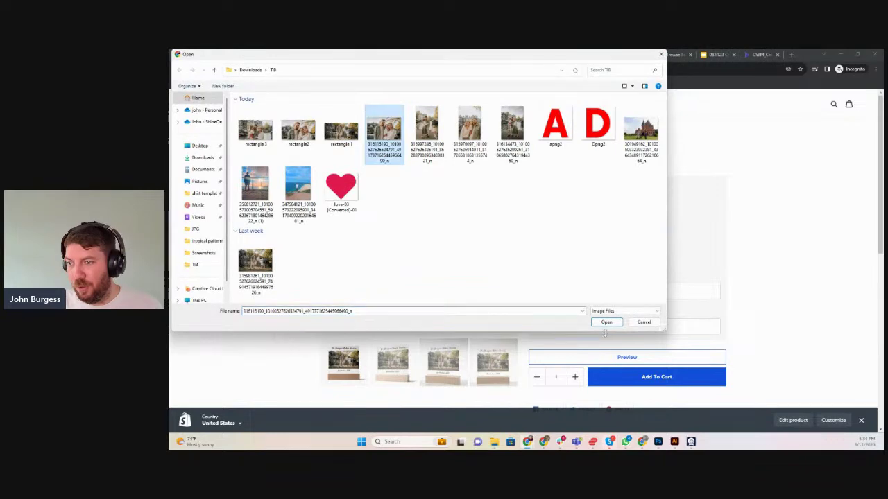
pyautogui.click(606, 322)
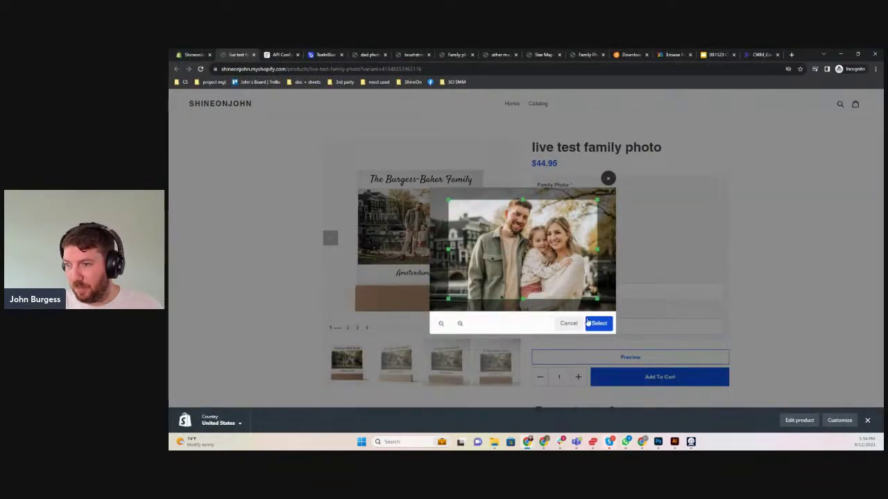
pyautogui.moveTo(557, 288); pyautogui.dragTo(563, 278)
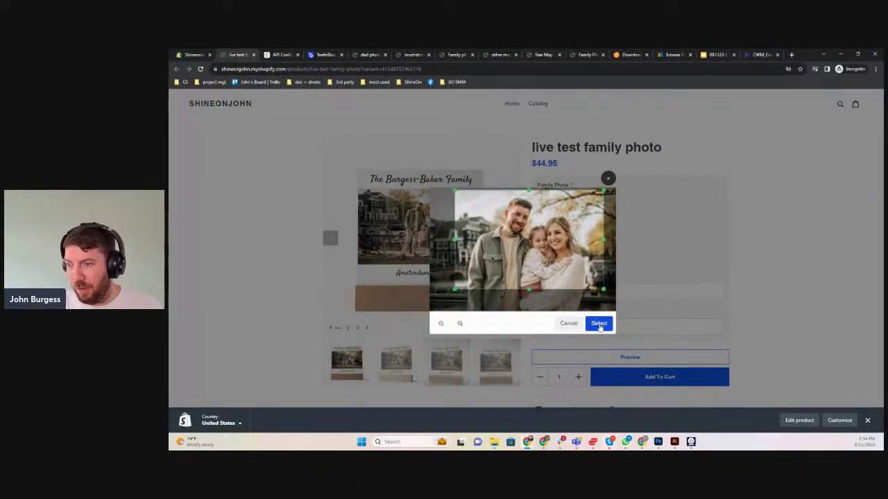
pyautogui.click(599, 323)
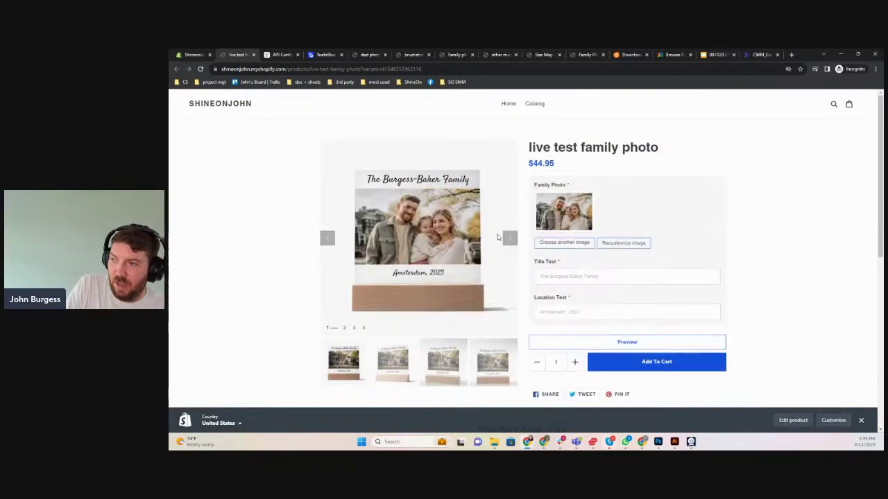
# Enter the family surname as the title and 'denver, Colorado' as the location text
pyautogui.click(583, 276)
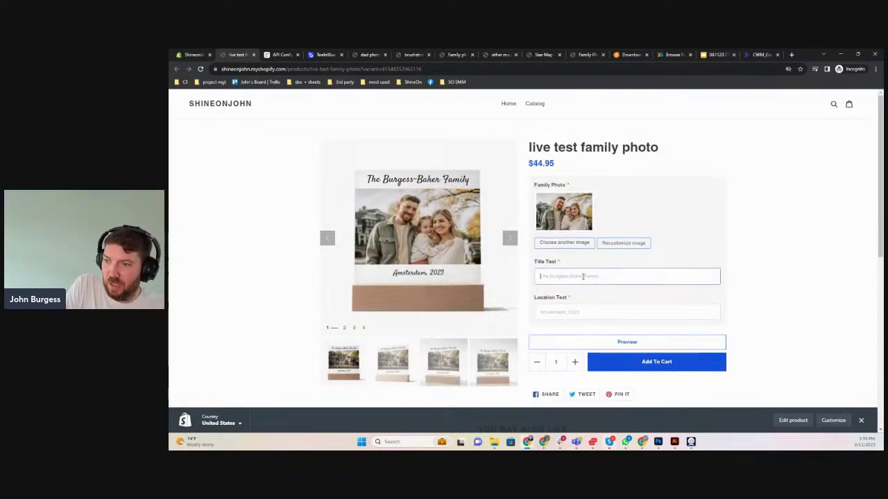
pyautogui.click(584, 319)
pyautogui.click(591, 277)
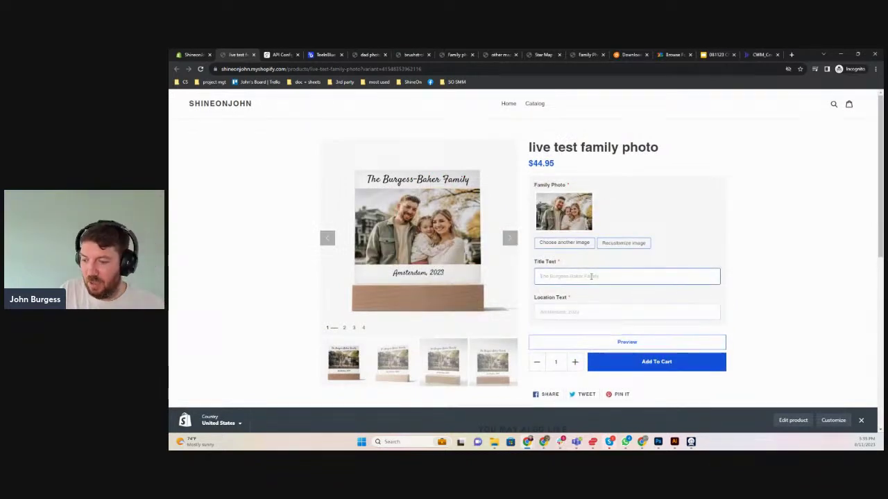
pyautogui.write('the SMiths')
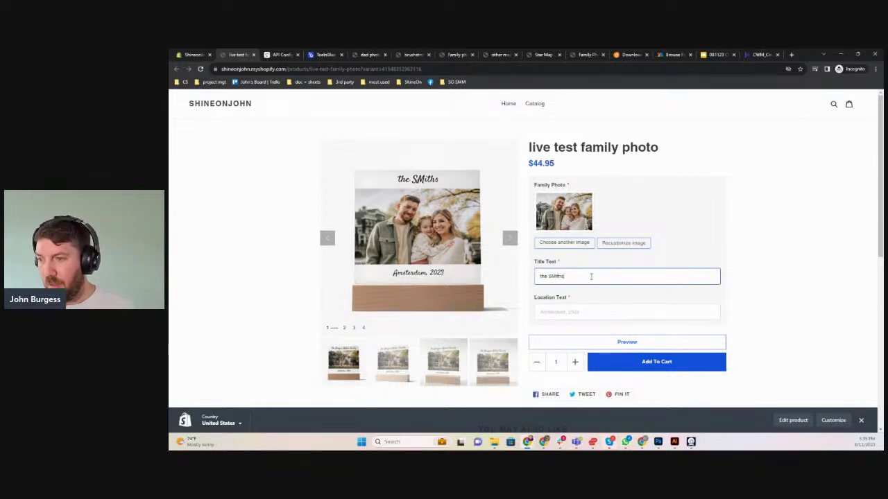
pyautogui.click(548, 314)
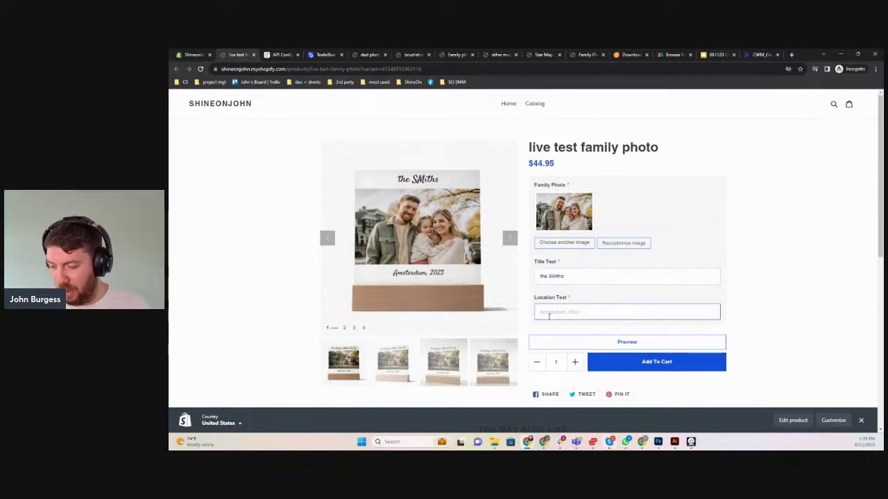
pyautogui.write('denver, Co')
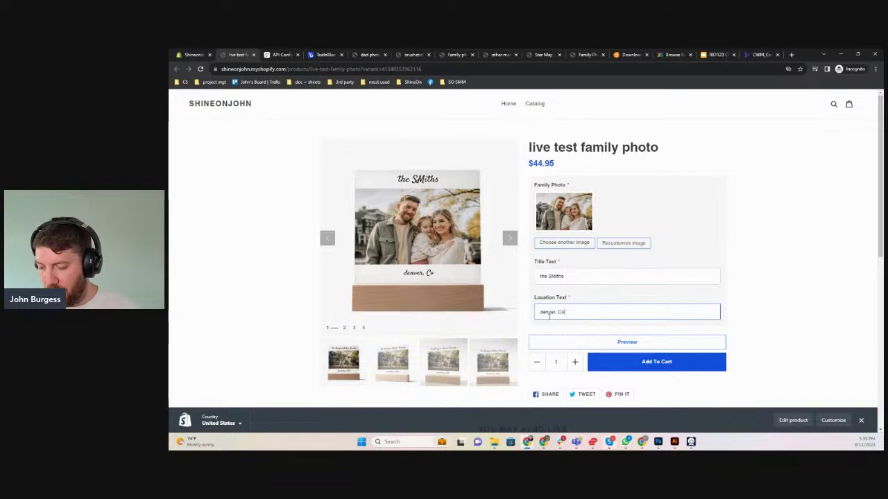
pyautogui.write('lorado')
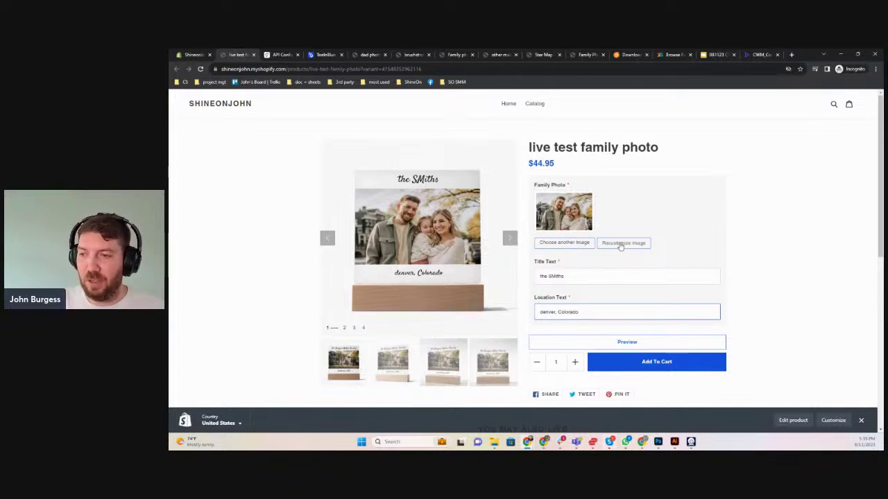
# Recrop the uploaded photo tighter around the couple's faces
pyautogui.click(592, 242)
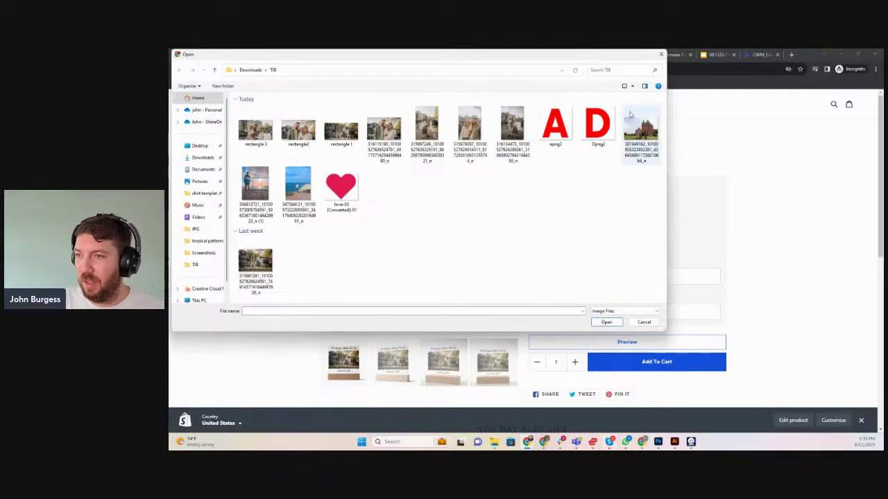
pyautogui.click(660, 55)
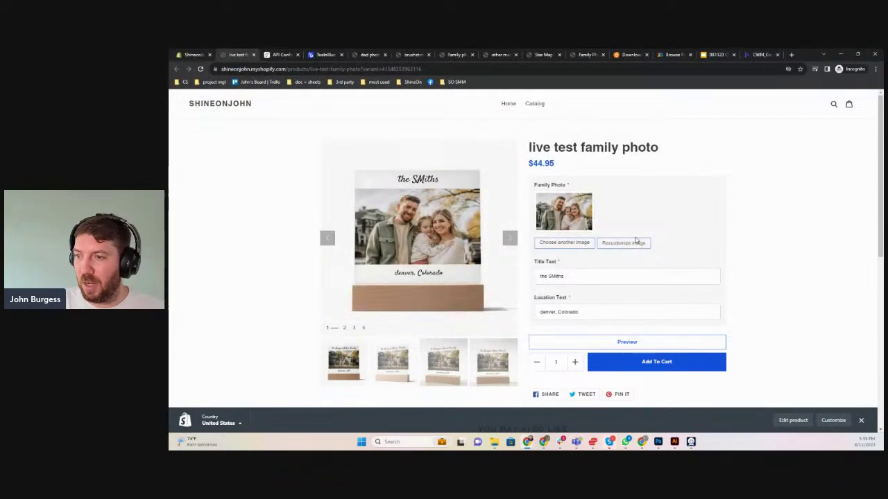
pyautogui.click(637, 241)
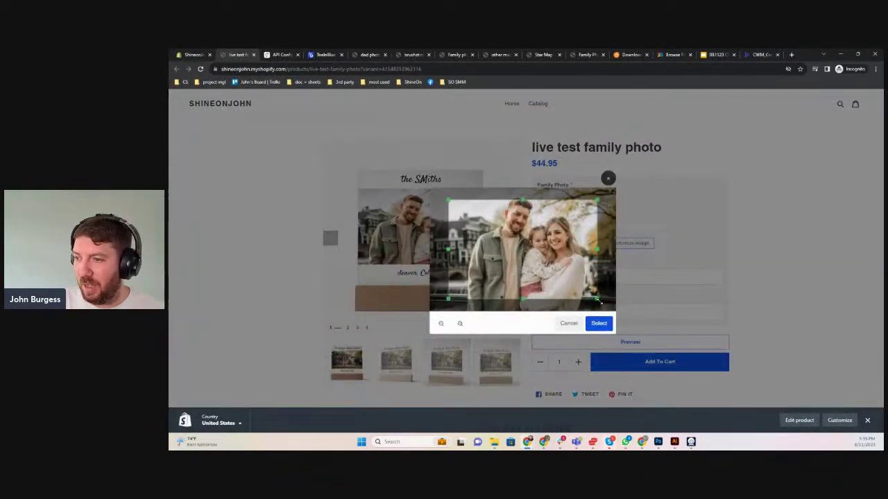
pyautogui.moveTo(600, 301); pyautogui.dragTo(562, 248)
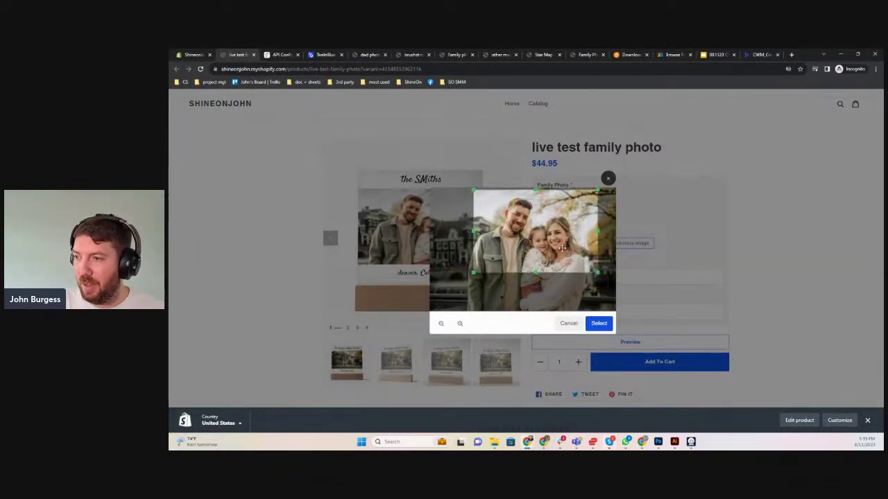
pyautogui.click(599, 322)
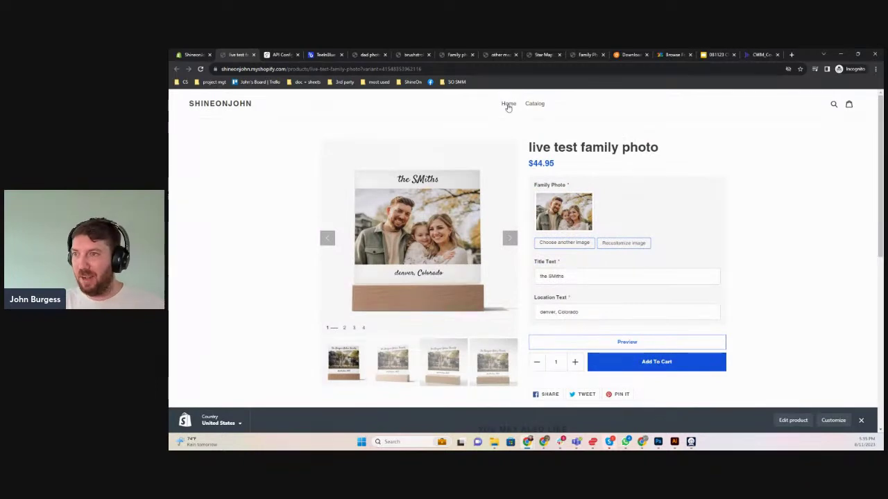
pyautogui.click(324, 55)
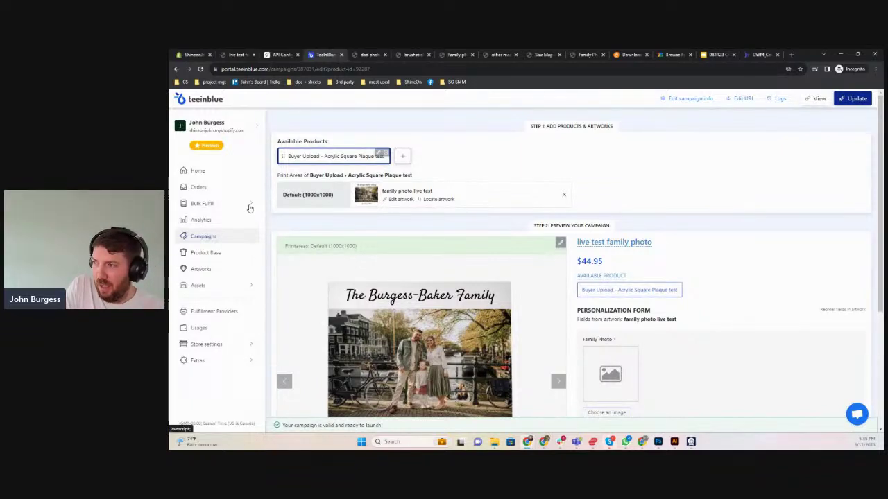
# Start a new artwork sized from the Acrylic Square Plaque test product's 1000×1000 printarea
pyautogui.click(200, 269)
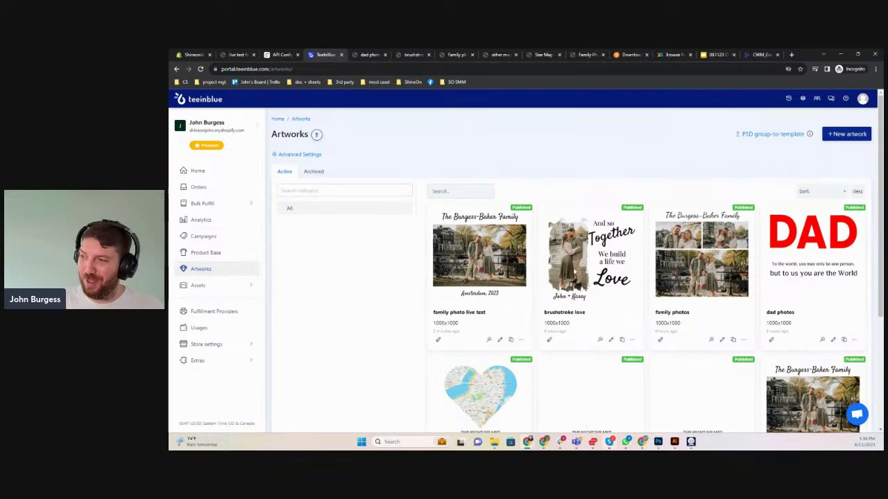
pyautogui.click(847, 133)
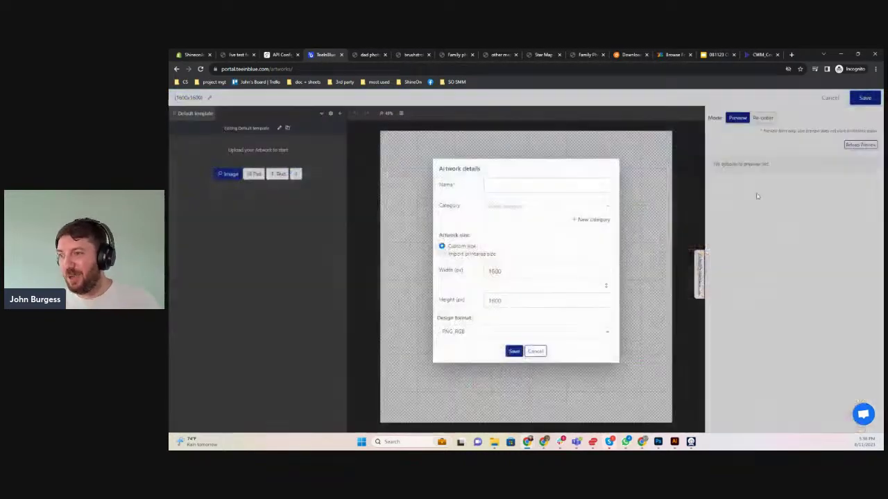
pyautogui.click(451, 254)
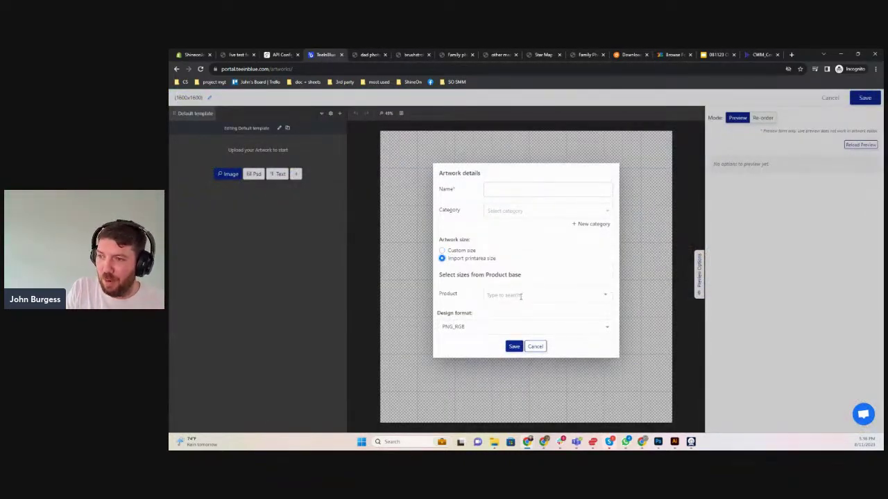
pyautogui.click(520, 295)
pyautogui.click(549, 226)
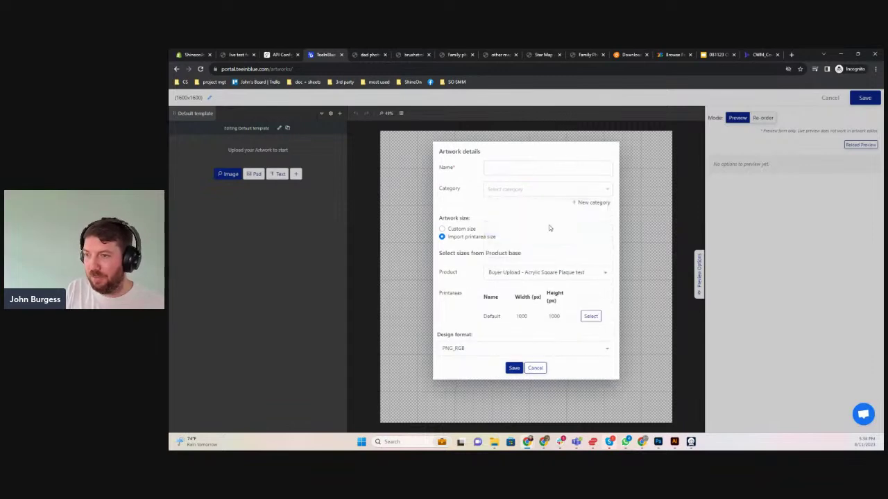
pyautogui.click(590, 316)
# Name the artwork 'brushstroke test', save it, and bring up its image library
pyautogui.click(497, 182)
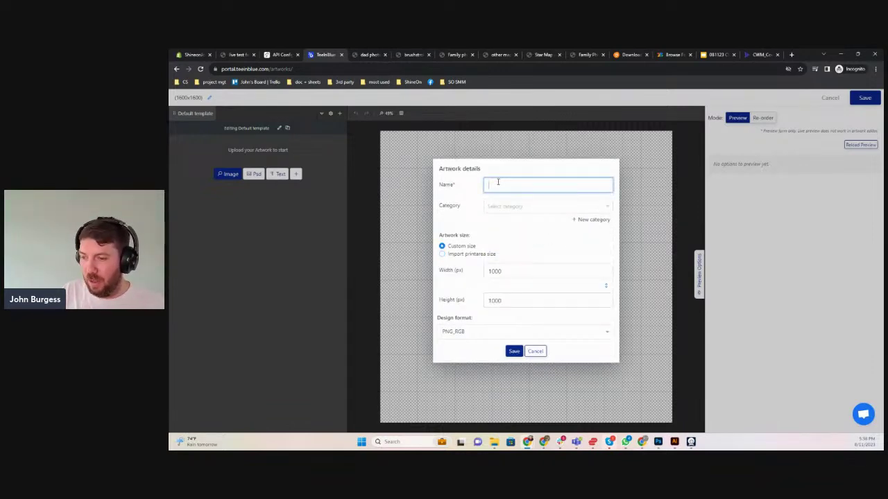
pyautogui.write('brushstroke test')
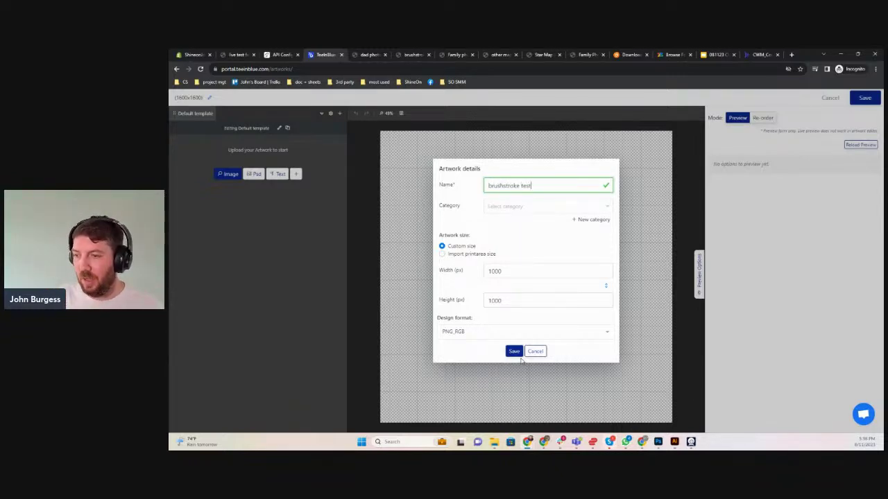
pyautogui.click(514, 351)
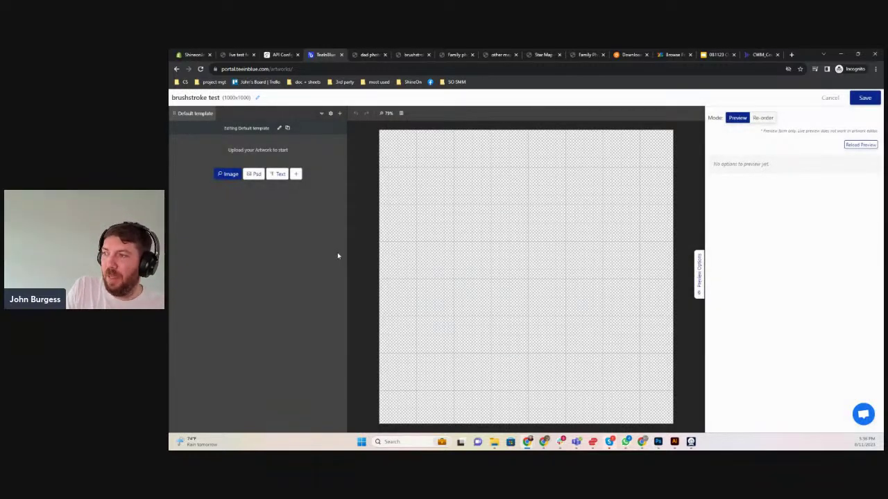
pyautogui.click(229, 174)
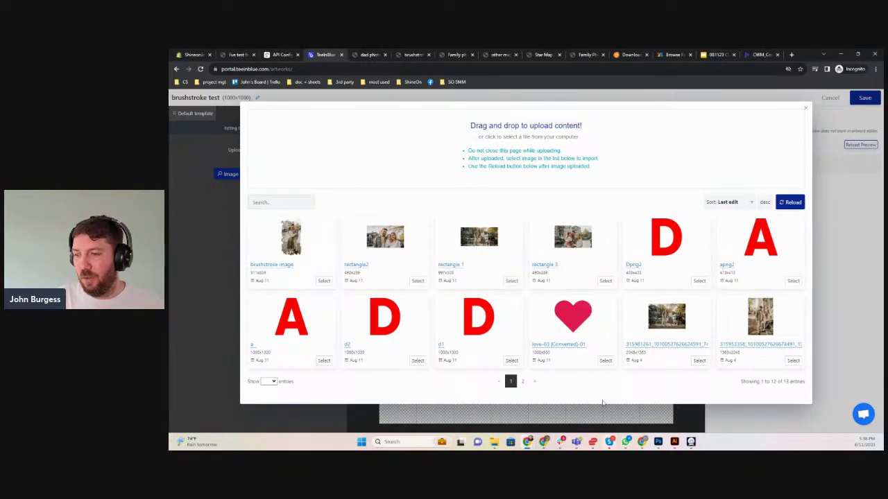
pyautogui.click(628, 55)
# Search Vecteezy for 'brush stroke' vectors, browse the results, and return to Photoshop
pyautogui.click(450, 243)
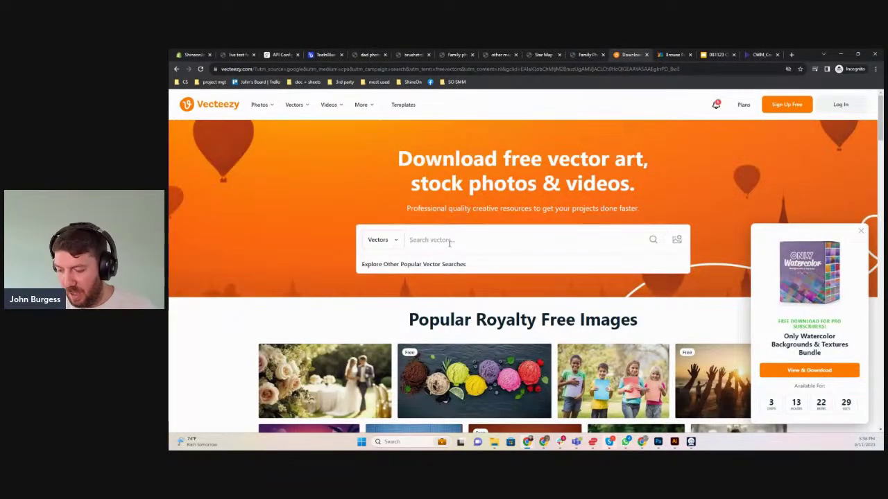
pyautogui.write('brush stroke')
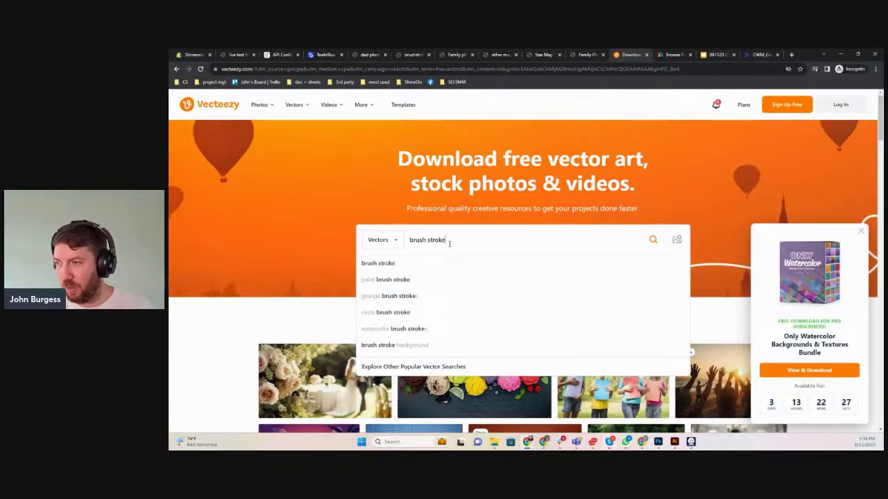
pyautogui.press('Return')
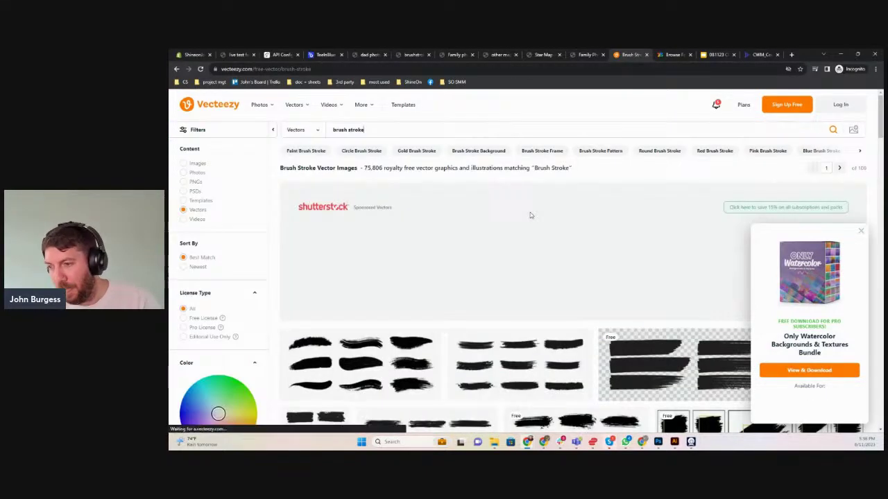
pyautogui.scroll(-2, 530, 215)
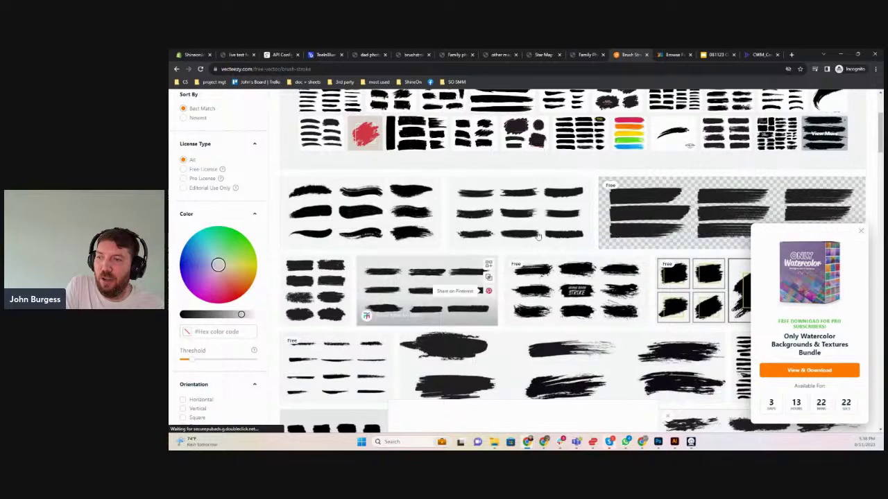
pyautogui.scroll(-2, 548, 263)
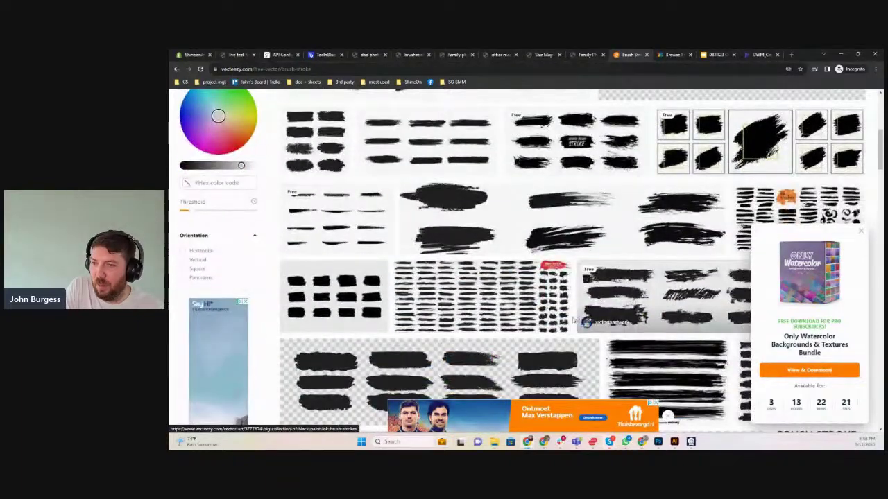
pyautogui.click(858, 229)
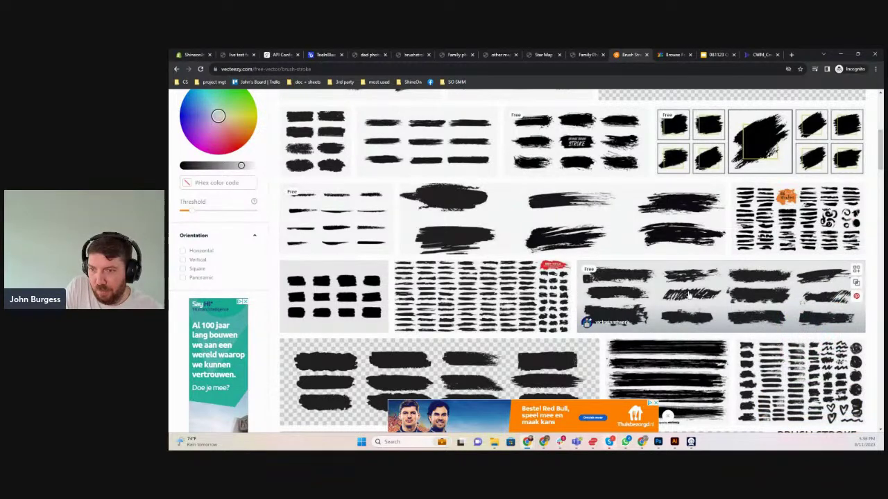
pyautogui.scroll(-2, 451, 360)
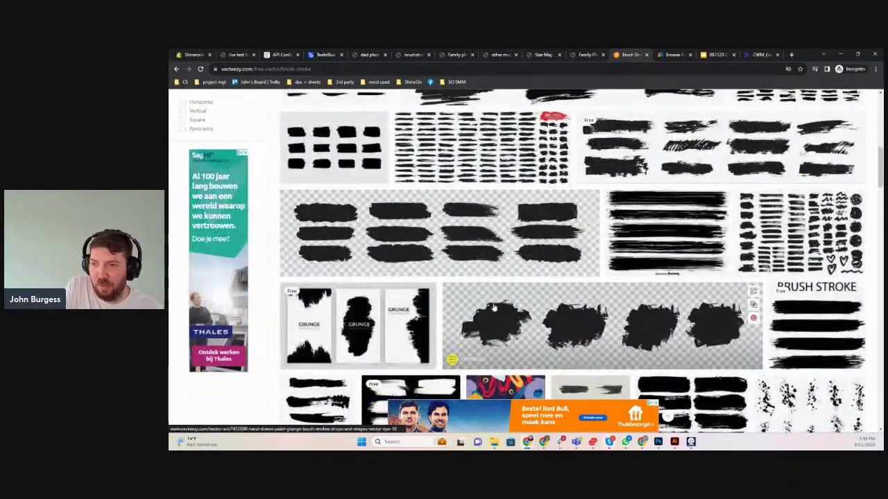
pyautogui.scroll(3, 416, 236)
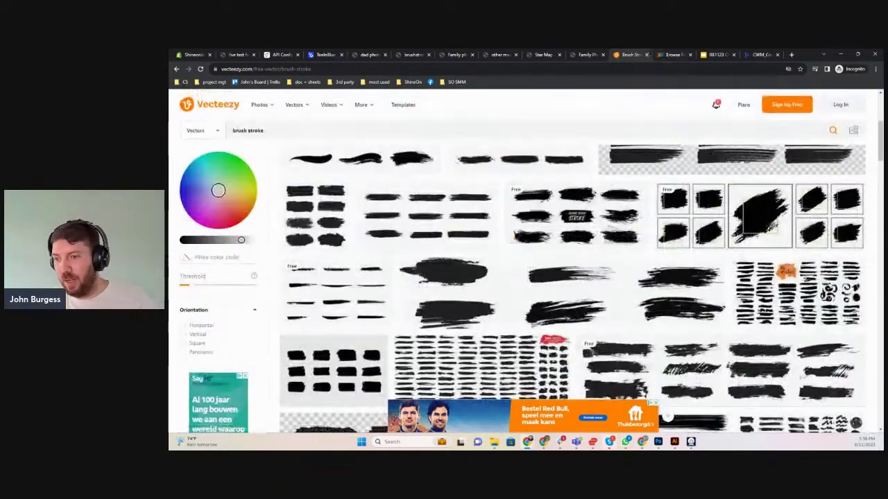
pyautogui.click(657, 441)
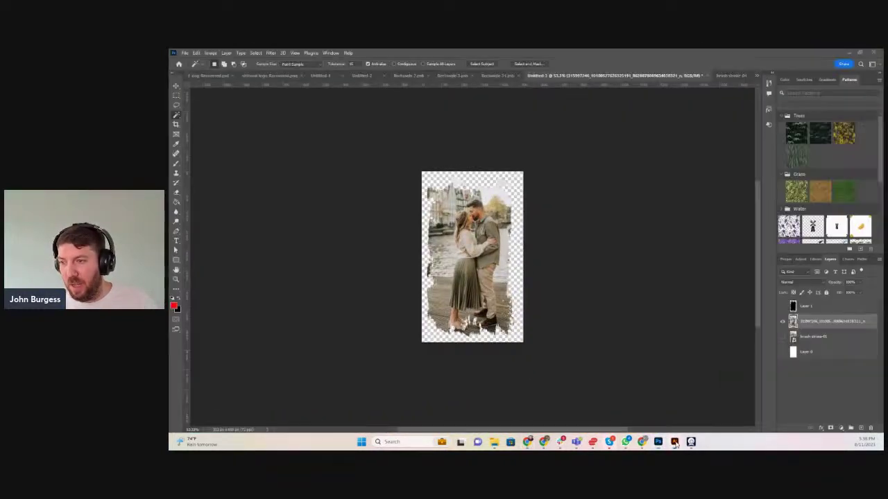
# Create a new blank Illustrator document, Untitled-2, alongside the brush-stroke collection
pyautogui.click(674, 442)
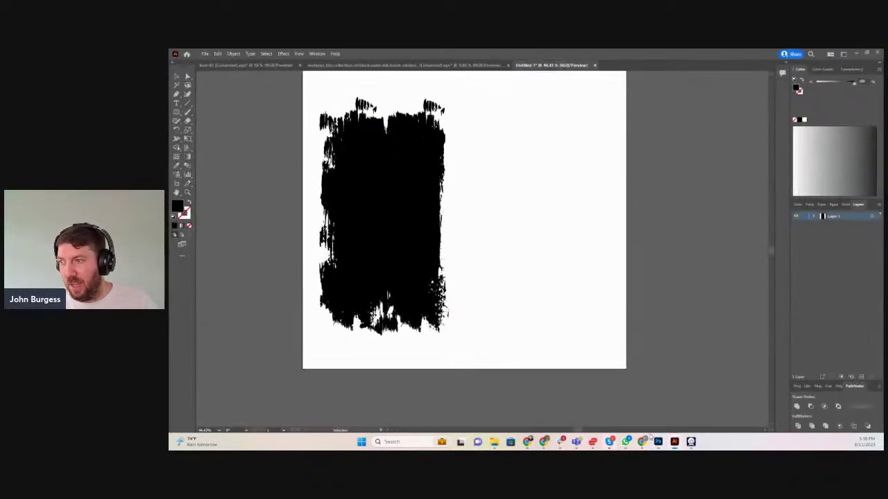
pyautogui.click(351, 65)
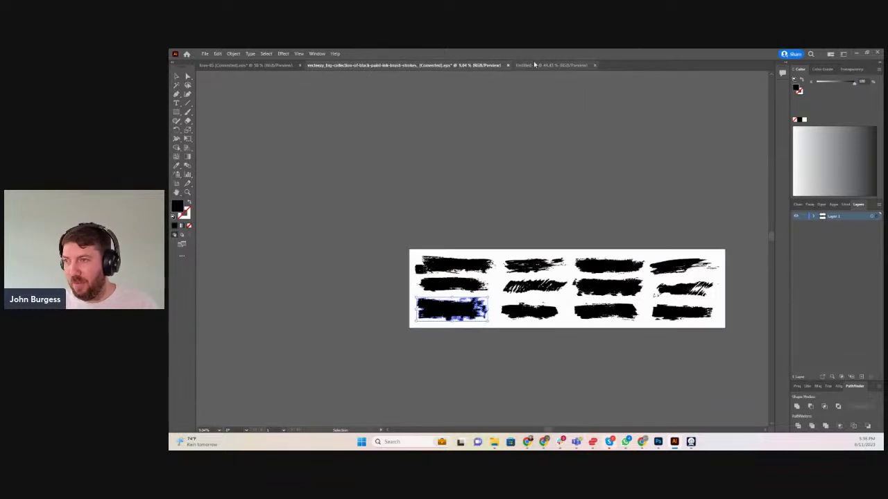
pyautogui.click(205, 55)
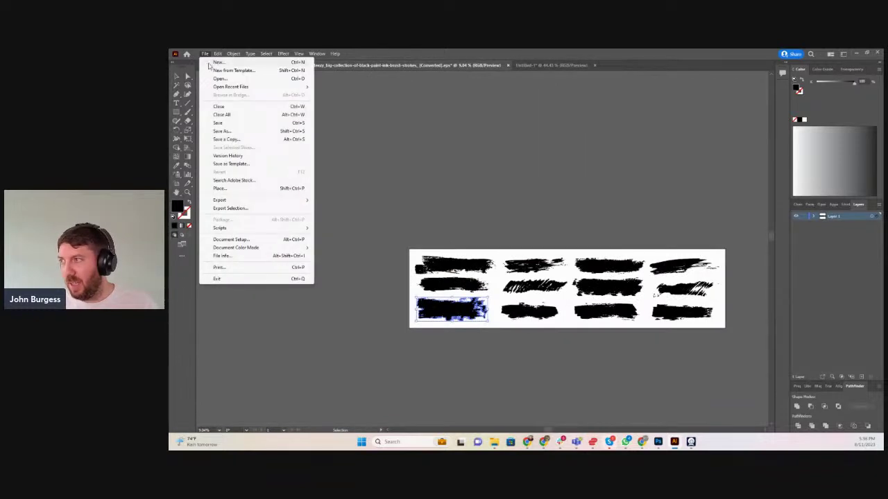
pyautogui.click(211, 66)
pyautogui.doubleClick(378, 200)
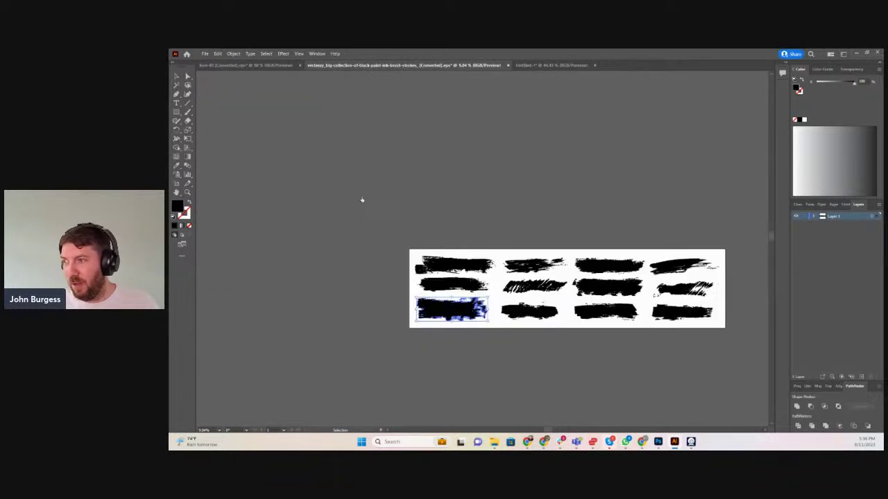
# Paste a black brush stroke into Untitled-2, rotate it 90° upright, scale it down and move it left
pyautogui.click(403, 65)
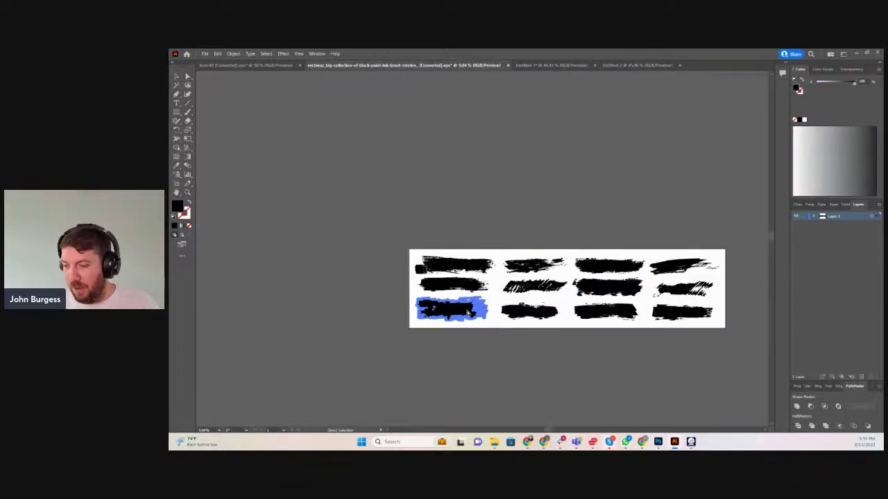
pyautogui.click(606, 65)
pyautogui.hotkey('ctrl', 'v')
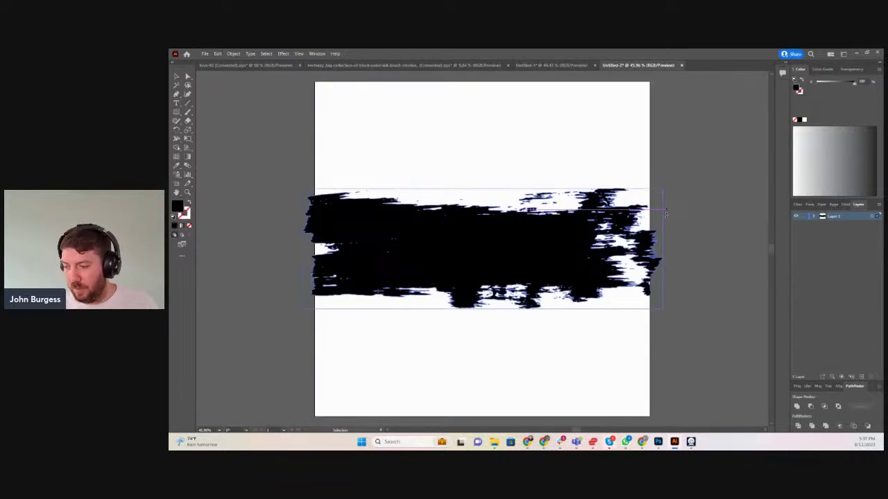
pyautogui.moveTo(665, 185)
pyautogui.mouseDown()
pyautogui.moveTo(673, 271)
pyautogui.moveTo(643, 349)
pyautogui.moveTo(527, 409)
pyautogui.mouseUp()
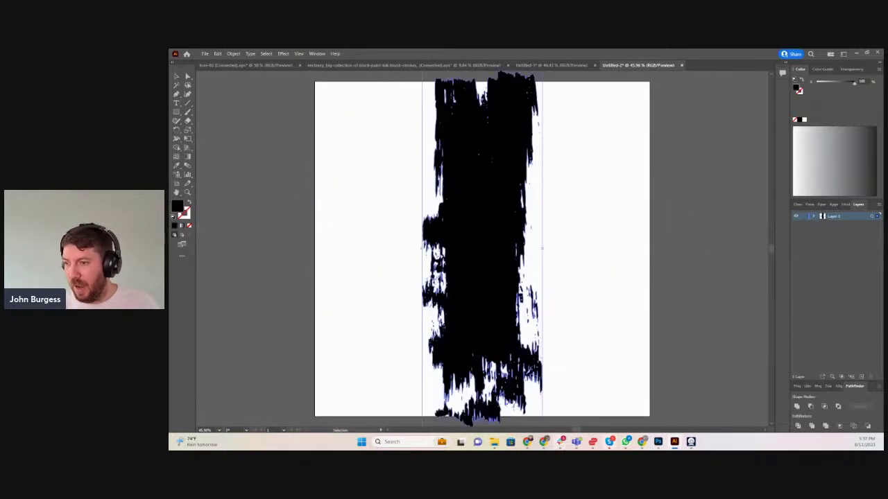
pyautogui.scroll(-2, 506, 269)
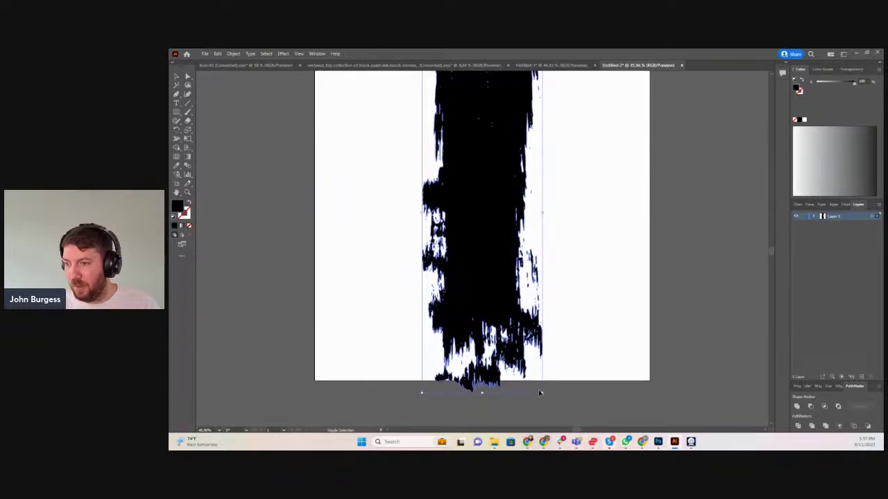
pyautogui.moveTo(544, 394)
pyautogui.mouseDown()
pyautogui.moveTo(516, 356)
pyautogui.moveTo(448, 179)
pyautogui.mouseUp()
pyautogui.moveTo(441, 127)
pyautogui.mouseDown()
pyautogui.moveTo(379, 241)
pyautogui.moveTo(367, 198)
pyautogui.mouseUp()
pyautogui.moveTo(403, 280)
pyautogui.mouseDown()
pyautogui.moveTo(434, 340)
pyautogui.moveTo(424, 344)
pyautogui.moveTo(392, 208)
pyautogui.mouseUp()
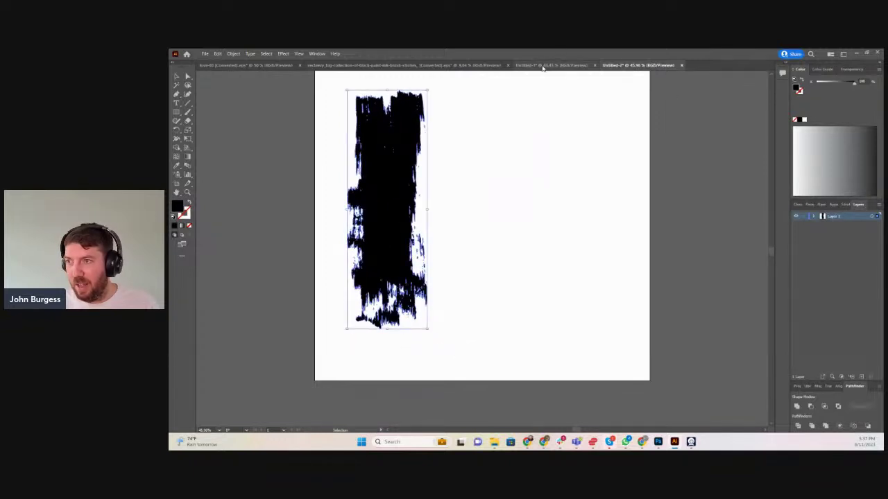
pyautogui.click(409, 65)
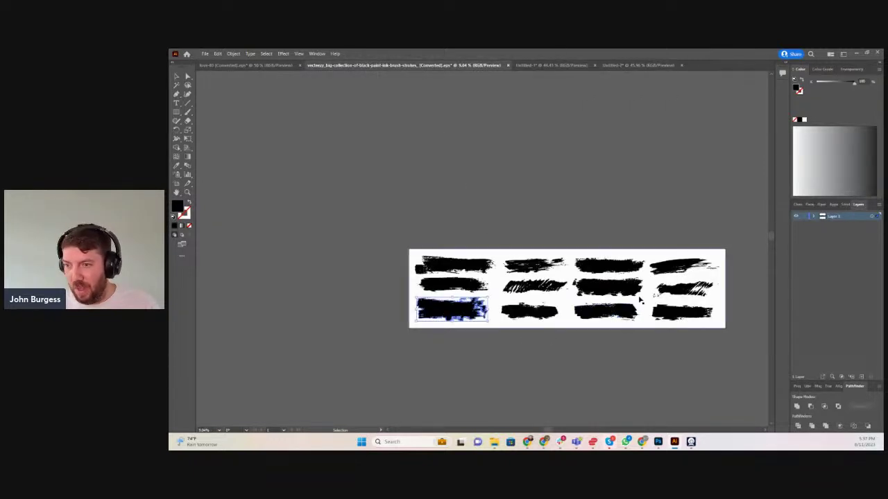
# Copy a second brush stroke into Untitled-2, turn it vertical and place it beside the first
pyautogui.click(628, 286)
pyautogui.hotkey('ctrl', 'c')
pyautogui.click(638, 65)
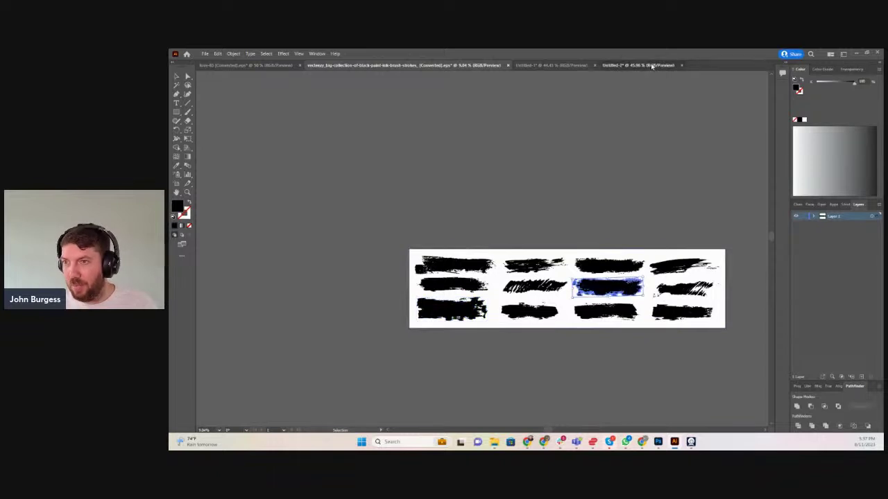
pyautogui.hotkey('ctrl', 'v')
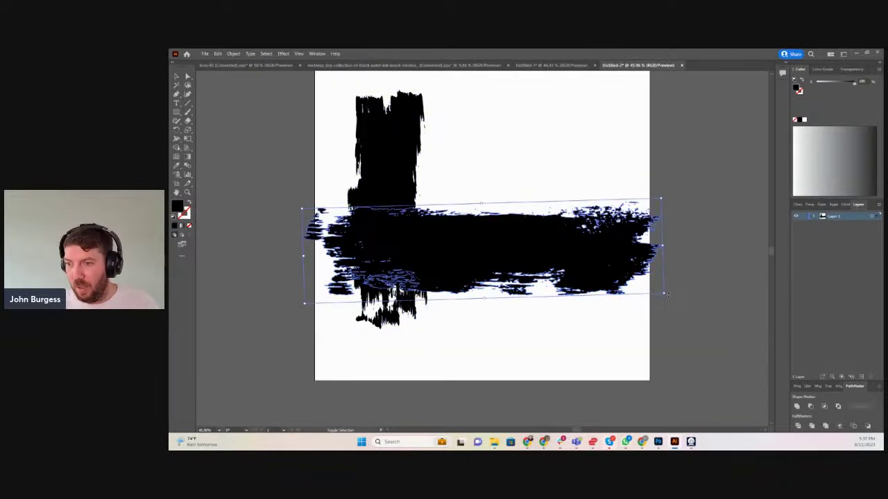
pyautogui.moveTo(664, 294)
pyautogui.mouseDown()
pyautogui.moveTo(680, 312)
pyautogui.moveTo(626, 365)
pyautogui.moveTo(453, 420)
pyautogui.mouseUp()
pyautogui.moveTo(482, 256)
pyautogui.mouseDown()
pyautogui.moveTo(426, 265)
pyautogui.moveTo(352, 234)
pyautogui.mouseUp()
pyautogui.moveTo(403, 410)
pyautogui.mouseDown()
pyautogui.moveTo(409, 405)
pyautogui.moveTo(399, 416)
pyautogui.moveTo(412, 416)
pyautogui.moveTo(372, 351)
pyautogui.moveTo(361, 305)
pyautogui.mouseUp()
pyautogui.moveTo(335, 216); pyautogui.dragTo(357, 222)
pyautogui.moveTo(410, 199); pyautogui.dragTo(418, 198)
# Duplicate the left brush stroke and place the copy over the strokes at upper left
pyautogui.click(341, 253)
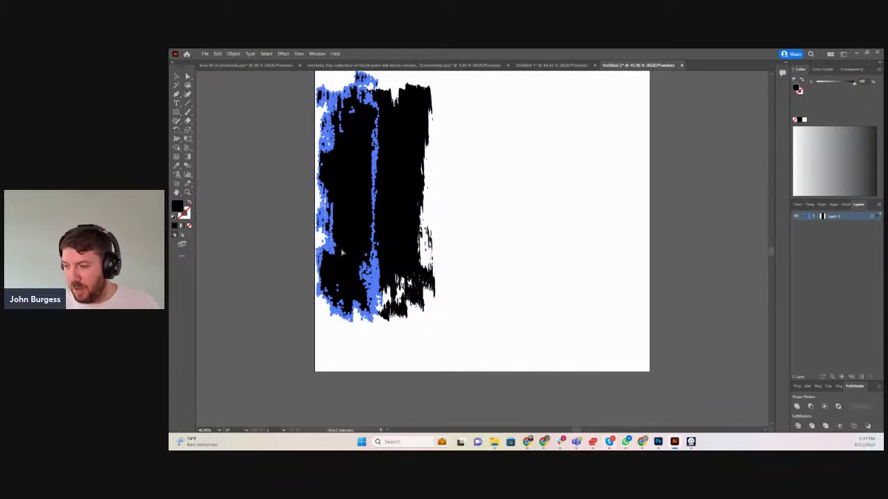
pyautogui.hotkey('ctrl', 'c')
pyautogui.hotkey('ctrl', 'v')
pyautogui.moveTo(489, 245)
pyautogui.mouseDown()
pyautogui.moveTo(481, 248)
pyautogui.moveTo(455, 192)
pyautogui.moveTo(437, 200)
pyautogui.mouseUp()
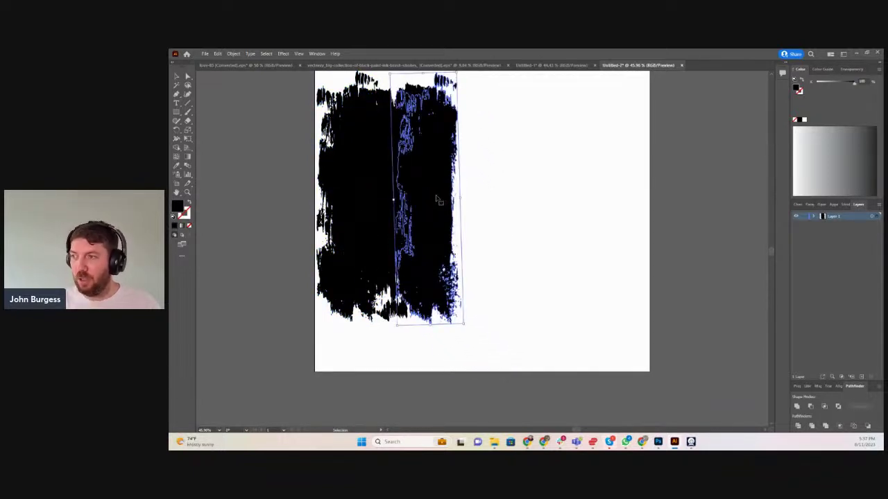
# Unite the selected strokes into one shape with Pathfinder, nudge it, and minimize Illustrator
pyautogui.moveTo(551, 265)
pyautogui.mouseDown()
pyautogui.moveTo(465, 179)
pyautogui.moveTo(416, 184)
pyautogui.mouseUp()
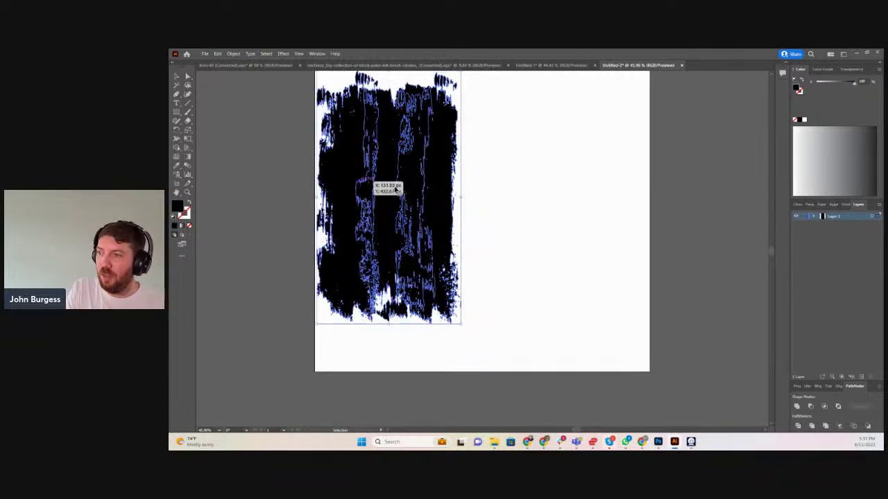
pyautogui.click(796, 407)
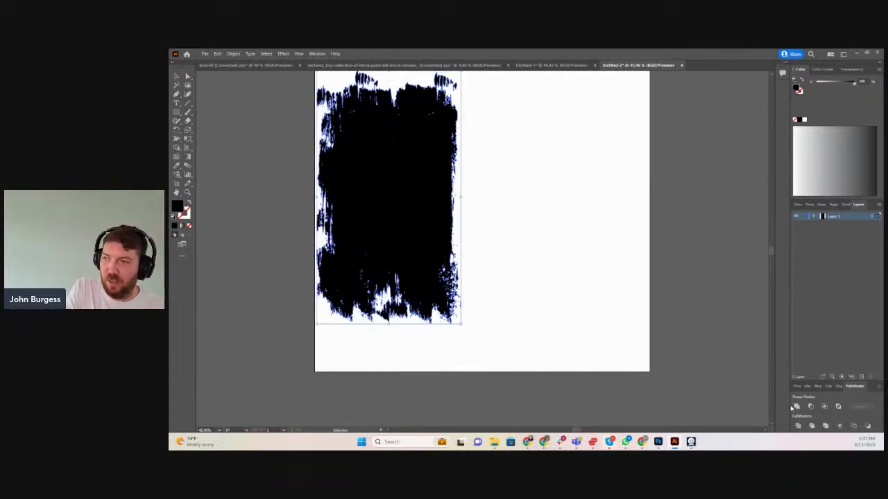
pyautogui.moveTo(398, 211); pyautogui.dragTo(412, 221)
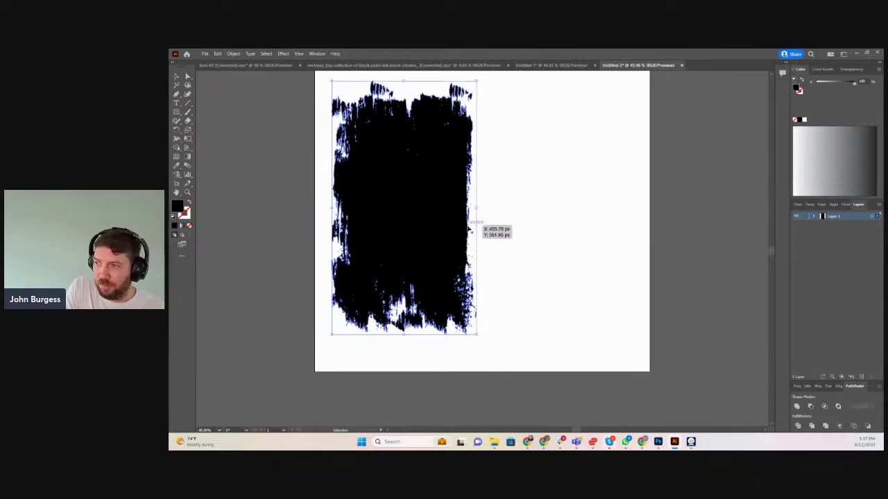
pyautogui.click(852, 55)
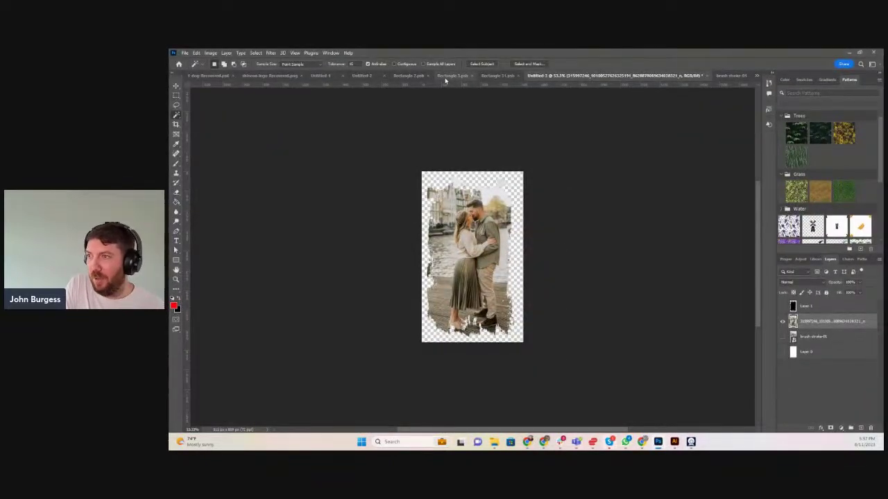
# In Untitled 3, show the black brush-stroke Layer 1 and hide the couple photo layer
pyautogui.click(399, 76)
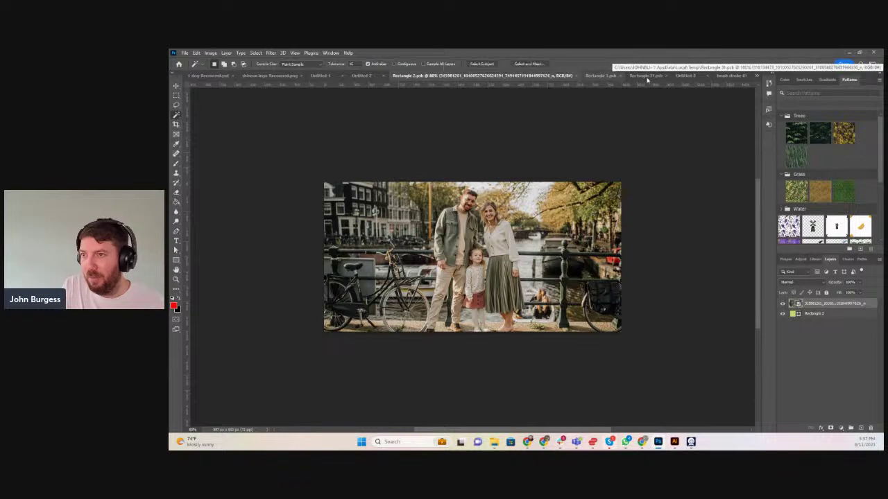
pyautogui.click(729, 76)
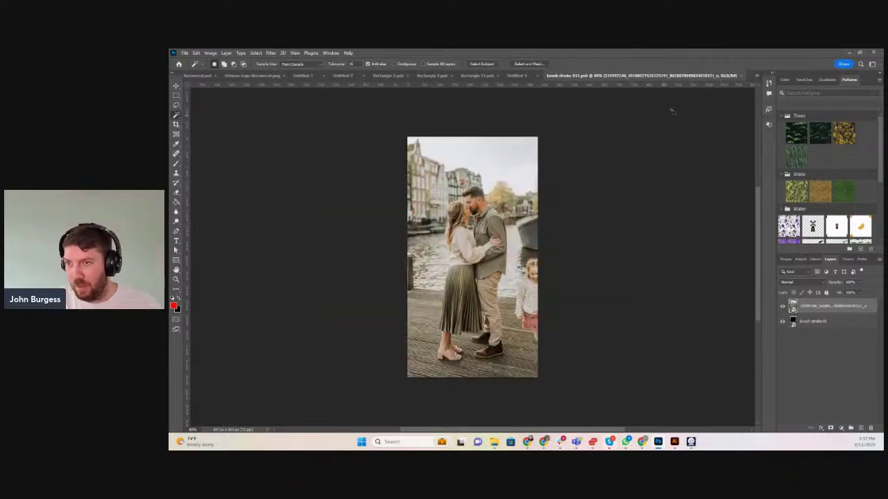
pyautogui.click(519, 75)
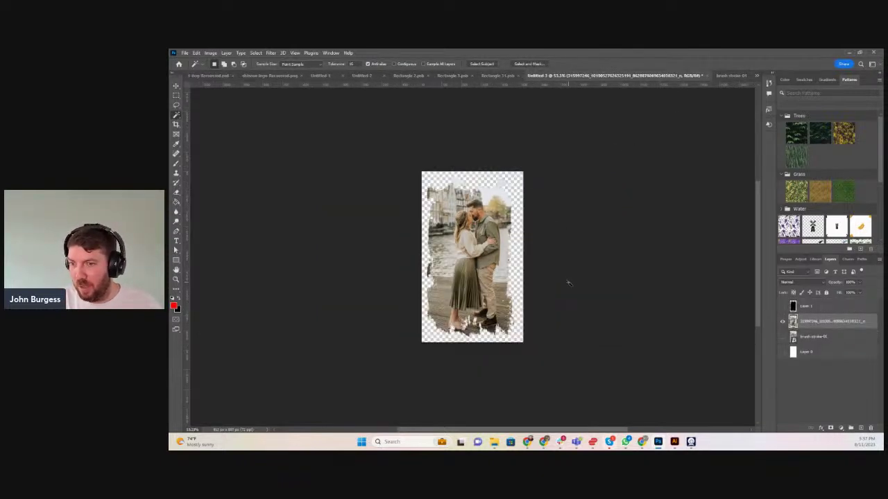
pyautogui.click(782, 307)
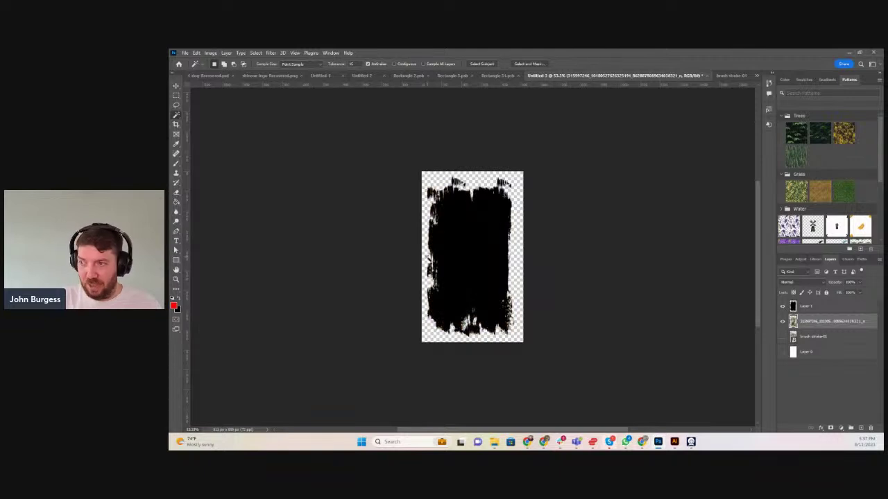
pyautogui.click(782, 322)
# Switch to the Move tool and check which layers lie under the canvas
pyautogui.rightClick(491, 249)
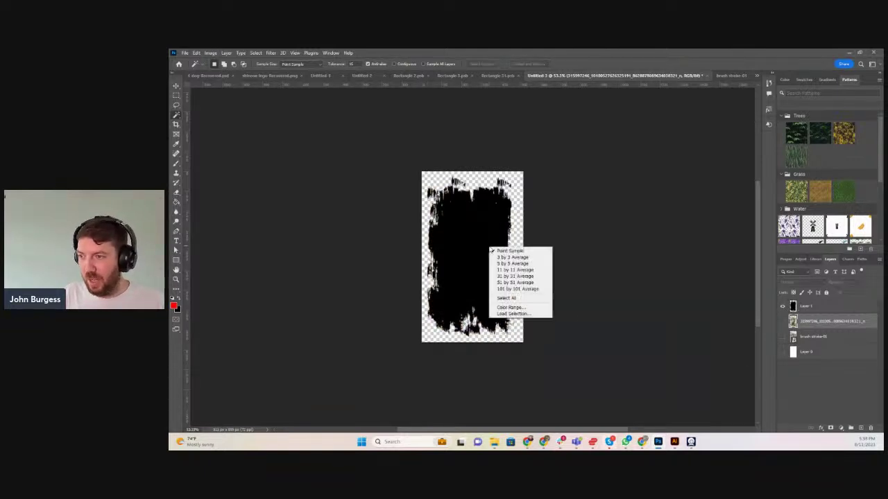
pyautogui.click(176, 85)
pyautogui.rightClick(450, 222)
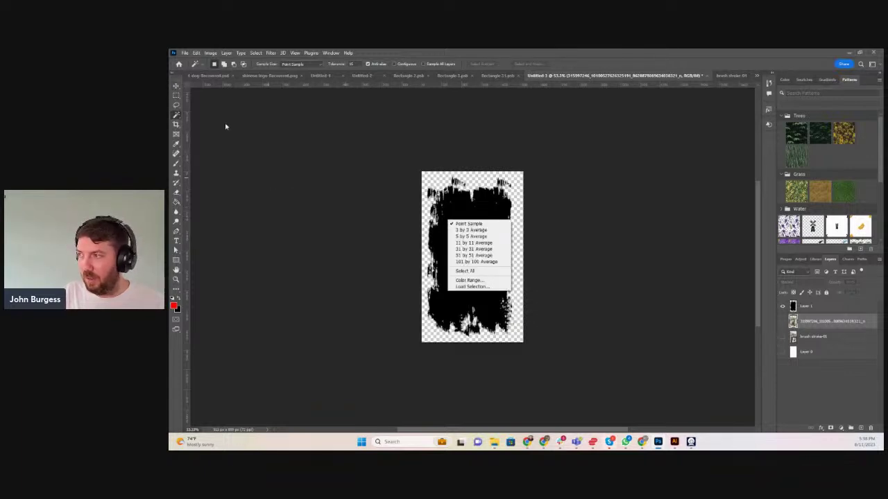
pyautogui.click(176, 86)
pyautogui.click(175, 86)
pyautogui.rightClick(494, 240)
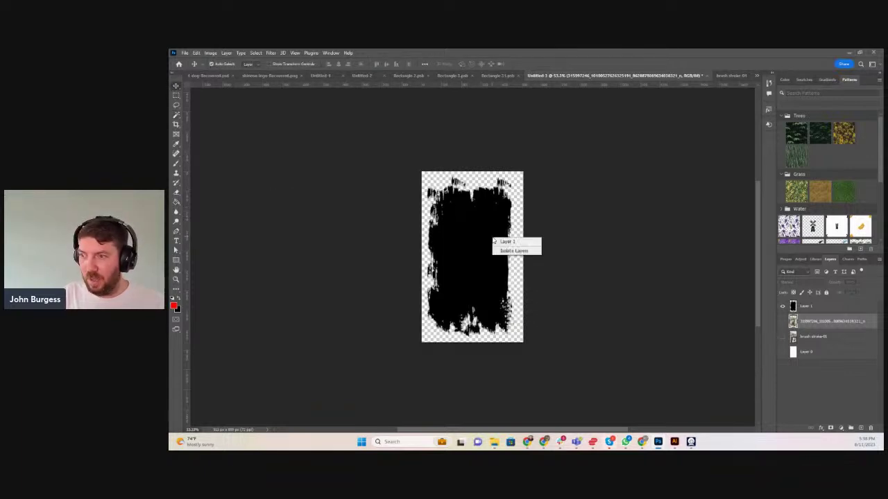
pyautogui.press('Escape')
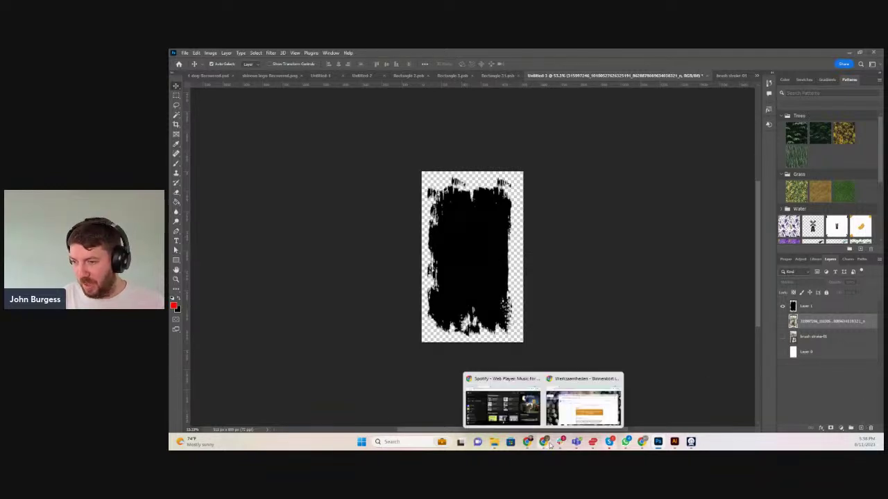
# Open Downloads > TIB in File Explorer and drag the second family photo into Photoshop
pyautogui.click(492, 441)
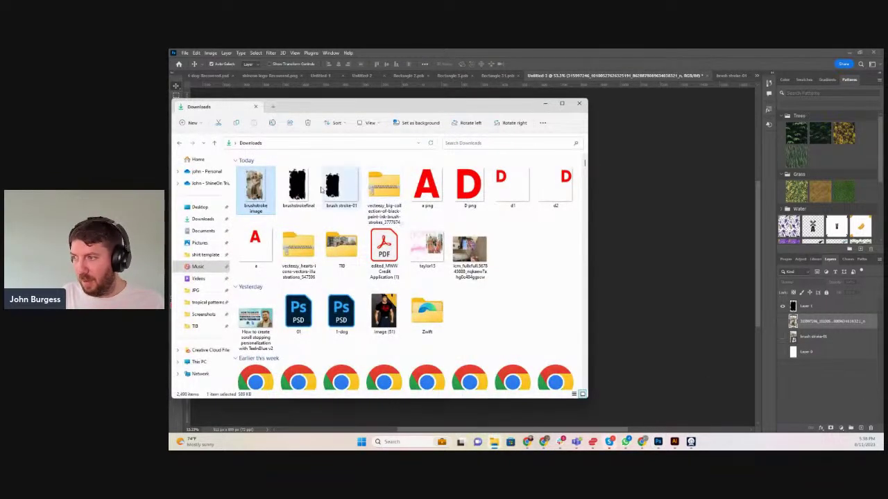
pyautogui.doubleClick(341, 246)
pyautogui.scroll(-2, 368, 255)
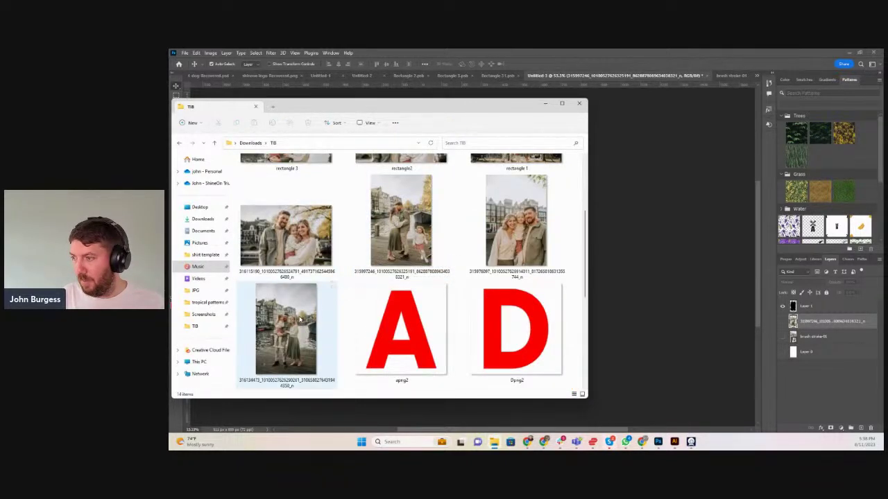
pyautogui.moveTo(298, 329); pyautogui.dragTo(625, 263)
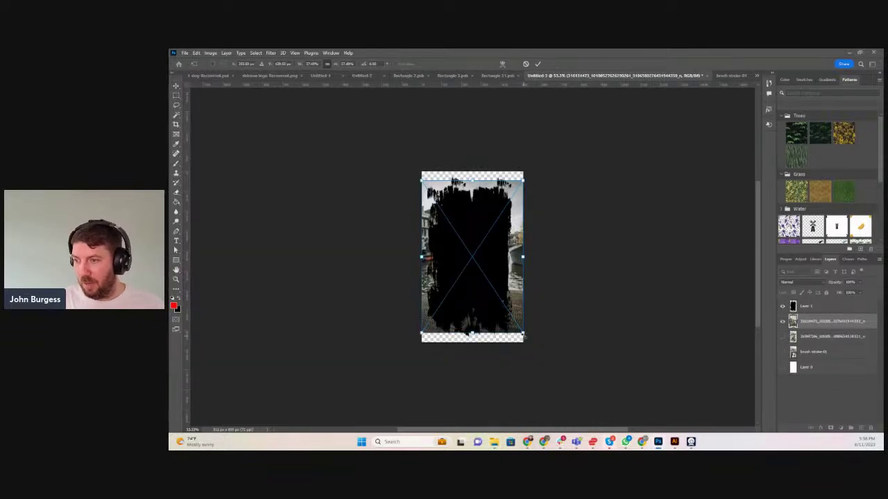
# Enlarge and position the placed family photo, confirm it, and reorder it against Layer 1
pyautogui.moveTo(523, 337); pyautogui.dragTo(536, 354)
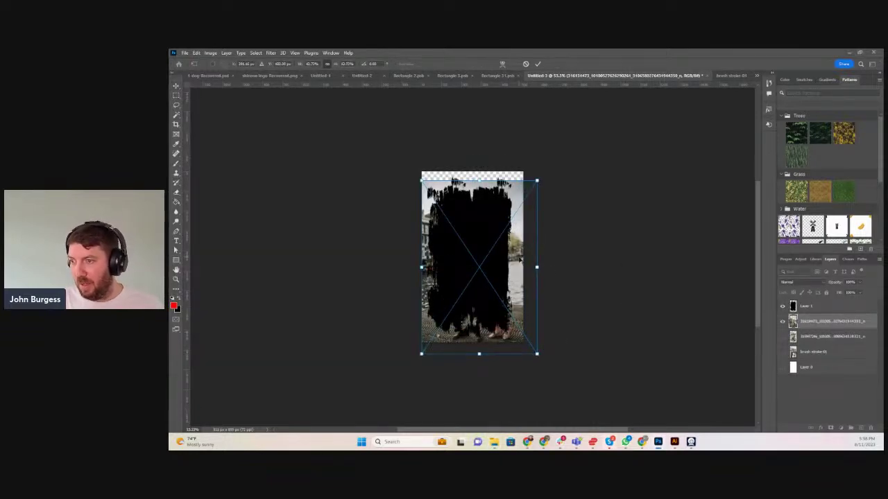
pyautogui.moveTo(519, 261); pyautogui.dragTo(516, 244)
pyautogui.press('Return')
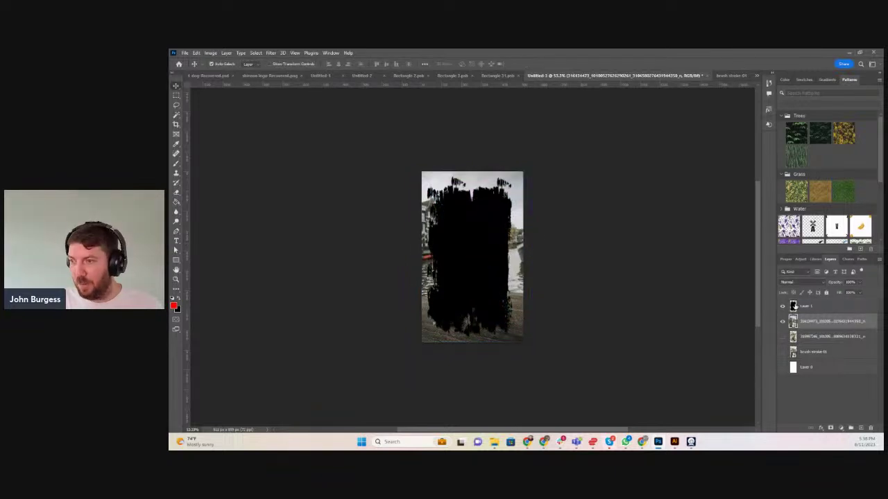
pyautogui.moveTo(822, 308); pyautogui.dragTo(794, 325)
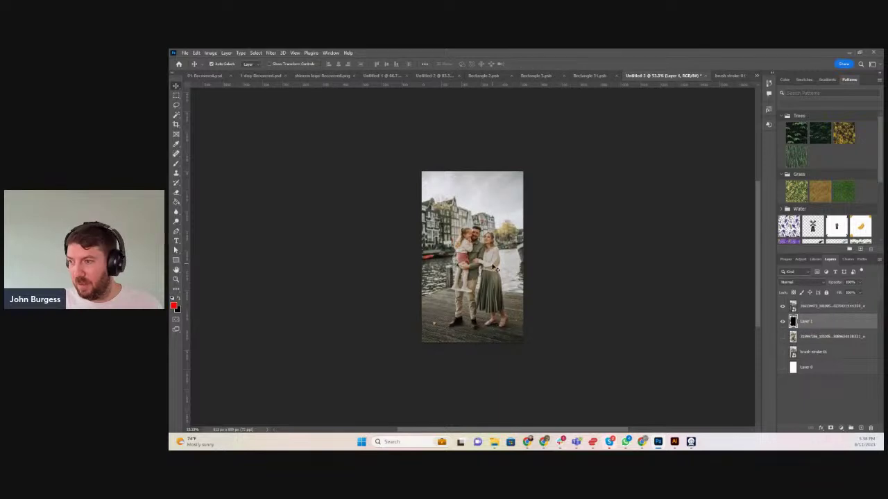
pyautogui.moveTo(495, 269); pyautogui.dragTo(499, 262)
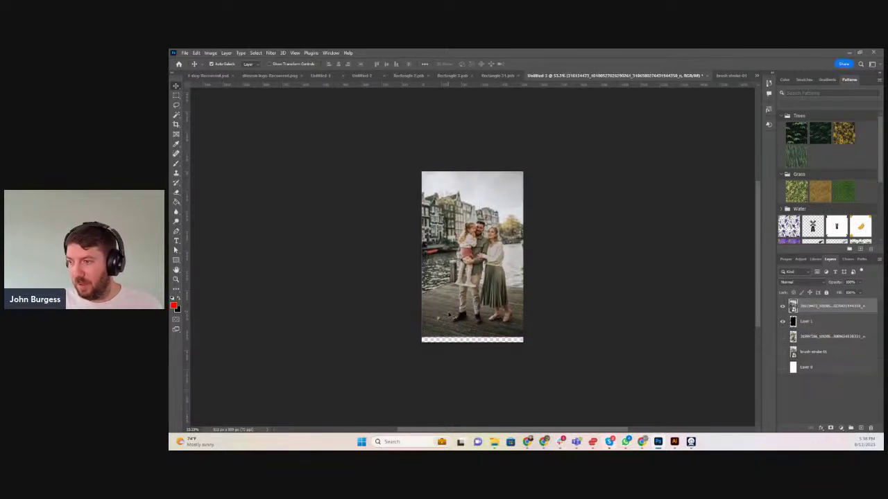
# Free Transform the photo to cover the canvas, then put its layer under Layer 1
pyautogui.hotkey('ctrl', 't')
pyautogui.moveTo(421, 338); pyautogui.dragTo(403, 363)
pyautogui.moveTo(478, 285); pyautogui.dragTo(478, 264)
pyautogui.press('Up')
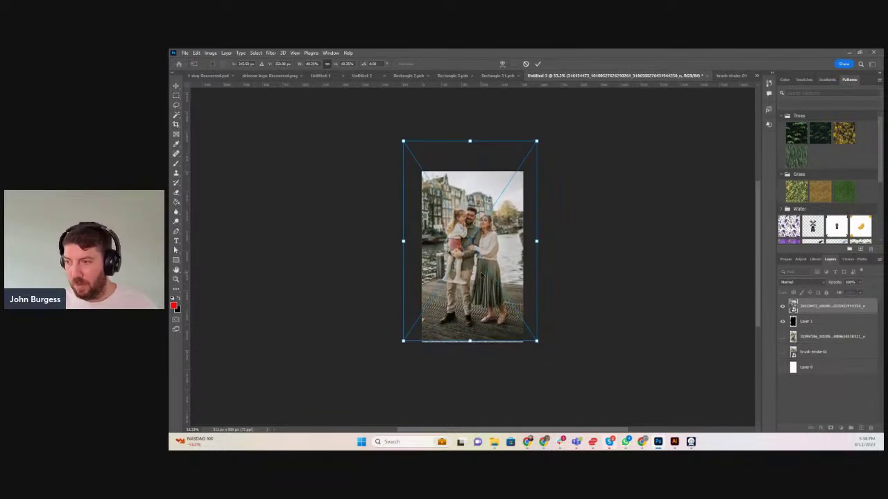
pyautogui.press('Return')
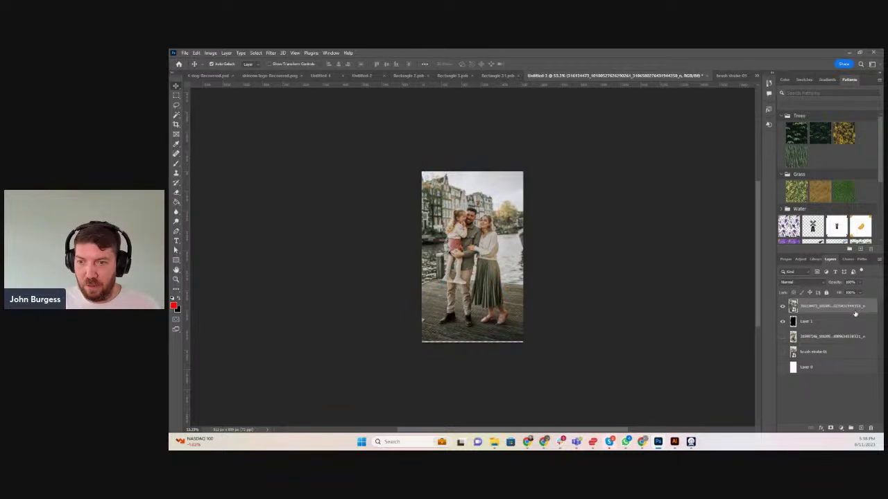
pyautogui.moveTo(854, 314); pyautogui.dragTo(854, 334)
pyautogui.click(818, 311)
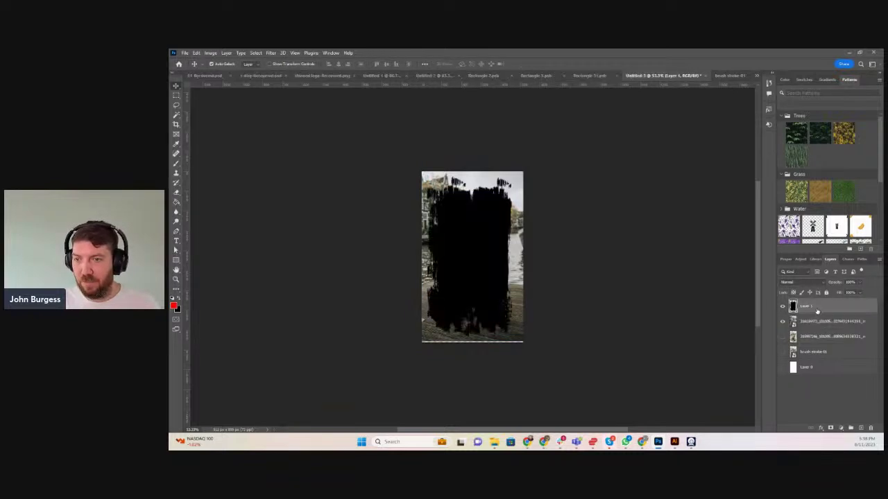
# Magic Wand the black brush area on Layer 1 and invert the selection
pyautogui.click(177, 116)
pyautogui.click(456, 226)
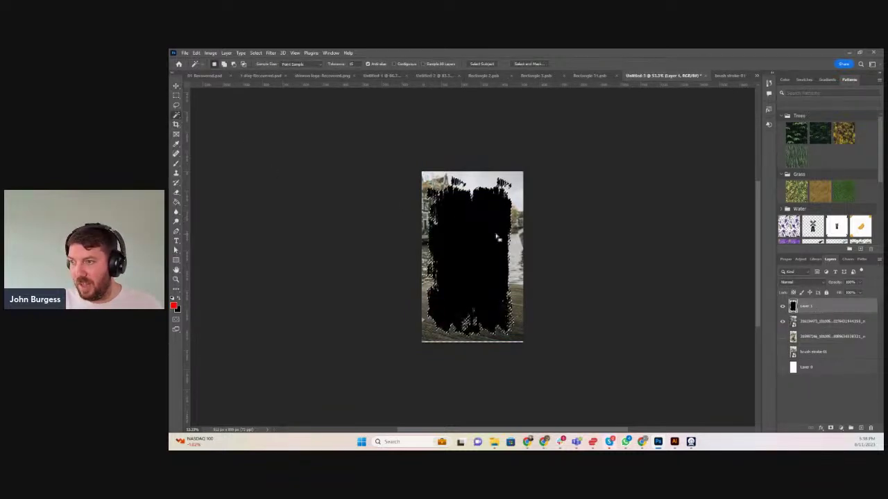
pyautogui.rightClick(480, 247)
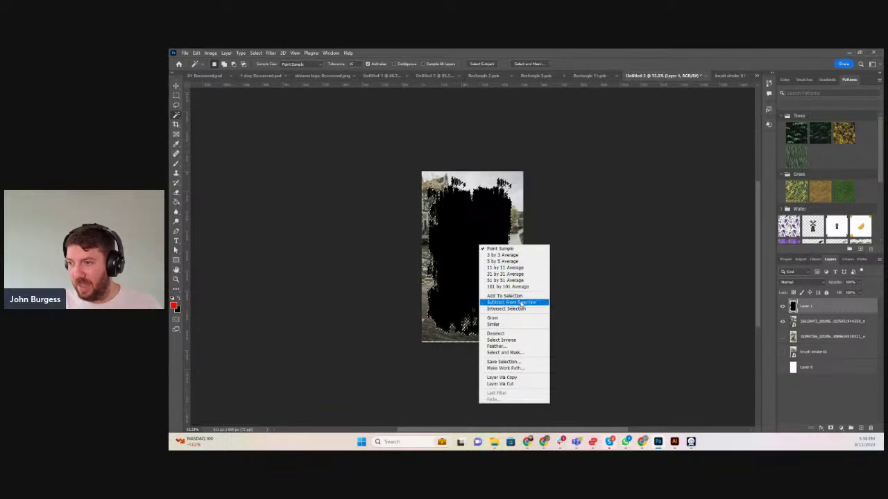
pyautogui.click(515, 339)
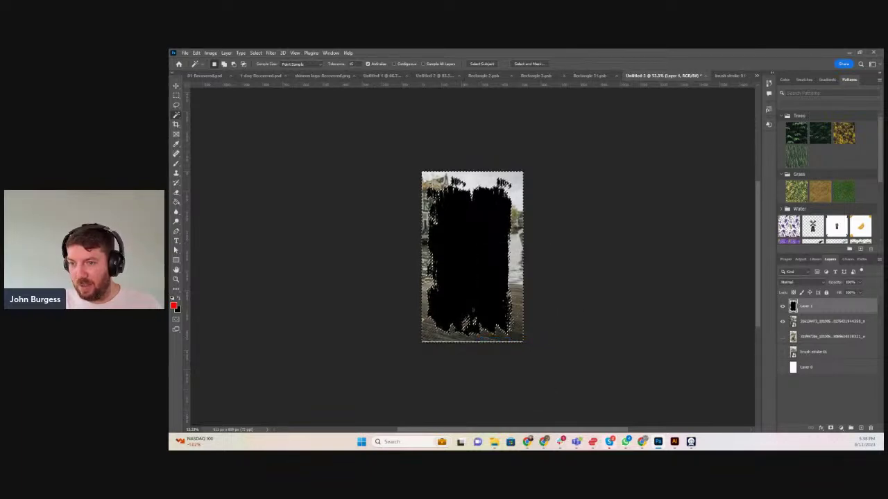
# Rasterize the family photo layer and hide Layer 1 to reveal the brush-shaped photo
pyautogui.click(823, 326)
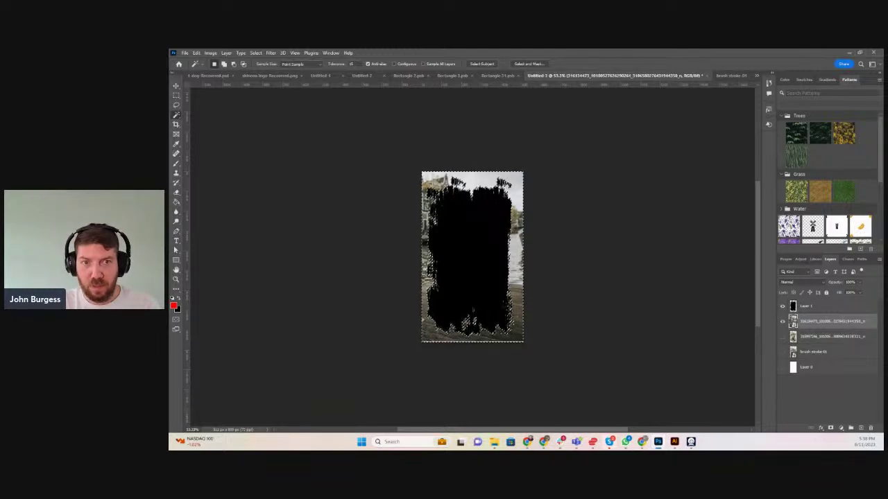
pyautogui.rightClick(816, 330)
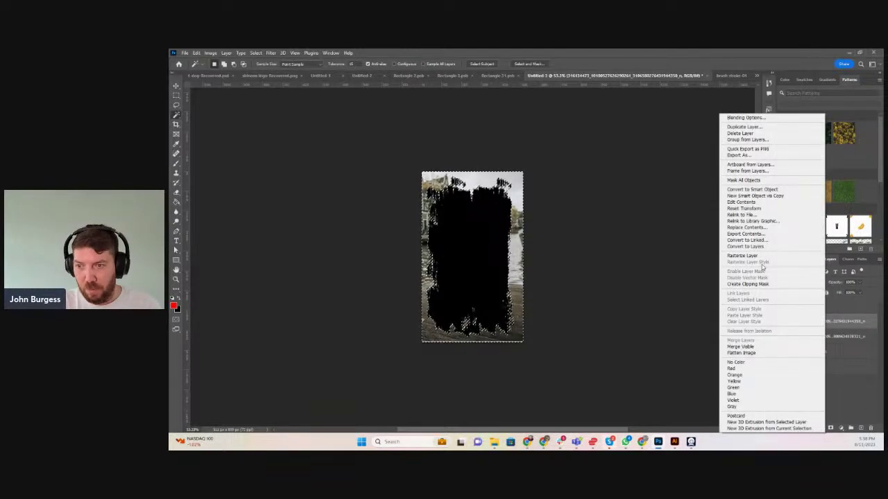
pyautogui.click(744, 254)
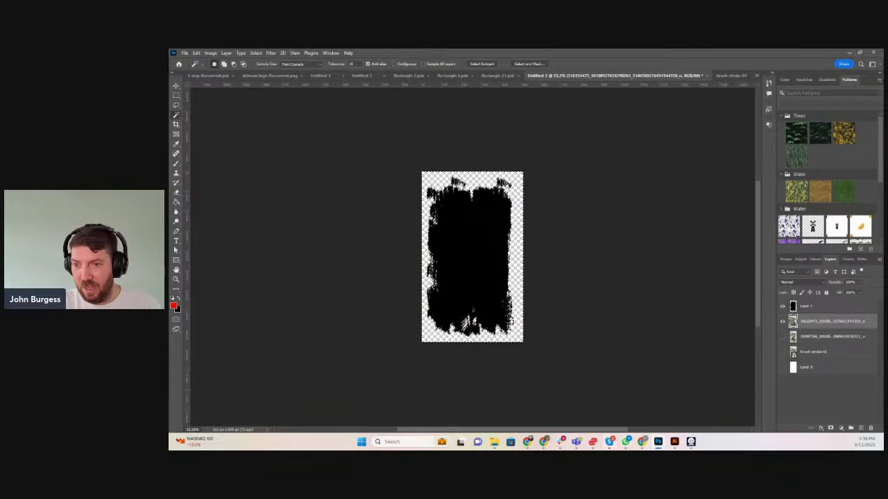
pyautogui.click(783, 306)
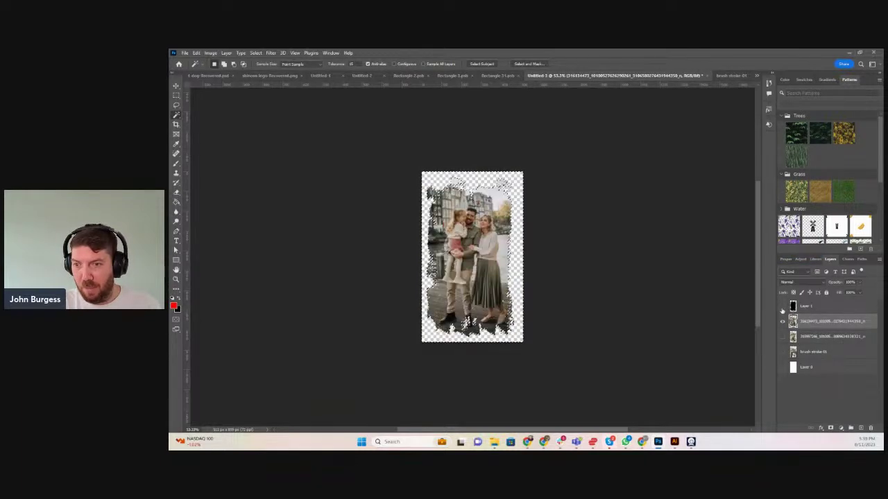
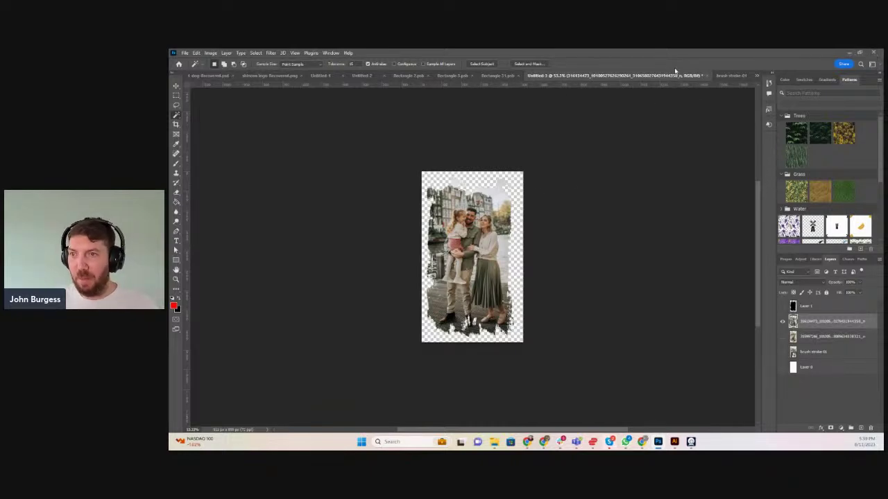
# In Photoshop, select the black brush shape layer, show it over the photo, then hide it again
pyautogui.click(815, 307)
pyautogui.click(783, 306)
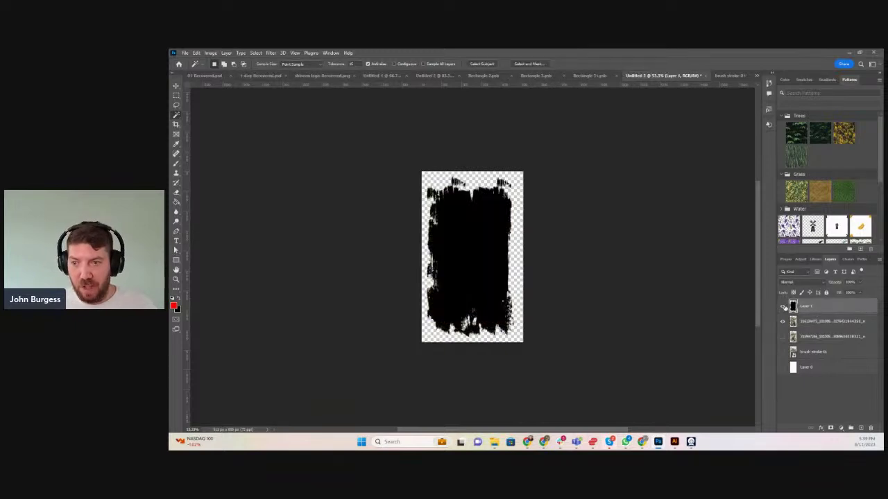
pyautogui.click(782, 307)
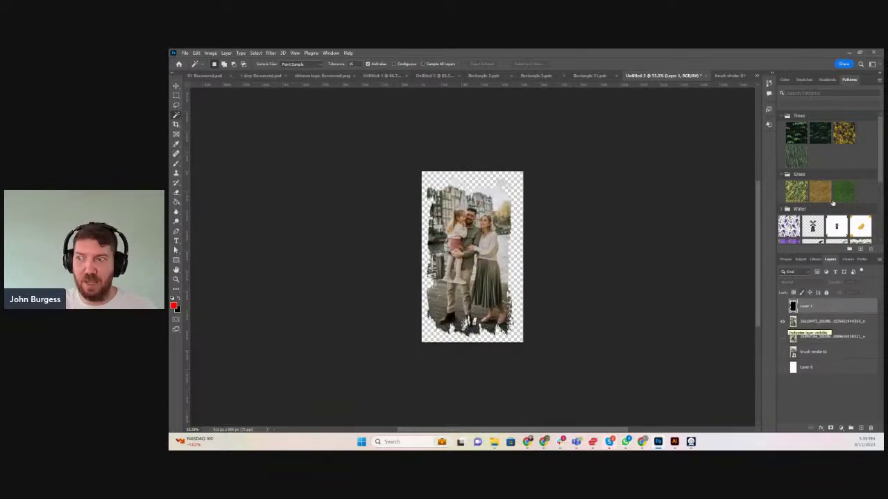
# Move the brushstroke image and brushstrokefinal files from Downloads into the TIB folder
pyautogui.click(851, 53)
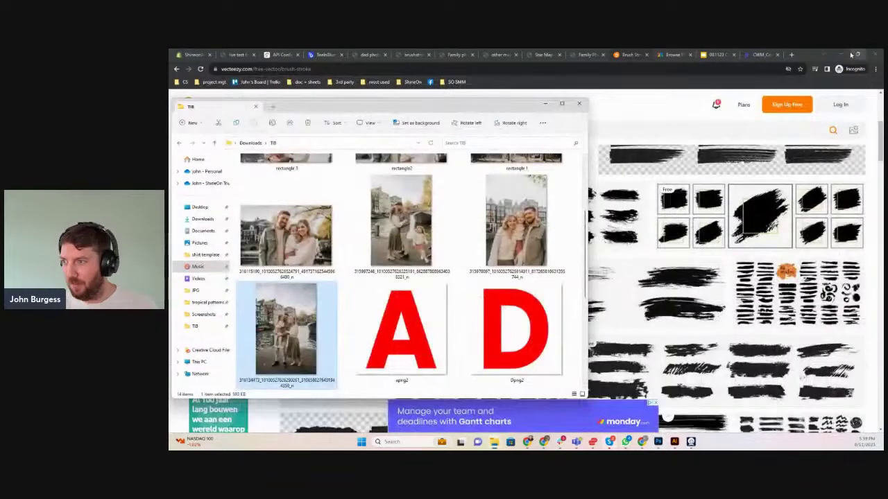
pyautogui.scroll(-3, 541, 263)
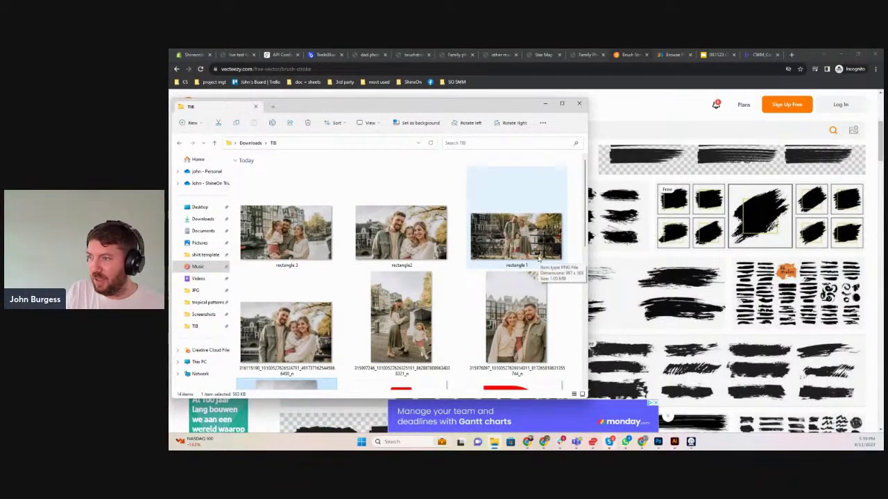
pyautogui.scroll(3, 538, 258)
pyautogui.scroll(2, 538, 258)
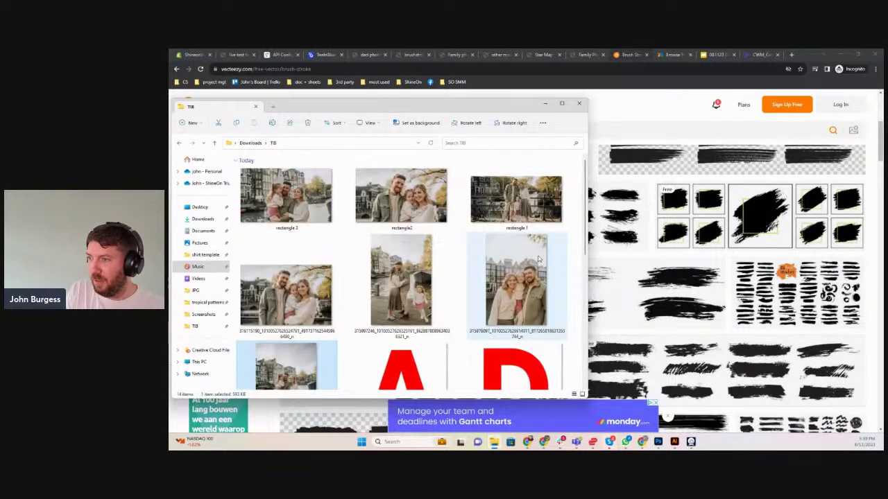
pyautogui.click(251, 144)
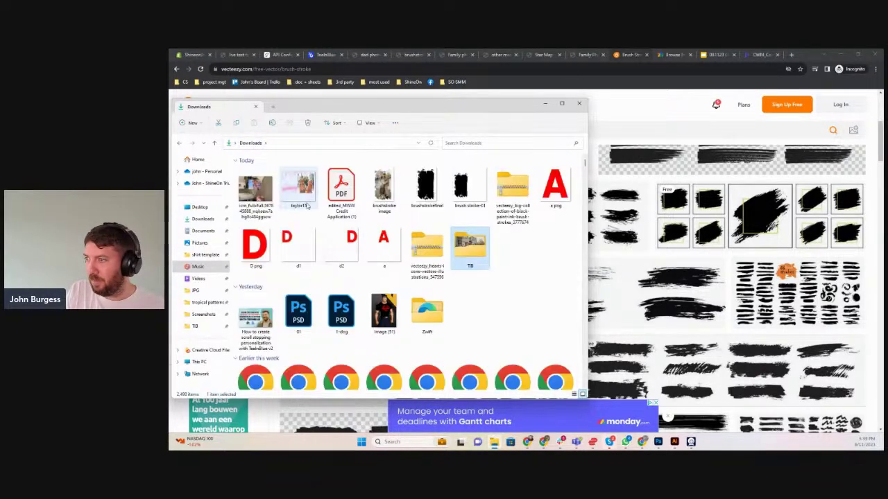
pyautogui.click(383, 189)
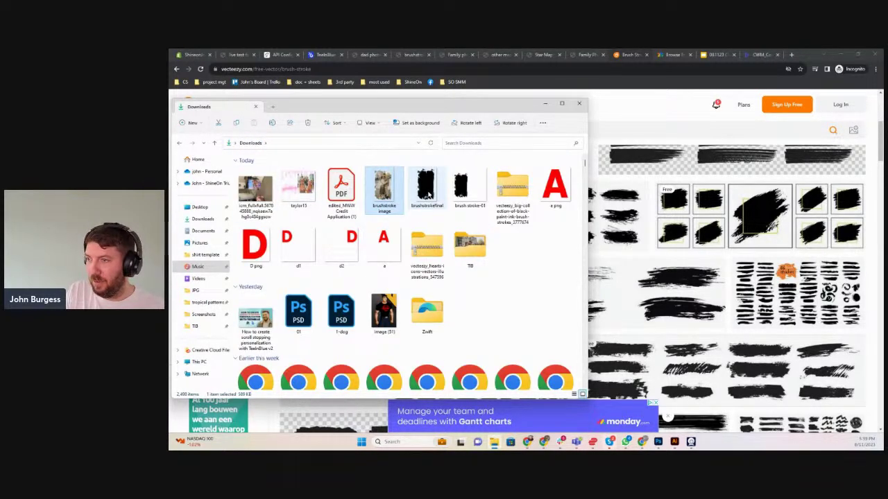
pyautogui.keyDown('ctrl'); pyautogui.click(426, 189); pyautogui.keyUp('ctrl')
pyautogui.moveTo(427, 189)
pyautogui.mouseDown()
pyautogui.moveTo(475, 247)
pyautogui.moveTo(470, 251)
pyautogui.mouseUp()
pyautogui.press('Delete')
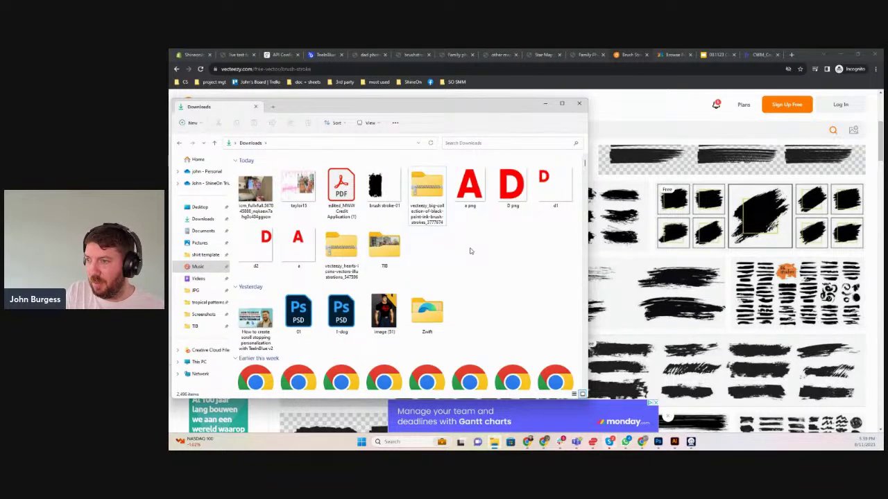
pyautogui.doubleClick(383, 246)
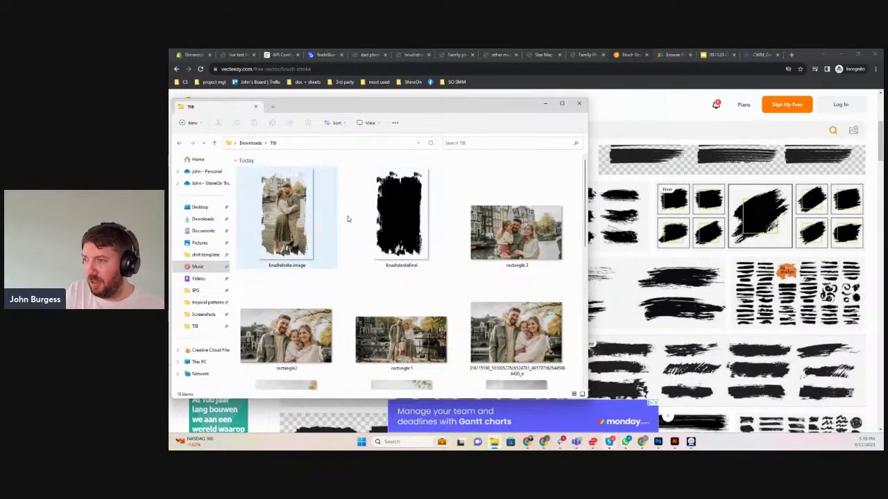
pyautogui.click(674, 84)
# Add the brushstroke image to the Teeinblue canvas and nudge it toward the left edge
pyautogui.click(320, 56)
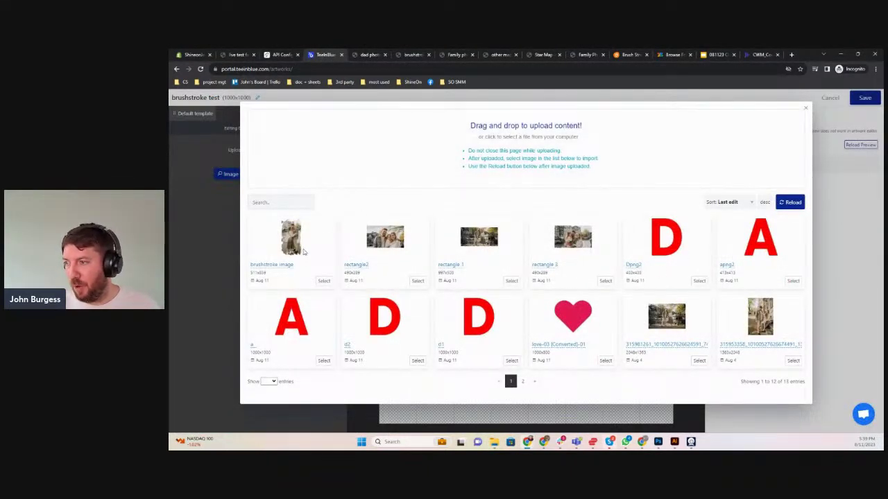
pyautogui.click(324, 281)
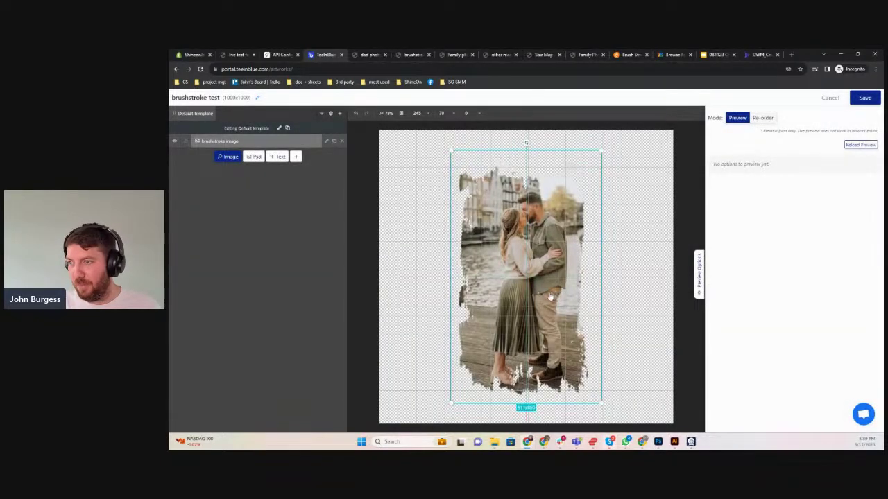
pyautogui.moveTo(497, 291); pyautogui.dragTo(478, 292)
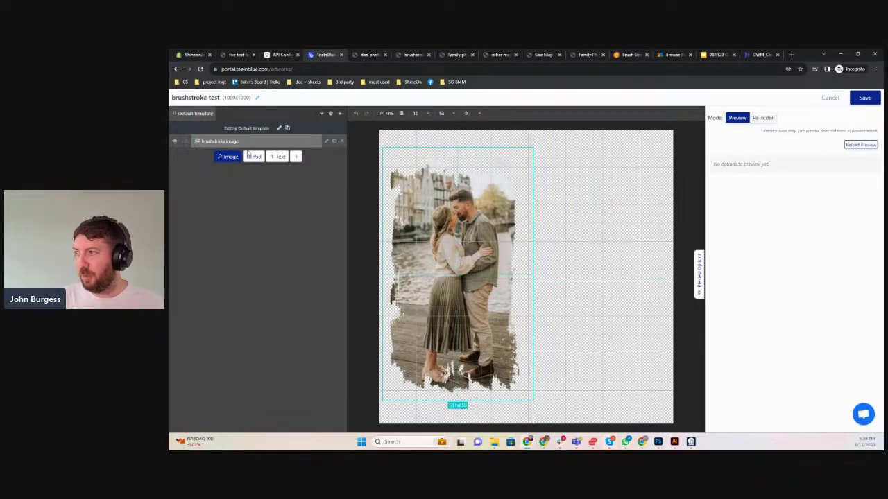
pyautogui.click(328, 142)
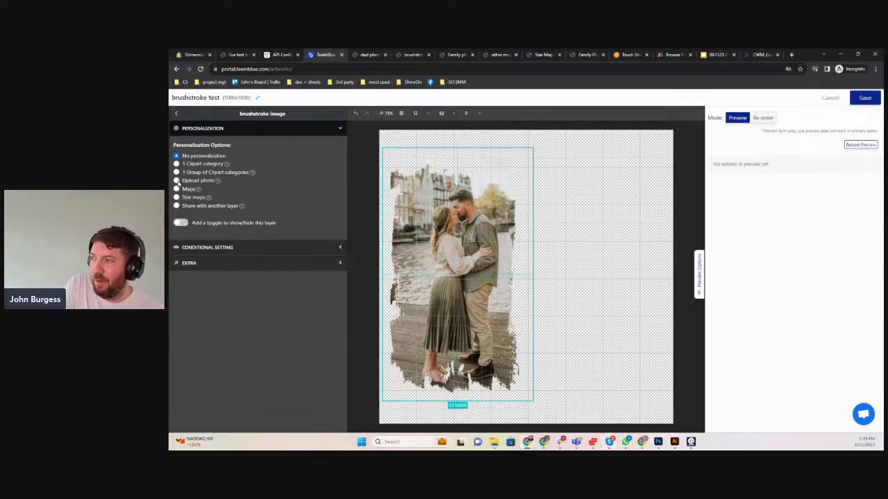
# Make the brushstroke image layer a required Upload photo option cropped to the brushstrokefinal shape
pyautogui.click(177, 181)
pyautogui.click(210, 276)
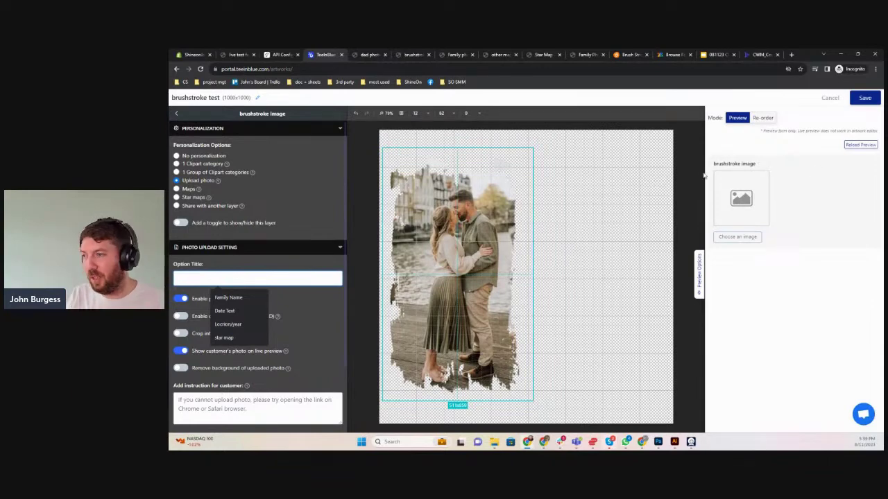
pyautogui.press('Escape')
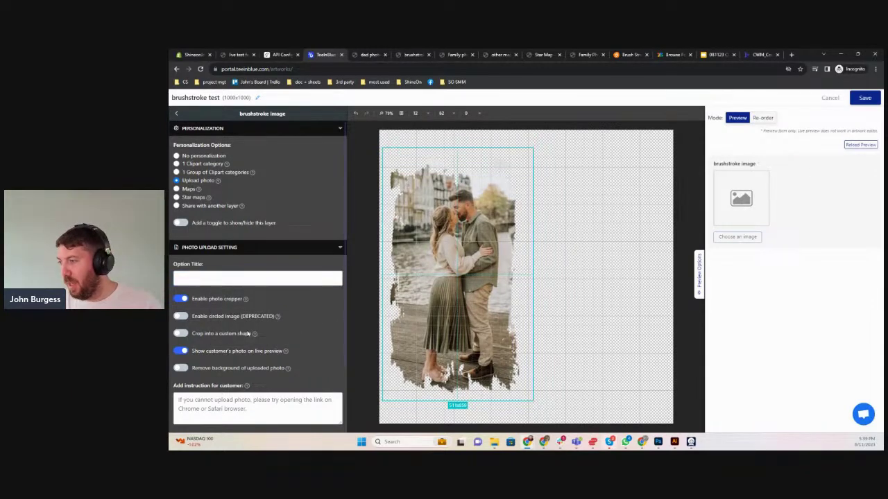
pyautogui.click(181, 334)
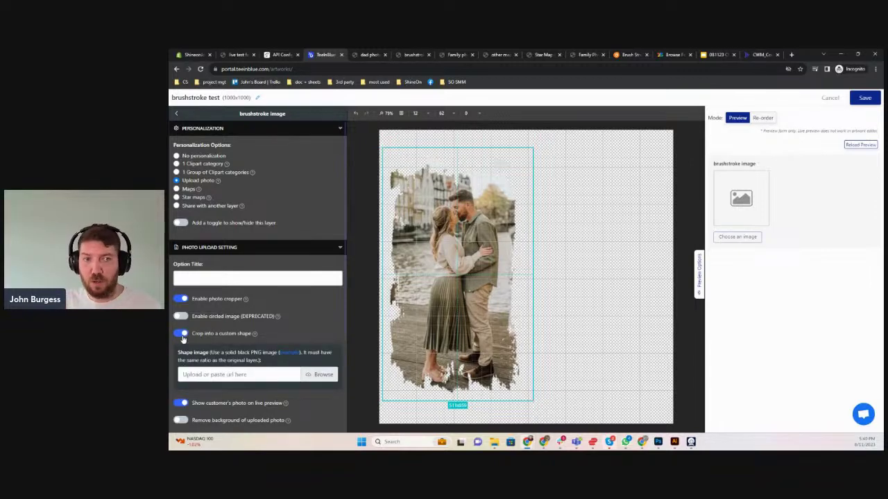
pyautogui.scroll(-2, 211, 279)
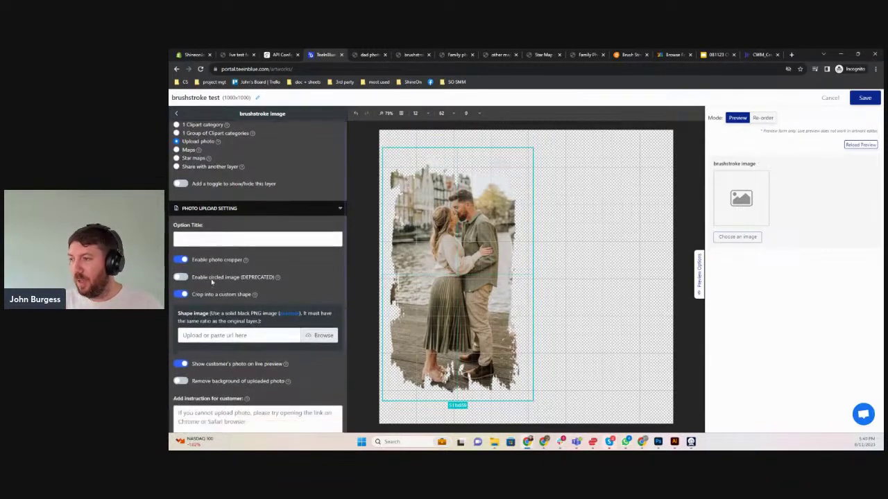
pyautogui.click(314, 242)
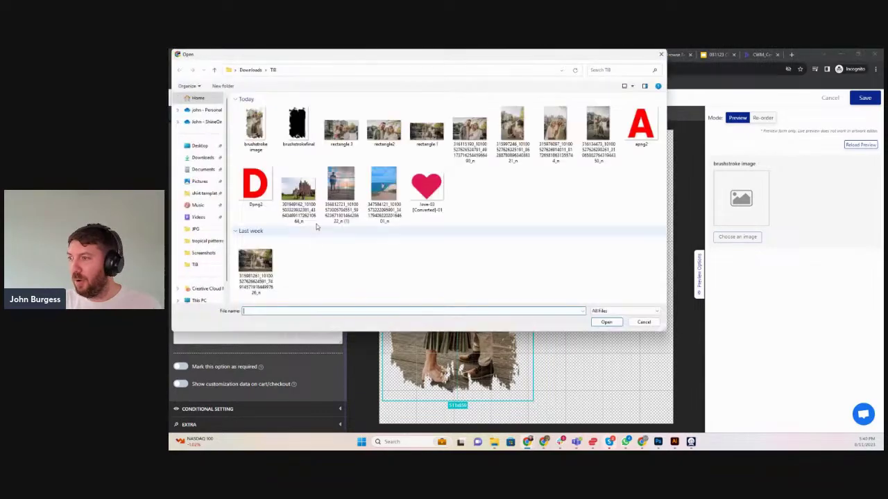
pyautogui.click(298, 126)
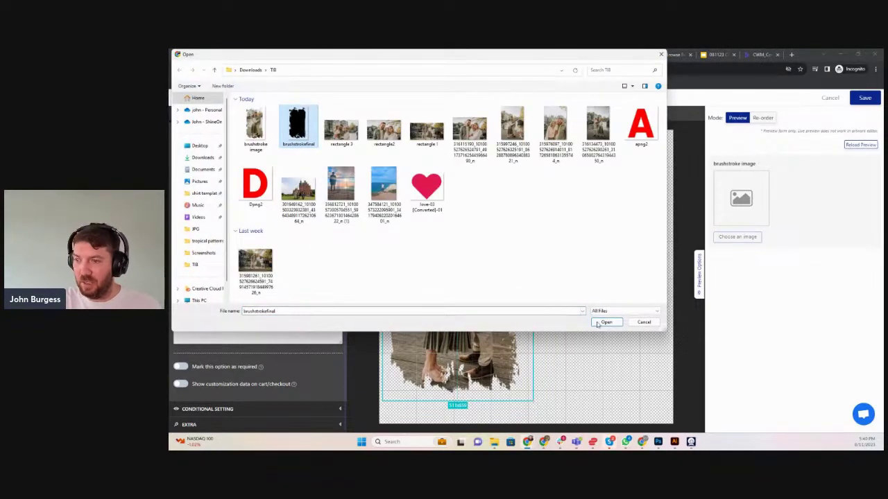
pyautogui.click(606, 322)
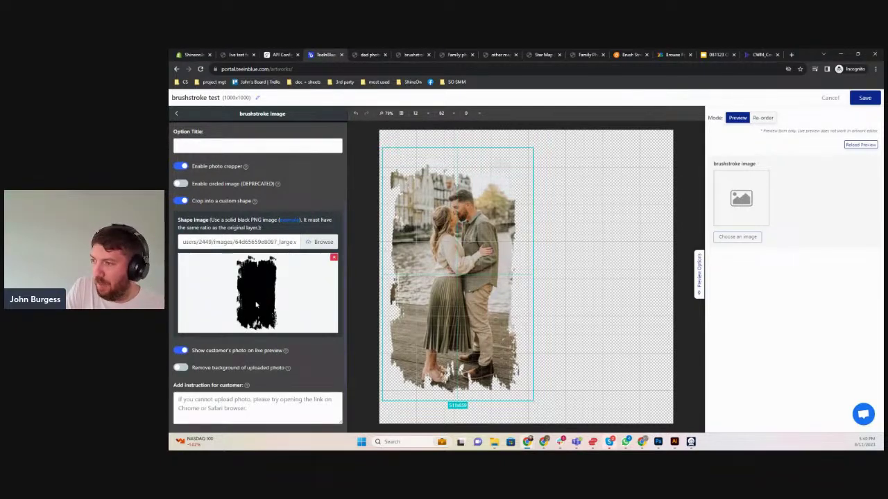
pyautogui.scroll(-2, 208, 333)
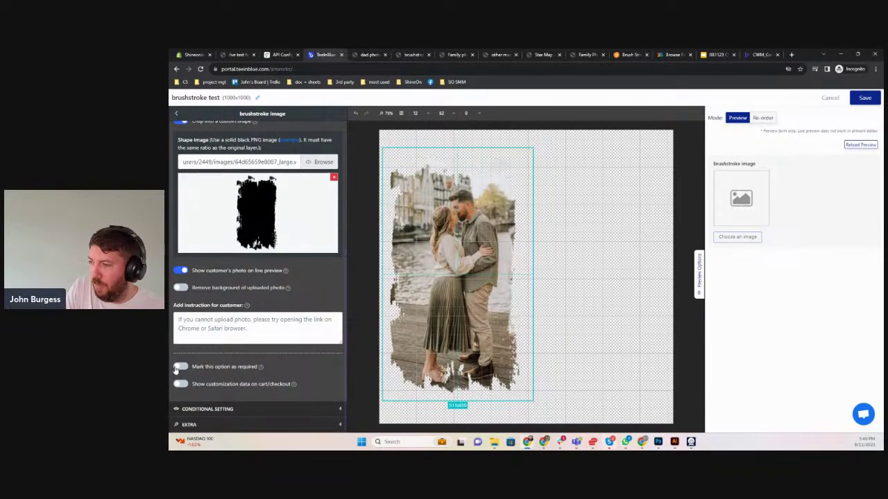
pyautogui.click(180, 366)
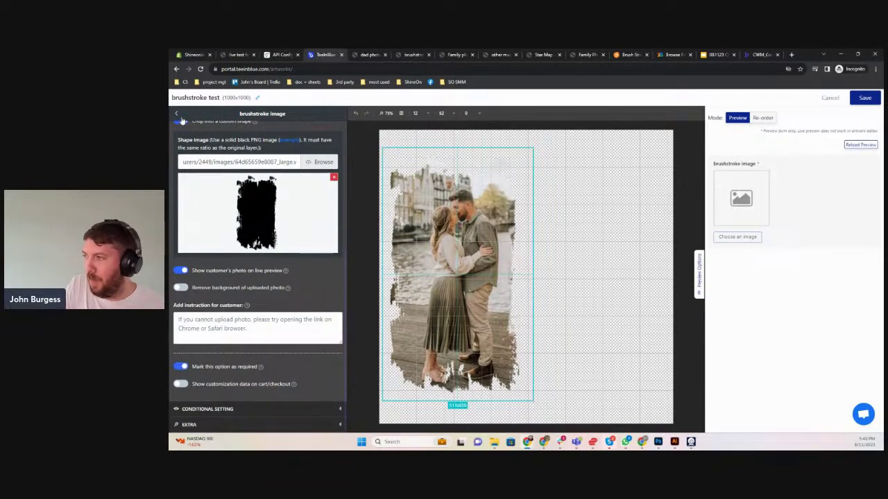
pyautogui.click(177, 114)
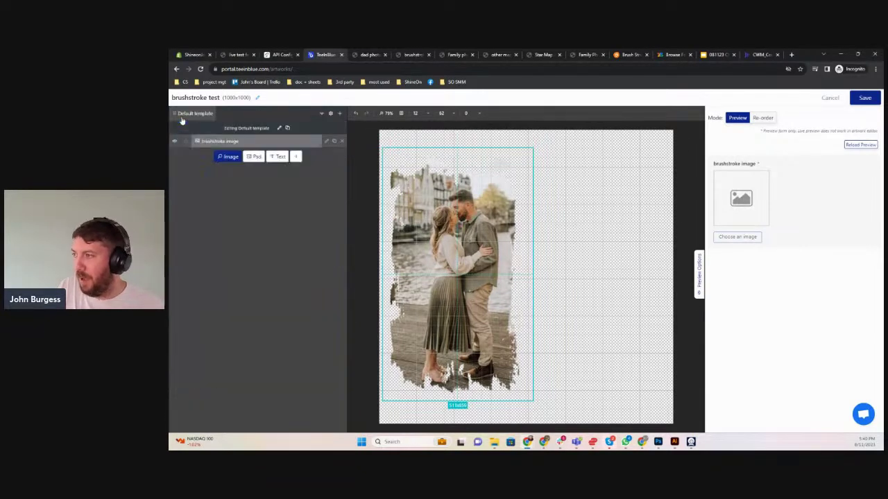
# Add a Default text layer at the canvas bottom with font size 56
pyautogui.click(278, 156)
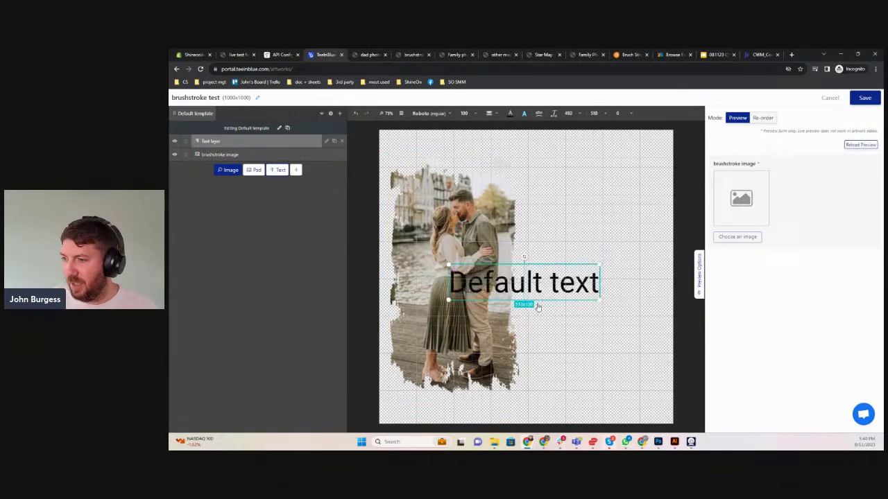
pyautogui.moveTo(547, 283); pyautogui.dragTo(476, 412)
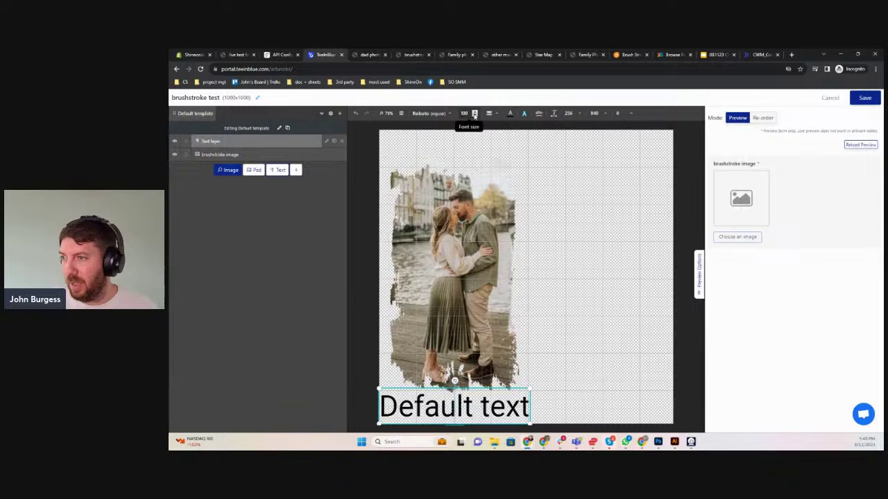
pyautogui.click(474, 114)
pyautogui.click(474, 114)
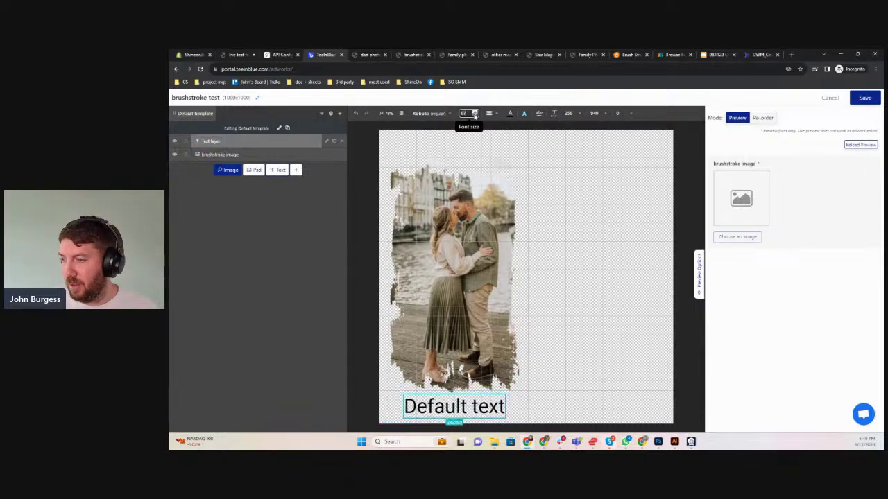
pyautogui.click(472, 113)
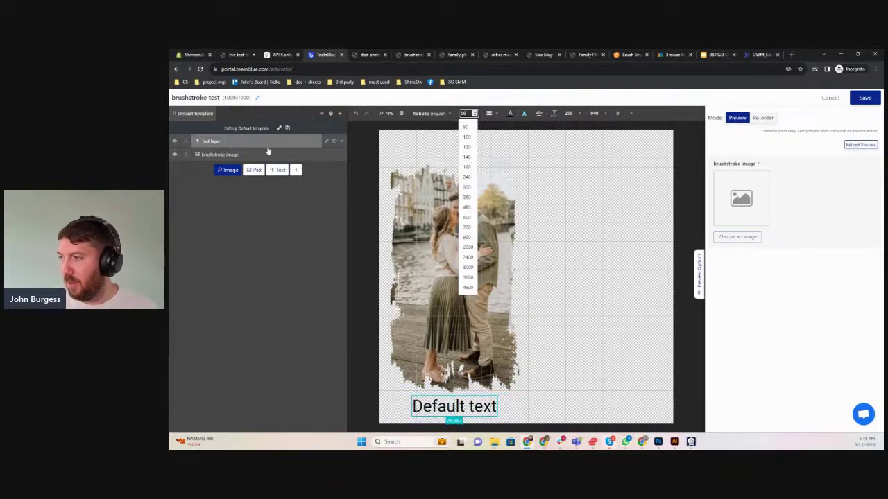
# Set the text layer's font to Satisfy
pyautogui.click(430, 114)
pyautogui.click(488, 168)
pyautogui.write('sa')
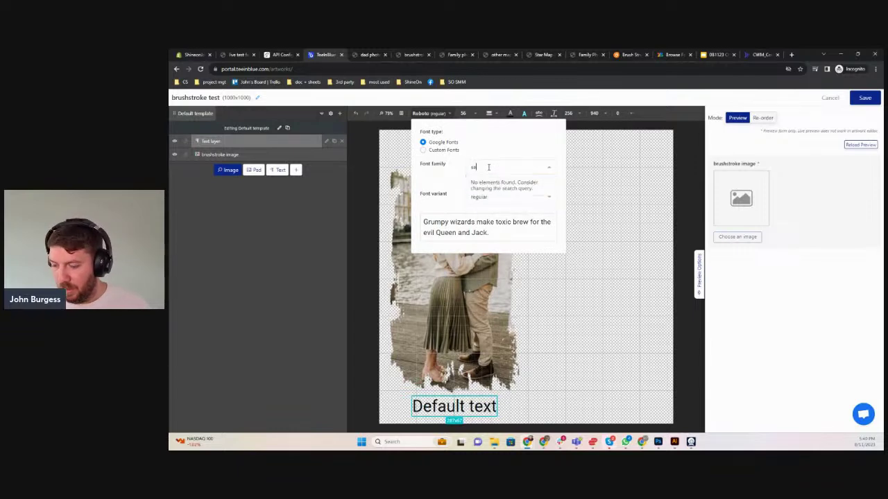
pyautogui.write('tis')
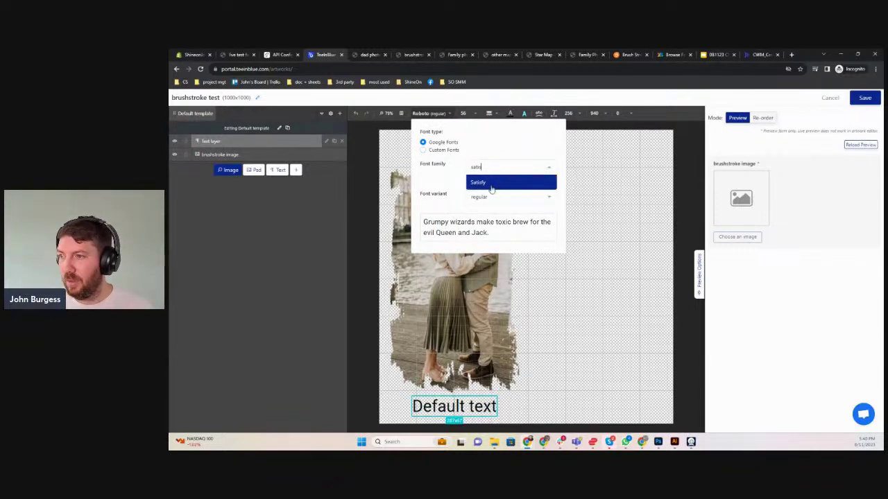
pyautogui.click(491, 182)
pyautogui.click(270, 161)
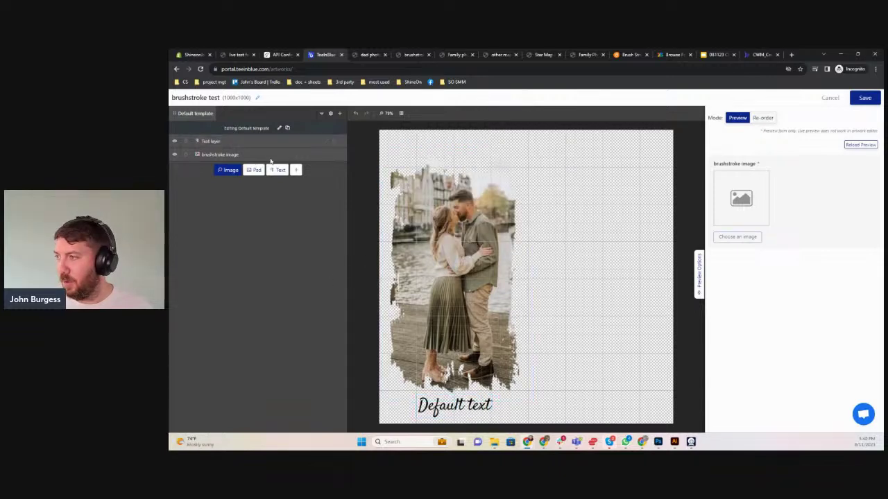
# Replace the text layer's default preview text with the couple's names
pyautogui.click(222, 144)
pyautogui.click(328, 142)
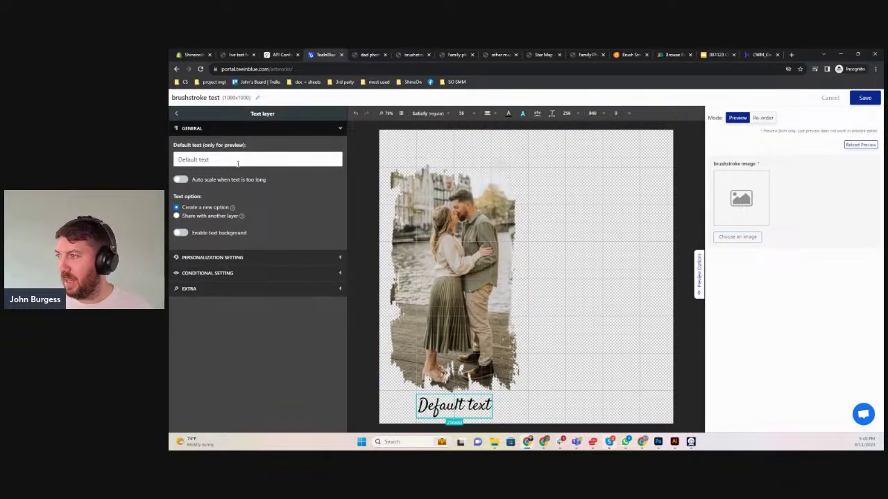
pyautogui.moveTo(237, 163); pyautogui.dragTo(179, 170)
pyautogui.write('Joh')
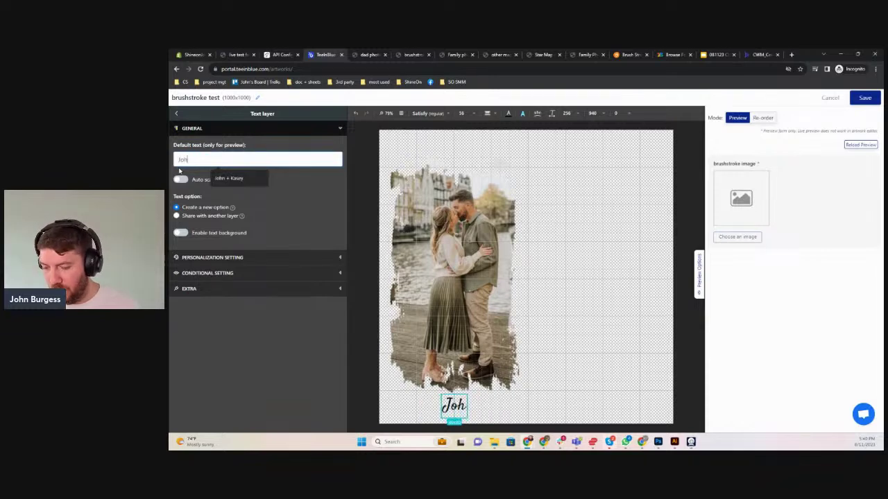
pyautogui.write('n + Kasey')
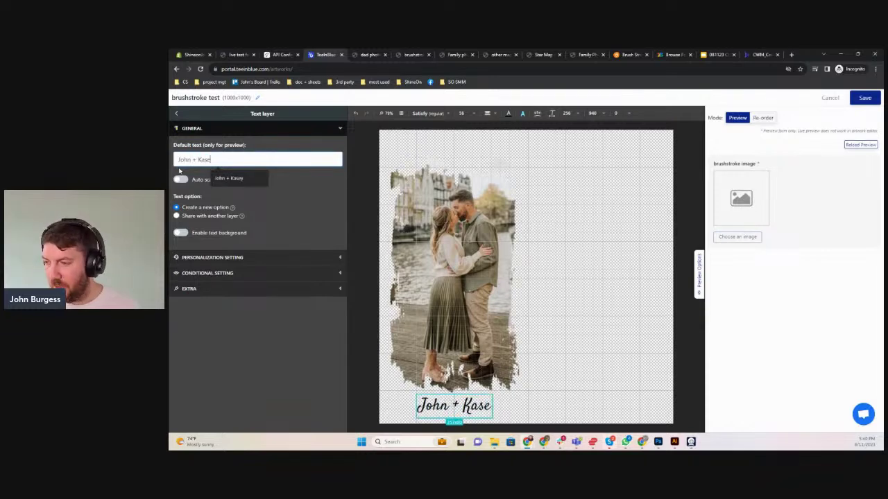
# Enable personalization on the text layer with option title 'Names', marked required
pyautogui.click(203, 258)
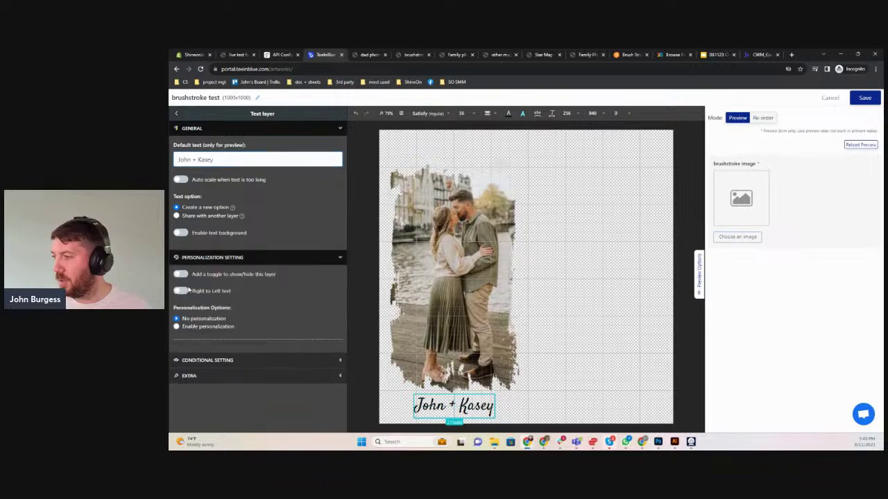
pyautogui.click(176, 326)
pyautogui.scroll(-3, 234, 291)
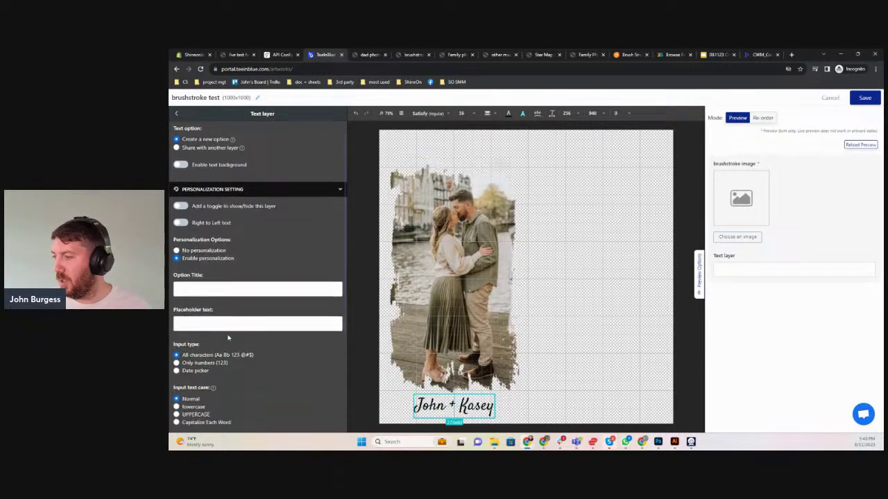
pyautogui.click(234, 248)
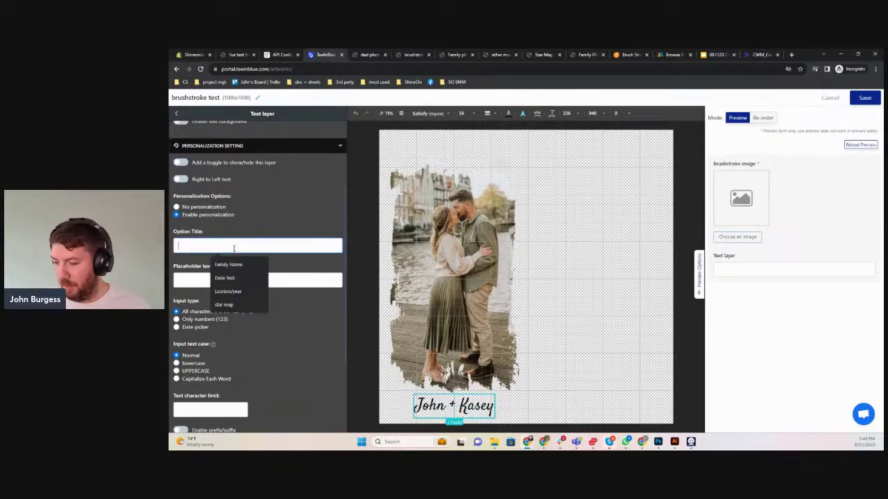
pyautogui.write('Names')
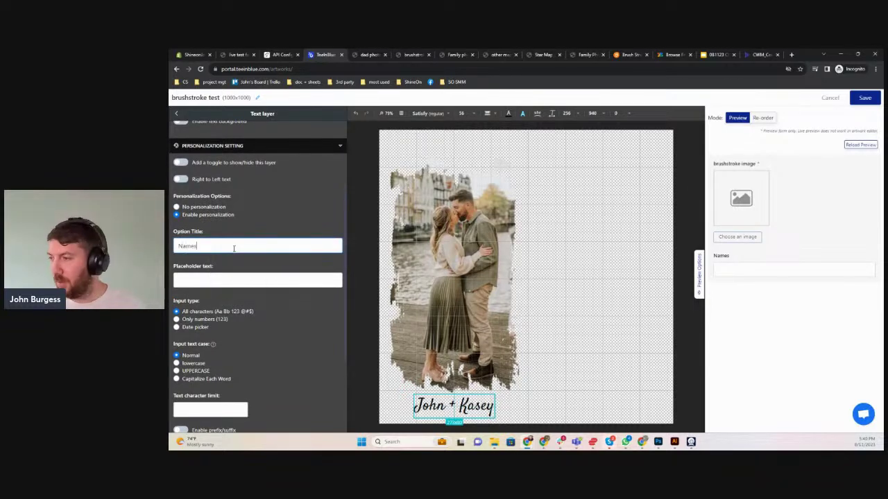
pyautogui.scroll(1, 234, 248)
pyautogui.scroll(-3, 229, 229)
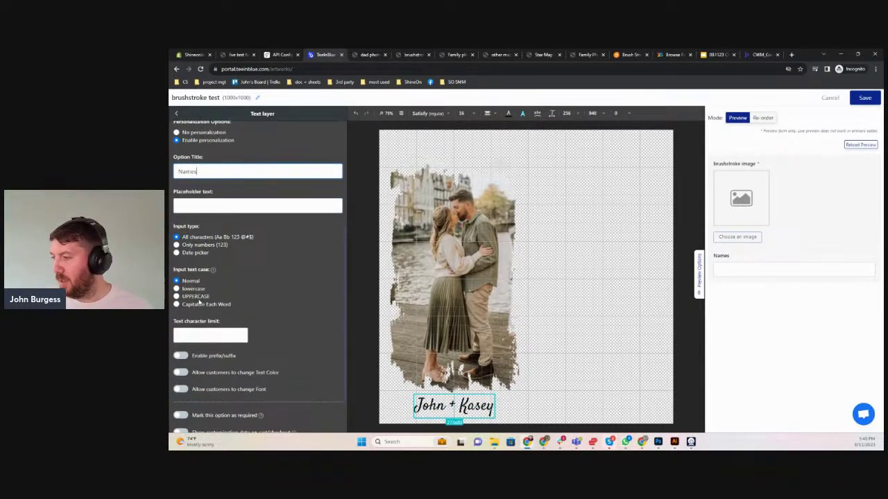
pyautogui.click(181, 416)
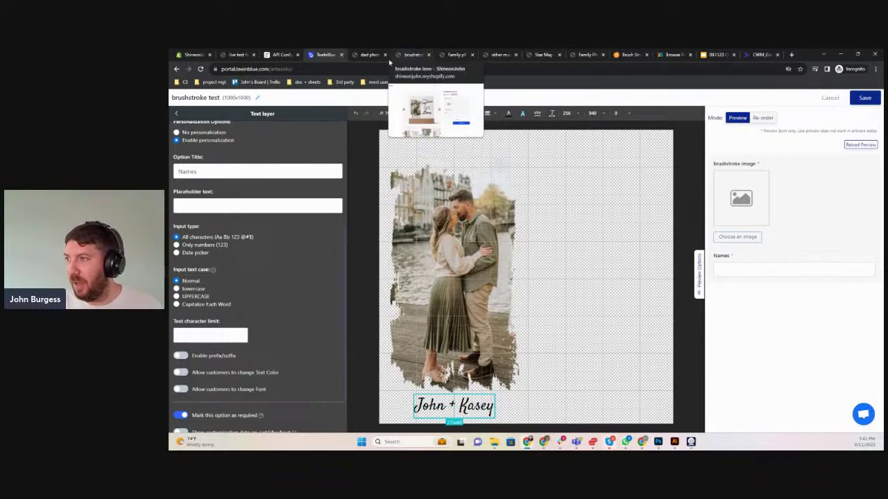
pyautogui.click(413, 54)
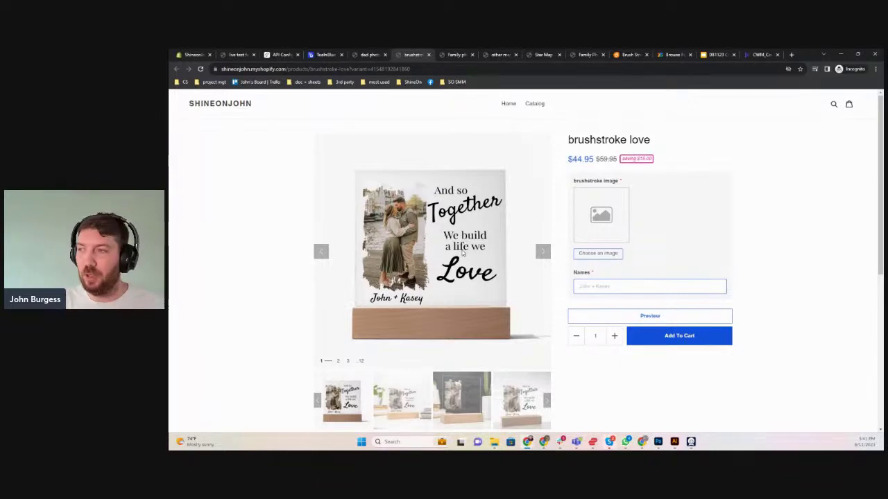
pyautogui.click(321, 55)
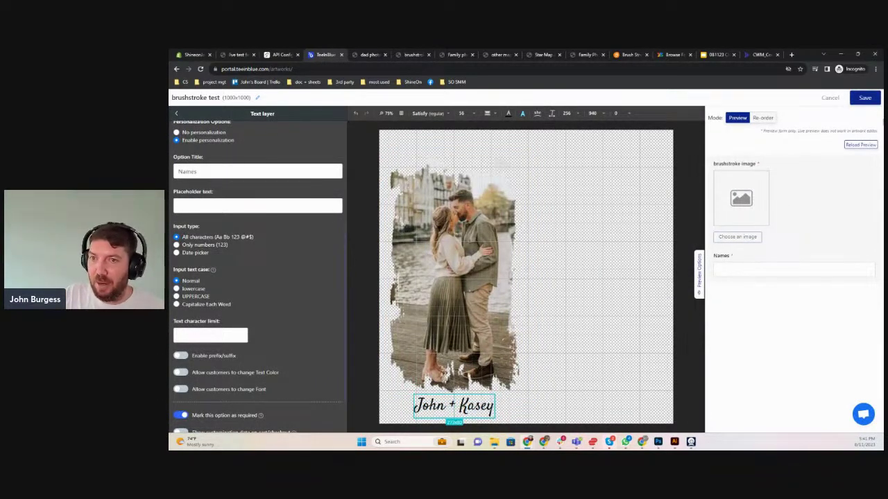
# Save the brushstroke test artwork and create a campaign titled 'brushstroke live test'
pyautogui.click(867, 97)
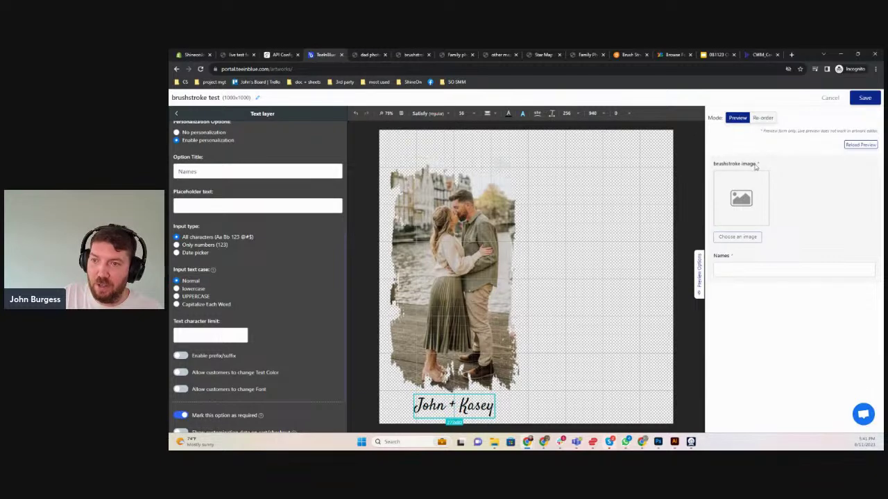
pyautogui.click(864, 97)
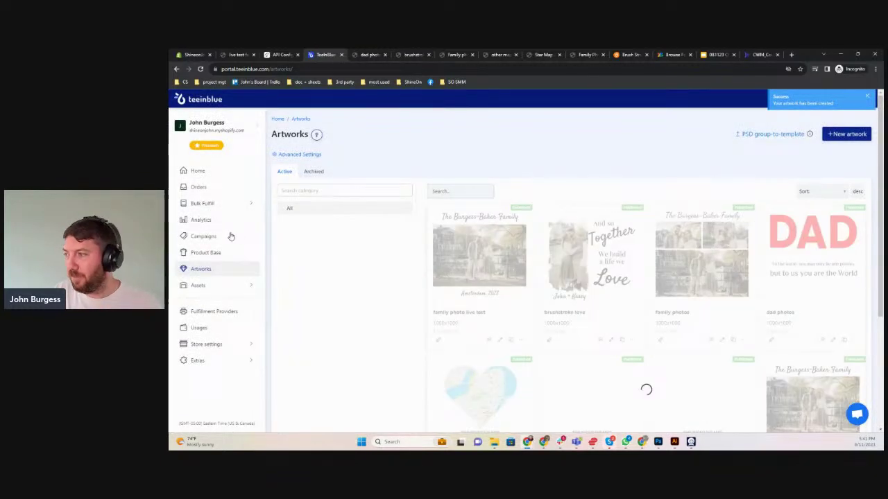
pyautogui.click(212, 236)
pyautogui.click(843, 133)
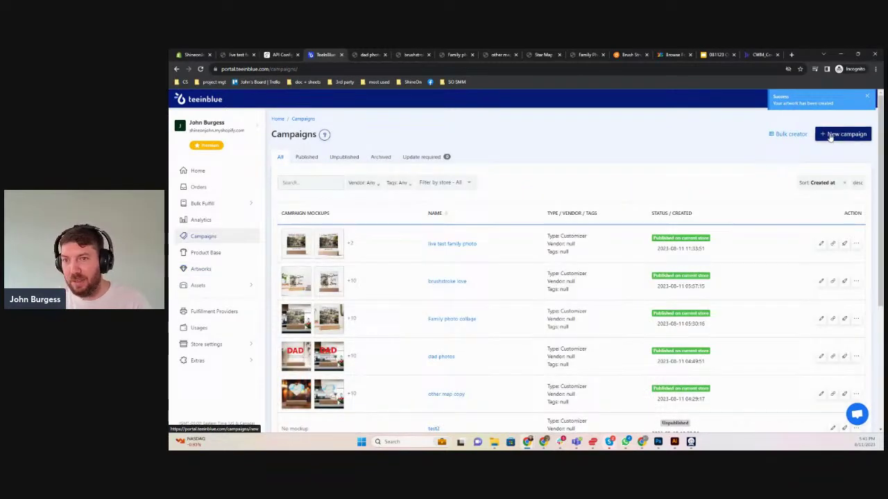
pyautogui.click(312, 189)
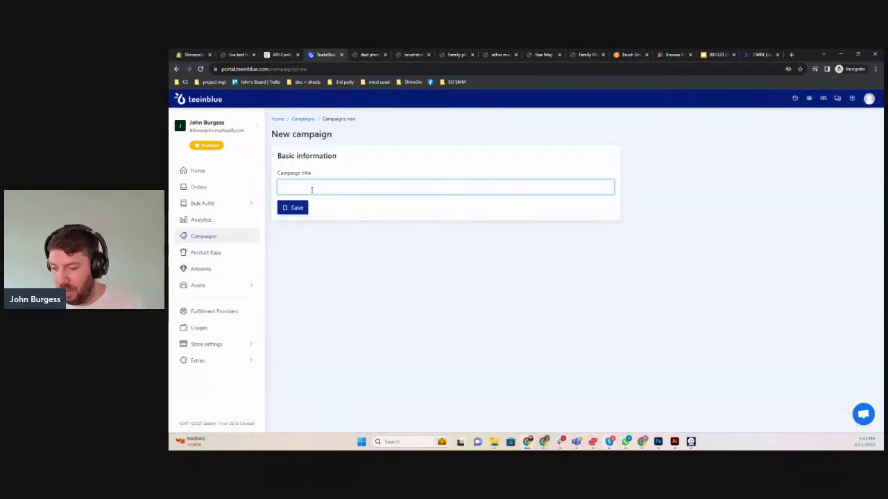
pyautogui.write('brushst')
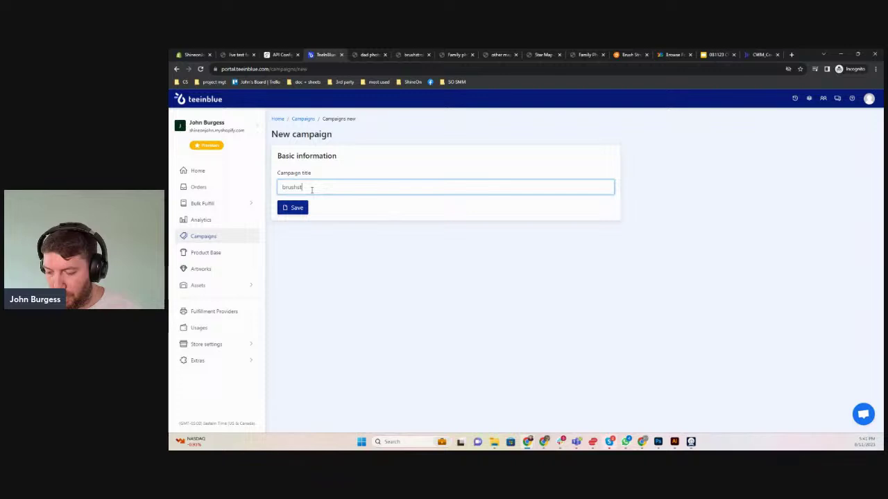
pyautogui.write('roke test')
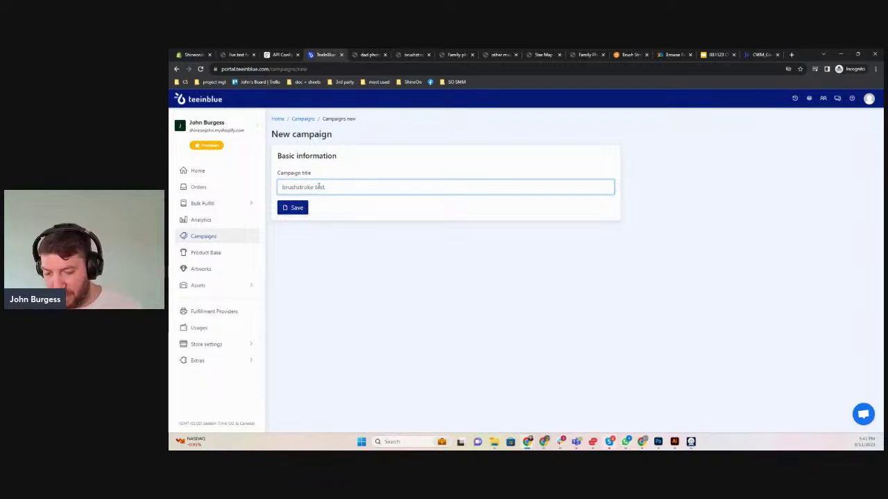
pyautogui.click(315, 187)
pyautogui.write('line')
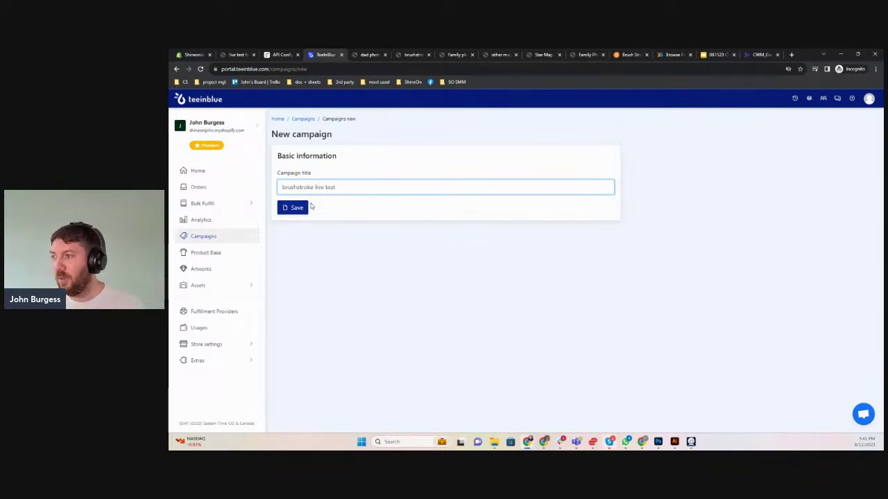
pyautogui.click(299, 208)
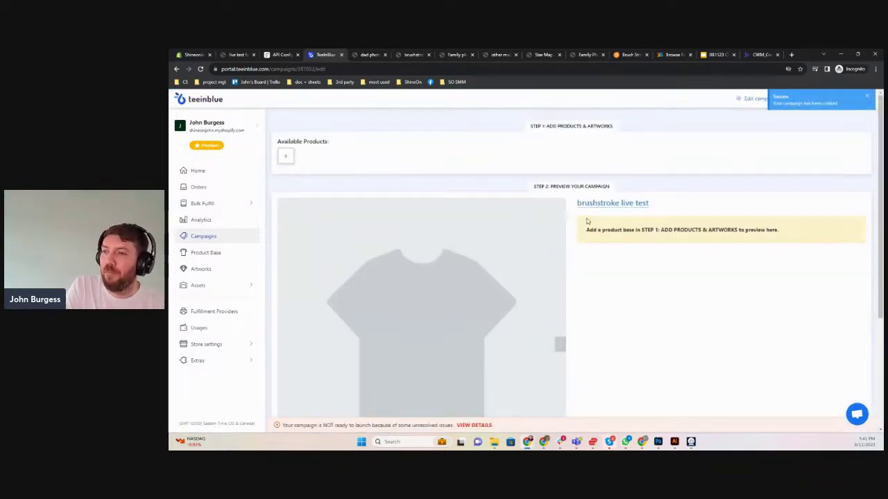
# Add the Buyer Upload - Acrylic Square Plaque test product with the brushstroke test artwork, then Launch
pyautogui.click(285, 156)
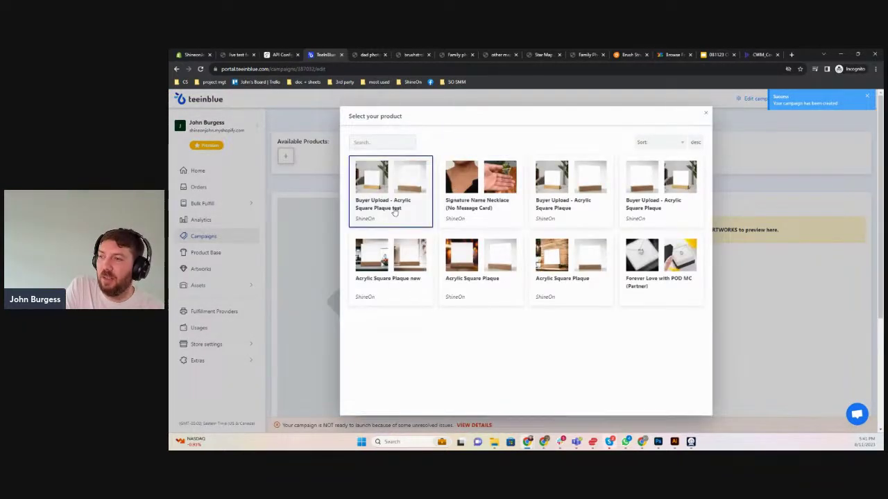
pyautogui.click(393, 211)
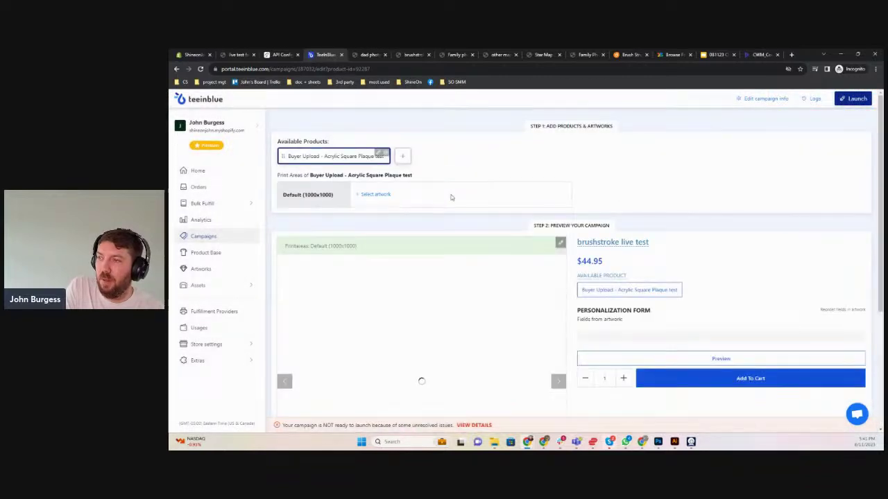
pyautogui.click(377, 196)
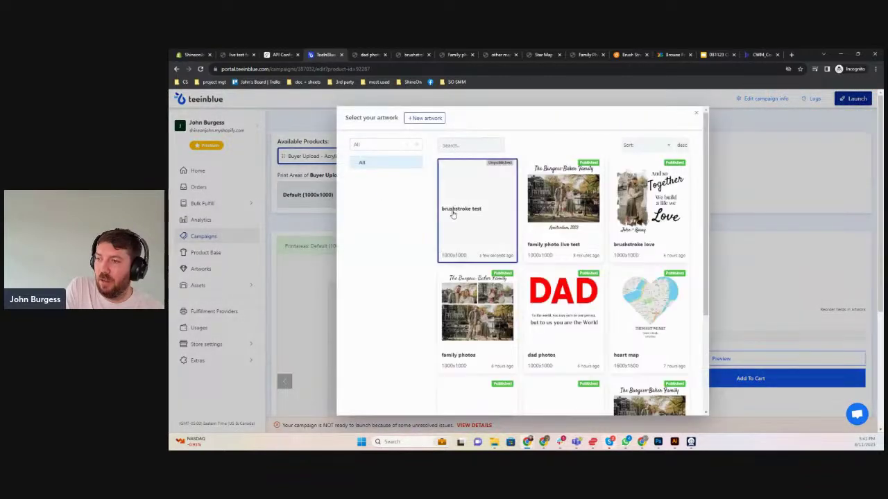
pyautogui.click(477, 218)
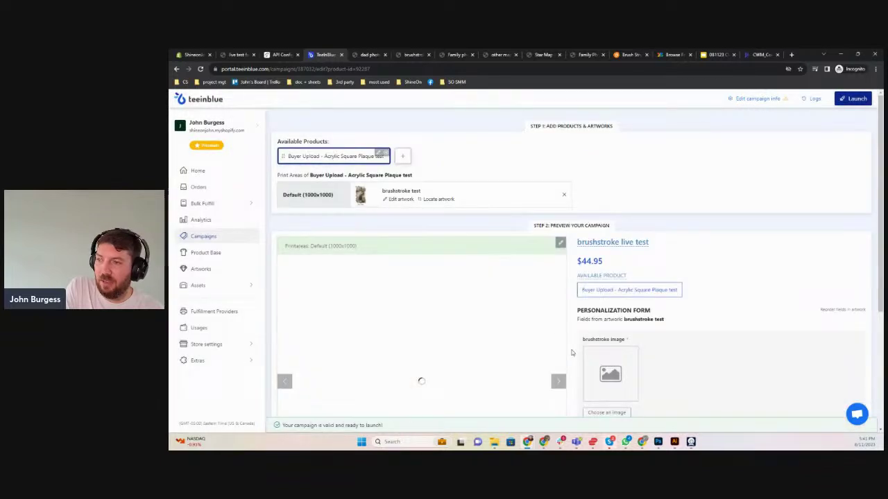
pyautogui.scroll(-2, 447, 312)
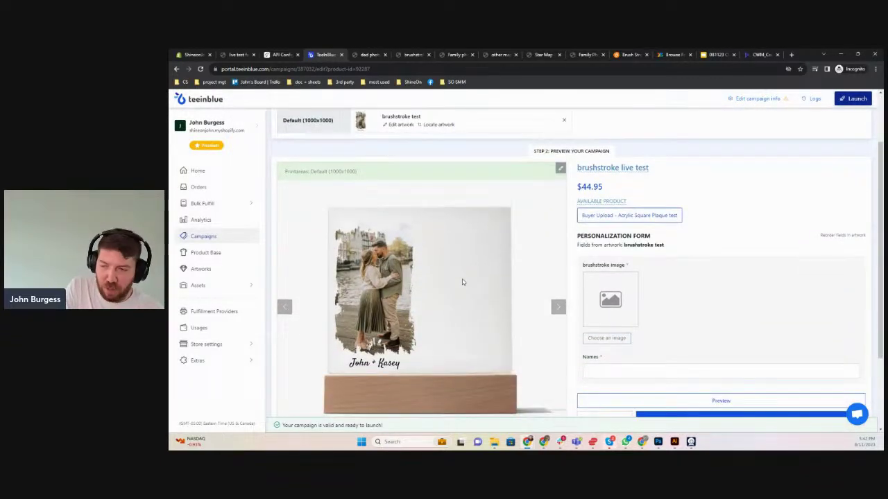
pyautogui.scroll(-3, 463, 282)
pyautogui.scroll(4, 622, 338)
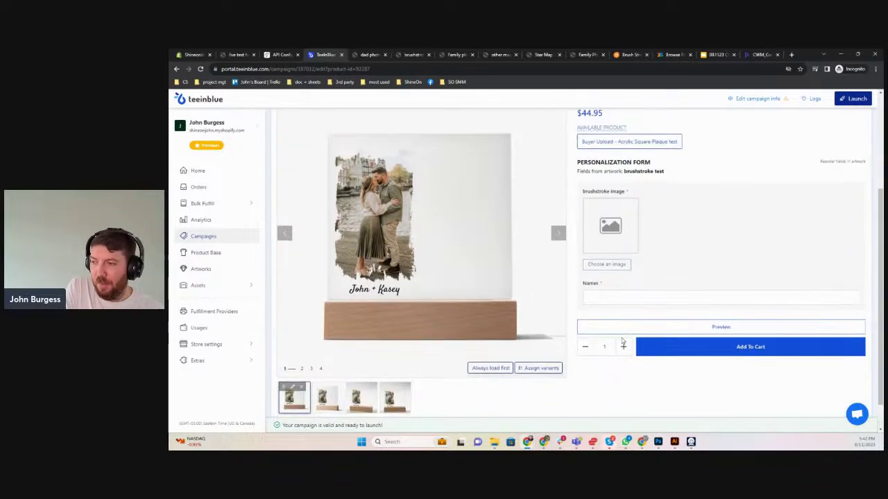
pyautogui.click(857, 98)
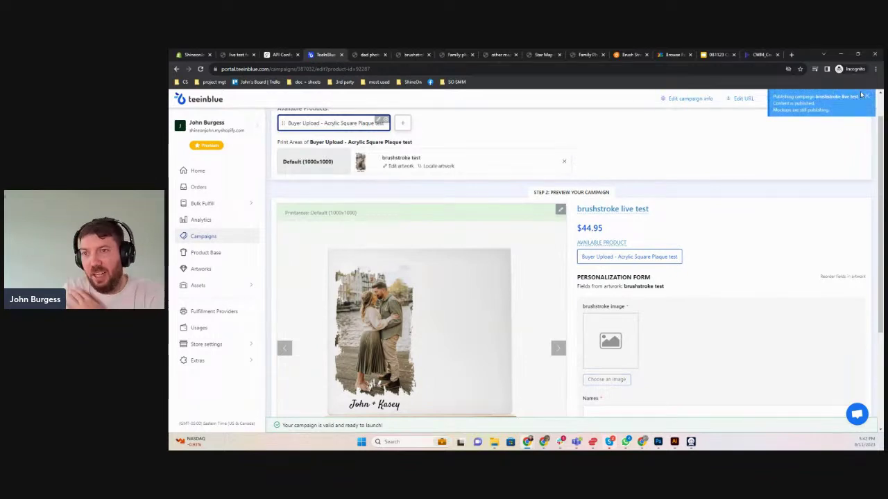
# Refresh the Shopify product list and view 'brushstroke live test' on the online store
pyautogui.click(193, 54)
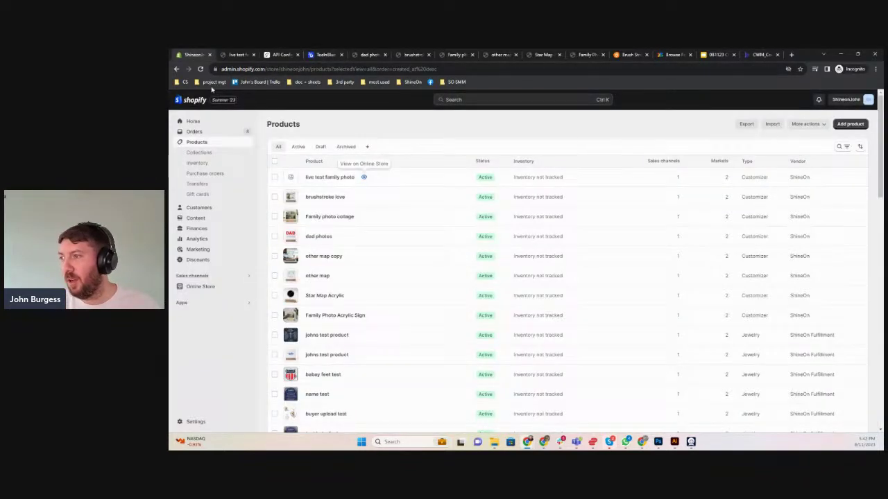
pyautogui.press('F5')
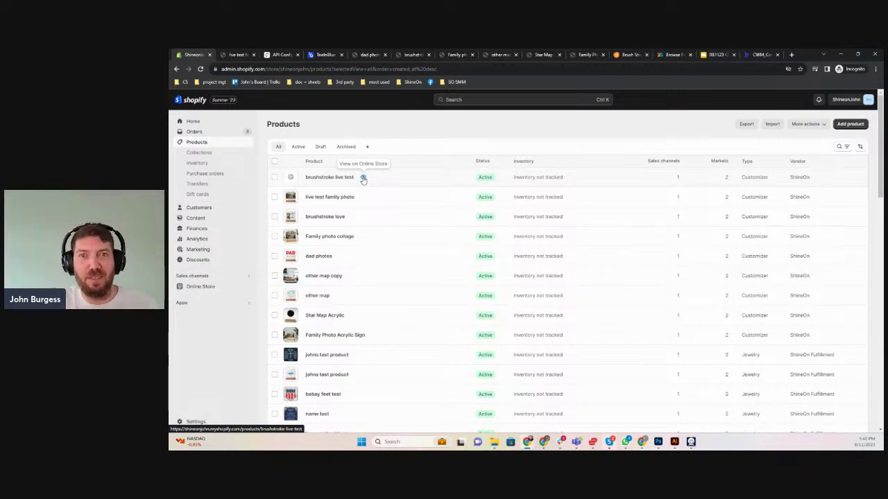
pyautogui.click(363, 177)
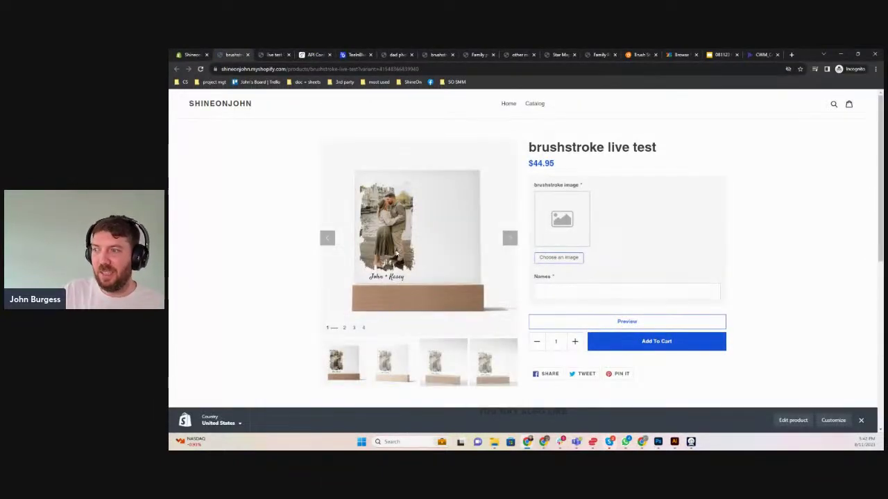
# Upload a couple photo on the product page and adjust its crop slightly down and right
pyautogui.click(560, 257)
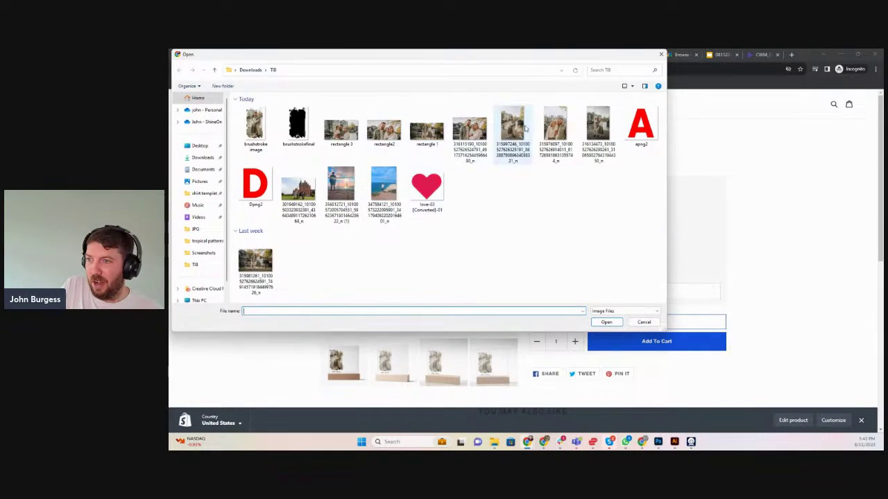
pyautogui.click(560, 123)
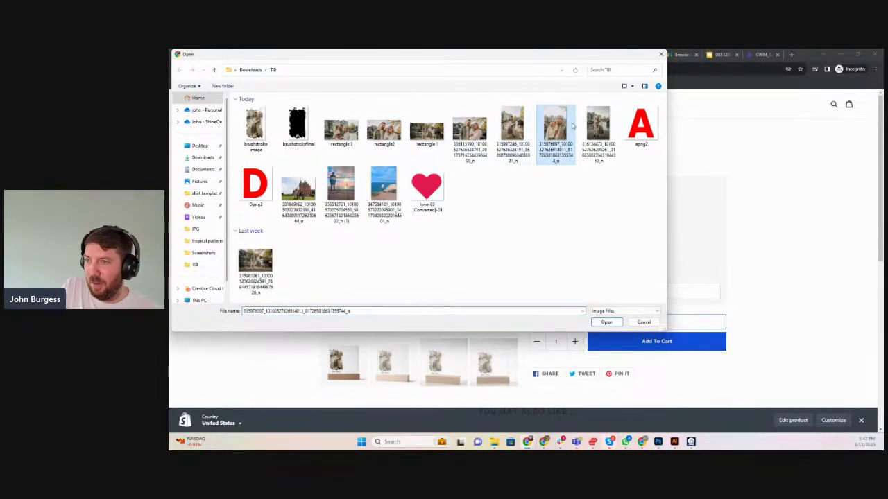
pyautogui.click(589, 125)
pyautogui.click(607, 323)
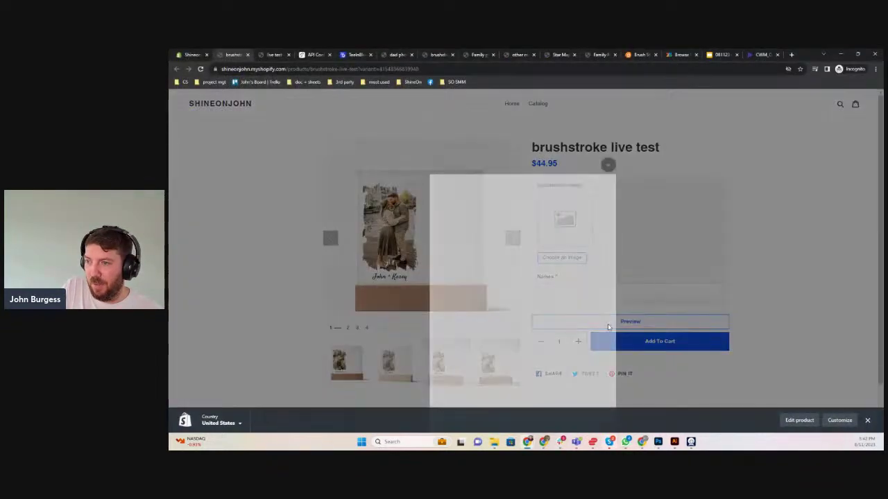
pyautogui.moveTo(553, 254); pyautogui.dragTo(559, 269)
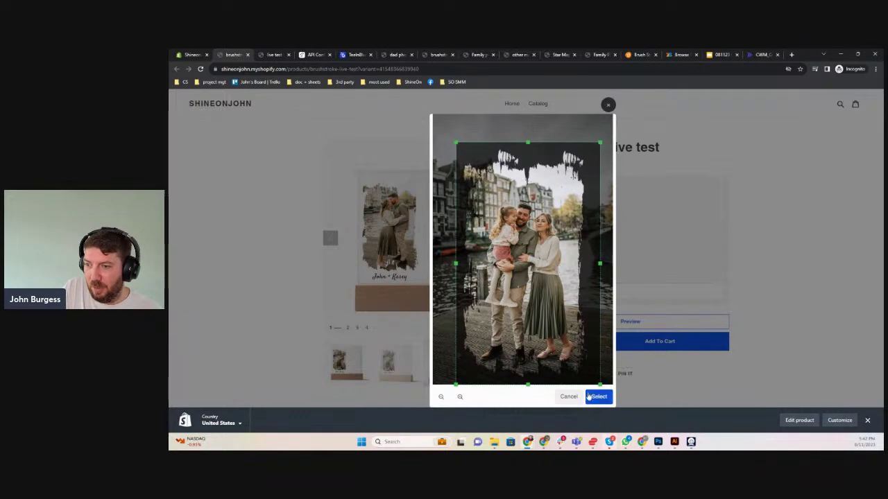
pyautogui.click(599, 396)
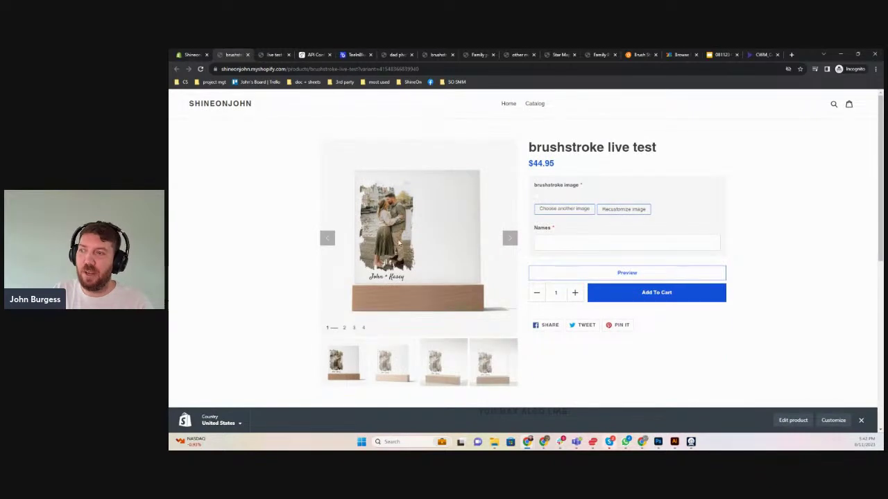
# Enter the couple's names in the Names field and check the product preview images
pyautogui.click(400, 368)
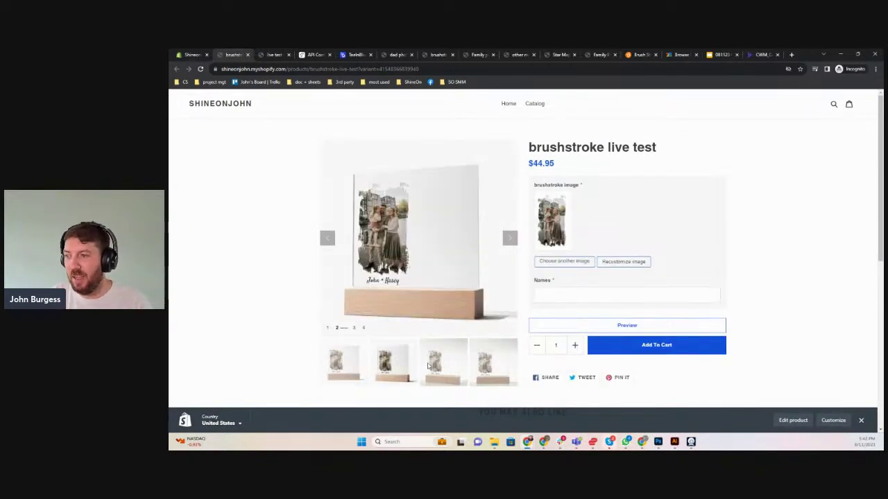
pyautogui.click(430, 366)
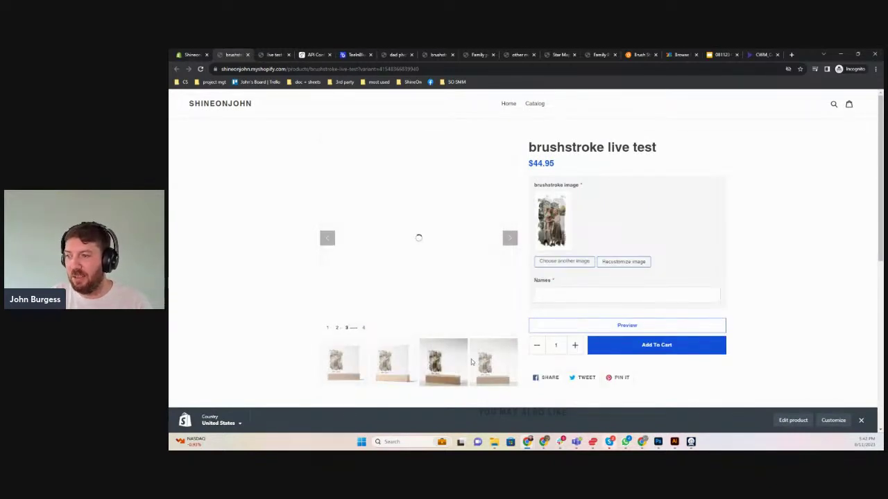
pyautogui.click(574, 292)
pyautogui.write('Kasey')
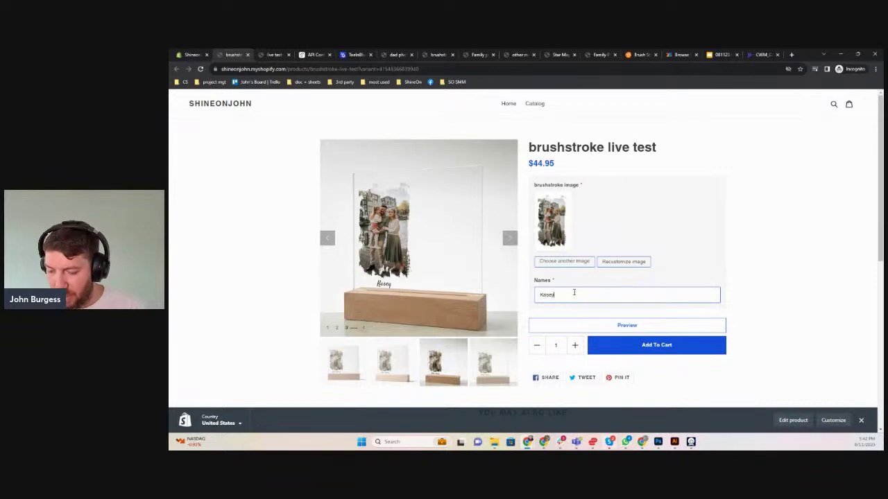
pyautogui.write(' & John')
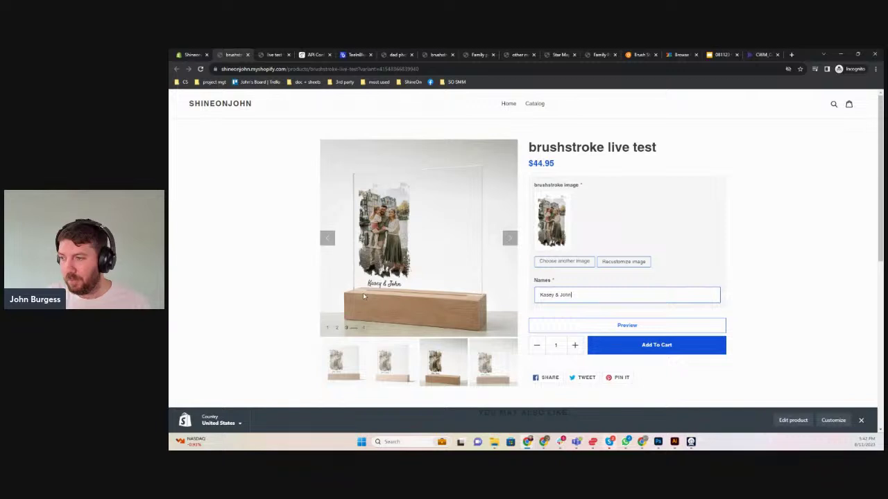
pyautogui.click(400, 364)
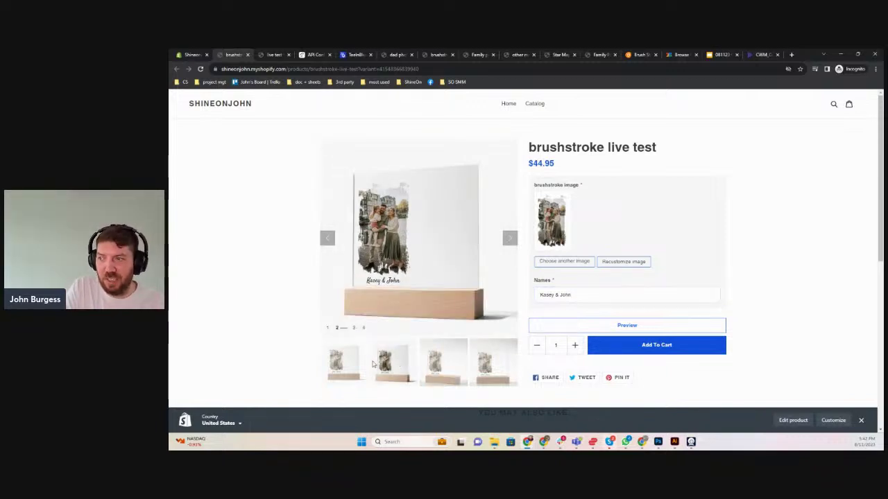
pyautogui.click(349, 369)
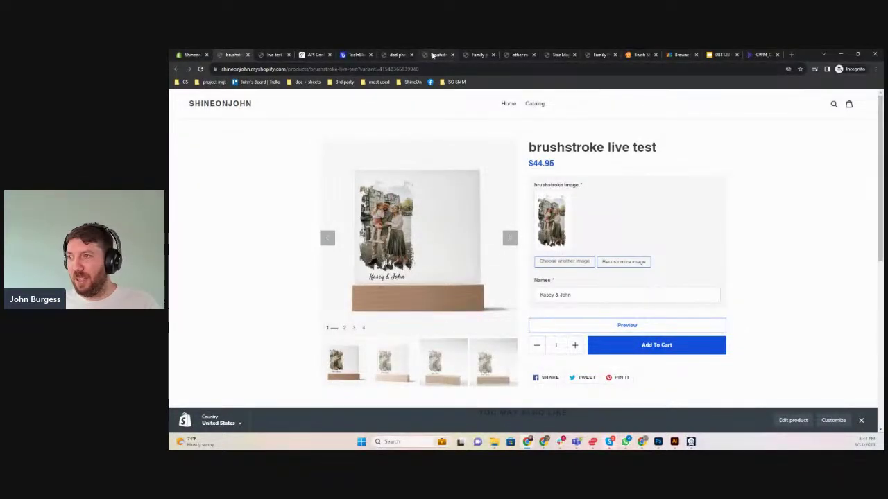
# Compare the brushstroke love page with the Family Photo Acrylic Sign page, ending on brushstroke love
pyautogui.click(437, 54)
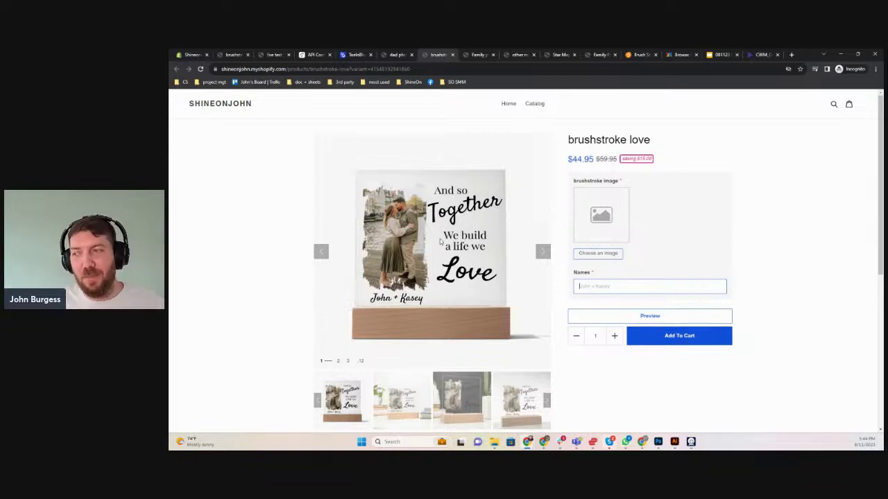
pyautogui.click(600, 54)
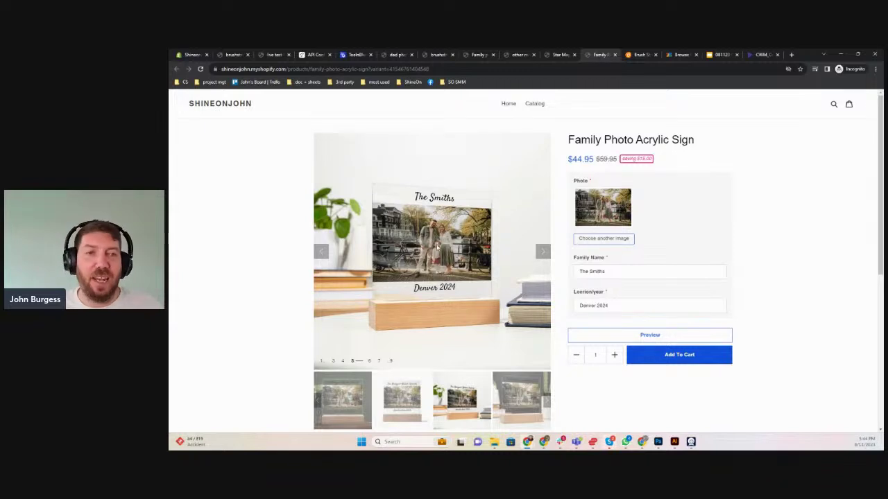
pyautogui.click(448, 54)
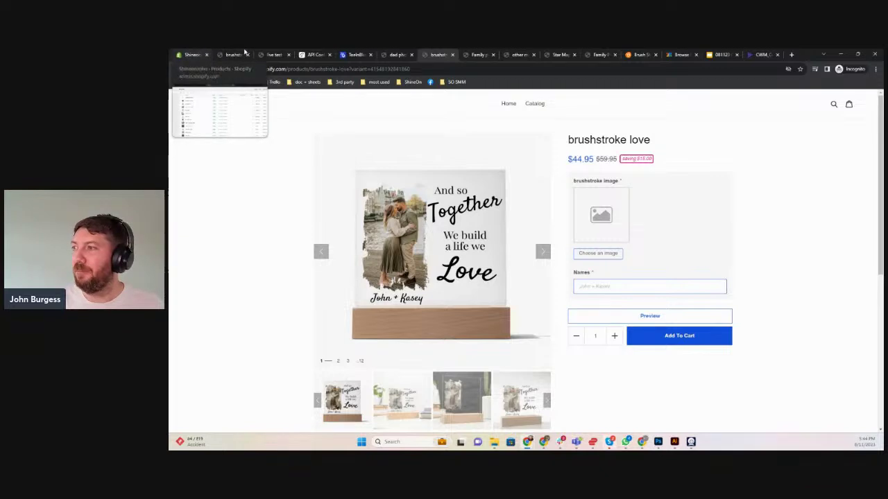
# Start a new artwork sized 1000×1000 from the Buyer Upload - Acrylic Square Plaque test print area
pyautogui.click(356, 56)
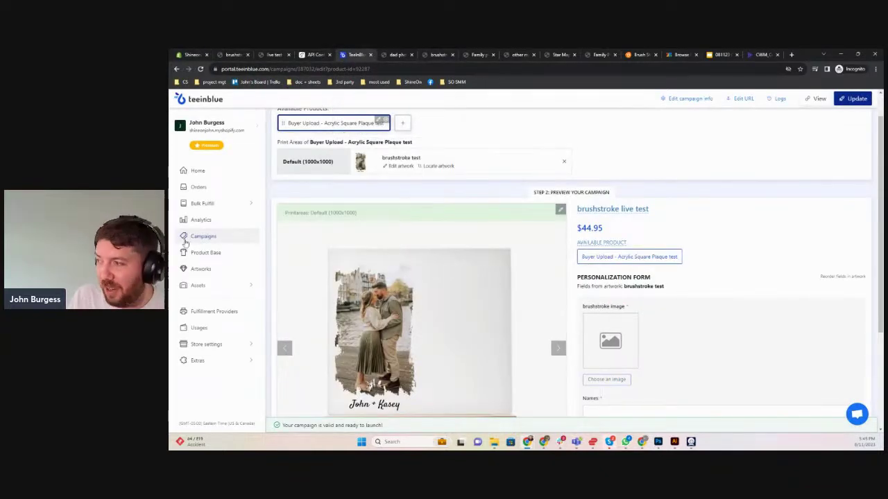
pyautogui.click(202, 270)
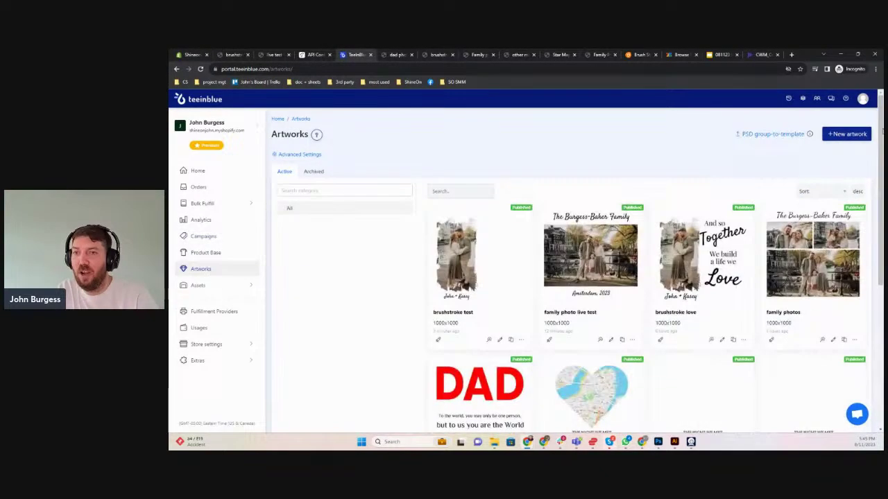
pyautogui.click(842, 133)
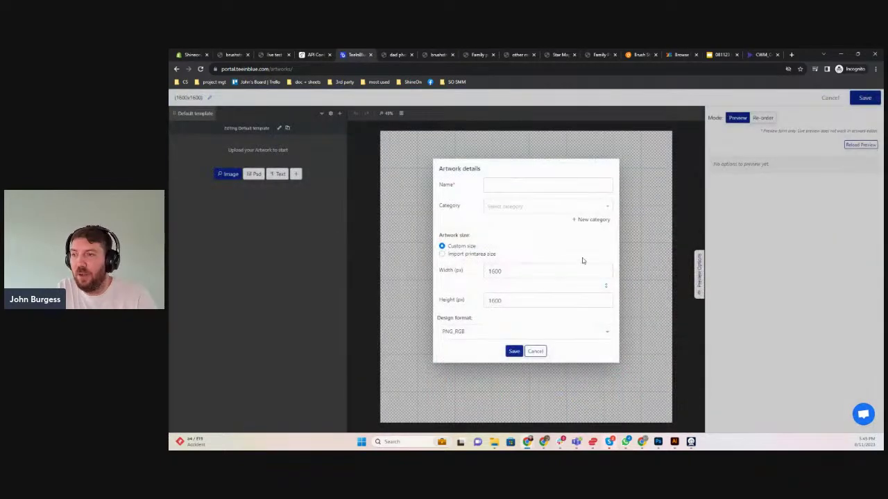
pyautogui.click(442, 255)
pyautogui.click(498, 292)
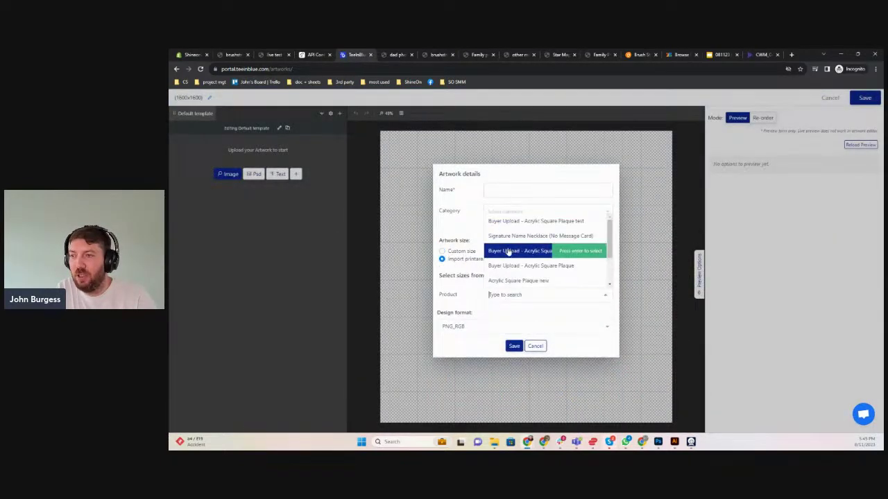
pyautogui.click(519, 229)
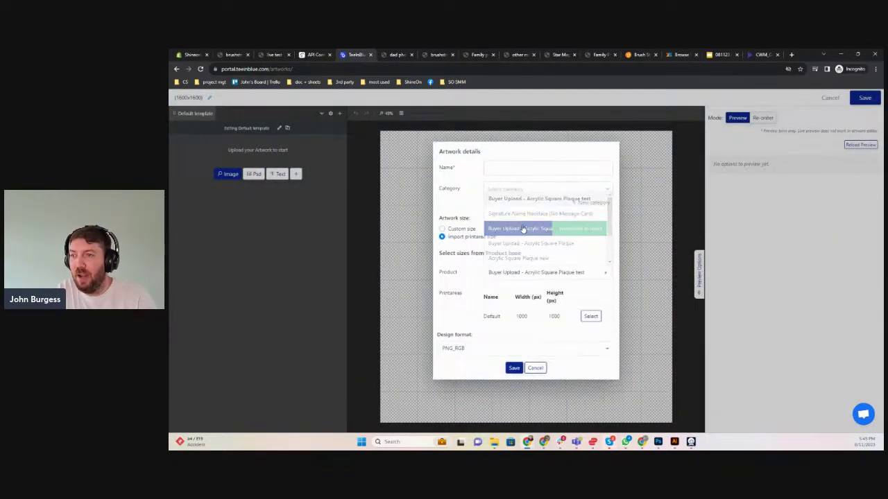
pyautogui.click(591, 318)
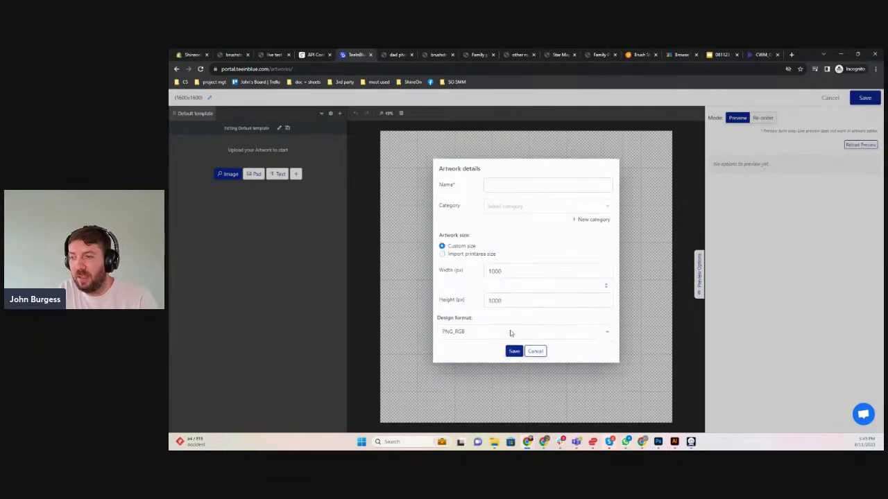
# Name the artwork 'DAD letter test' and save it
pyautogui.click(498, 187)
pyautogui.write('DAD')
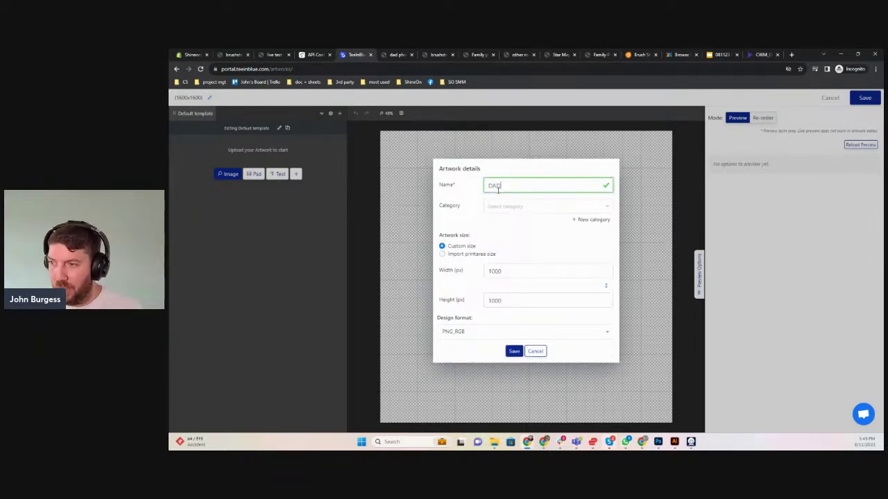
pyautogui.write(' letter')
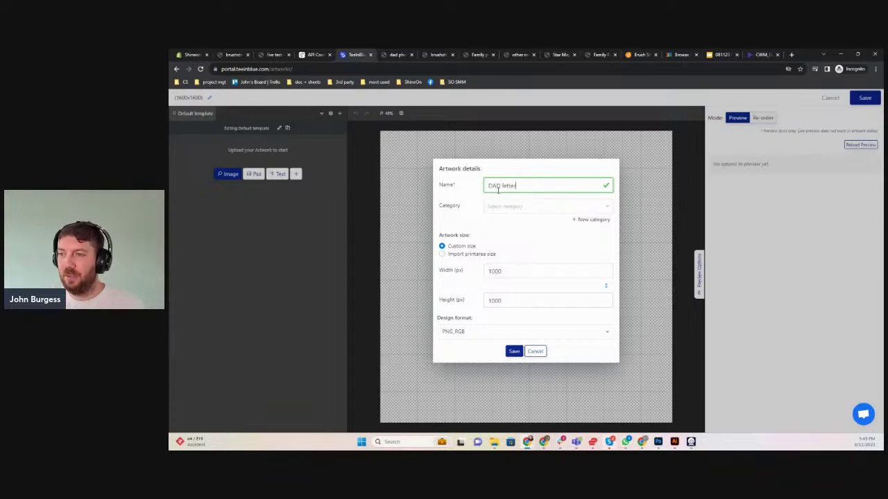
pyautogui.write(' test')
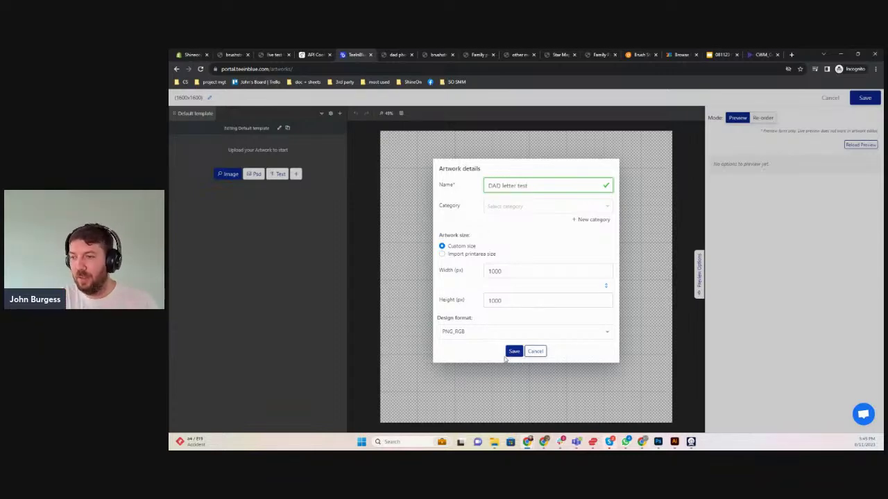
pyautogui.click(515, 352)
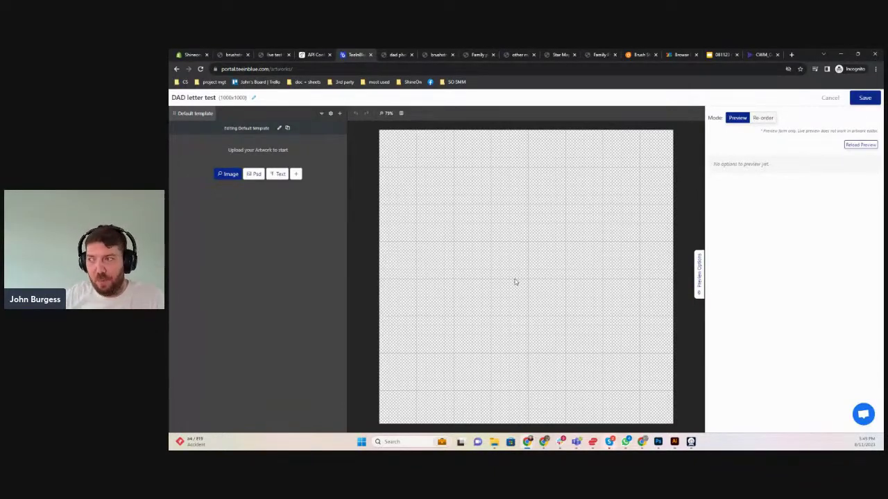
# Add the red Dpng2 letter image and drag it toward the canvas's left side
pyautogui.click(228, 175)
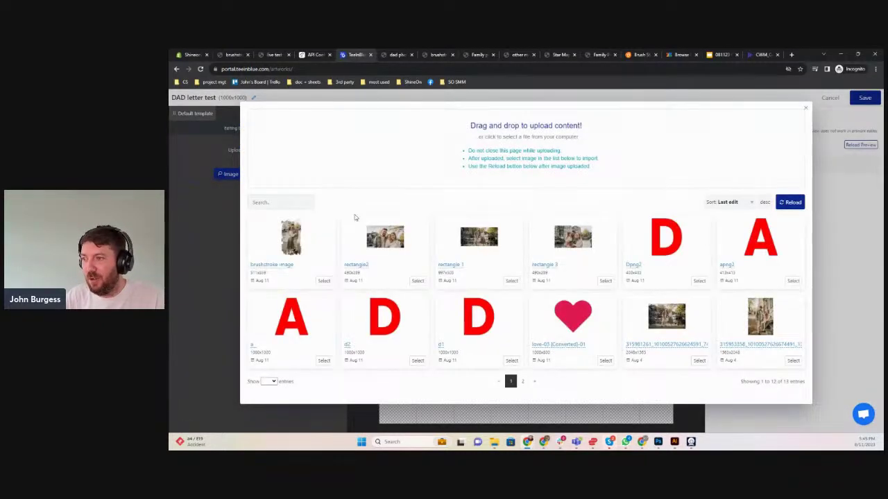
pyautogui.click(697, 281)
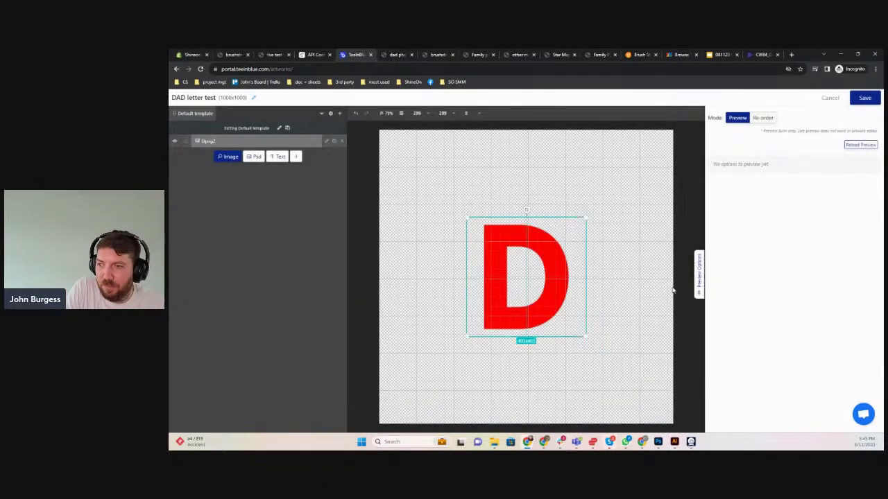
pyautogui.moveTo(514, 304); pyautogui.dragTo(454, 294)
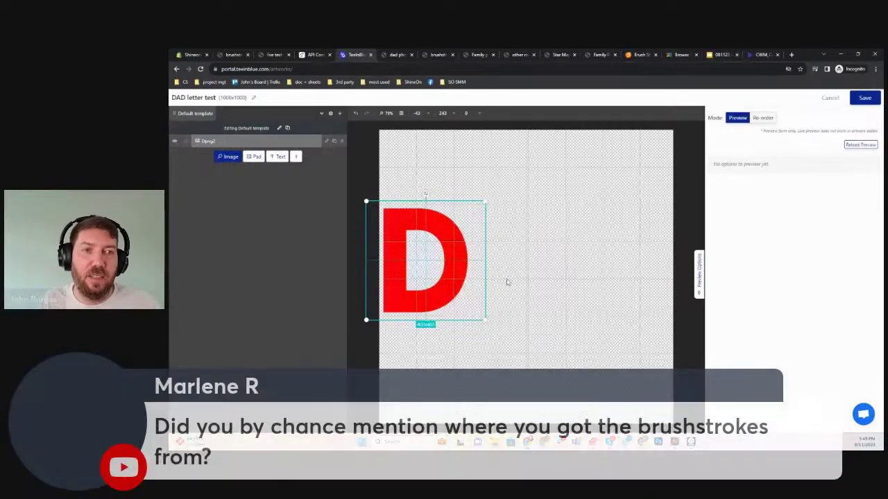
# Preview the 86 brush strokes pack, filter Vecteezy results to Free License, then return to Teeinblue
pyautogui.click(639, 55)
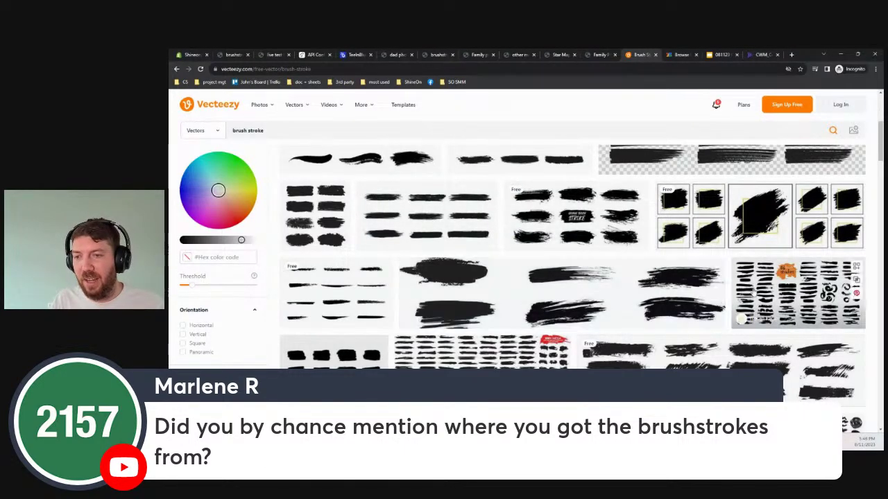
pyautogui.click(784, 286)
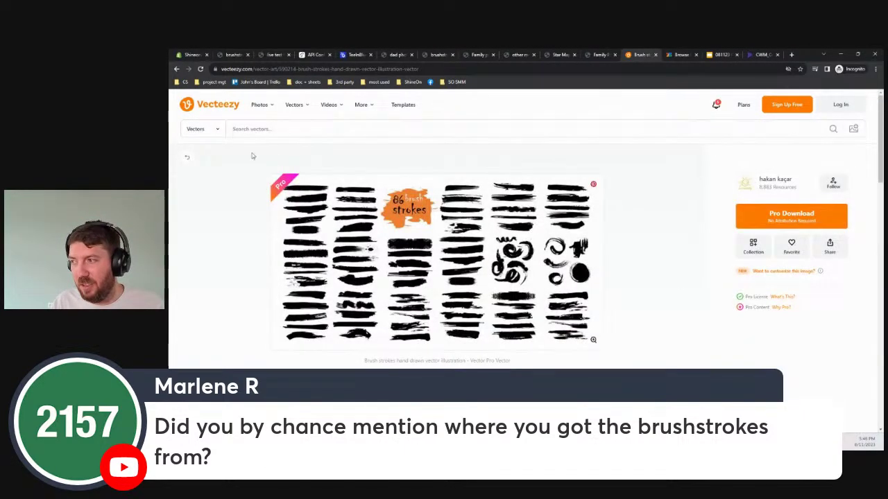
pyautogui.click(175, 70)
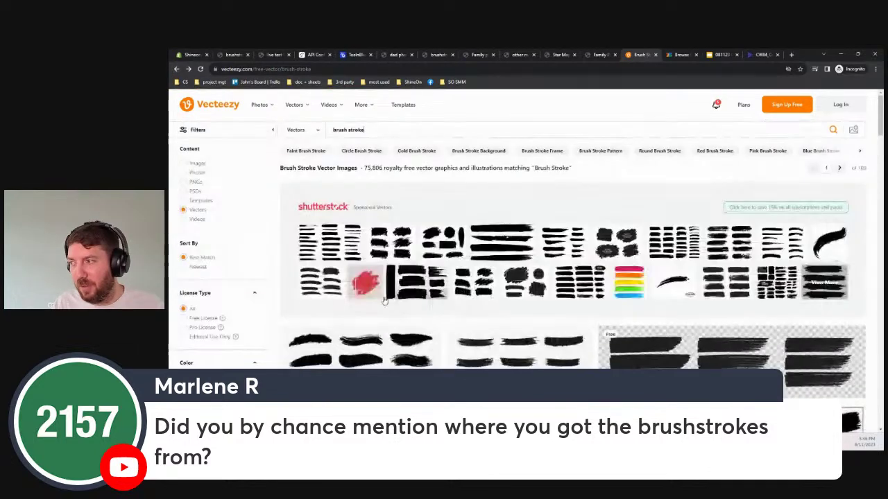
pyautogui.click(184, 318)
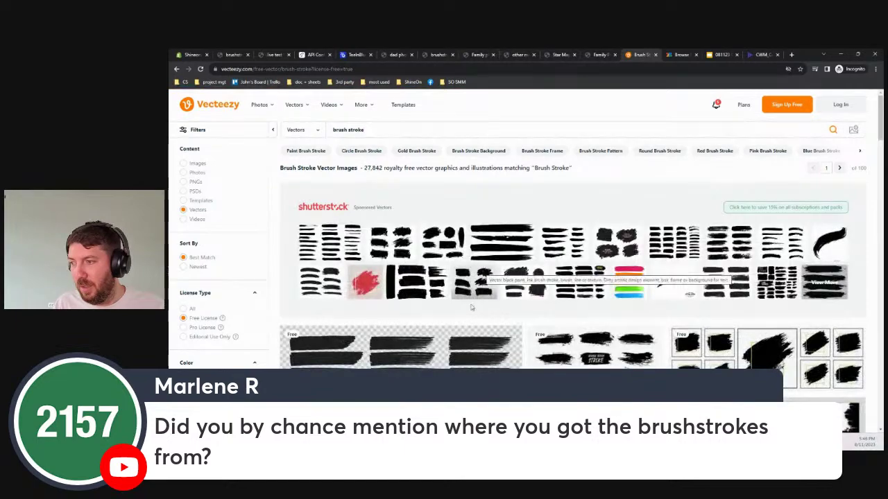
pyautogui.scroll(-5, 463, 350)
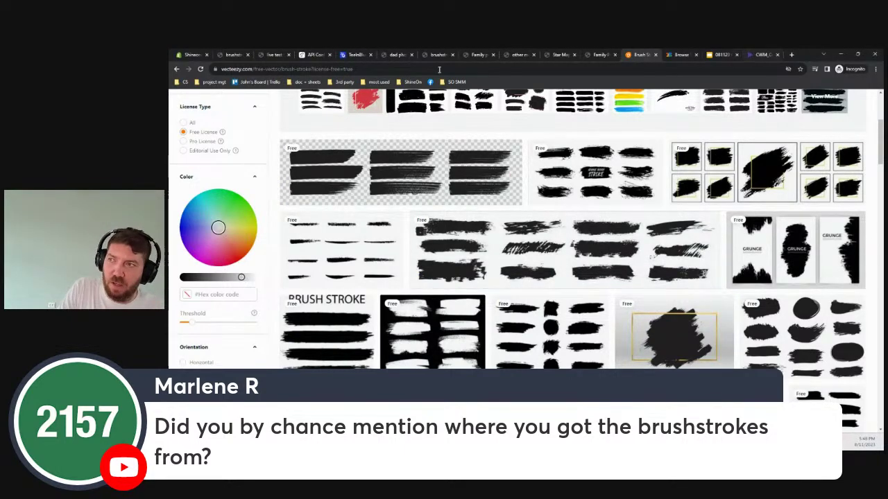
pyautogui.click(341, 56)
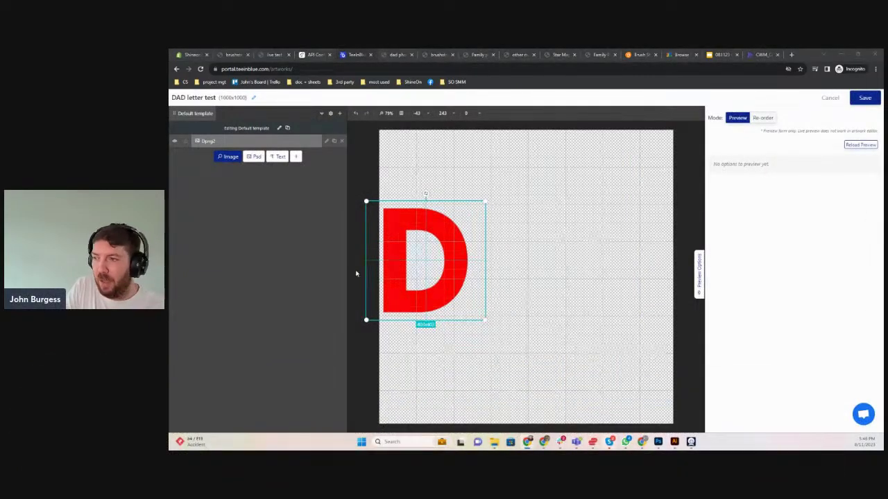
# Add the red A image (apng2) and align it level with the first D
pyautogui.click(469, 274)
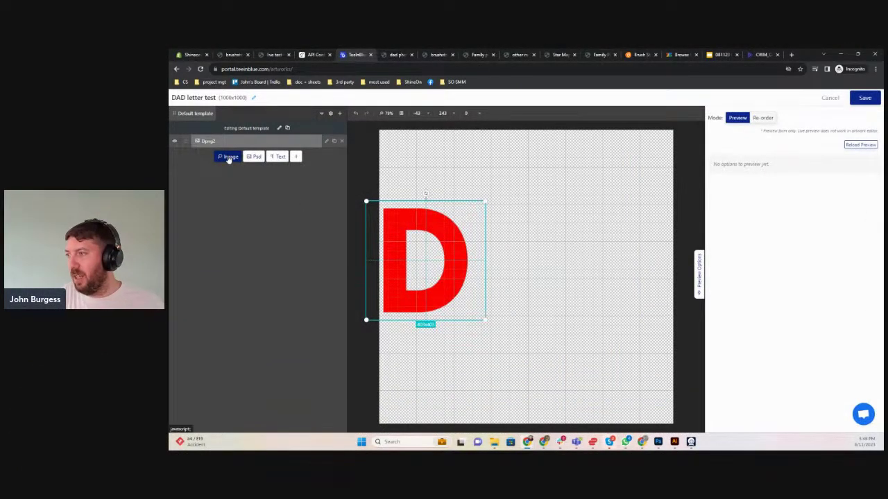
pyautogui.click(228, 157)
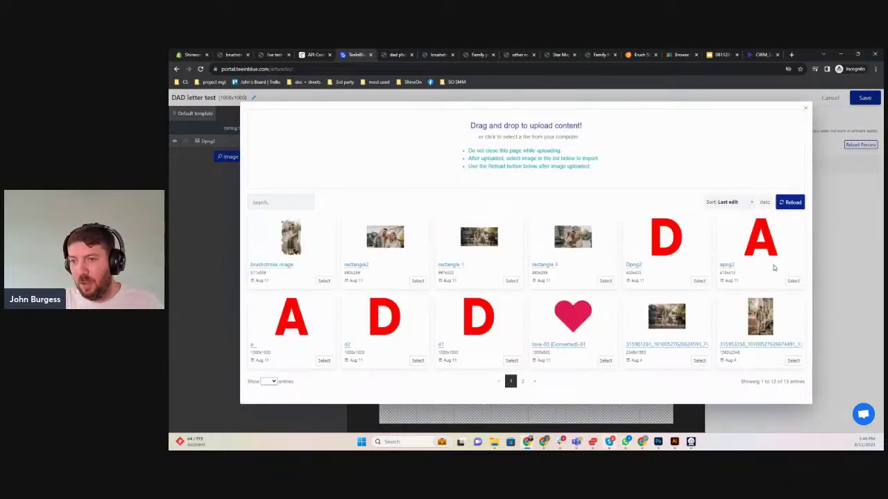
pyautogui.click(793, 280)
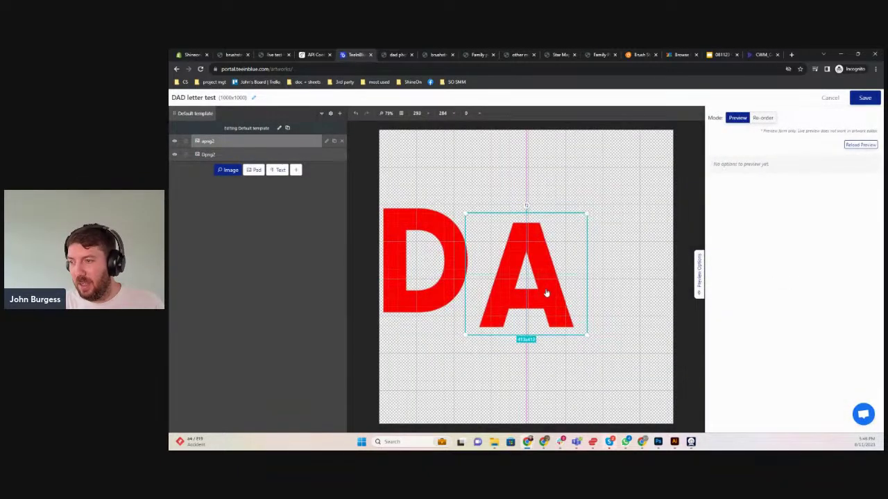
pyautogui.moveTo(546, 293); pyautogui.dragTo(546, 279)
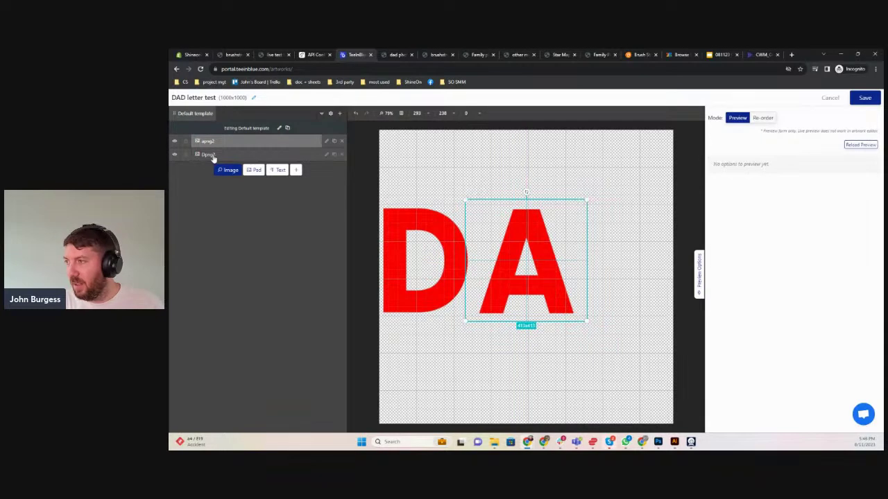
# Add a second red D to the right to spell DAD, nudging the A slightly left
pyautogui.click(230, 170)
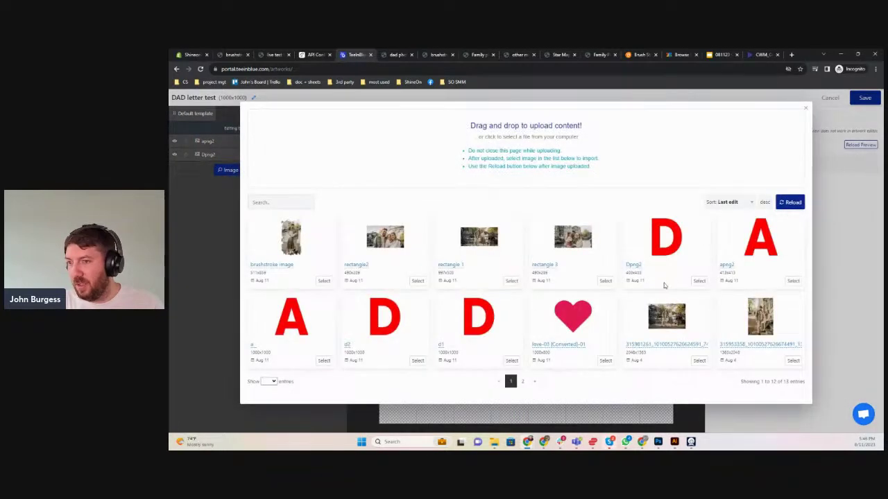
pyautogui.click(698, 281)
pyautogui.moveTo(552, 298); pyautogui.dragTo(643, 286)
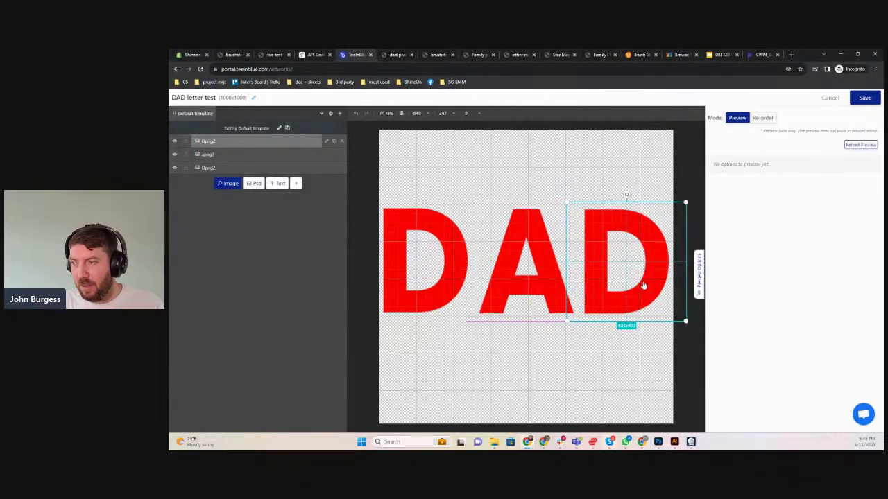
pyautogui.click(530, 293)
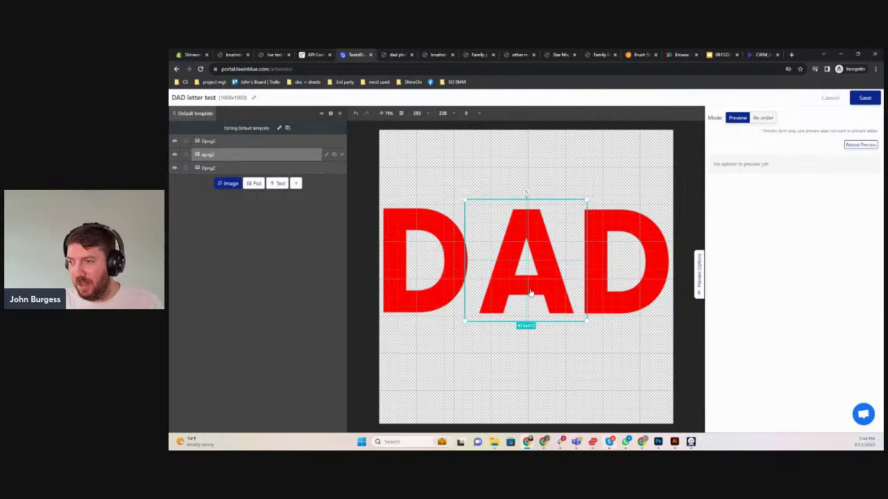
pyautogui.moveTo(529, 293); pyautogui.dragTo(526, 293)
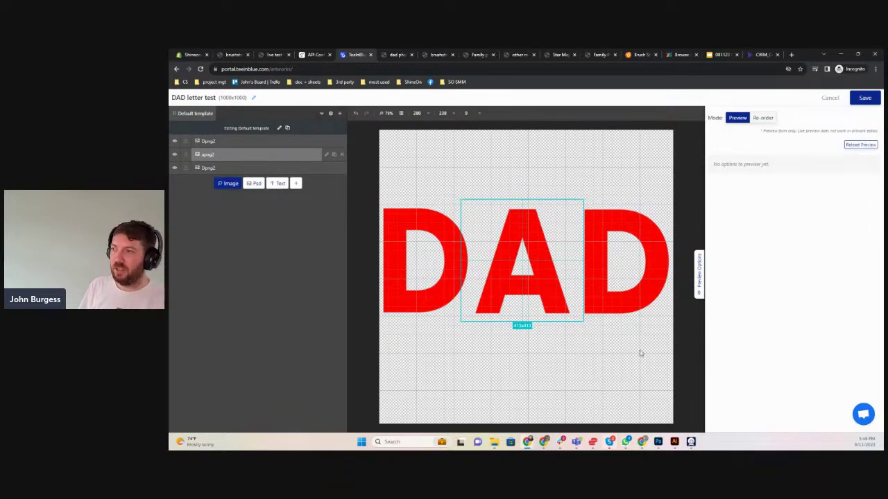
# Turn the left D layer into a customer photo upload titled 'D #1'
pyautogui.click(323, 168)
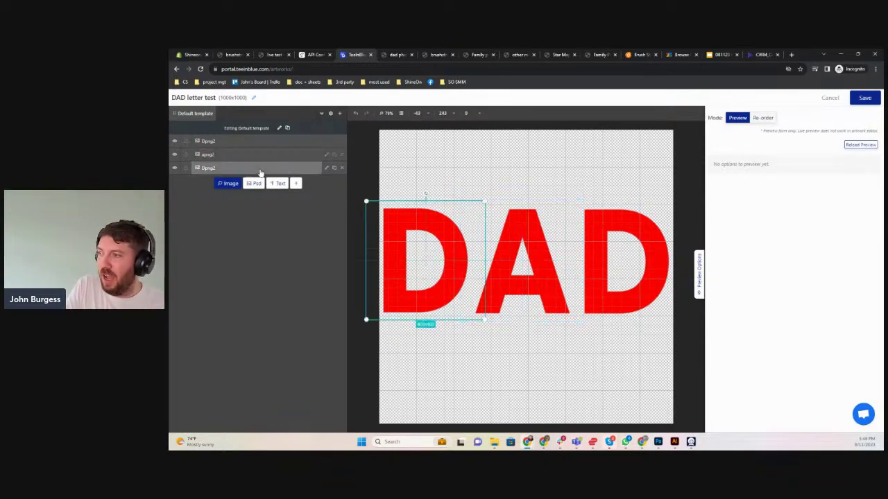
pyautogui.click(325, 168)
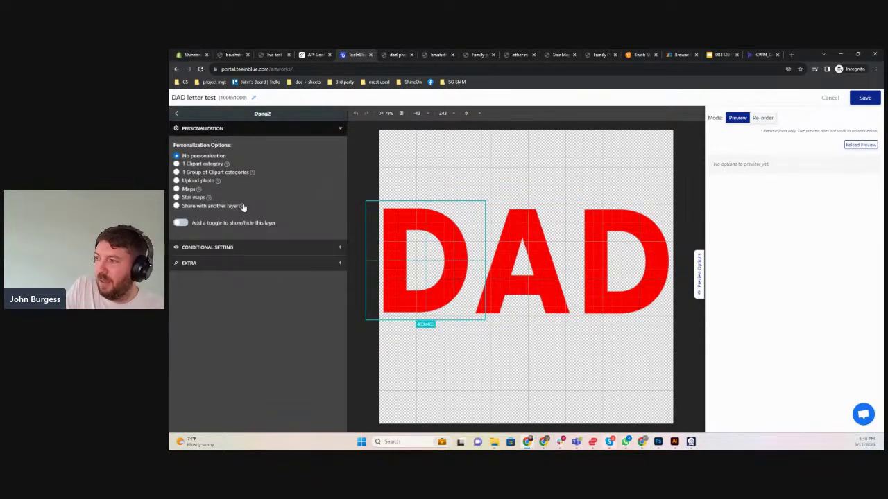
pyautogui.click(177, 181)
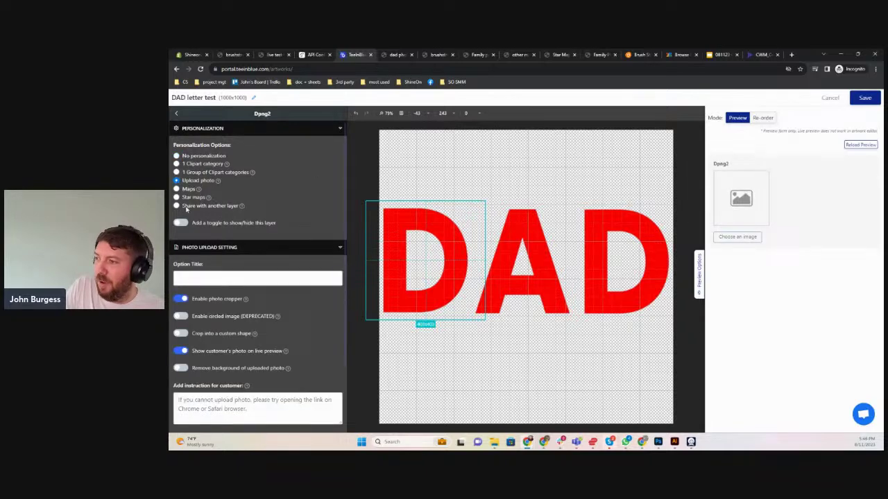
pyautogui.click(208, 276)
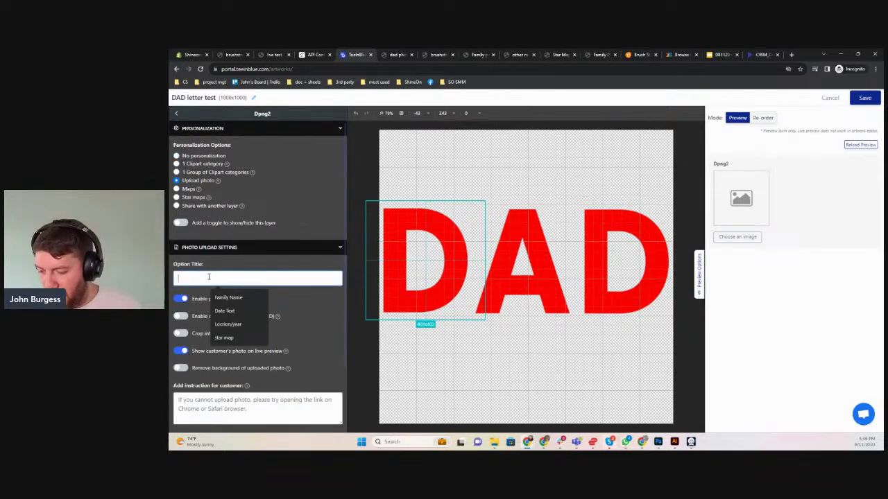
pyautogui.write('D #1')
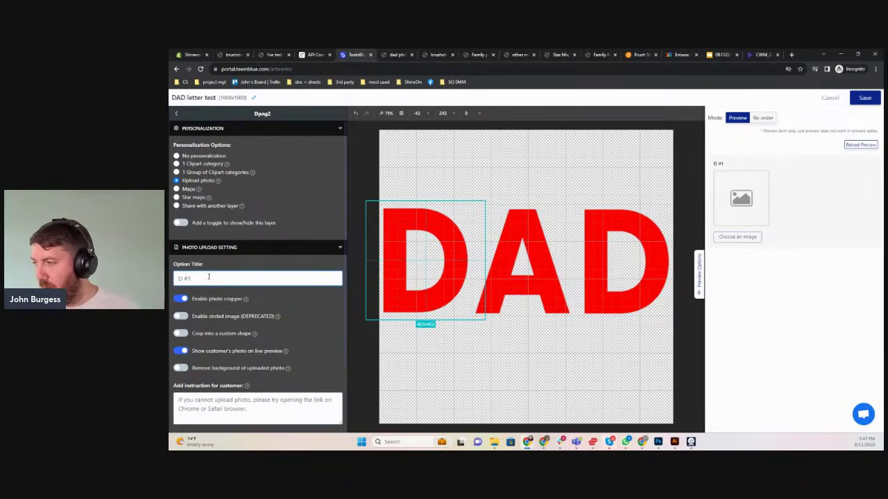
# Crop the D #1 upload to the Dpng2 shape image and make it required
pyautogui.click(182, 334)
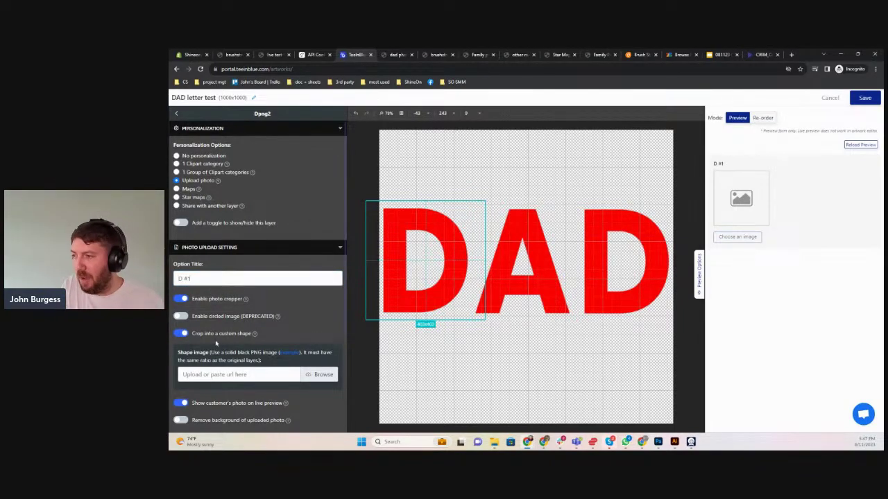
pyautogui.click(331, 379)
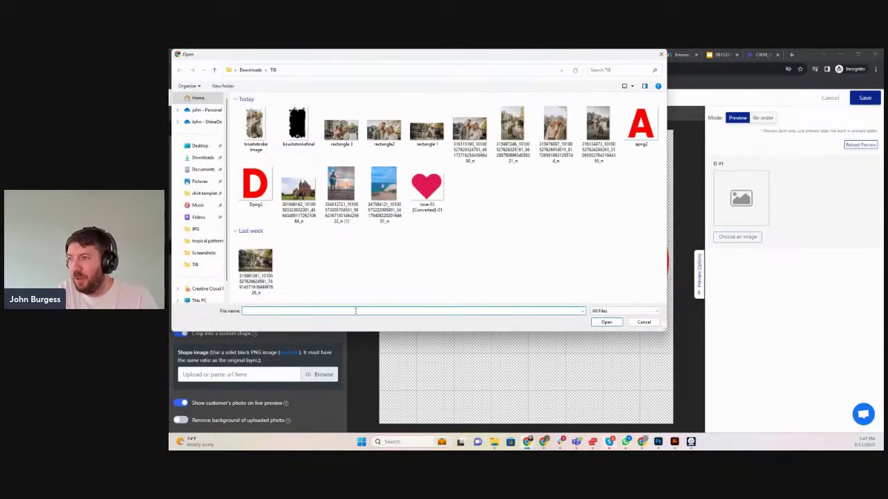
pyautogui.click(255, 186)
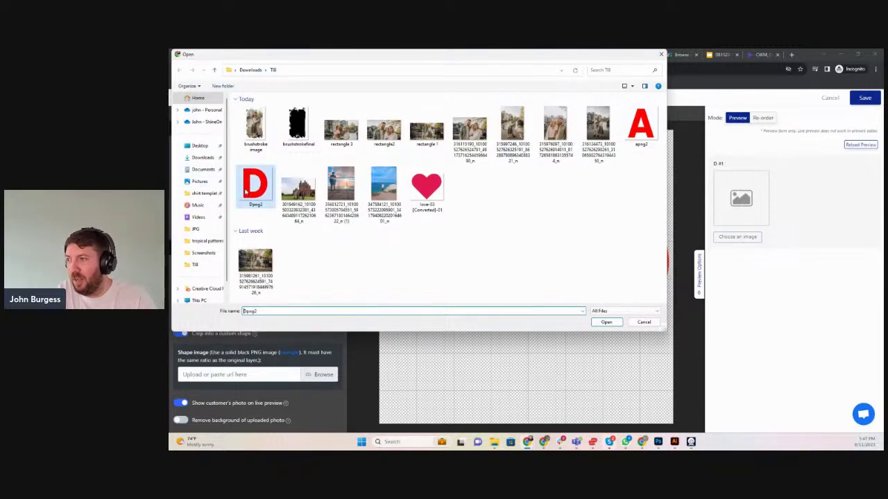
pyautogui.click(606, 322)
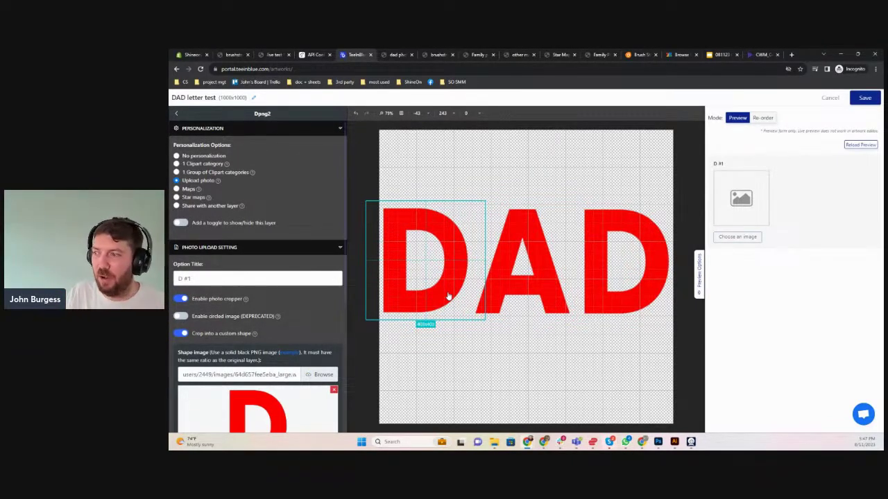
pyautogui.scroll(-3, 254, 340)
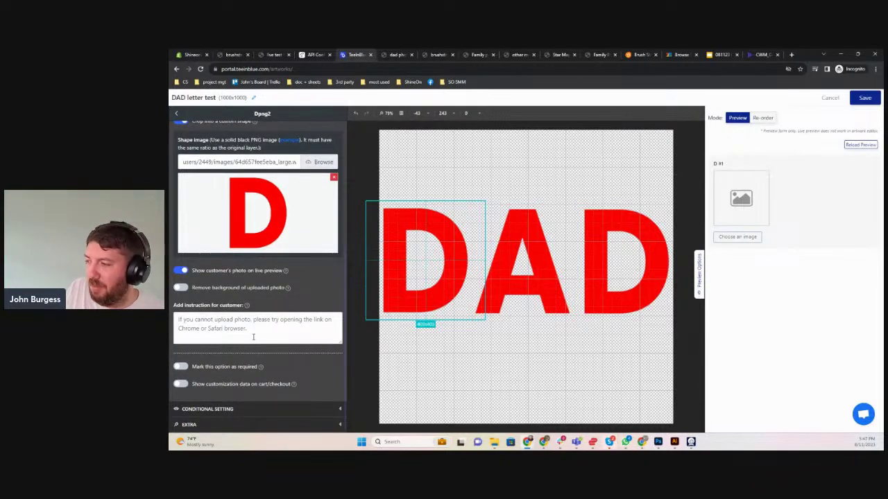
pyautogui.click(181, 366)
pyautogui.scroll(3, 197, 208)
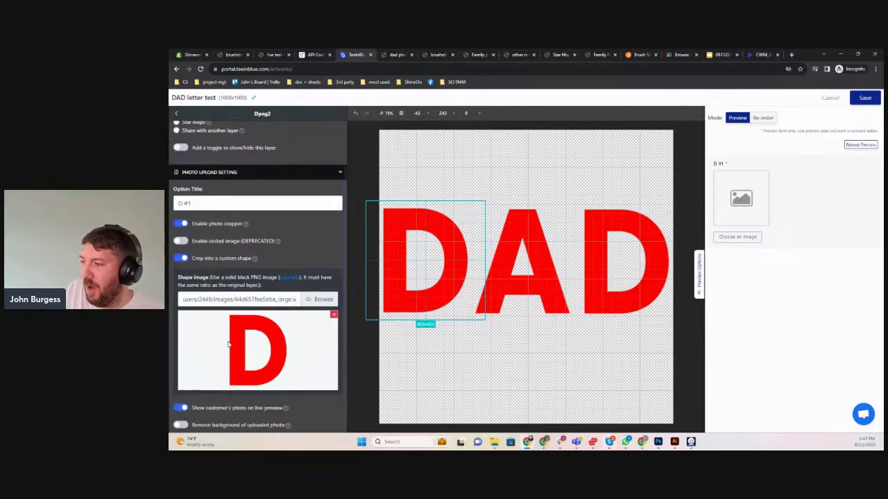
# Turn the A layer into a customer photo upload titled 'A'
pyautogui.click(179, 114)
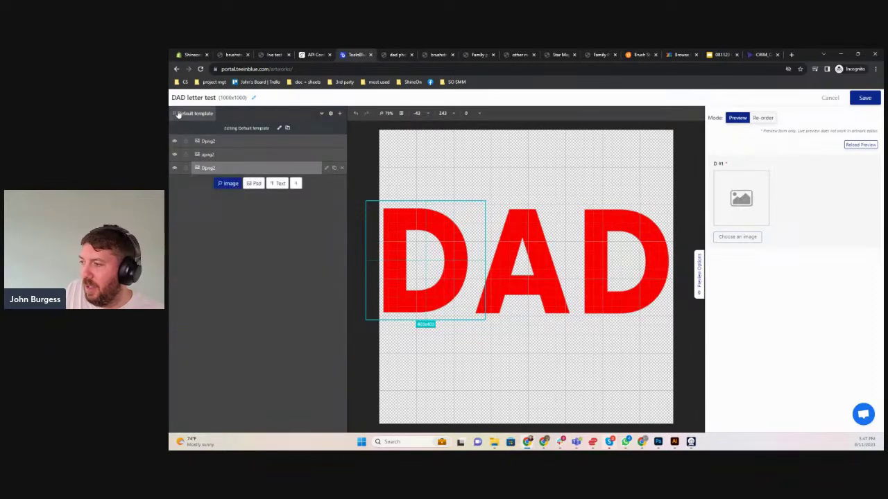
pyautogui.click(232, 155)
pyautogui.click(326, 155)
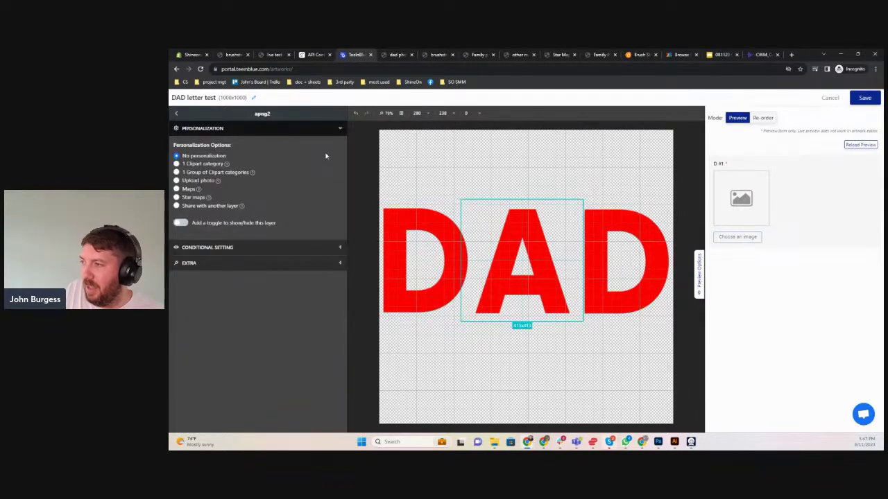
pyautogui.click(179, 181)
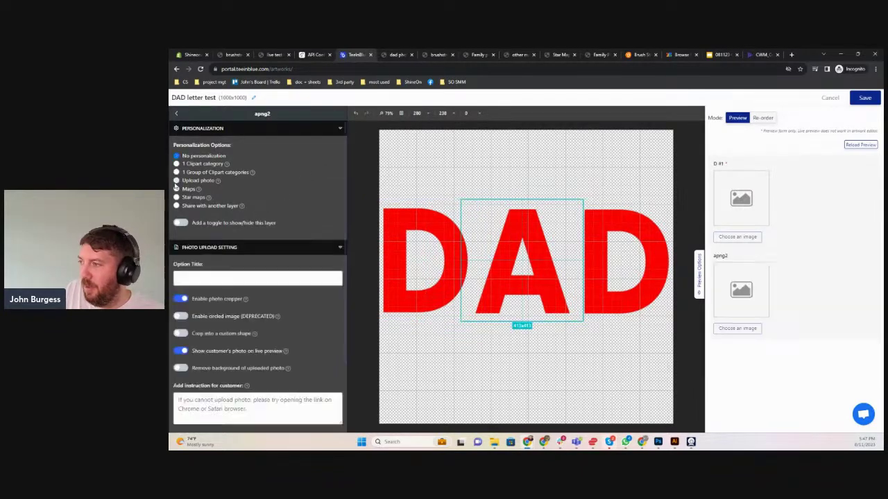
pyautogui.click(210, 275)
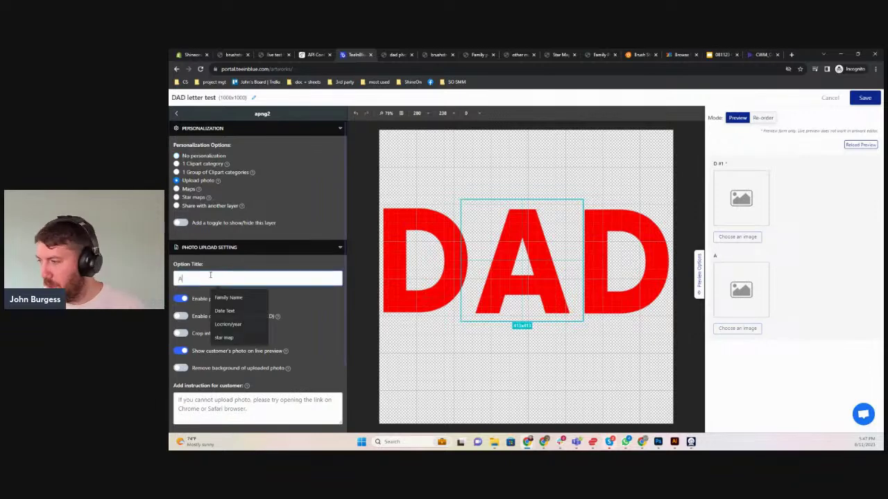
pyautogui.write('A')
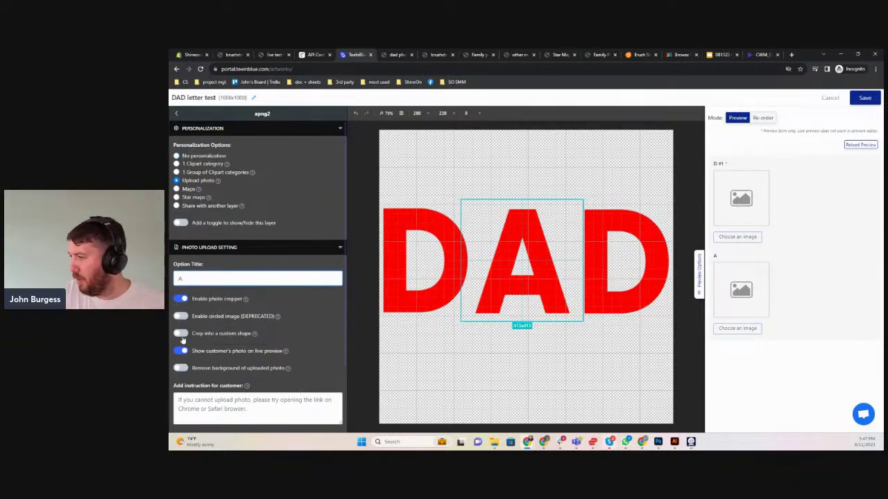
# Crop the A upload to the apng2 letter-A shape image
pyautogui.click(181, 334)
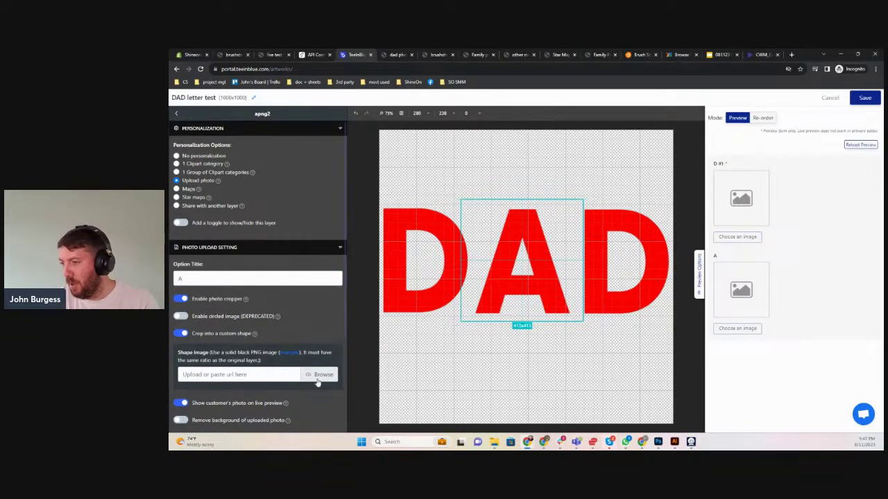
pyautogui.click(319, 378)
pyautogui.click(640, 128)
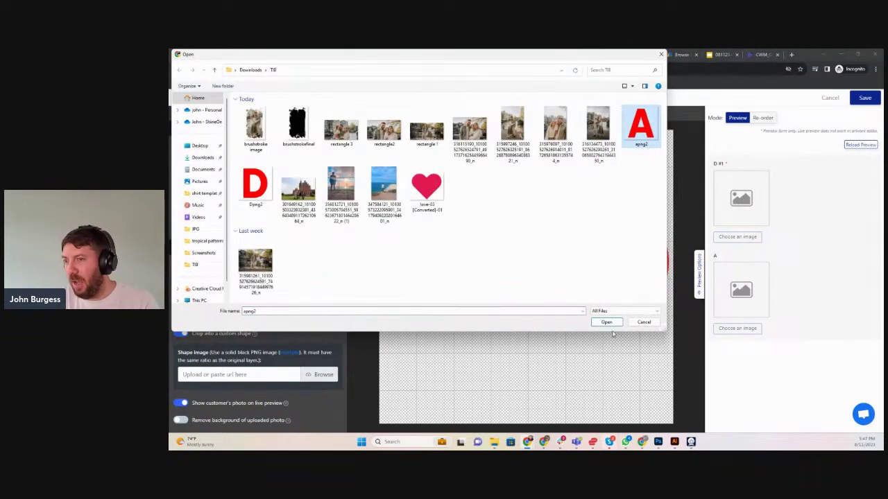
pyautogui.click(605, 323)
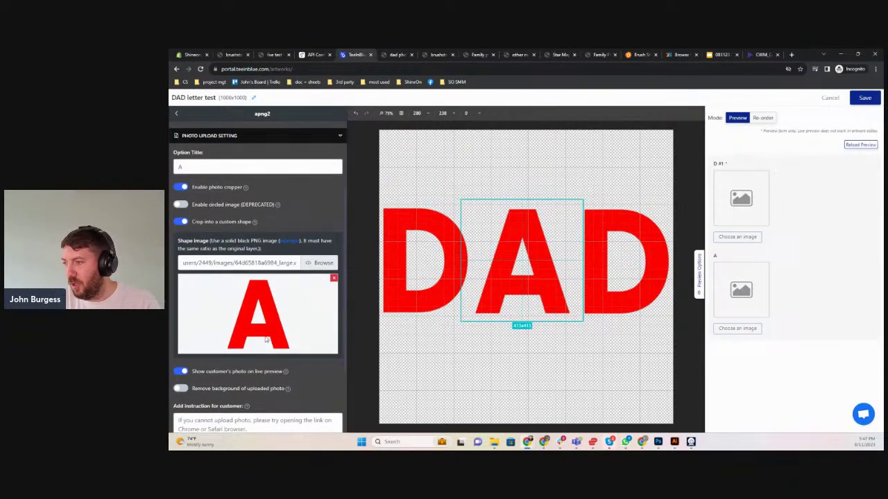
pyautogui.scroll(-3, 193, 407)
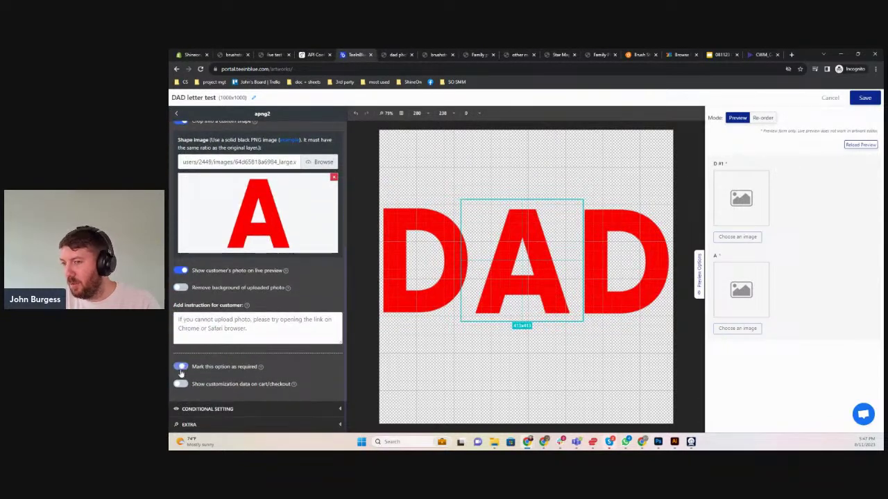
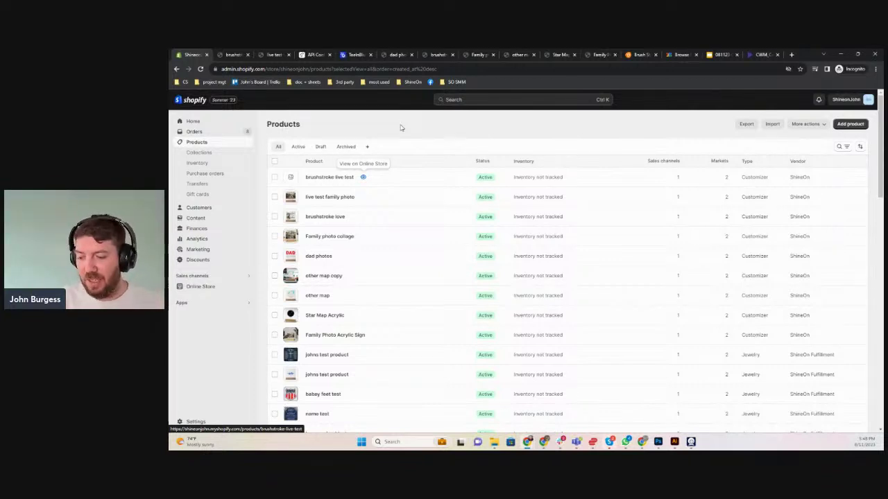
# Reload the Products list and view Dad Letters Live Test on the online store
pyautogui.press('F5')
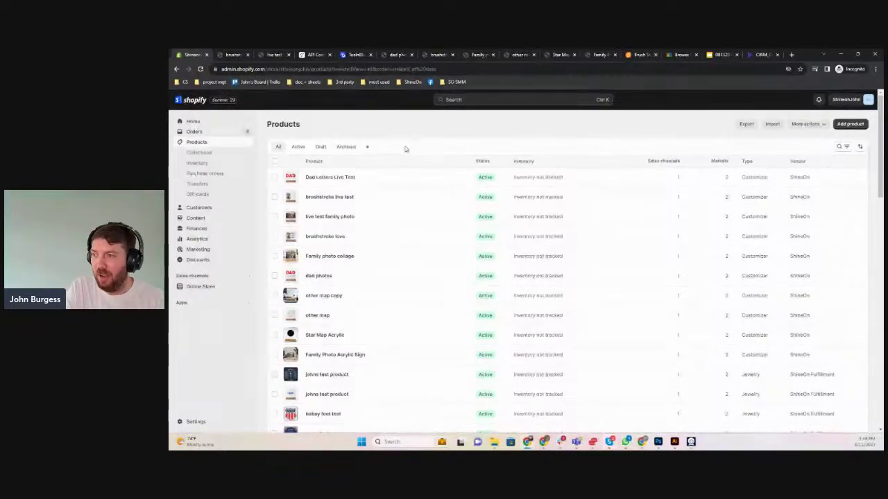
pyautogui.click(366, 178)
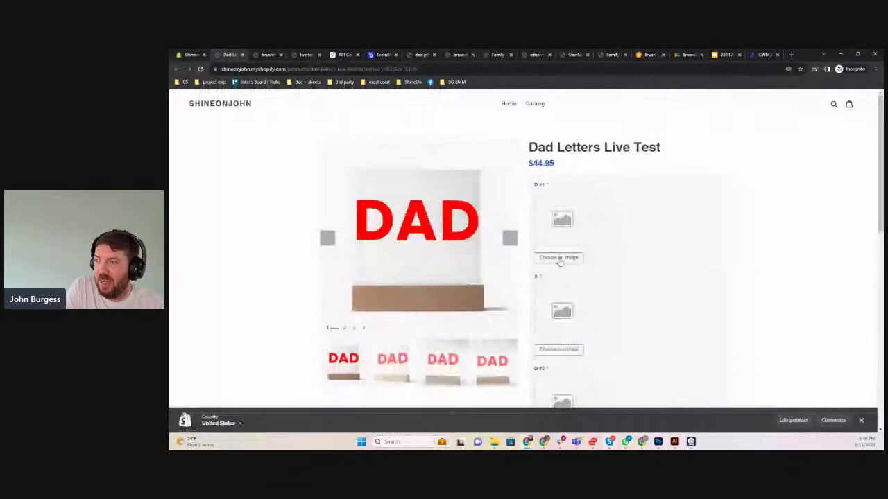
# Fill the first D with a photo, cropped to frame the person
pyautogui.click(559, 258)
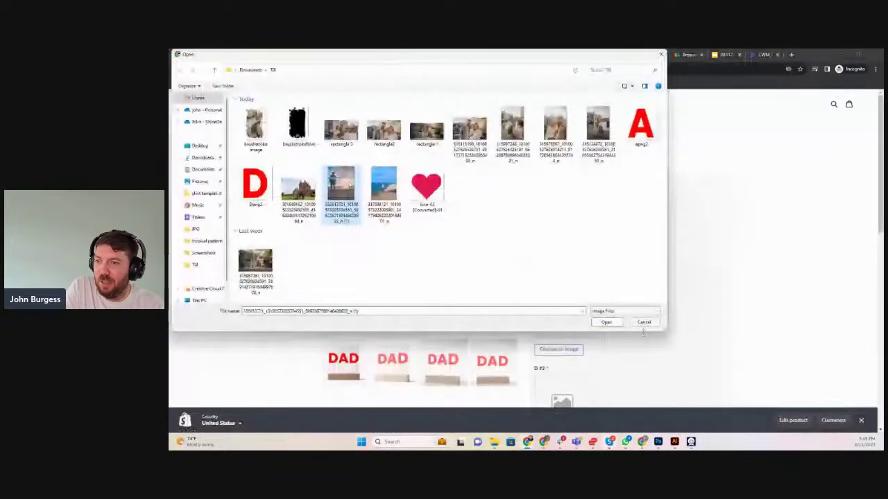
pyautogui.click(606, 321)
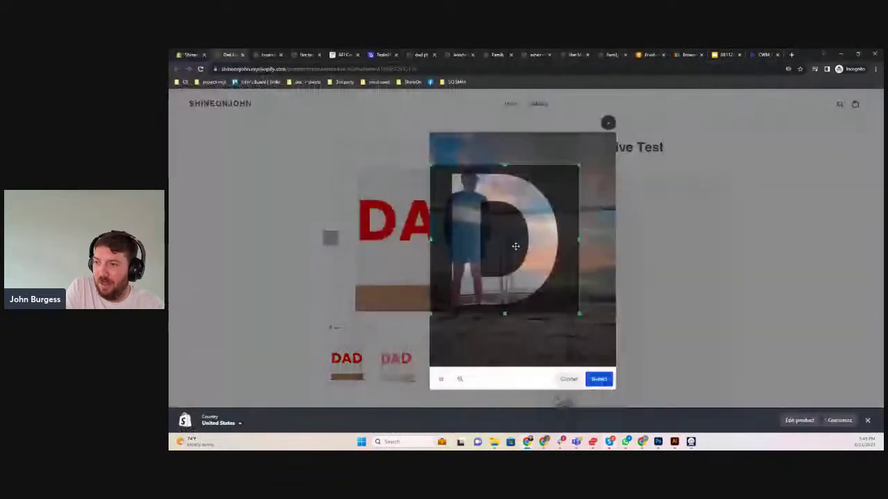
pyautogui.moveTo(515, 246); pyautogui.dragTo(514, 226)
pyautogui.moveTo(578, 291); pyautogui.dragTo(608, 337)
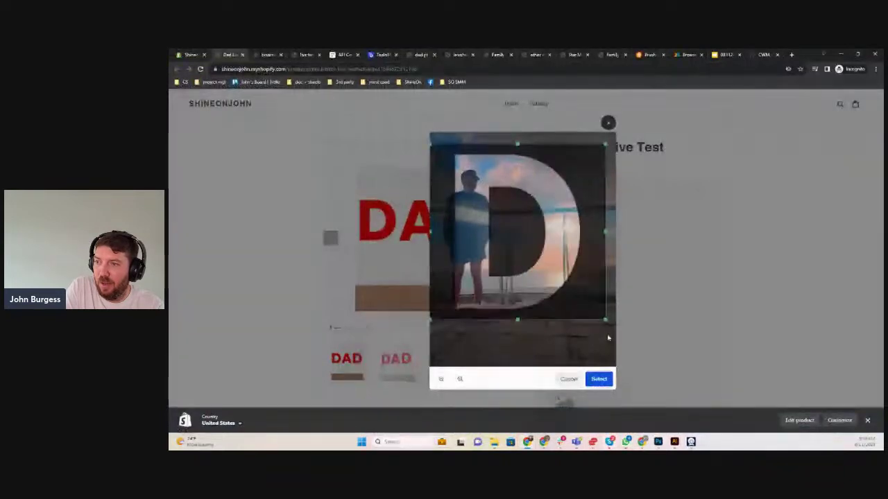
pyautogui.moveTo(537, 257); pyautogui.dragTo(538, 264)
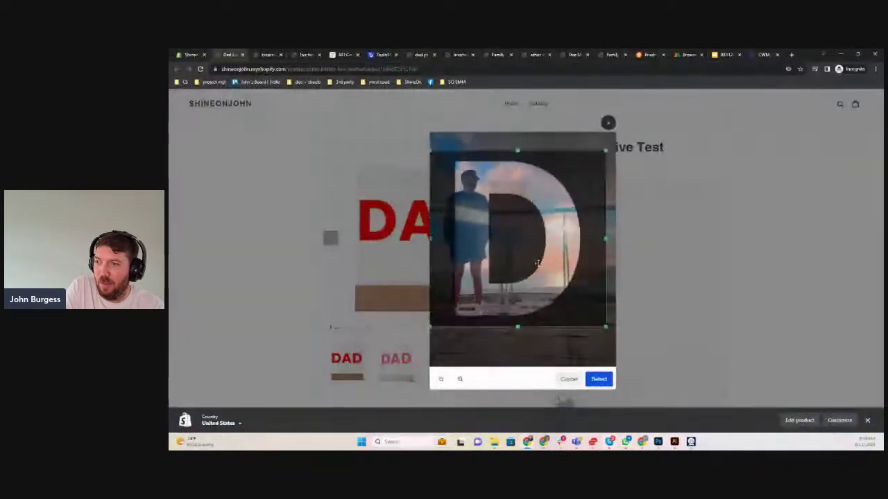
pyautogui.click(599, 379)
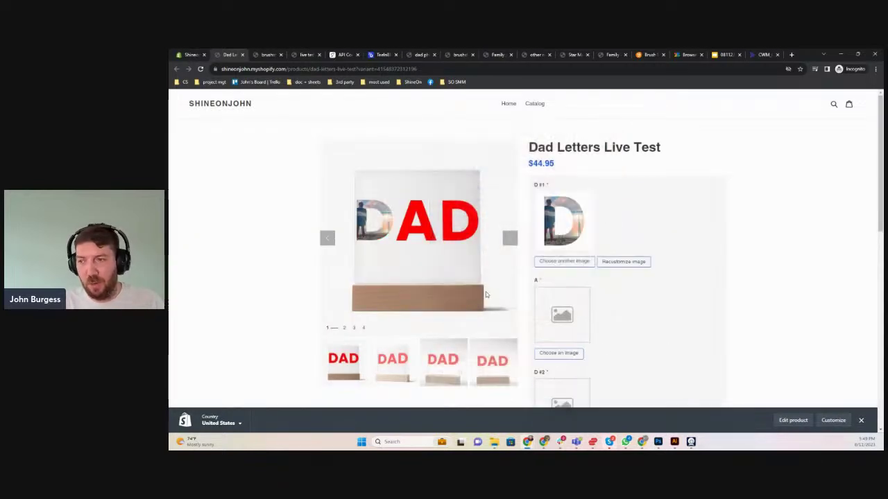
# Fill the A letter with the castle photo, cropped over the castle
pyautogui.click(558, 353)
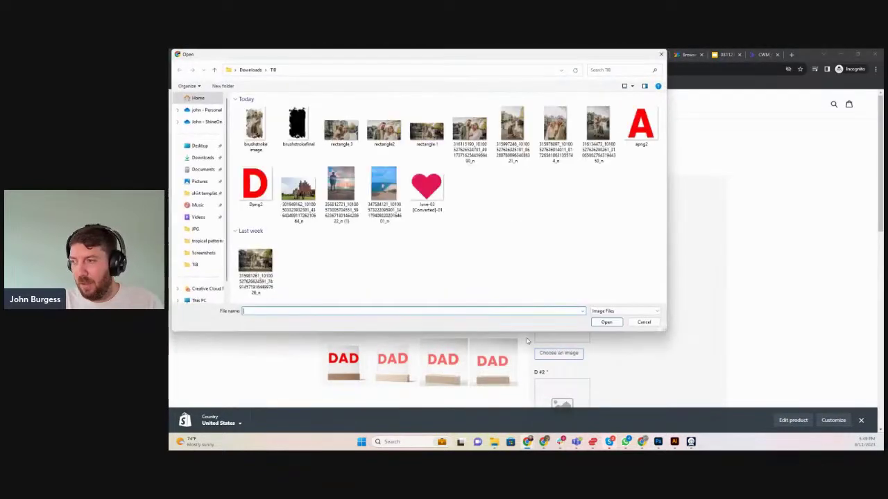
pyautogui.click(299, 193)
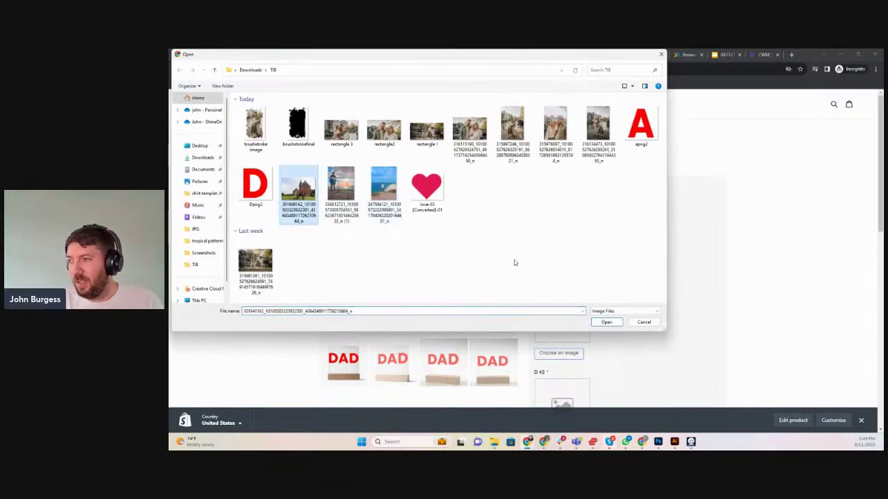
pyautogui.click(606, 322)
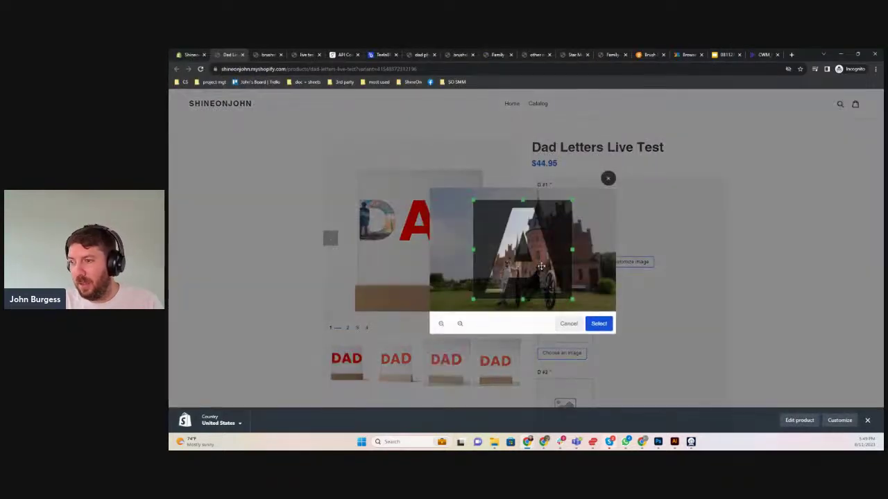
pyautogui.moveTo(541, 266); pyautogui.dragTo(544, 278)
pyautogui.click(598, 323)
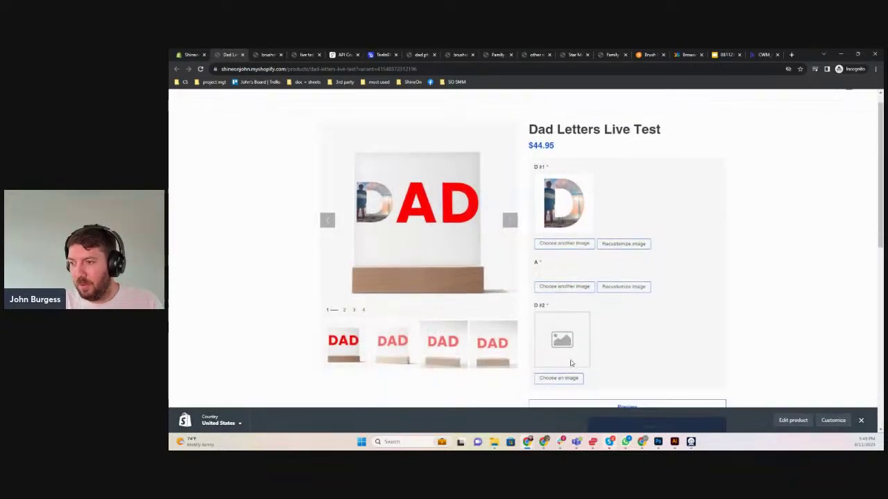
pyautogui.scroll(-2, 561, 350)
# Try cropping the beach photo for the second D, then discard it
pyautogui.click(554, 338)
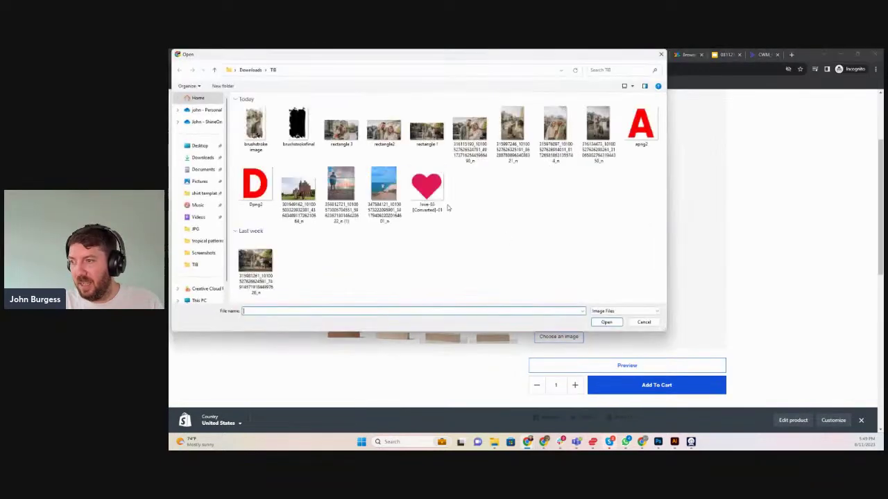
pyautogui.click(383, 191)
pyautogui.click(606, 322)
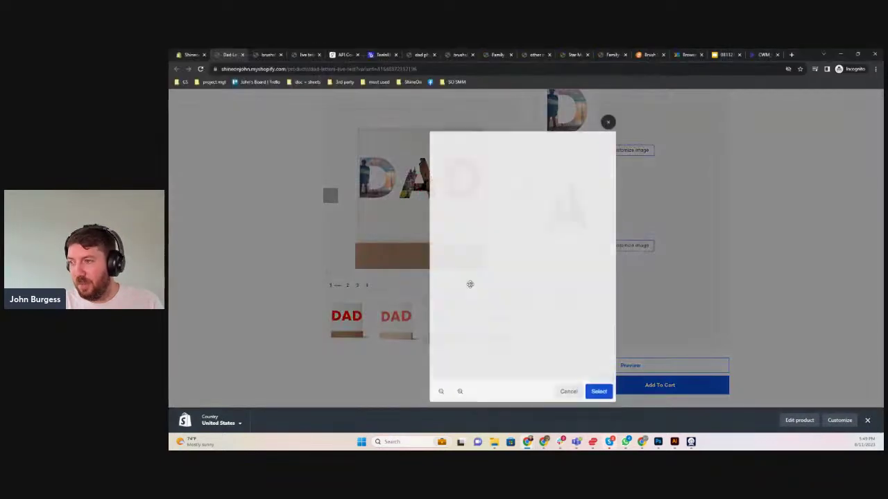
pyautogui.moveTo(562, 310); pyautogui.dragTo(502, 309)
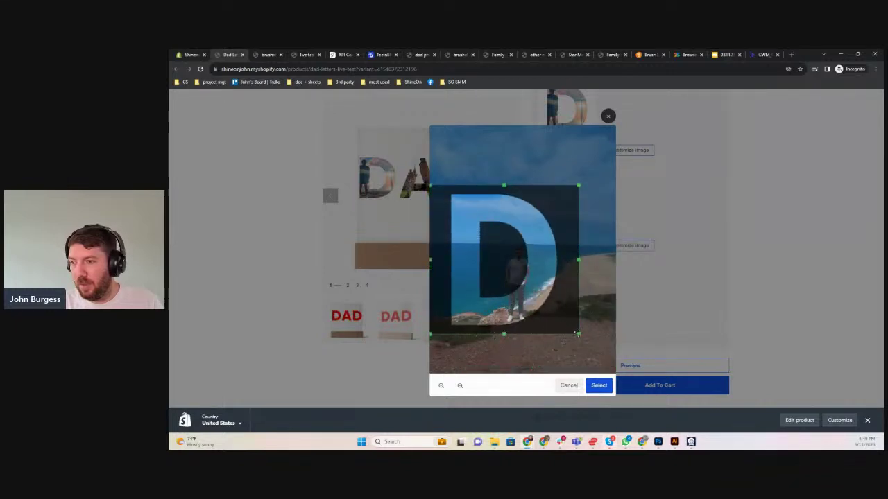
pyautogui.moveTo(578, 335); pyautogui.dragTo(596, 352)
pyautogui.moveTo(501, 297); pyautogui.dragTo(501, 265)
pyautogui.click(569, 385)
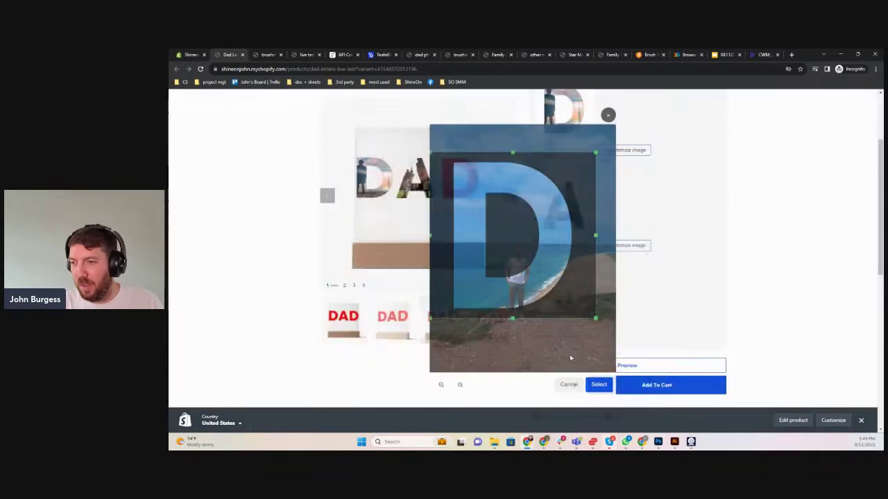
# Fill the second D with the rectangle 1 photo, cropped around the couple
pyautogui.click(560, 338)
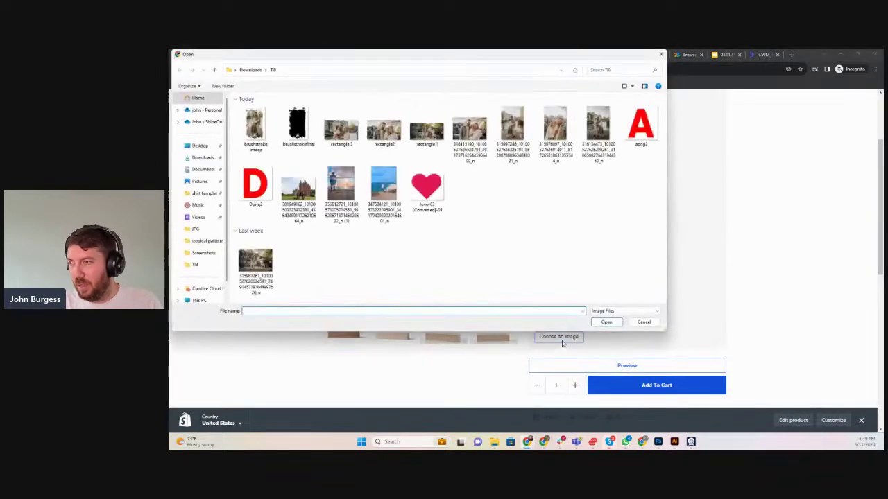
pyautogui.click(436, 135)
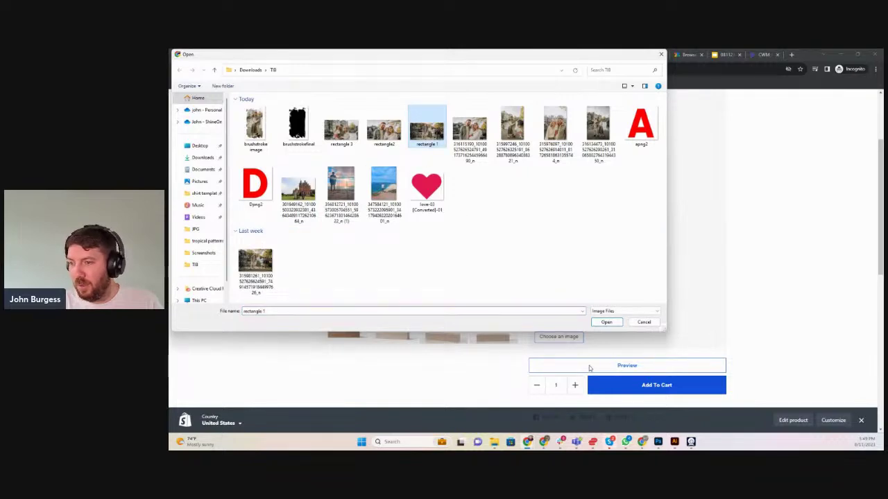
pyautogui.click(595, 325)
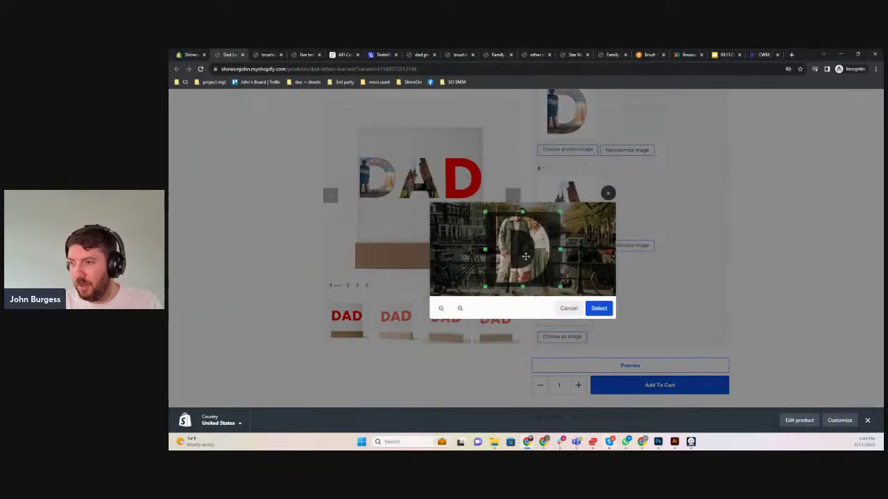
pyautogui.moveTo(513, 249)
pyautogui.mouseDown()
pyautogui.moveTo(533, 249)
pyautogui.moveTo(524, 250)
pyautogui.mouseUp()
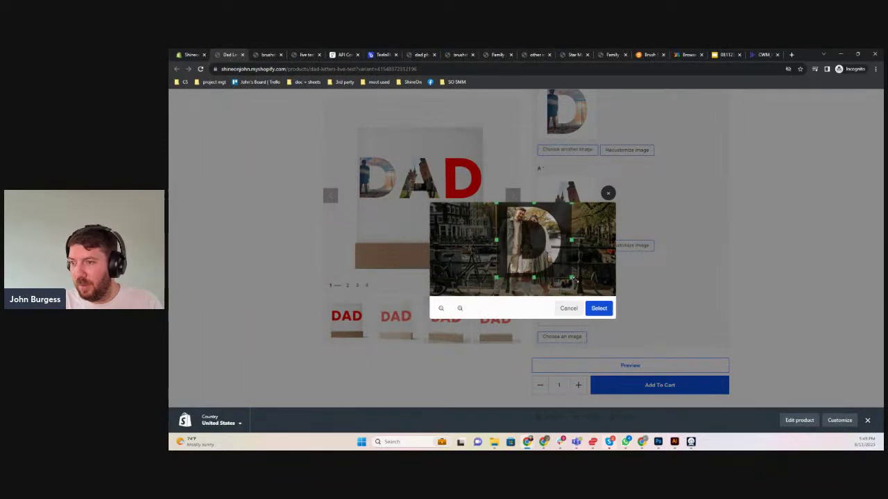
pyautogui.moveTo(573, 280); pyautogui.dragTo(590, 294)
pyautogui.moveTo(536, 239)
pyautogui.mouseDown()
pyautogui.moveTo(555, 251)
pyautogui.moveTo(545, 251)
pyautogui.mouseUp()
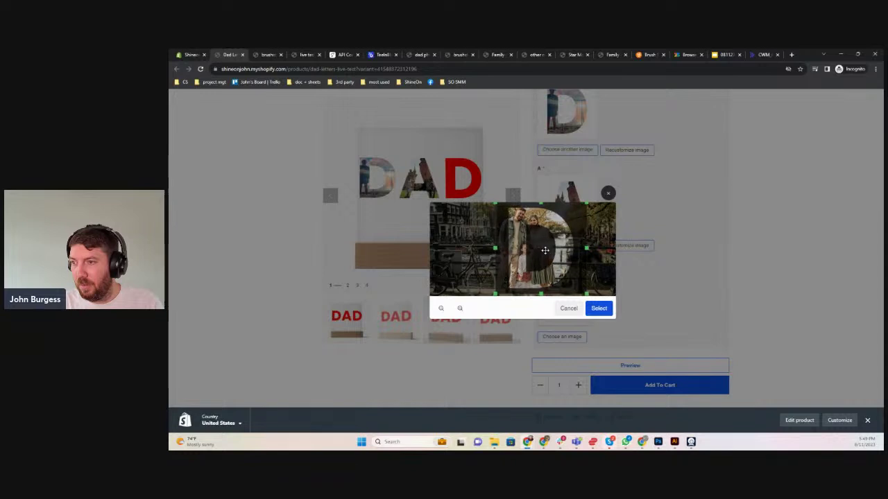
pyautogui.click(592, 308)
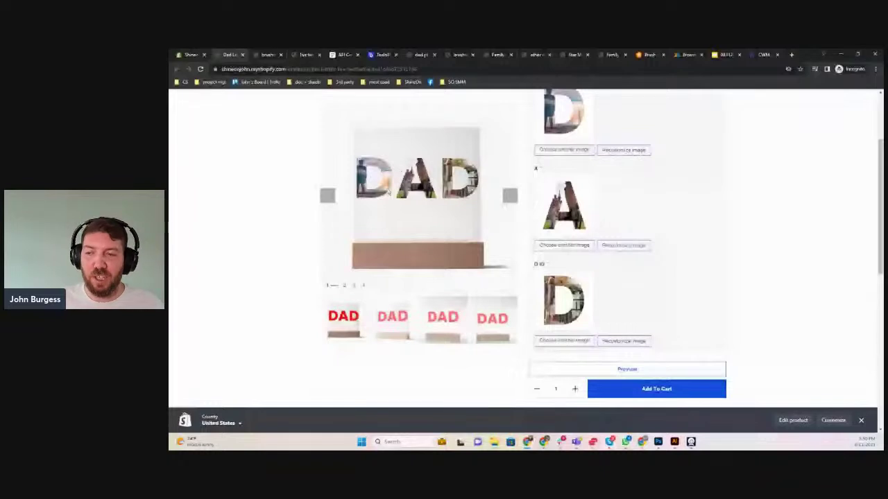
pyautogui.click(580, 369)
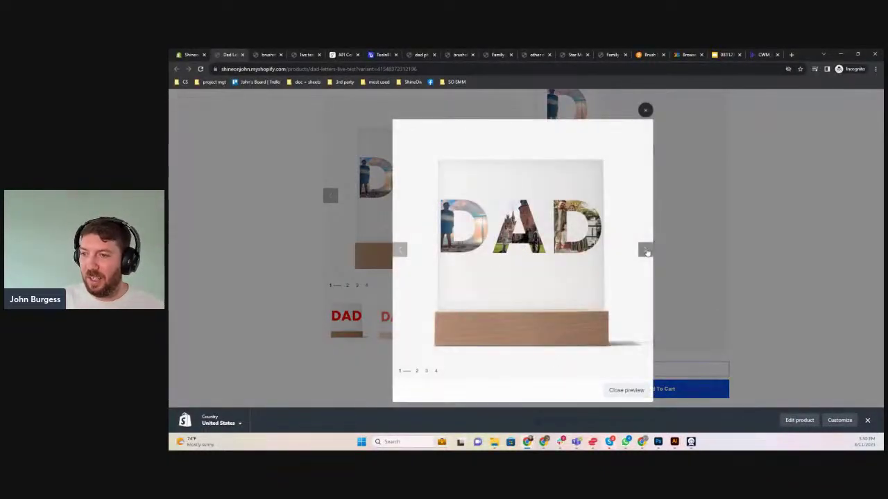
pyautogui.click(645, 250)
pyautogui.click(645, 250)
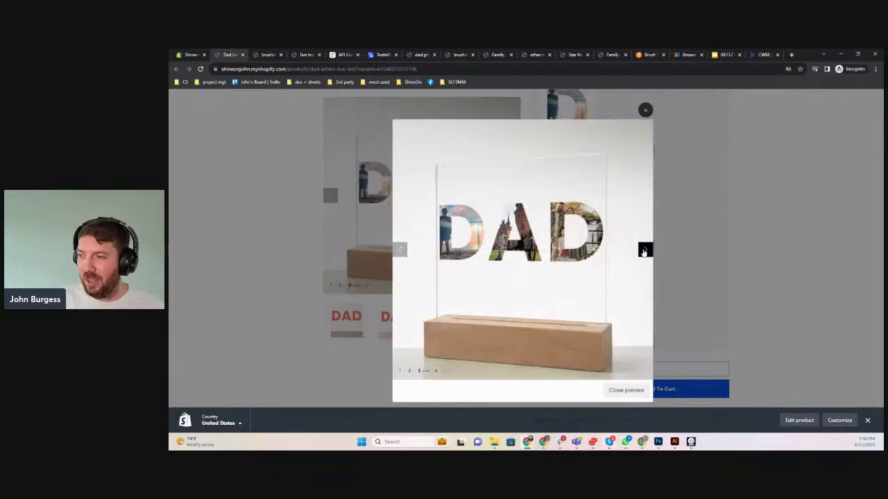
pyautogui.click(645, 250)
pyautogui.click(645, 250)
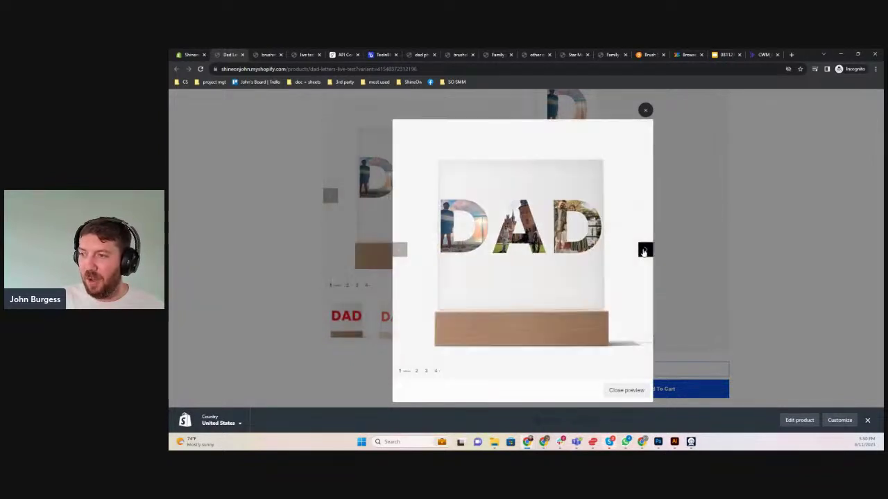
pyautogui.click(645, 250)
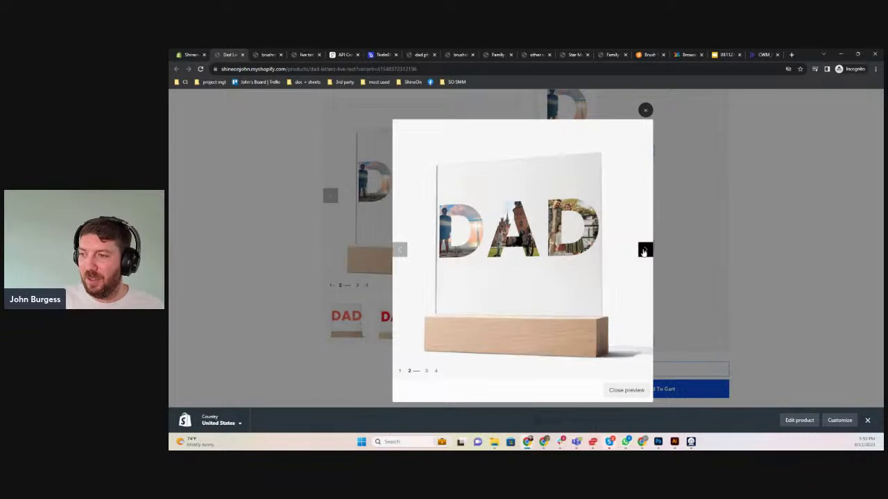
pyautogui.click(645, 251)
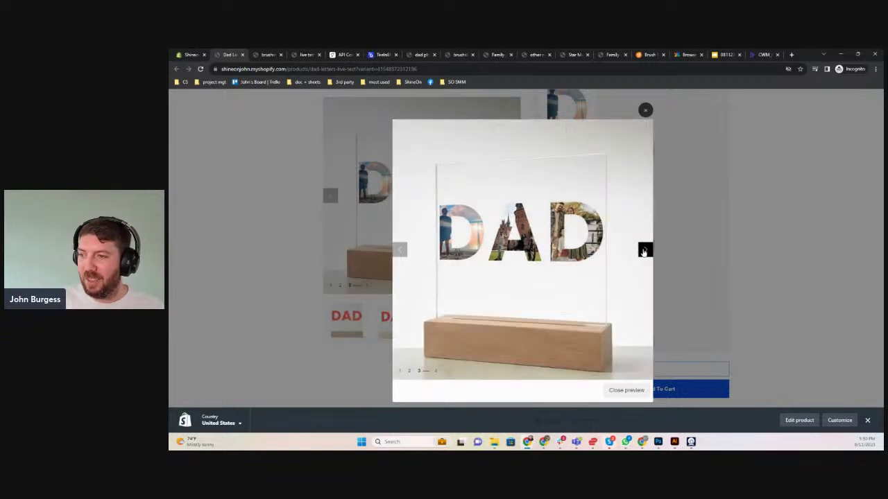
pyautogui.click(645, 111)
pyautogui.scroll(3, 689, 184)
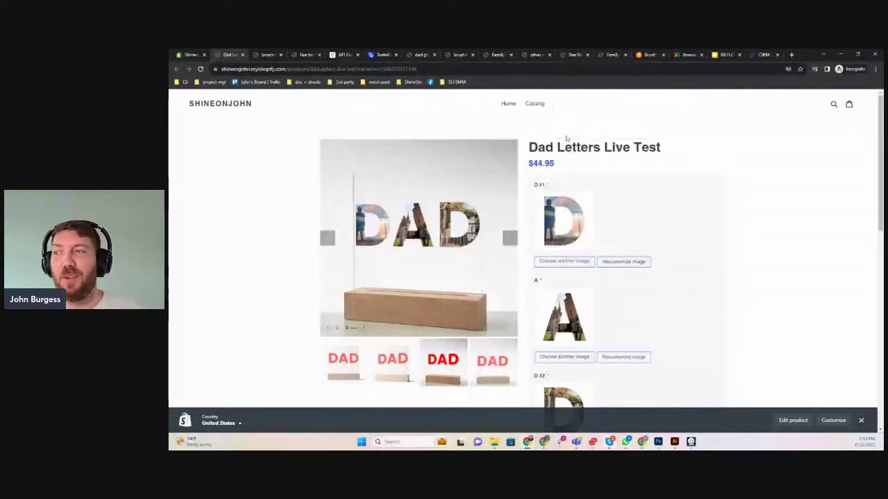
# Cycle through the open live test product tabs, ending on the Teeinblue campaign editor
pyautogui.click(267, 60)
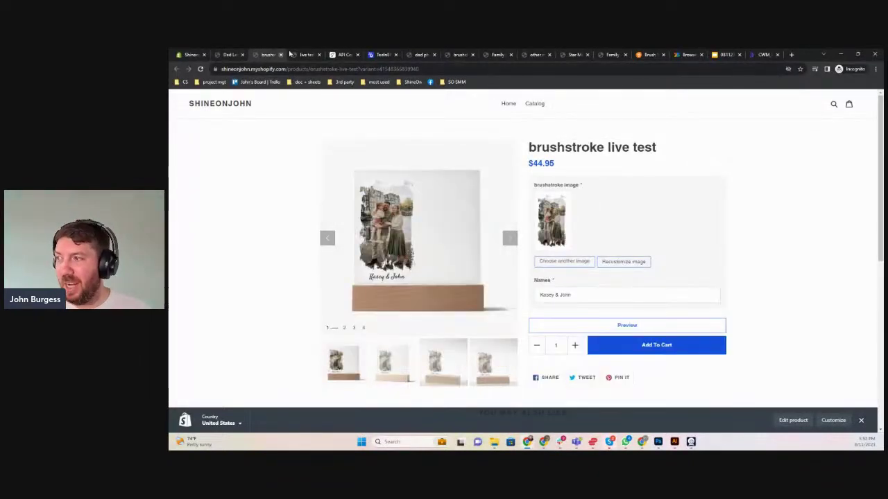
pyautogui.click(310, 55)
pyautogui.click(271, 58)
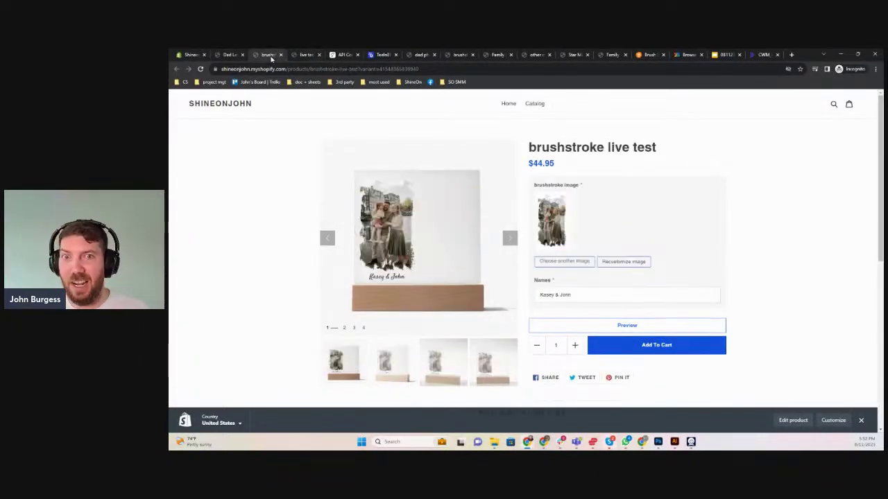
pyautogui.click(229, 54)
pyautogui.click(262, 54)
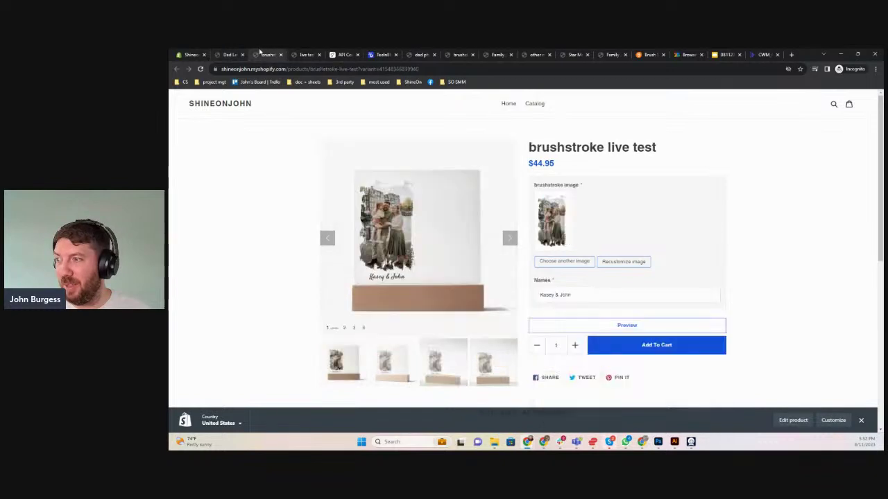
pyautogui.click(302, 54)
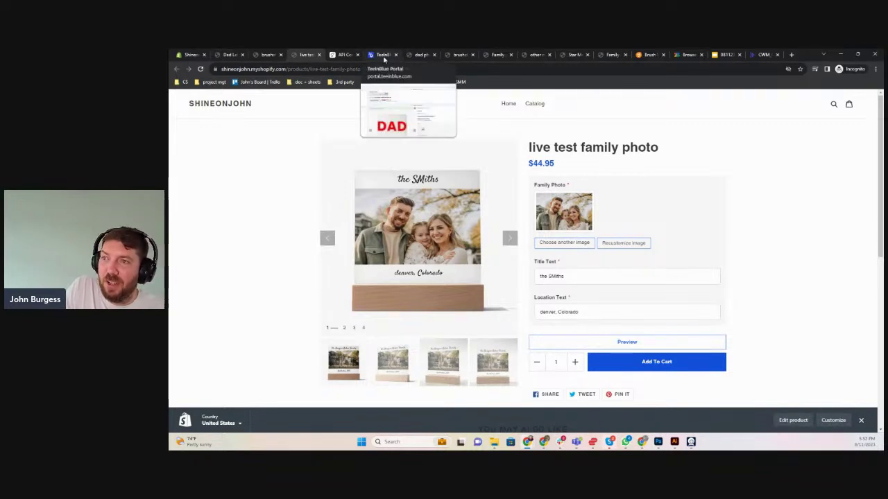
pyautogui.click(384, 55)
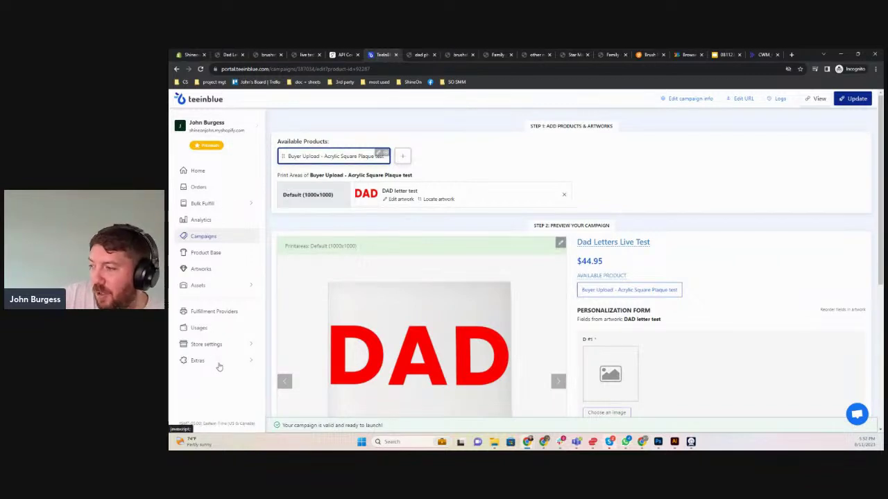
# Open the star maps generator from Extras and make the stars red #FF0000
pyautogui.click(219, 365)
pyautogui.click(217, 378)
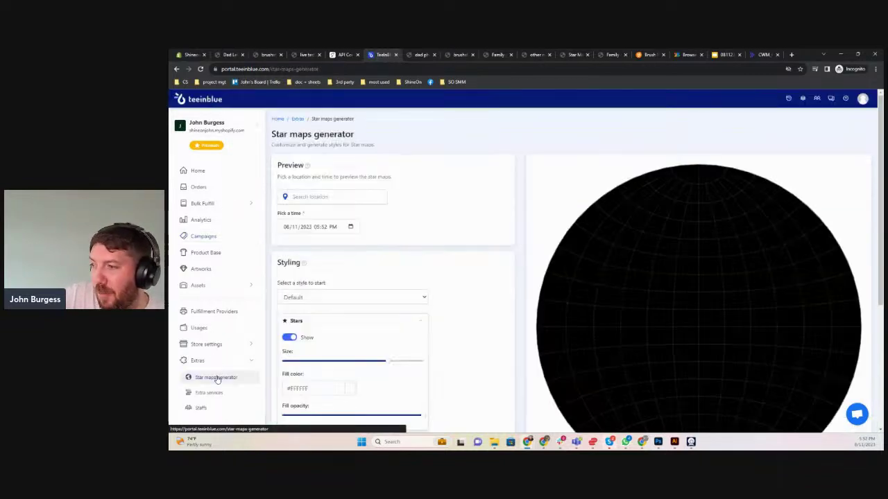
pyautogui.scroll(-3, 521, 185)
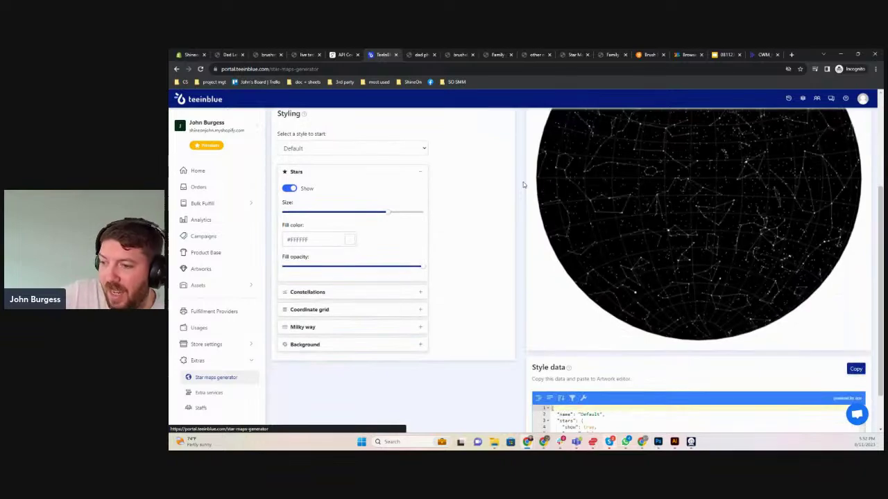
pyautogui.scroll(-1, 523, 182)
pyautogui.scroll(3, 523, 182)
pyautogui.scroll(-2, 522, 181)
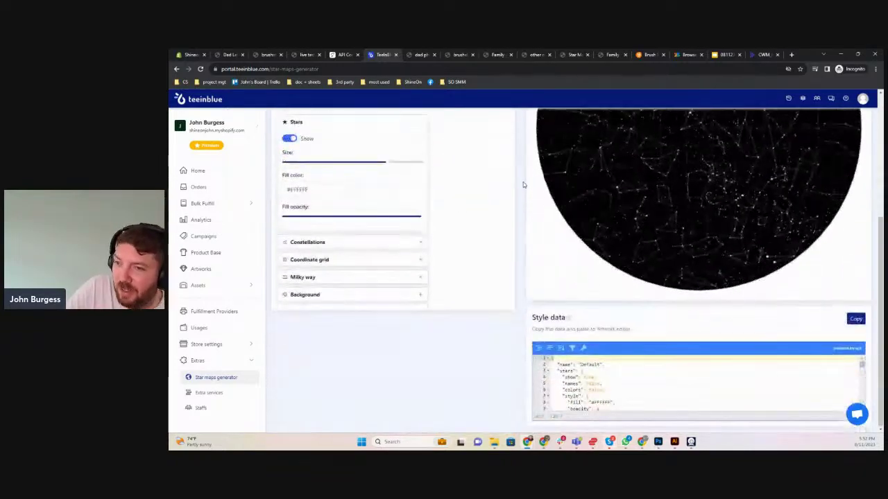
pyautogui.scroll(2, 523, 182)
pyautogui.scroll(-2, 523, 183)
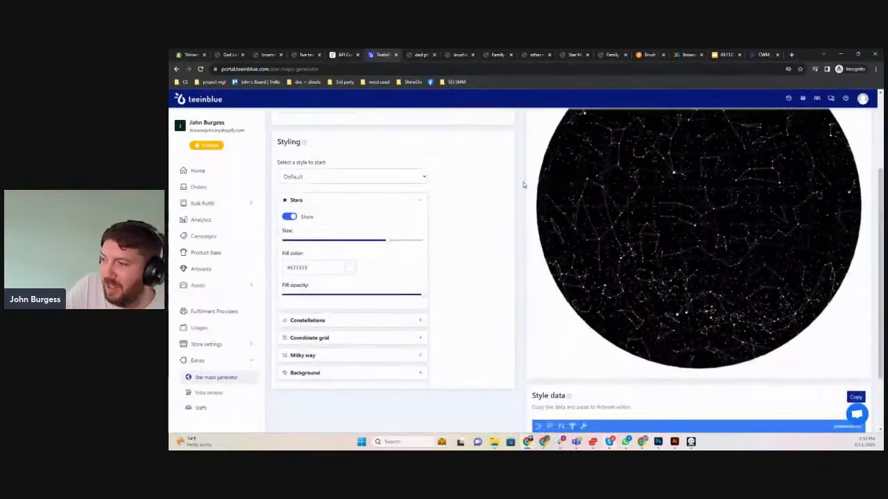
pyautogui.scroll(2, 523, 183)
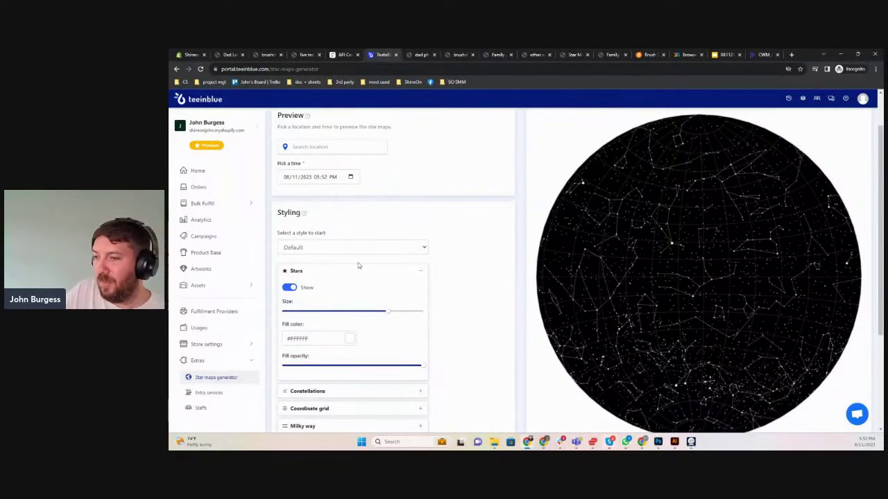
pyautogui.click(348, 339)
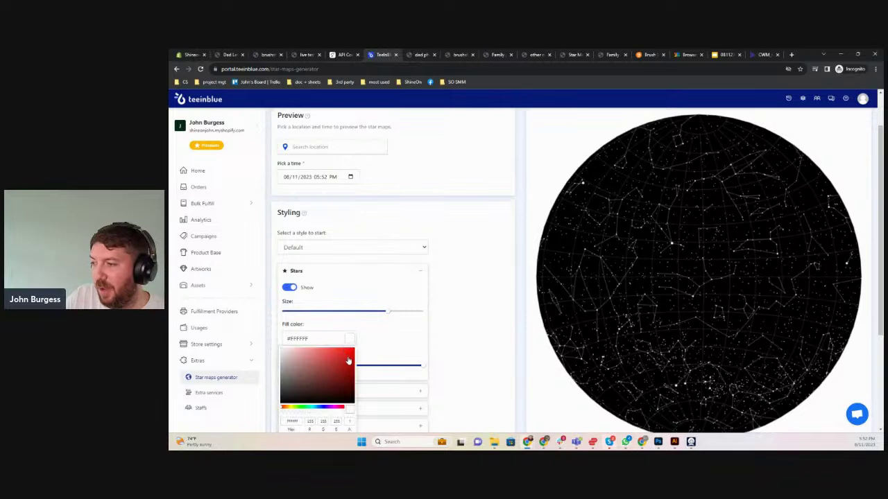
pyautogui.click(351, 350)
pyautogui.click(358, 342)
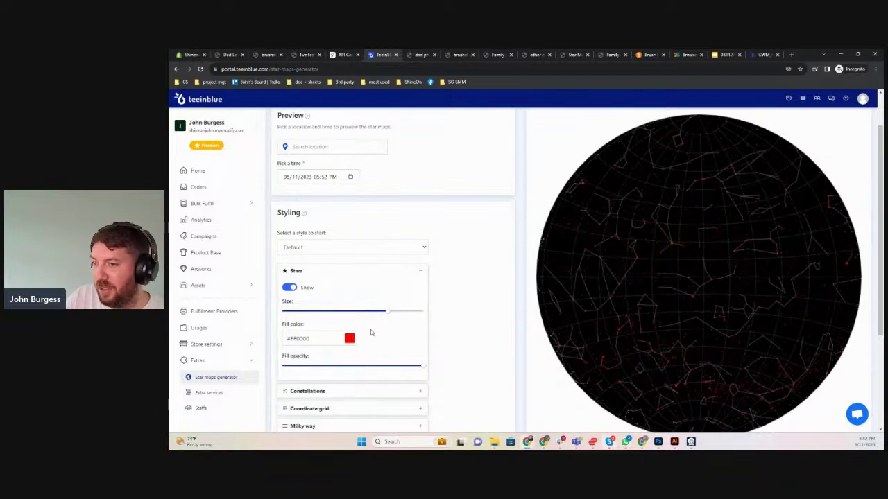
# Make constellation lines green and show constellation names in magenta #FF00F6
pyautogui.scroll(-2, 370, 329)
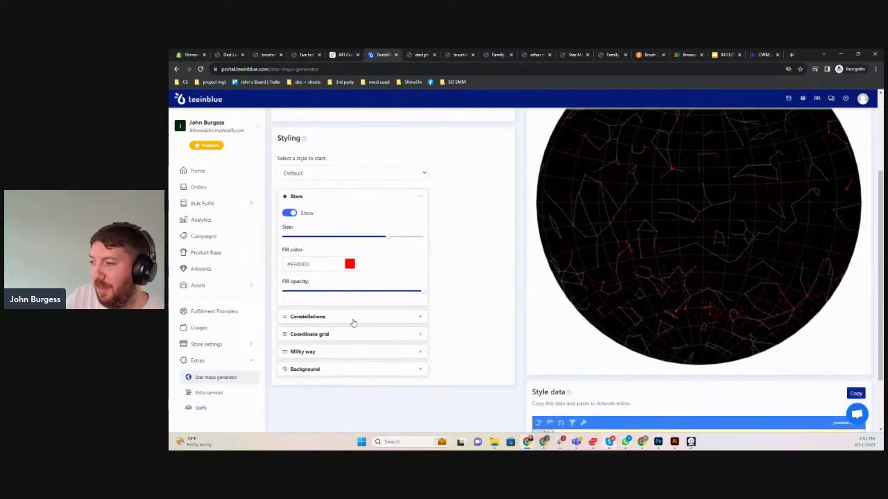
pyautogui.click(354, 320)
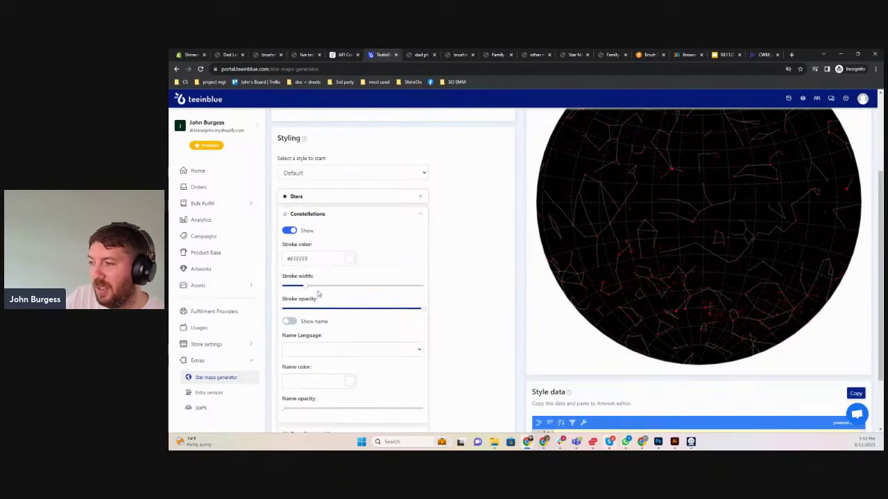
pyautogui.click(349, 259)
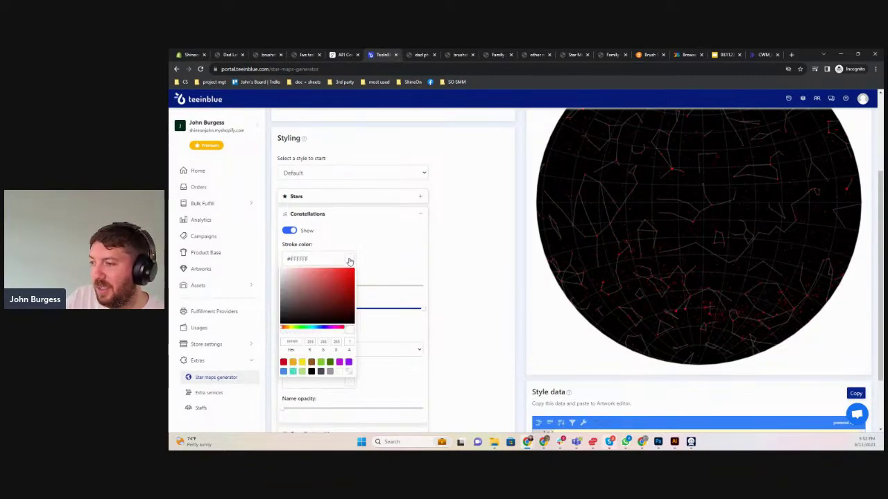
pyautogui.click(302, 328)
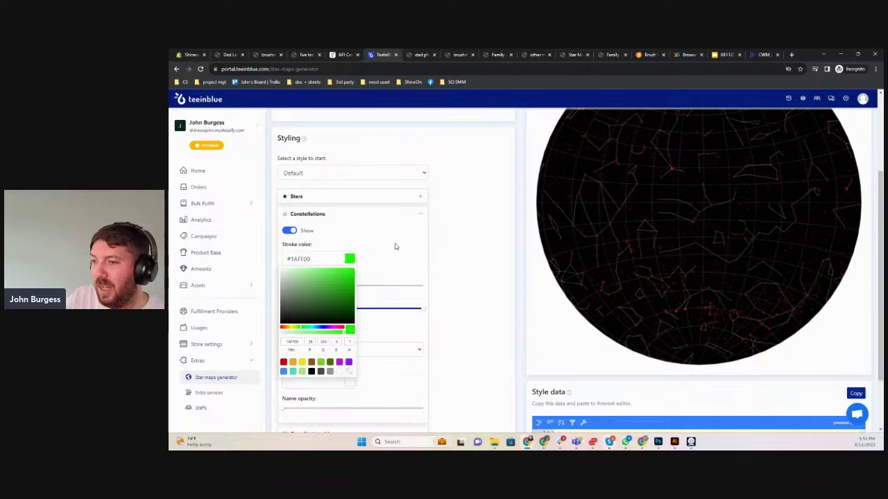
pyautogui.click(400, 281)
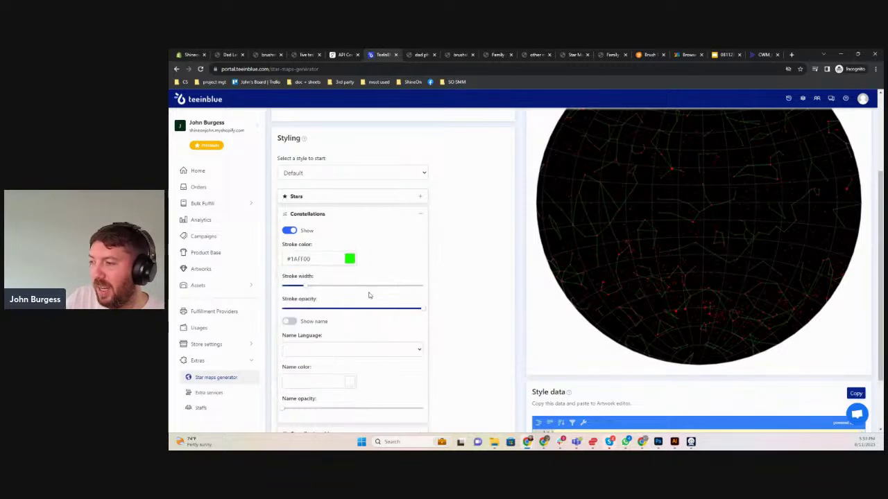
pyautogui.click(290, 322)
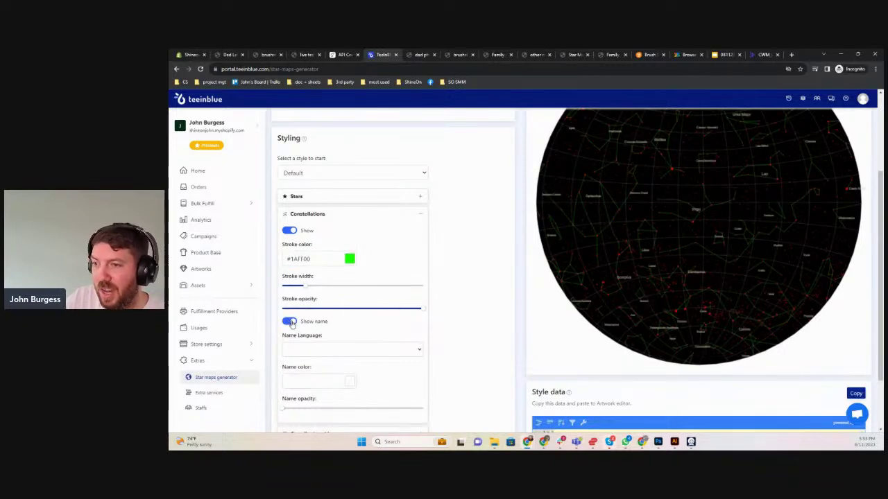
pyautogui.click(366, 352)
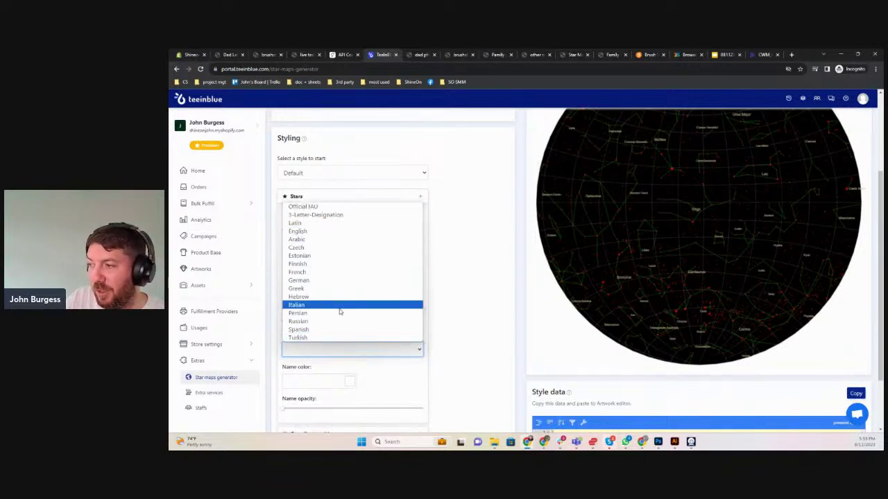
pyautogui.click(412, 372)
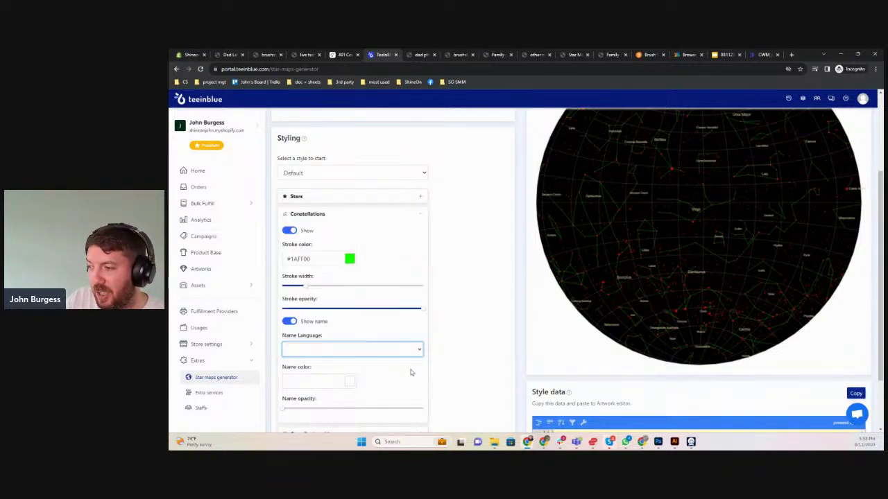
pyautogui.click(351, 382)
pyautogui.scroll(-2, 345, 382)
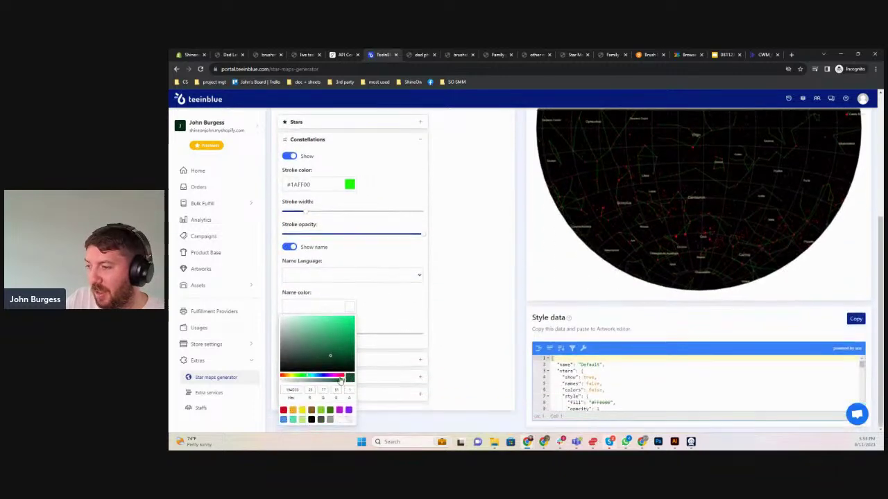
pyautogui.click(338, 376)
pyautogui.click(354, 324)
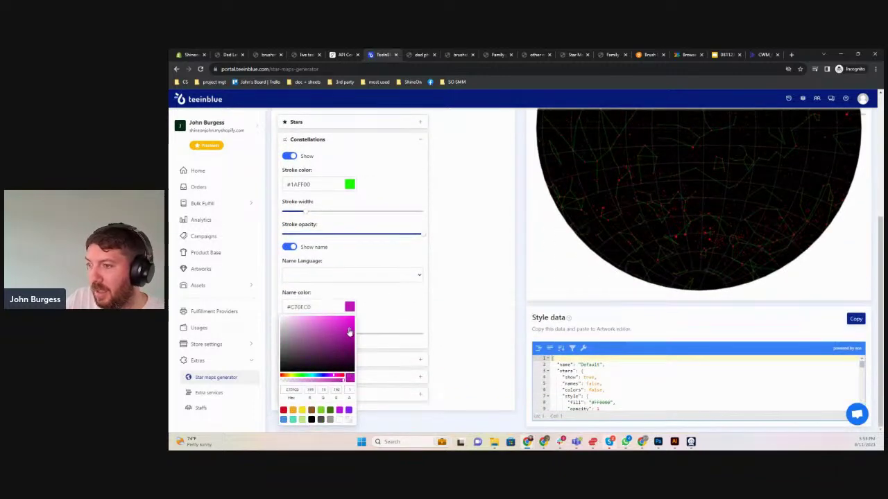
pyautogui.click(410, 294)
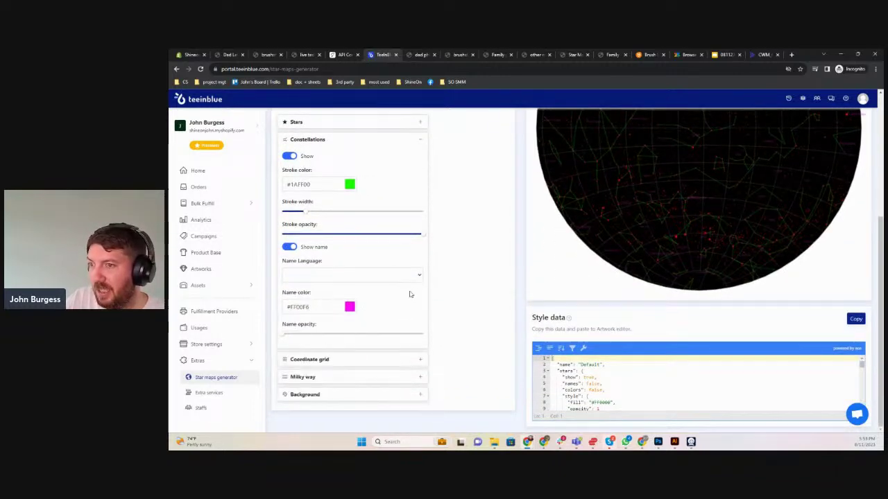
# Hide the coordinate grid and show the Milky Way in bright green #04FF80
pyautogui.click(330, 359)
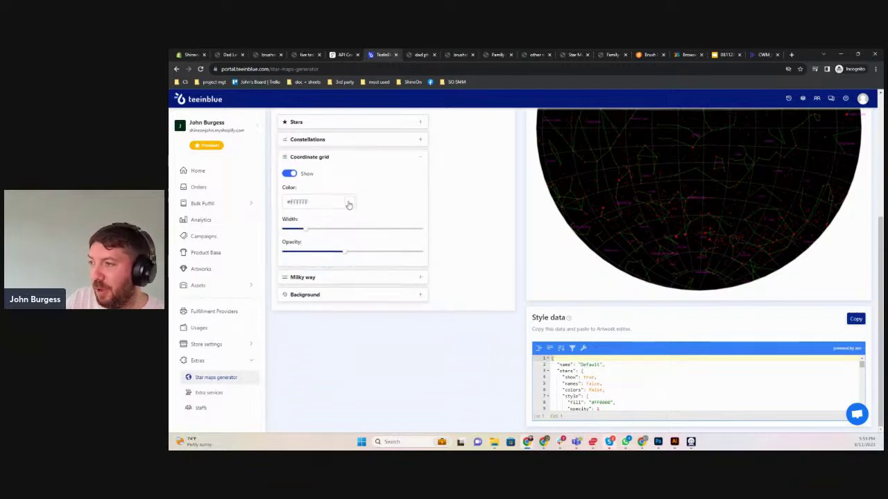
pyautogui.click(288, 174)
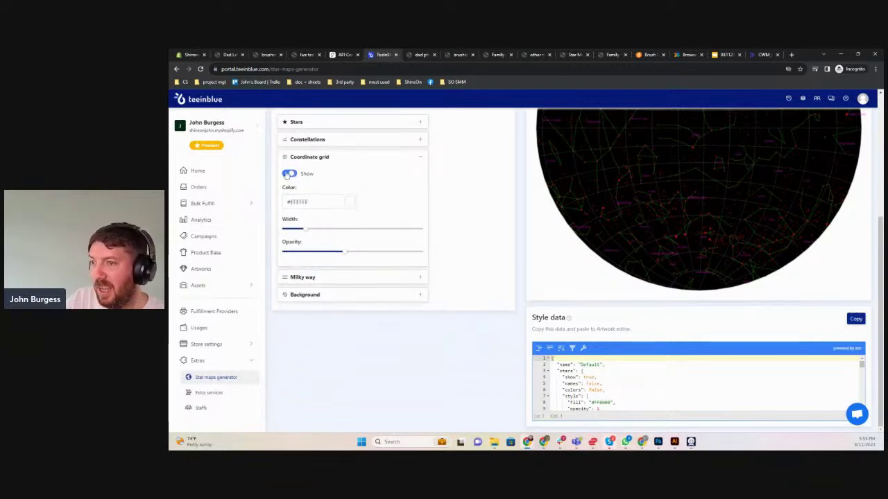
pyautogui.click(321, 280)
pyautogui.click(289, 192)
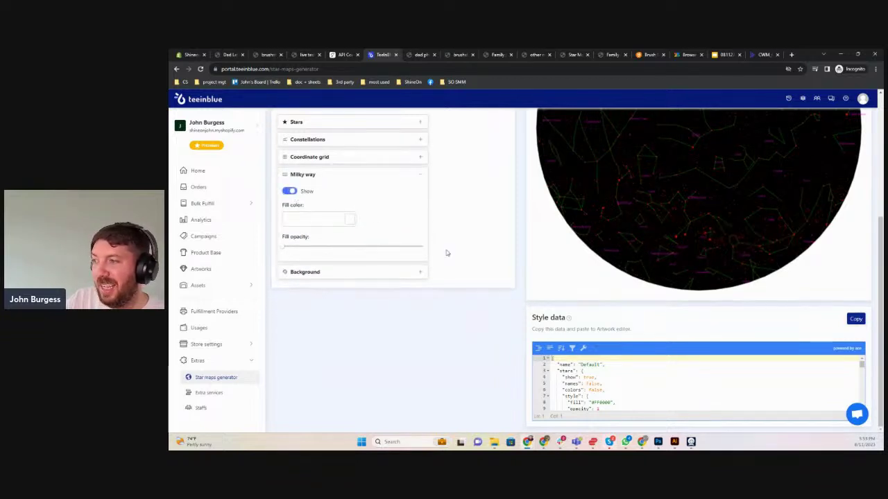
pyautogui.scroll(3, 458, 260)
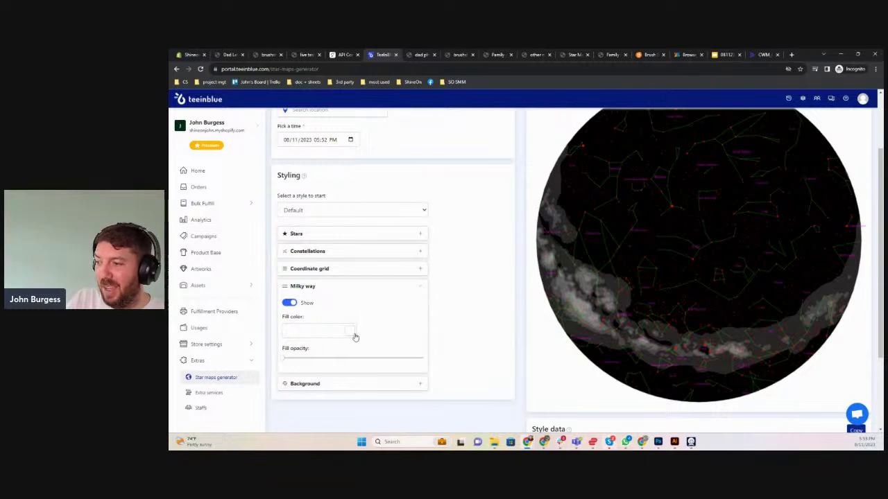
pyautogui.click(352, 332)
pyautogui.click(351, 342)
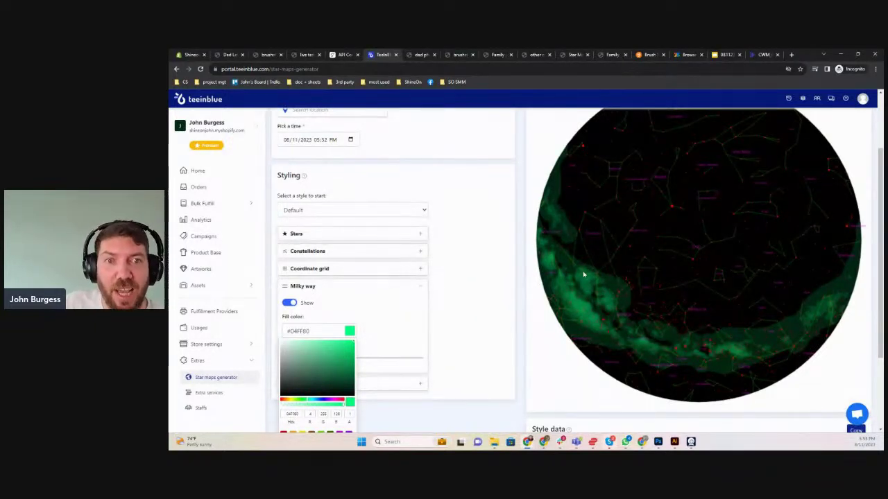
pyautogui.scroll(-3, 408, 357)
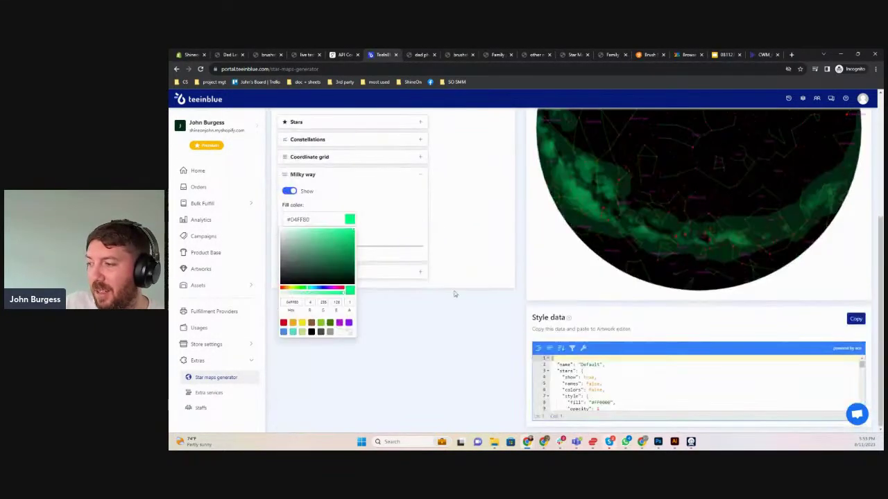
pyautogui.click(484, 280)
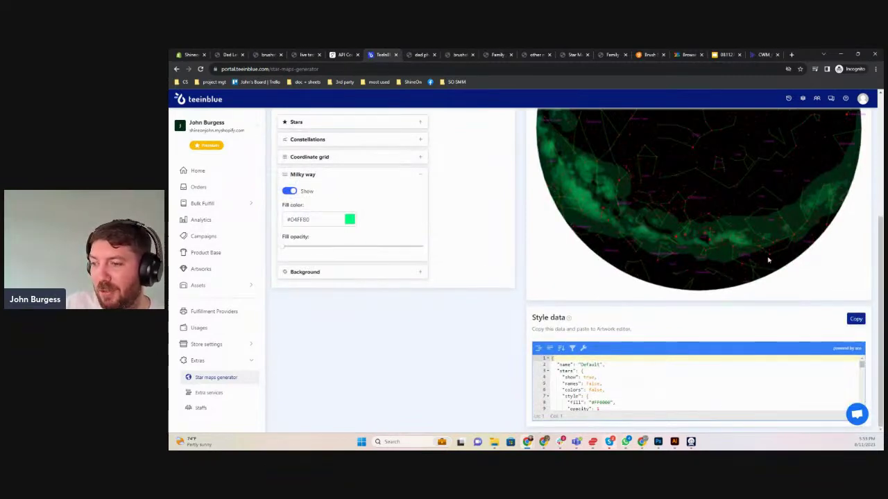
# Set the star map background colour to deep purple #30046C
pyautogui.click(306, 271)
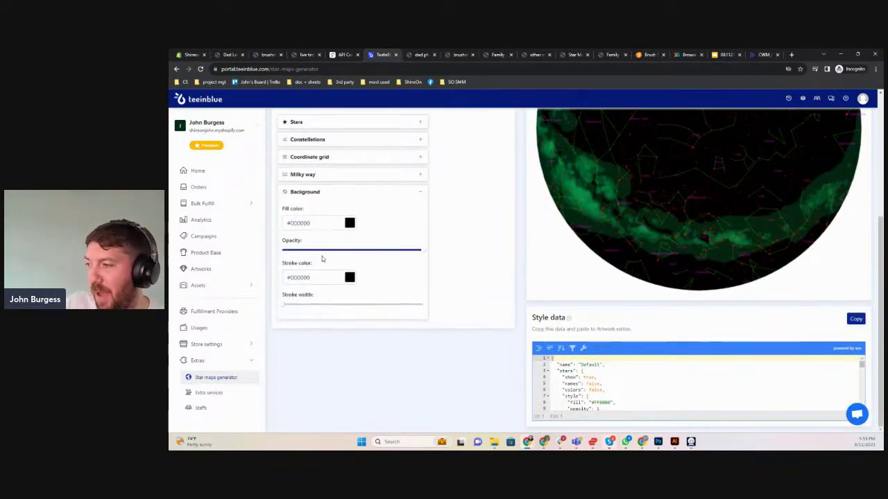
pyautogui.click(350, 223)
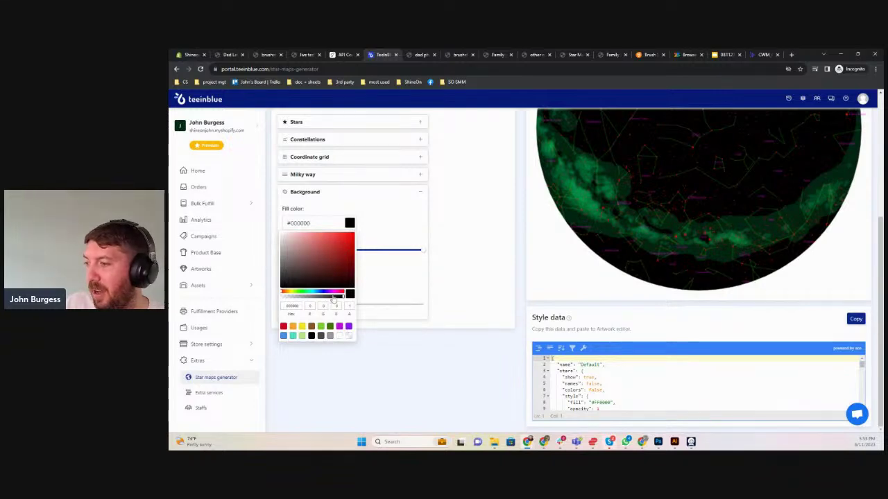
pyautogui.moveTo(335, 294); pyautogui.dragTo(352, 268)
pyautogui.click(514, 272)
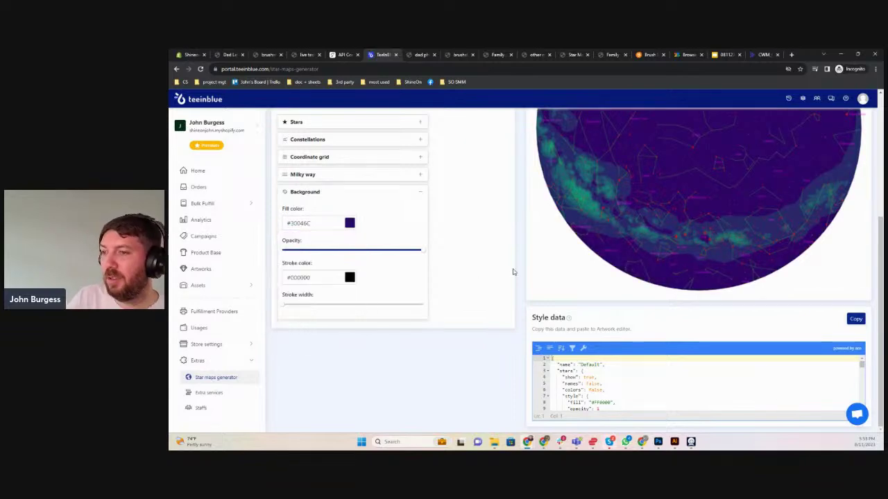
pyautogui.scroll(3, 513, 272)
pyautogui.scroll(-3, 513, 272)
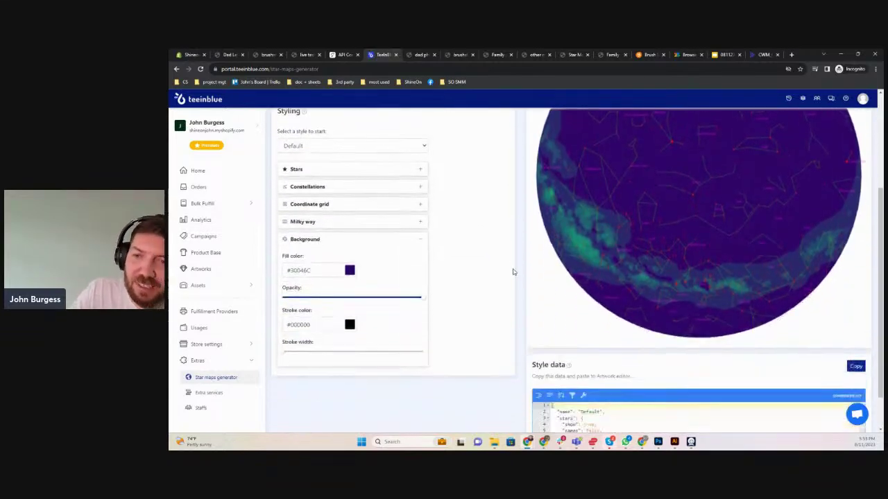
pyautogui.scroll(2, 513, 272)
pyautogui.scroll(-1, 514, 271)
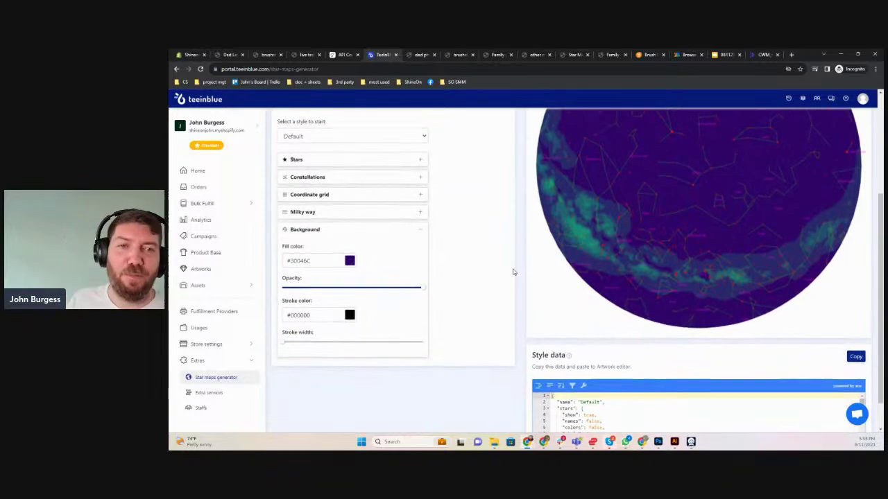
pyautogui.scroll(2, 514, 272)
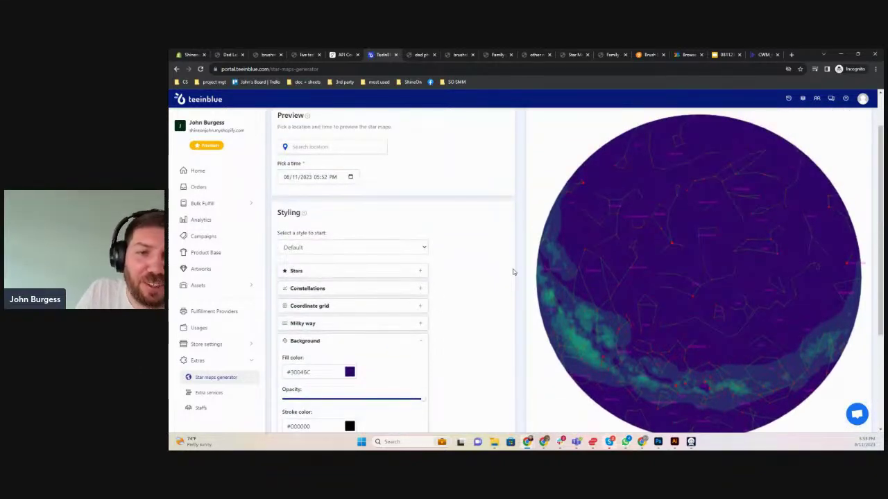
pyautogui.scroll(1, 513, 272)
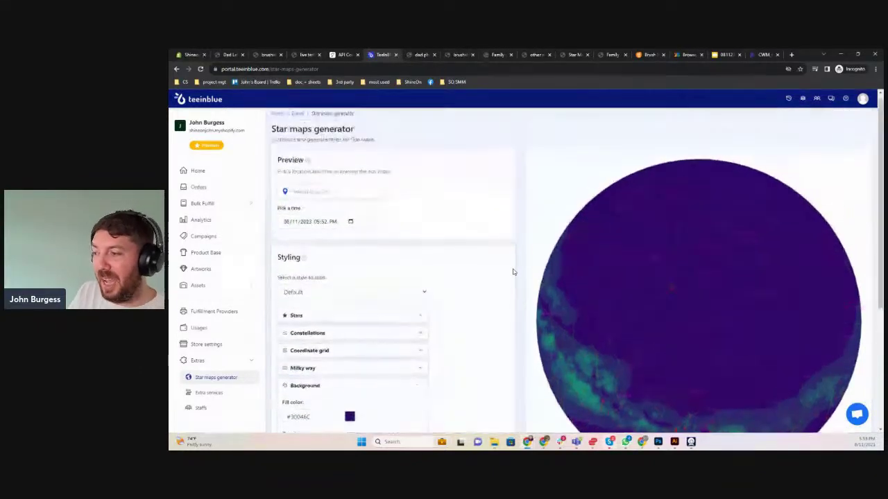
pyautogui.scroll(-3, 513, 272)
pyautogui.scroll(3, 513, 272)
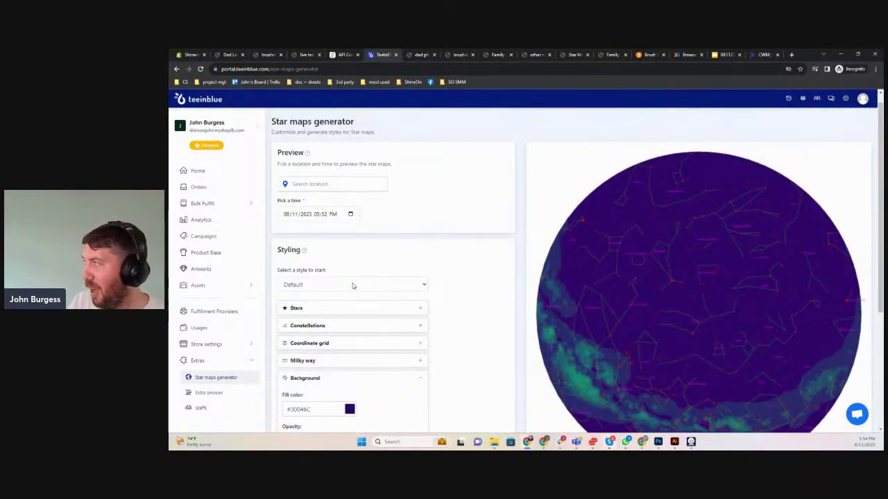
# Review the Stars, Constellations, Coordinate grid, Milky way and Background sections, then copy the style data
pyautogui.click(337, 309)
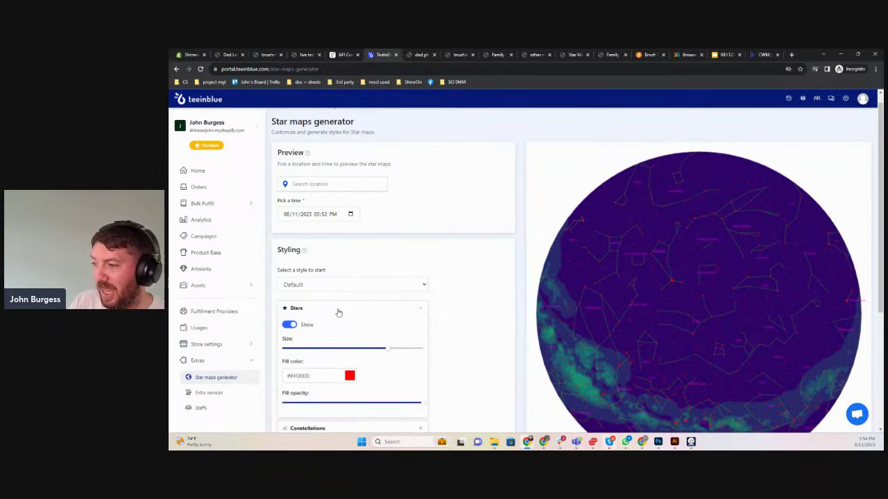
pyautogui.scroll(-3, 337, 312)
pyautogui.click(335, 317)
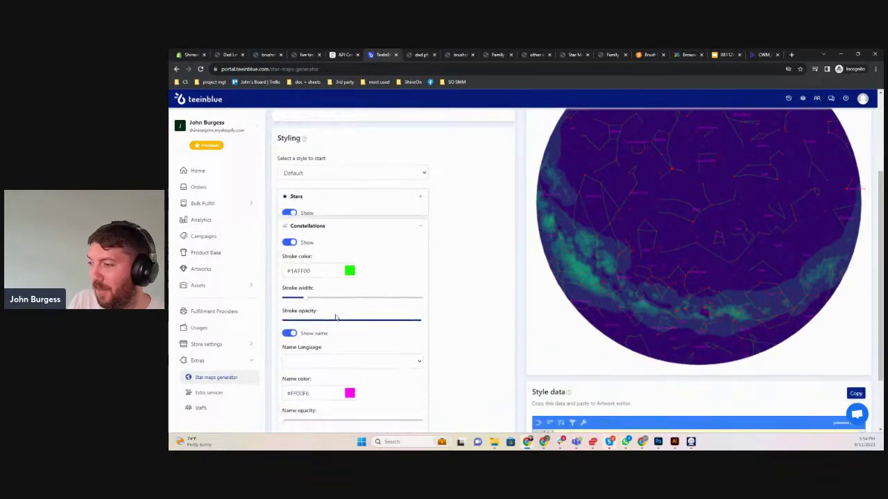
pyautogui.scroll(-2, 337, 316)
pyautogui.click(323, 368)
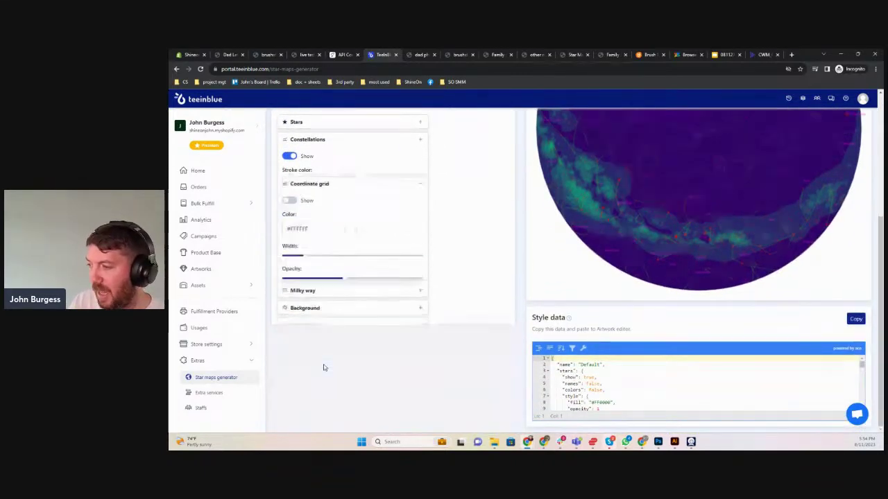
pyautogui.click(317, 280)
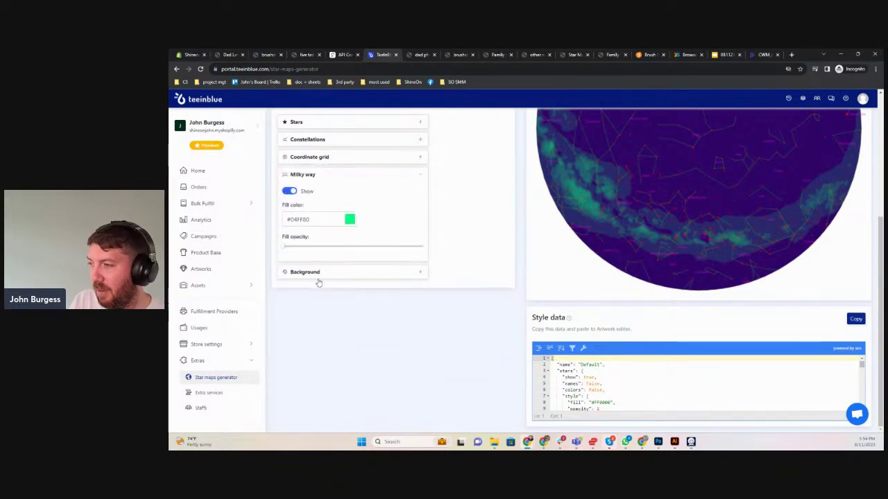
pyautogui.click(317, 274)
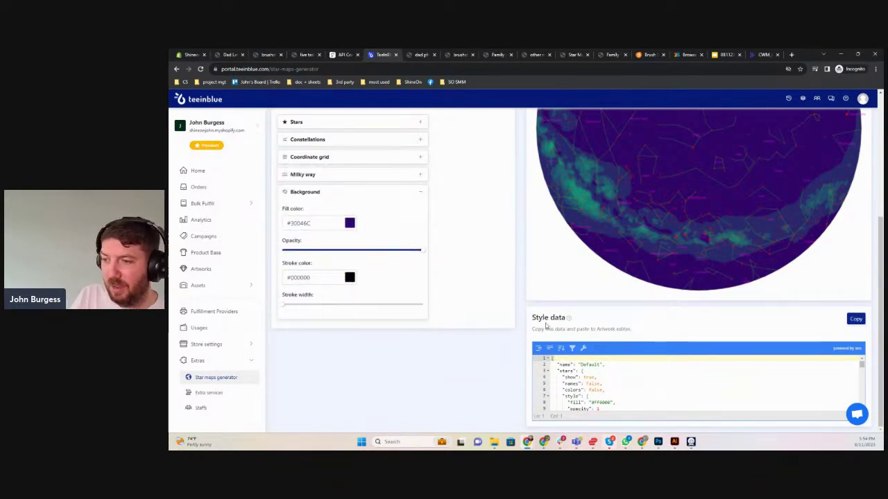
pyautogui.click(613, 375)
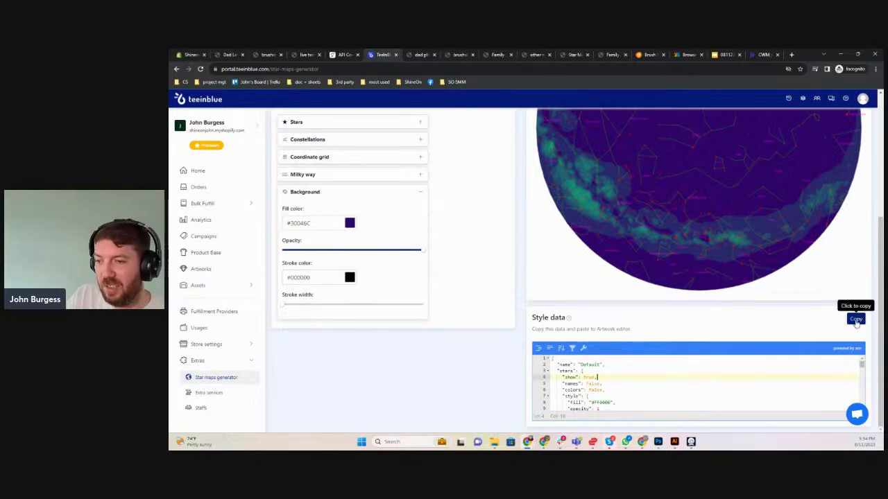
pyautogui.click(856, 321)
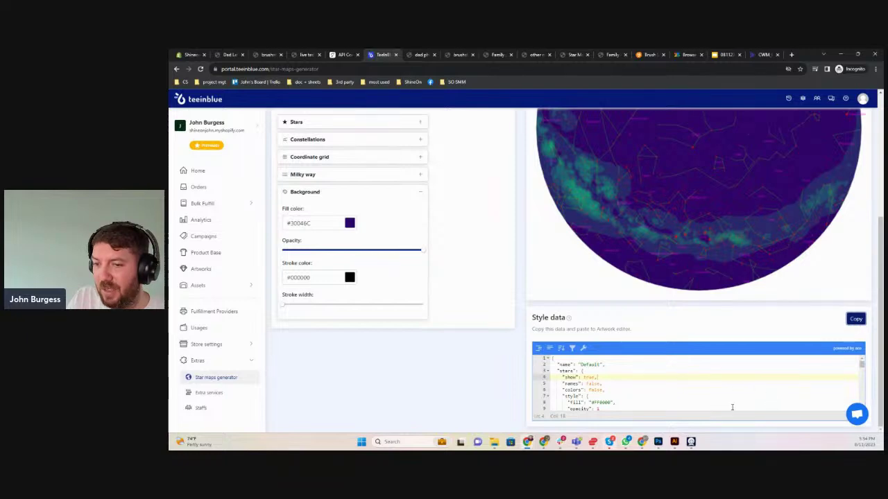
# Create a 1000×1000 artwork from the Acrylic Square Plaque Default print area, named 'heart star map purple'
pyautogui.click(202, 269)
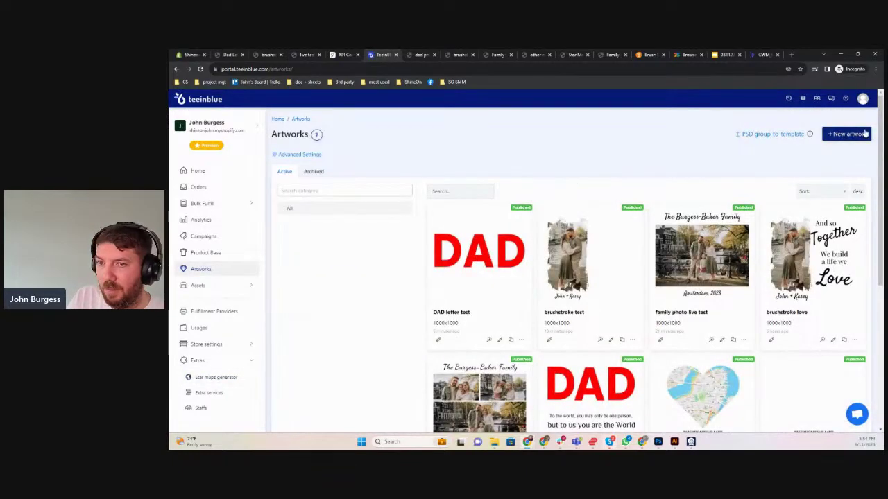
pyautogui.click(857, 134)
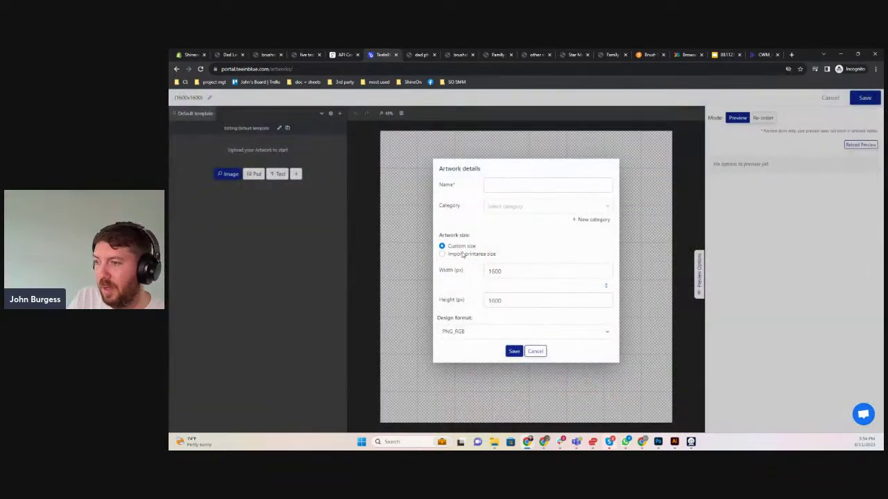
pyautogui.click(467, 258)
pyautogui.click(512, 295)
pyautogui.click(517, 220)
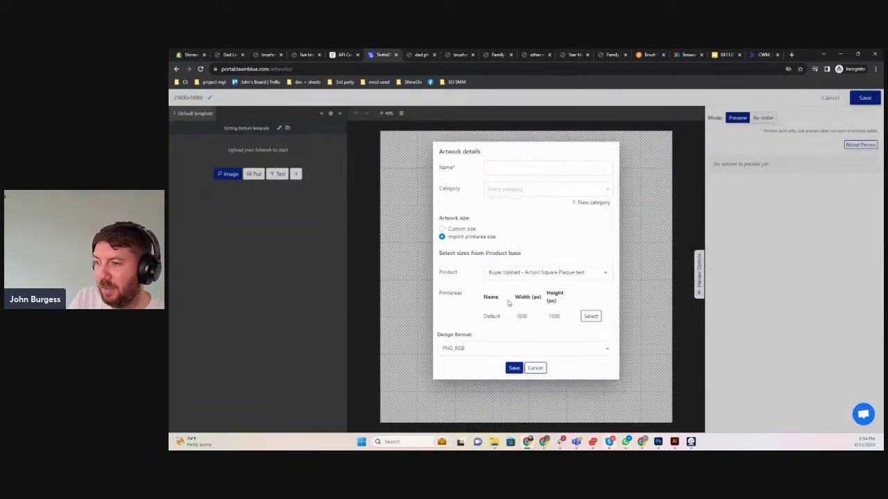
pyautogui.click(590, 316)
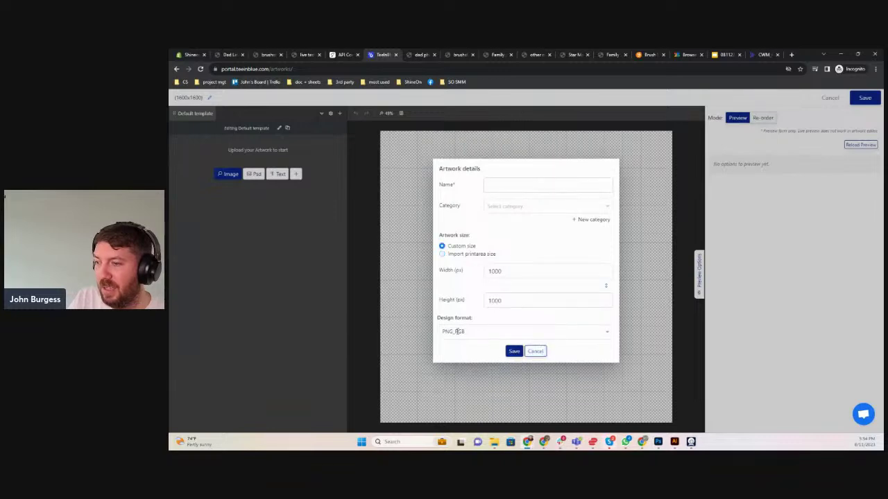
pyautogui.click(518, 188)
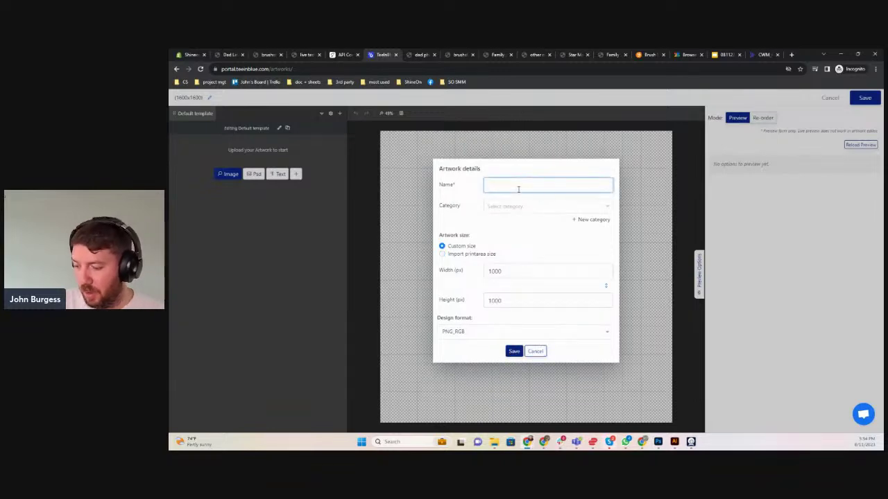
pyautogui.write('heart star')
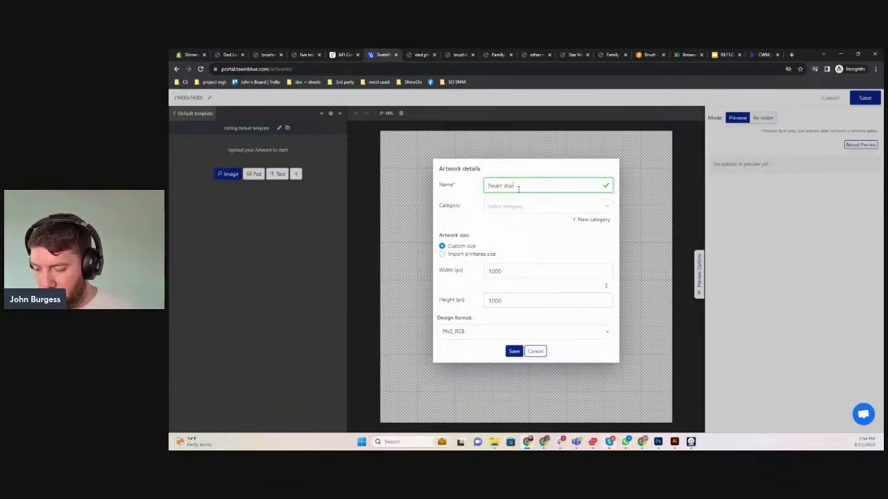
pyautogui.write(' map purple')
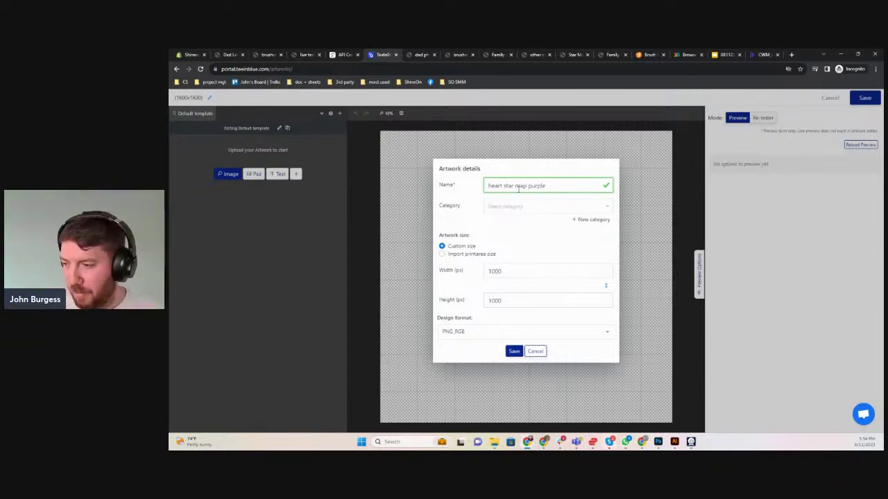
# Save the artwork details and add the red heart image, enlarged and centred on the canvas
pyautogui.click(515, 352)
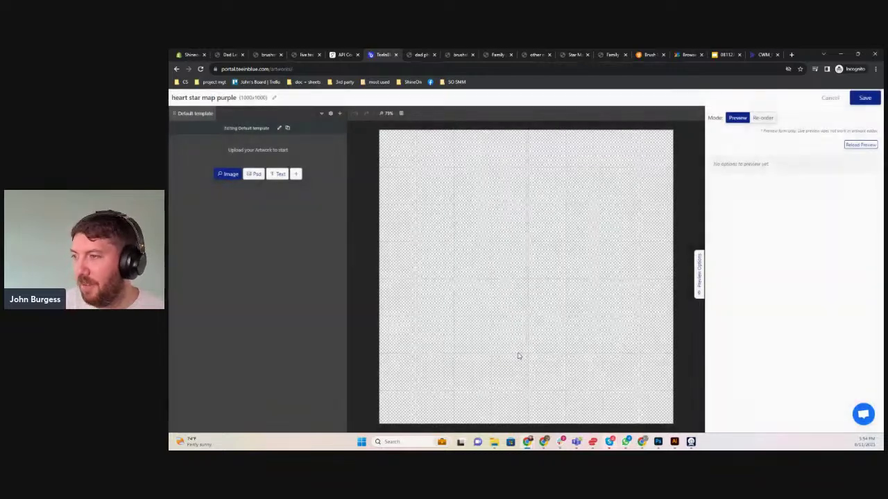
pyautogui.click(231, 175)
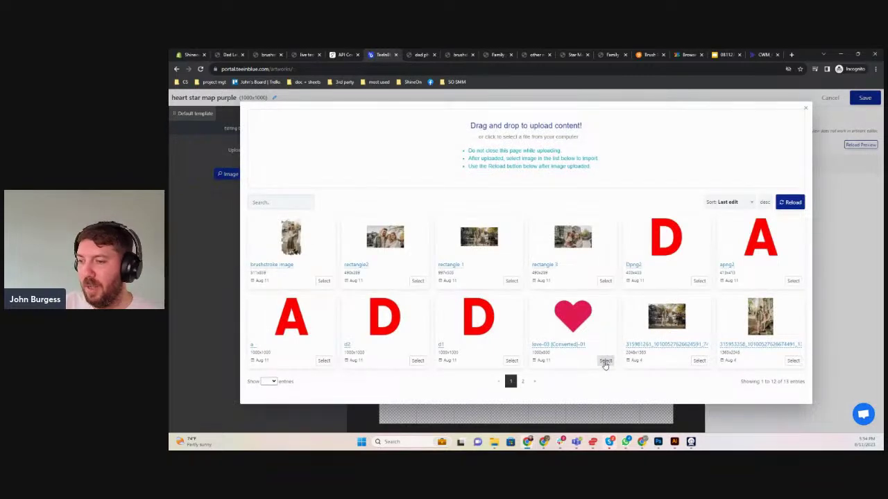
pyautogui.click(604, 362)
pyautogui.moveTo(559, 291); pyautogui.dragTo(561, 272)
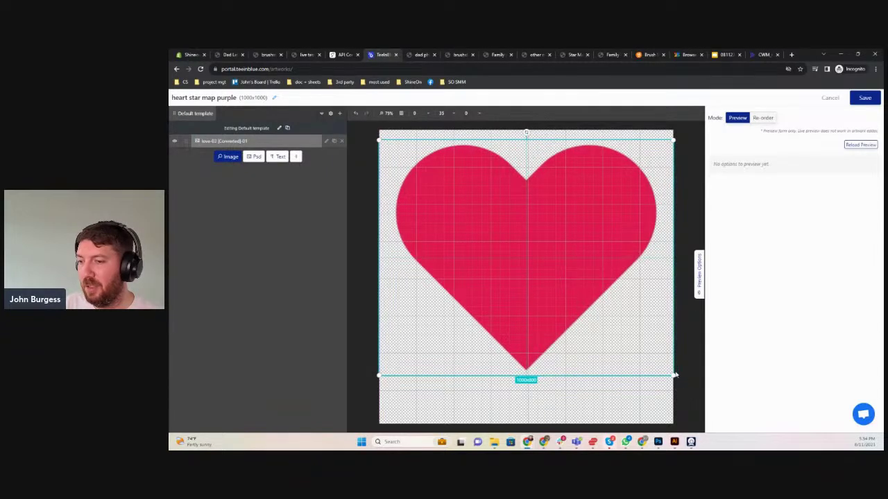
pyautogui.moveTo(674, 374); pyautogui.dragTo(686, 395)
pyautogui.moveTo(524, 265)
pyautogui.mouseDown()
pyautogui.moveTo(497, 264)
pyautogui.moveTo(510, 266)
pyautogui.mouseUp()
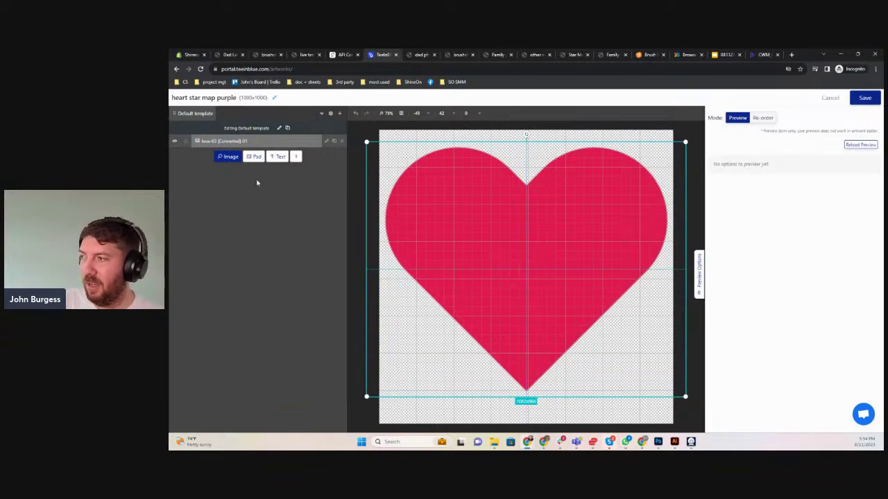
# Rename the heart layer to 'heart star map'
pyautogui.doubleClick(243, 141)
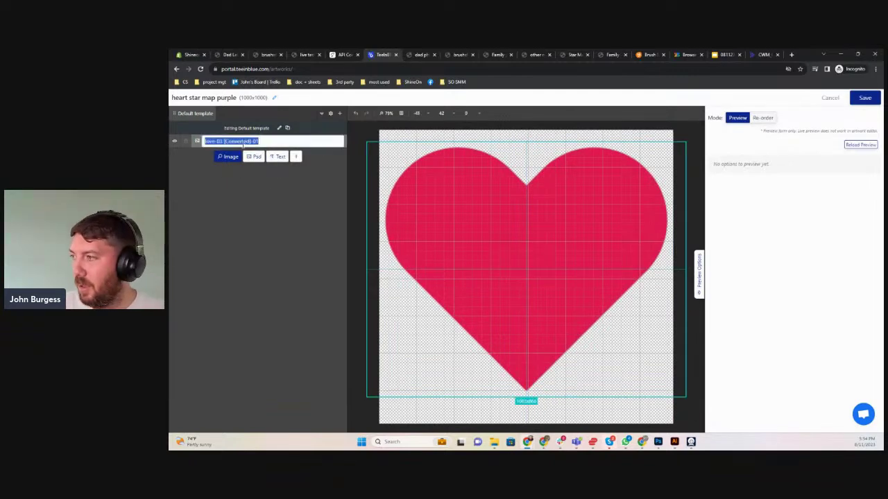
pyautogui.write('heart star')
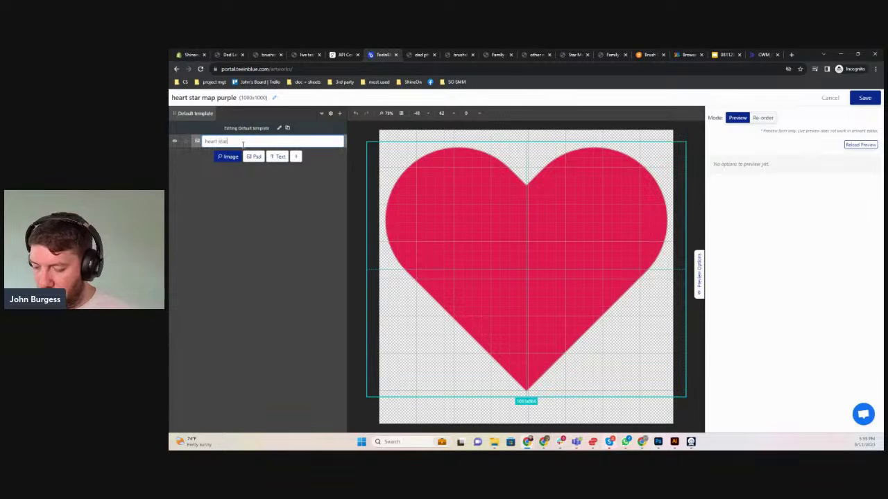
pyautogui.write(' map')
pyautogui.click(261, 221)
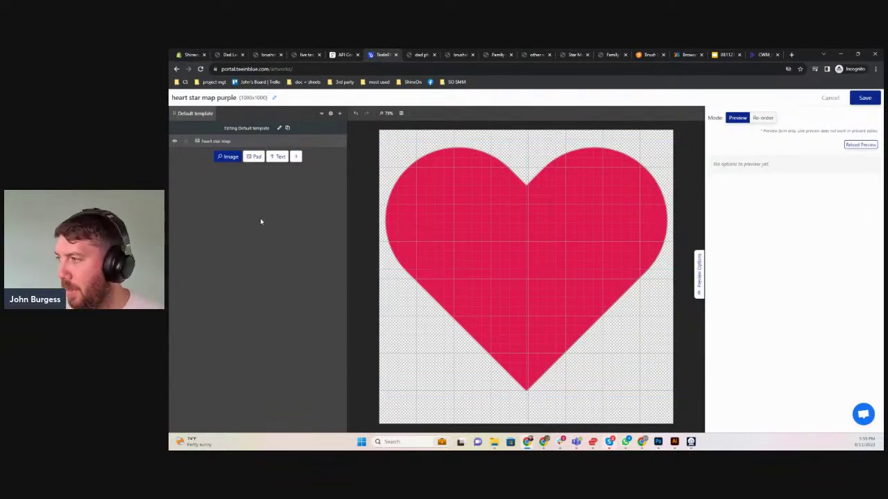
pyautogui.click(328, 141)
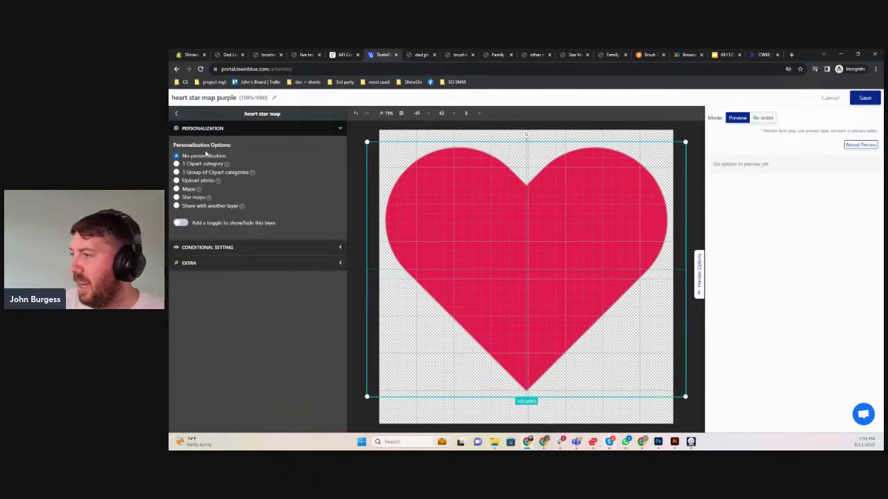
# Turn the heart layer into a star map and paste the copied style data
pyautogui.click(176, 198)
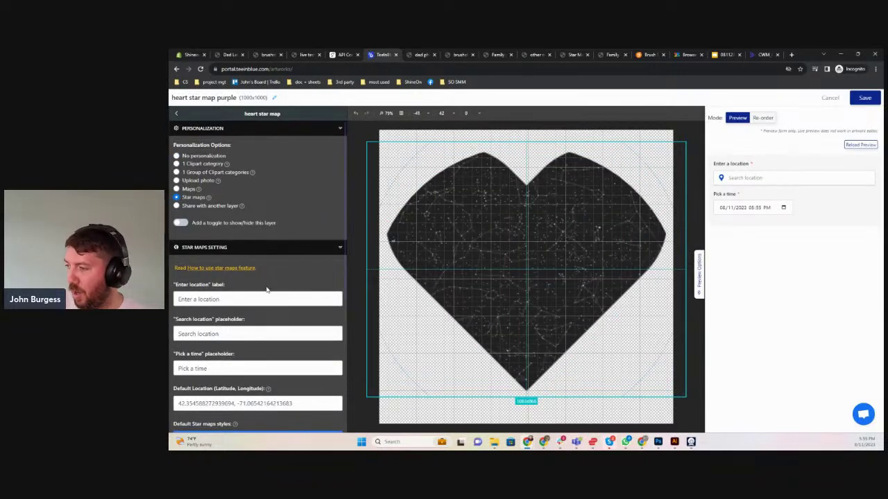
pyautogui.scroll(-2, 266, 289)
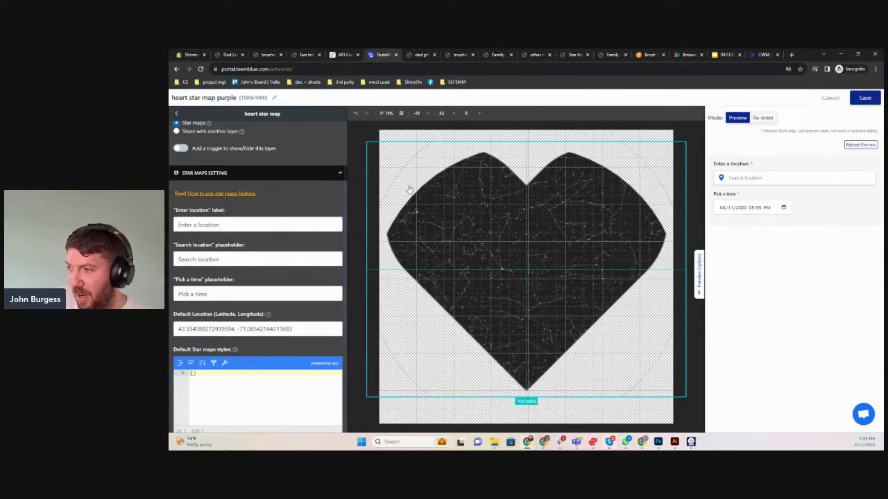
pyautogui.scroll(-3, 216, 280)
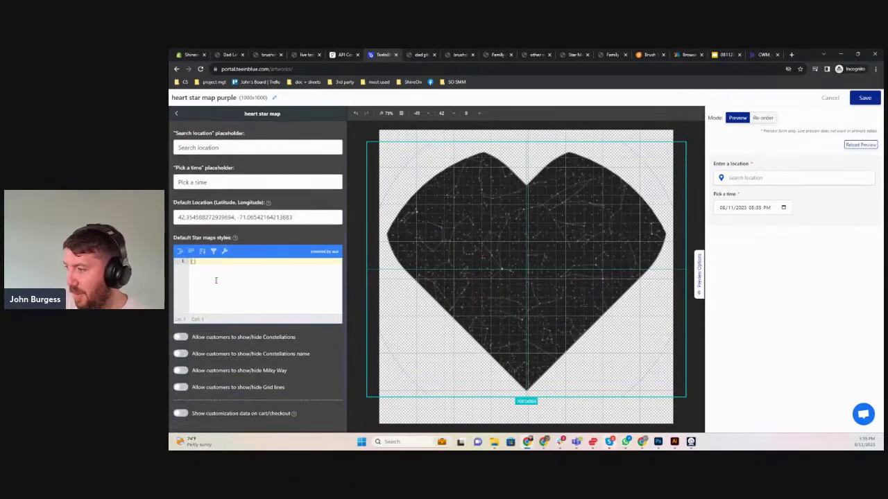
pyautogui.hotkey('ctrl', 'v')
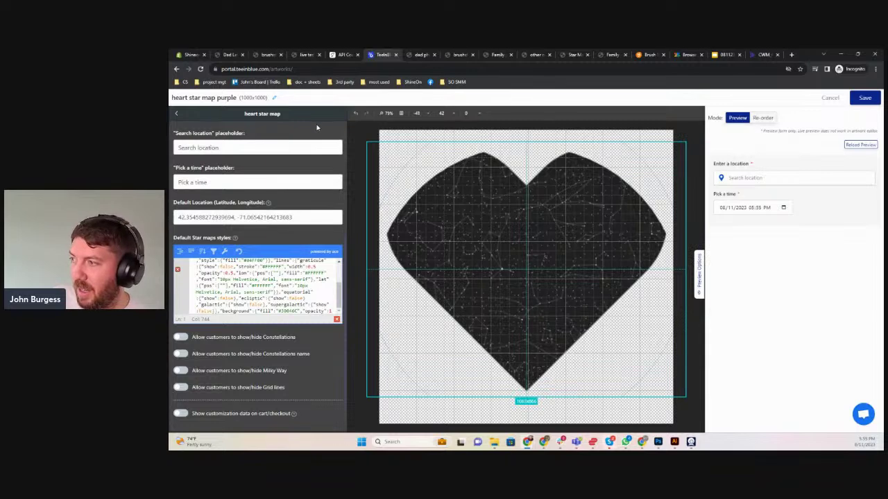
pyautogui.scroll(-1, 260, 369)
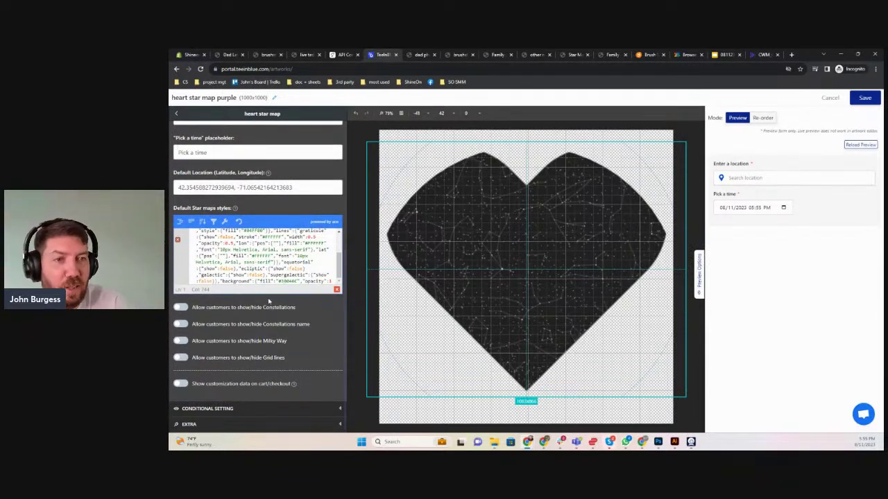
# Enable customer show/hide for Constellations, Constellations name, Milky Way and Grid lines
pyautogui.click(179, 308)
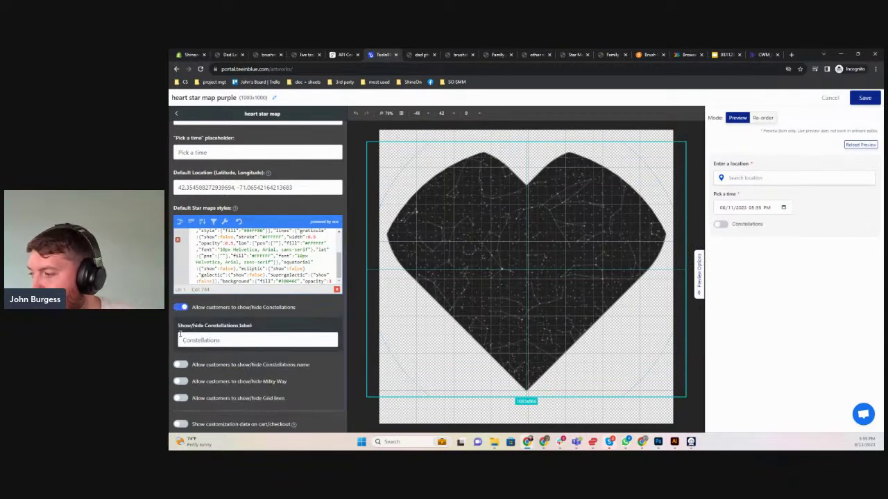
pyautogui.click(180, 366)
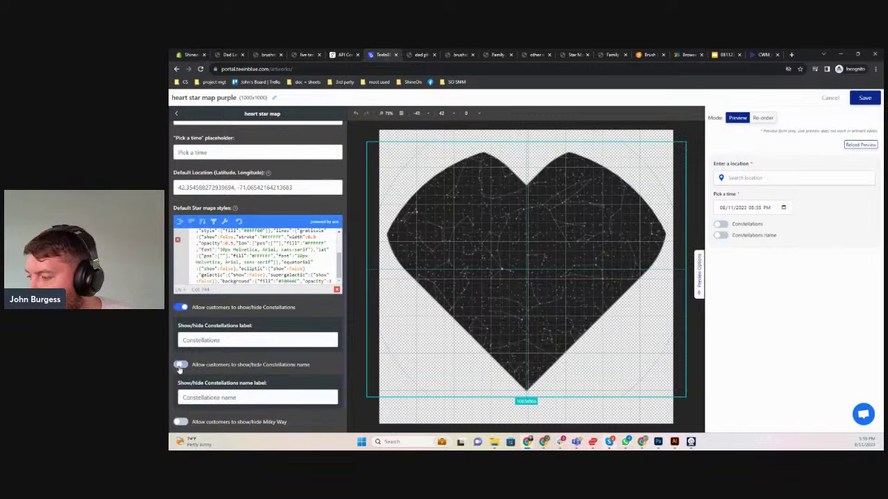
pyautogui.scroll(-1, 209, 368)
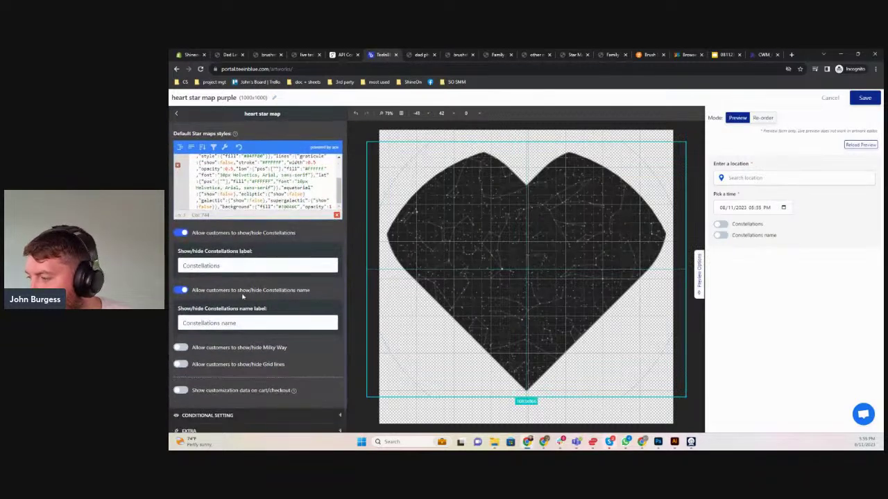
pyautogui.click(180, 348)
pyautogui.scroll(-1, 174, 368)
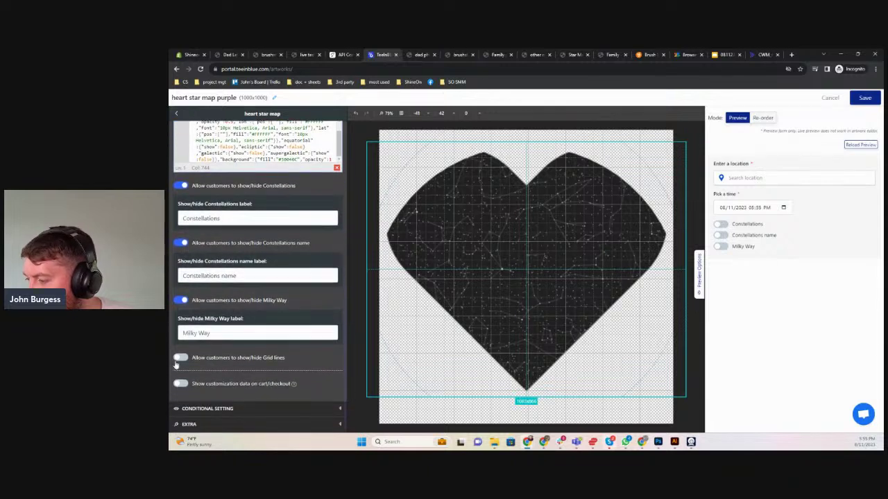
pyautogui.click(180, 358)
pyautogui.scroll(-1, 201, 360)
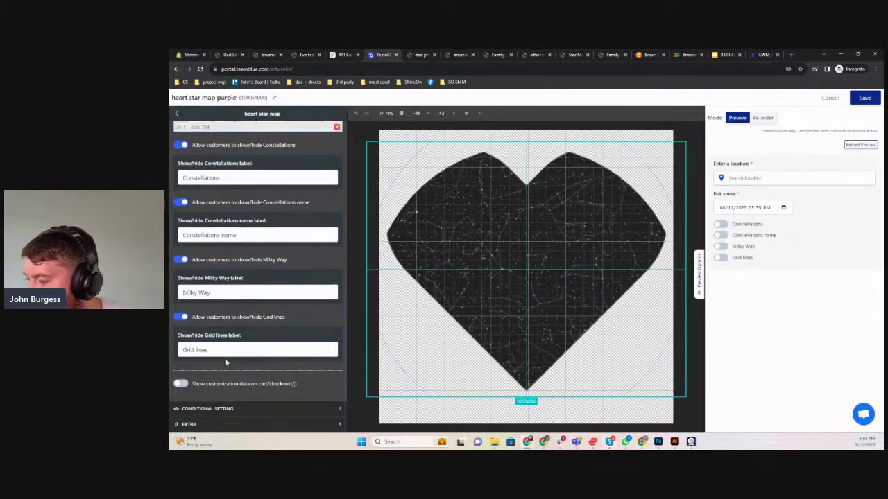
pyautogui.scroll(6, 201, 375)
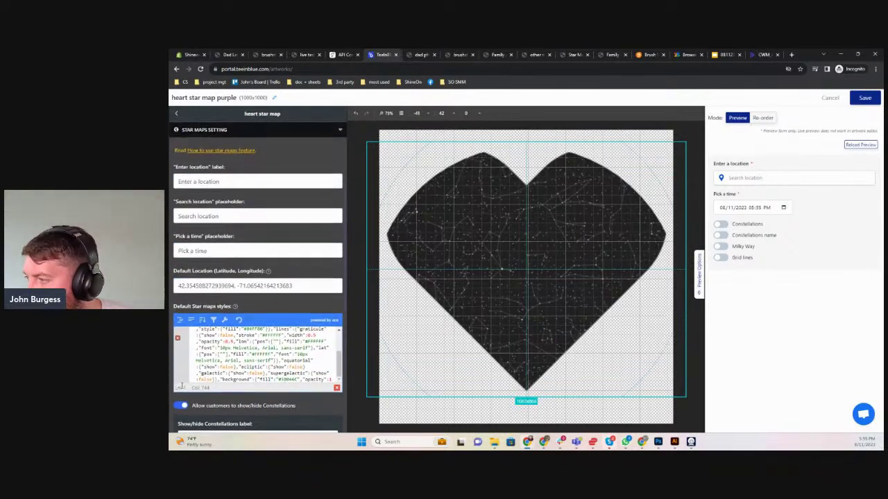
pyautogui.scroll(1, 181, 385)
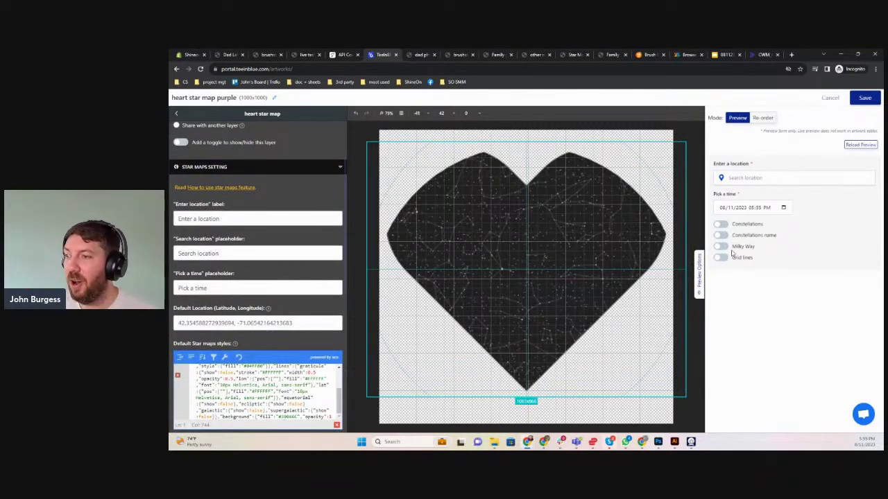
# Save the heart star map purple artwork, reopen it and save it again
pyautogui.click(865, 98)
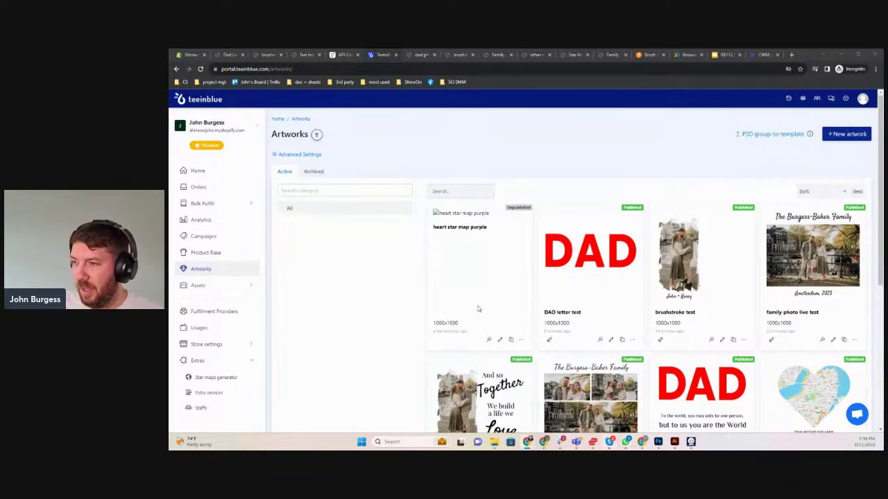
pyautogui.click(500, 339)
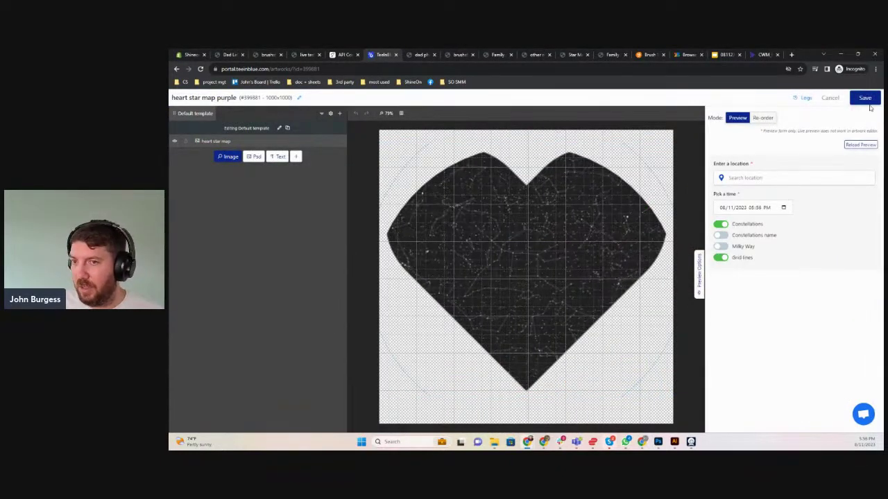
pyautogui.click(864, 98)
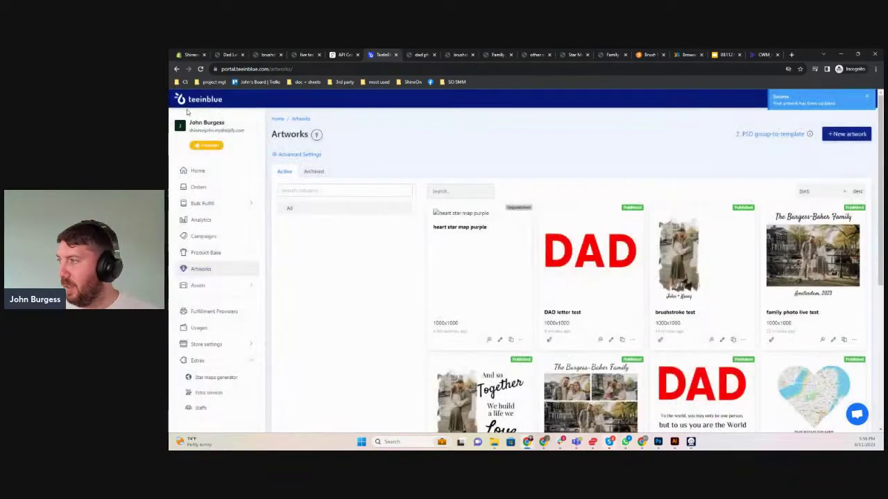
# Create a new campaign titled 'heart map live test'
pyautogui.click(202, 236)
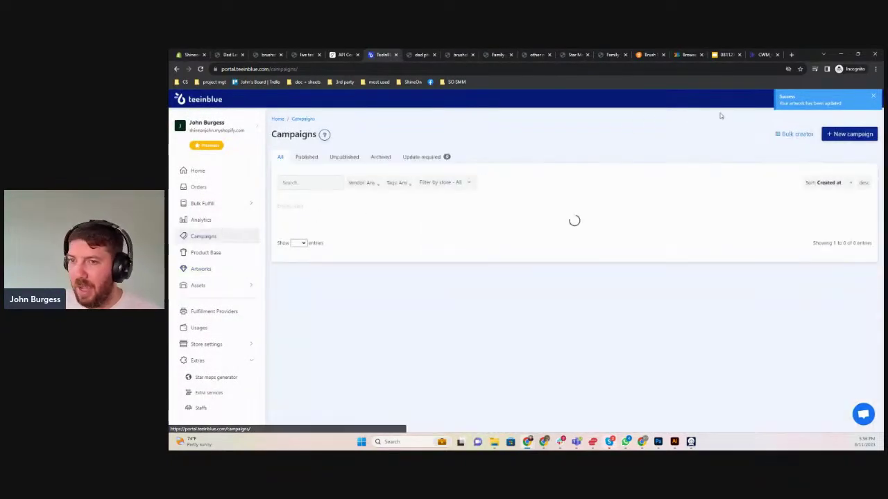
pyautogui.click(849, 134)
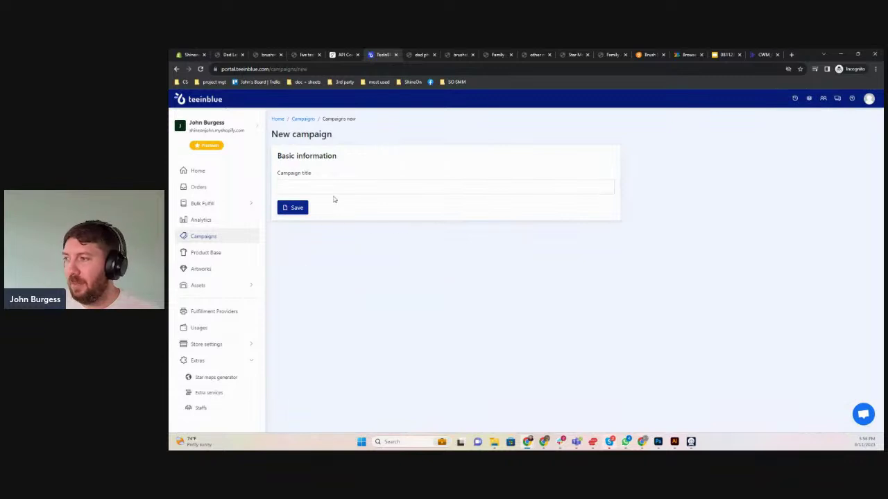
pyautogui.click(336, 187)
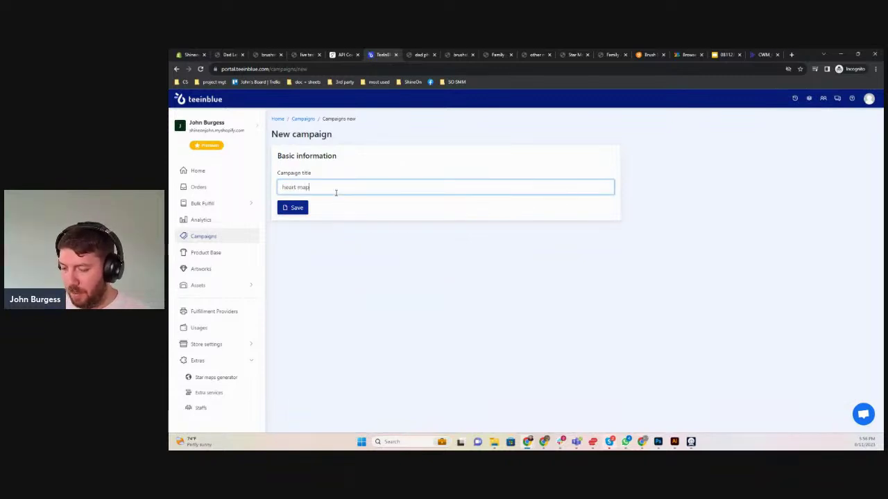
pyautogui.write('heart map live pr')
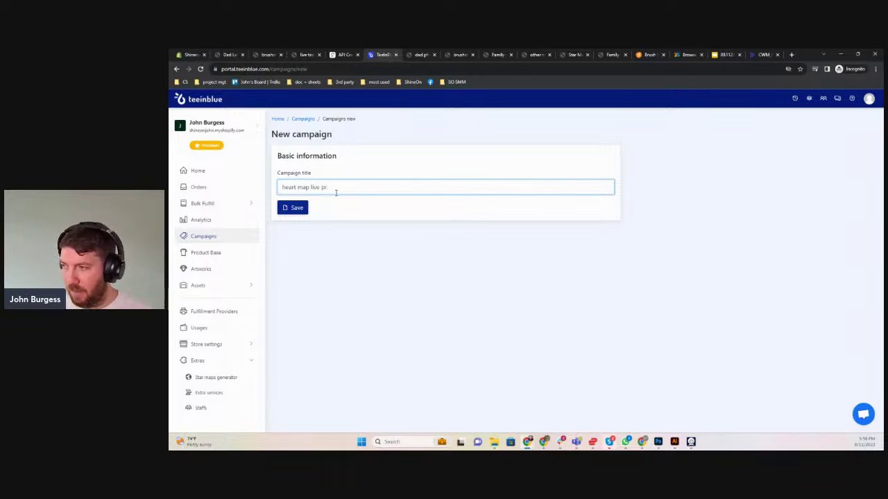
pyautogui.press('BackSpace')
pyautogui.press('BackSpace')
pyautogui.write('test')
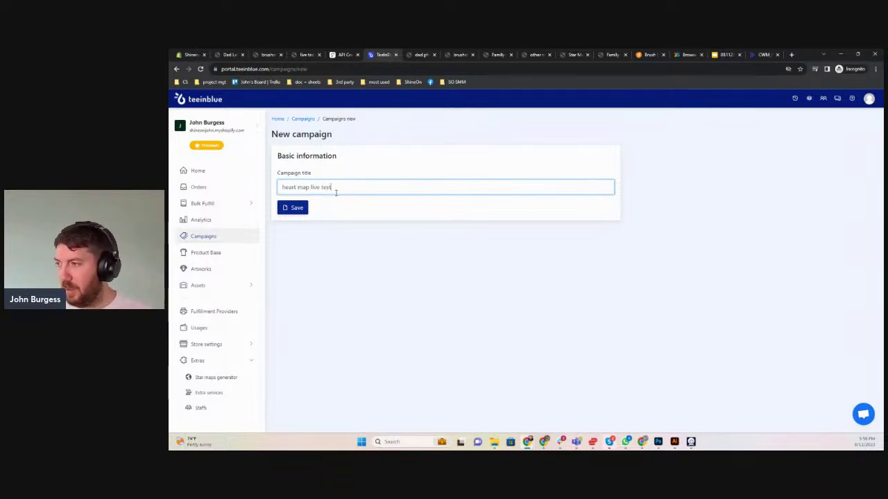
pyautogui.click(287, 213)
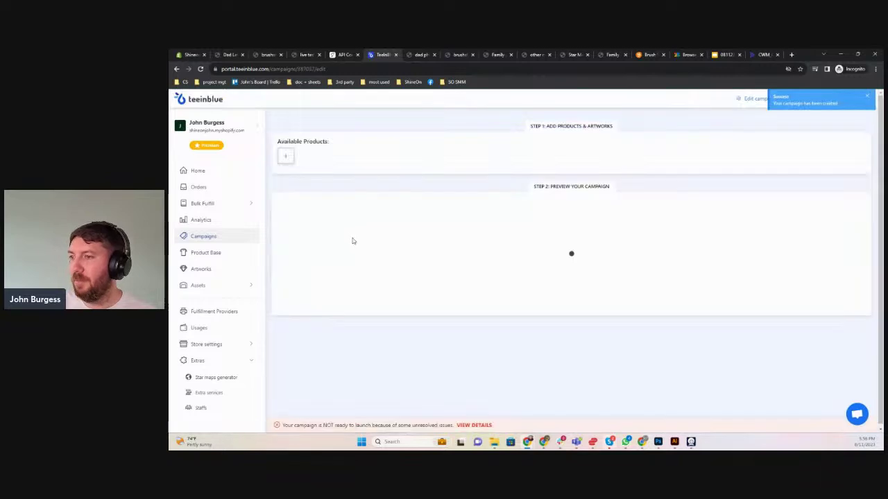
# Add the Buyer Upload - Acrylic Square Plaque test product to the campaign
pyautogui.click(285, 156)
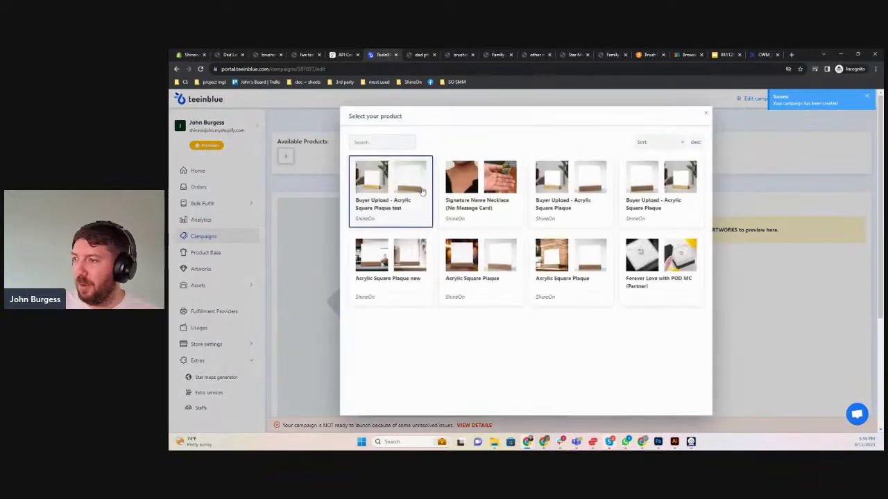
pyautogui.click(417, 197)
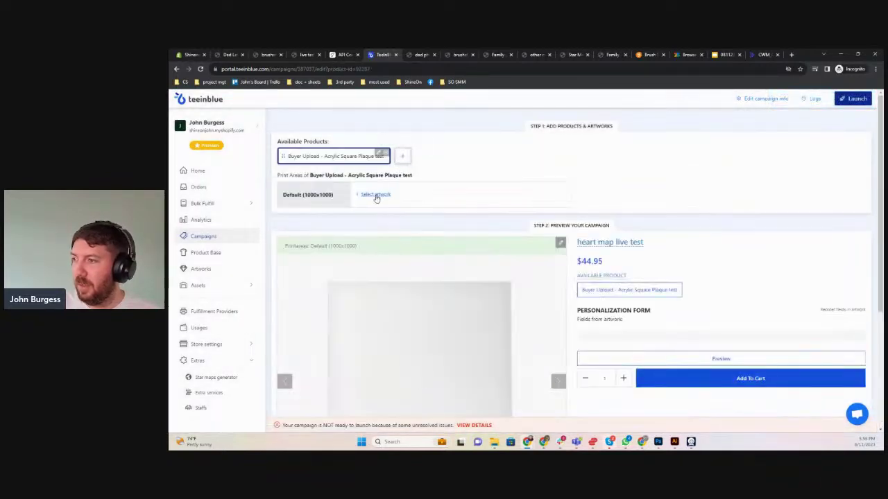
pyautogui.click(376, 196)
# Place the heart star map purple artwork on the plaque and test the preview toggles, leaving them off
pyautogui.click(487, 223)
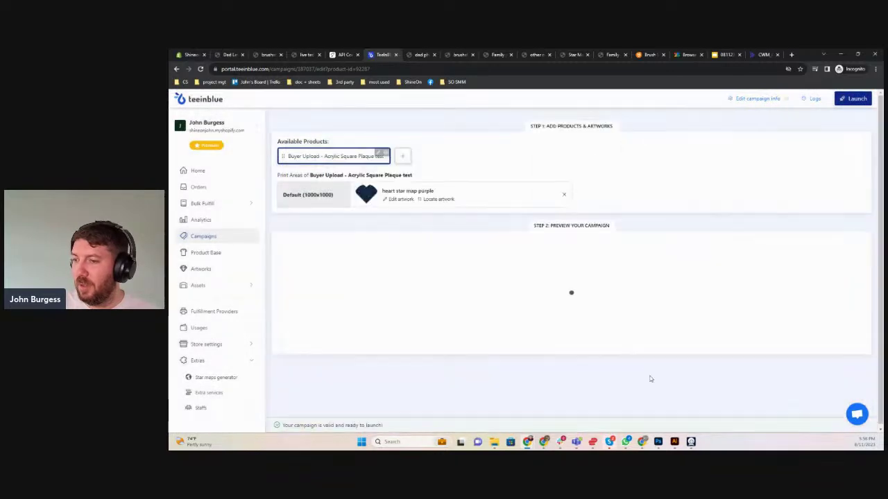
pyautogui.scroll(-3, 671, 258)
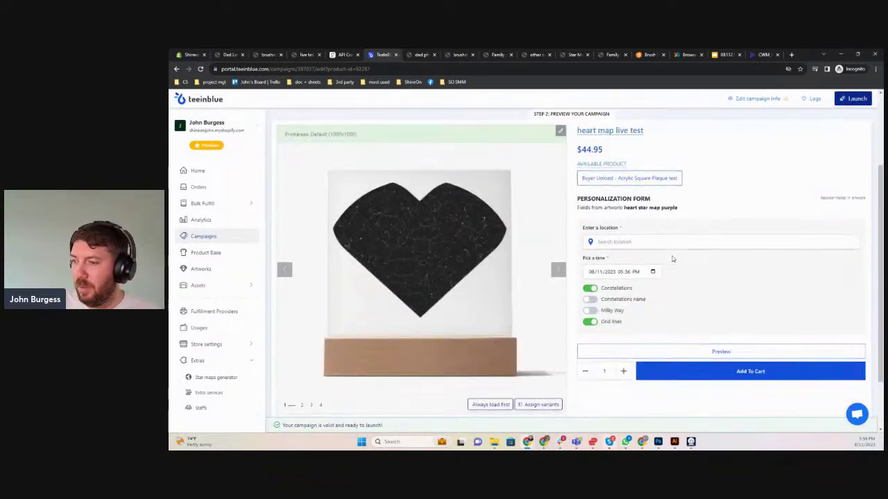
pyautogui.scroll(-1, 670, 258)
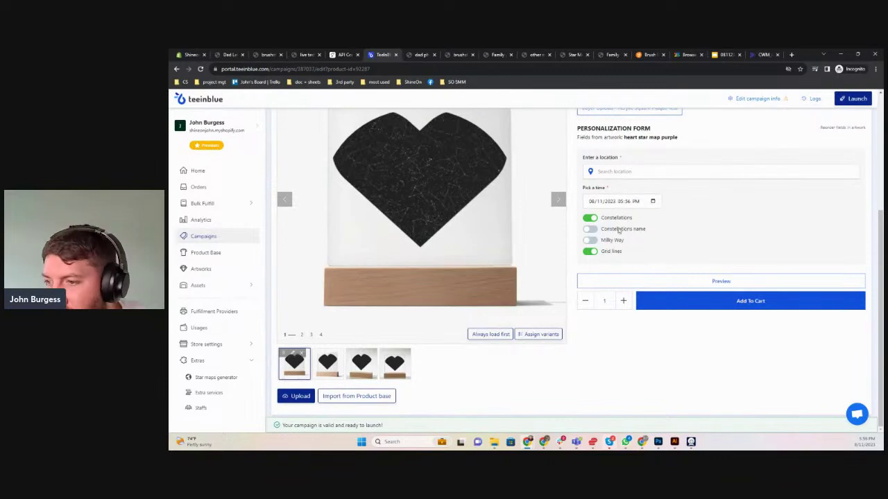
pyautogui.click(589, 229)
pyautogui.click(590, 240)
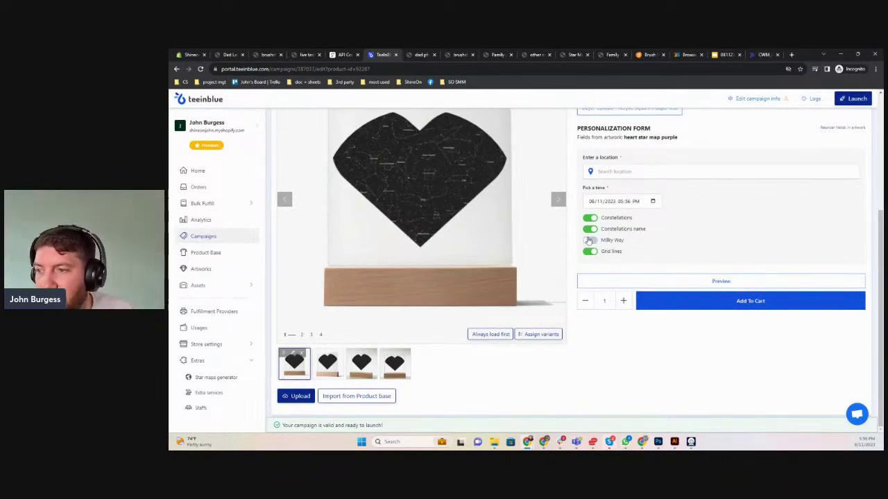
pyautogui.click(590, 218)
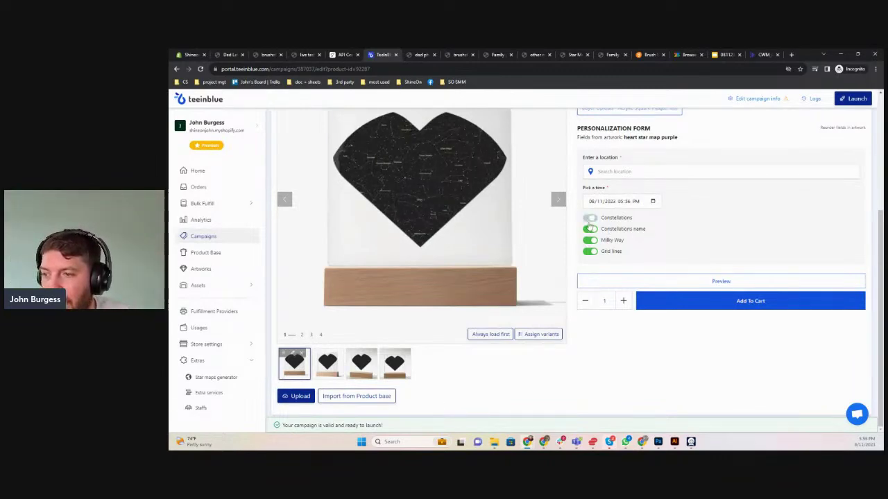
pyautogui.click(590, 251)
pyautogui.click(590, 240)
pyautogui.click(590, 229)
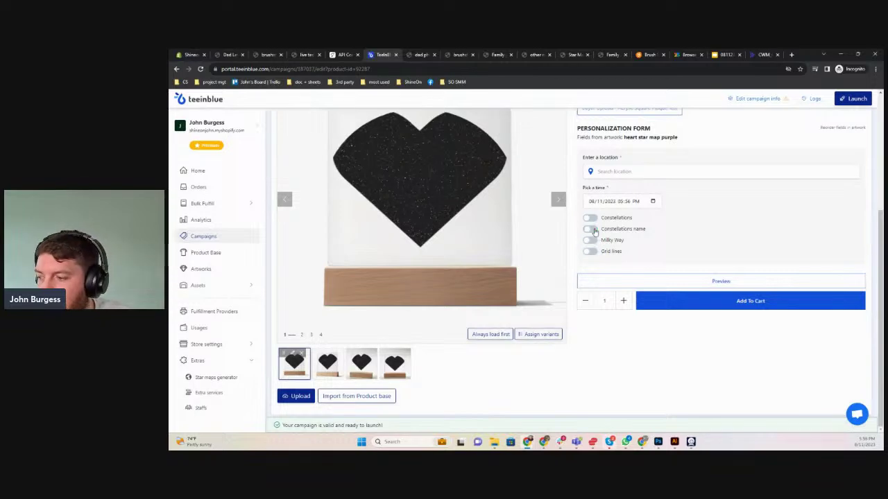
# Launch the campaign and reload the Shopify admin products list
pyautogui.scroll(2, 742, 207)
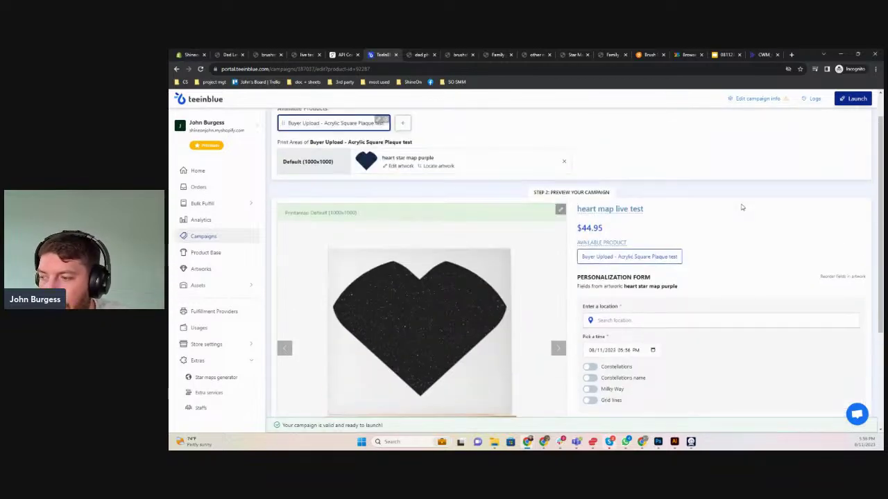
pyautogui.click(851, 98)
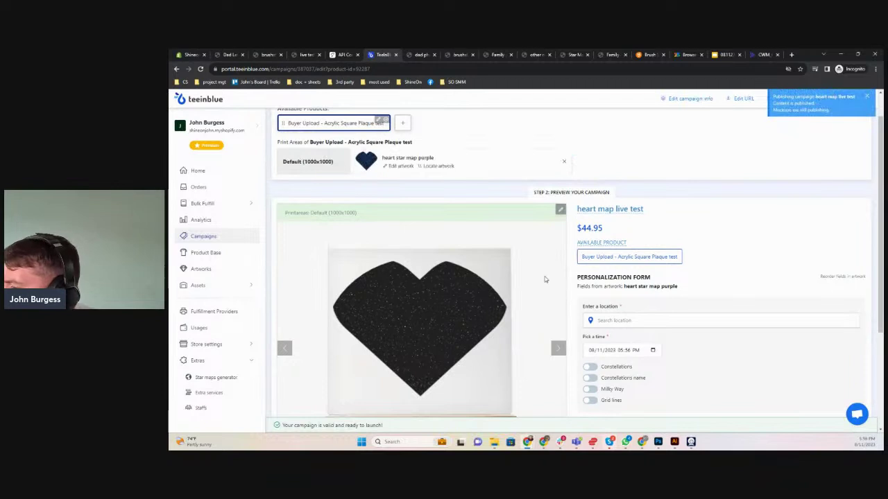
pyautogui.click(181, 54)
pyautogui.click(201, 69)
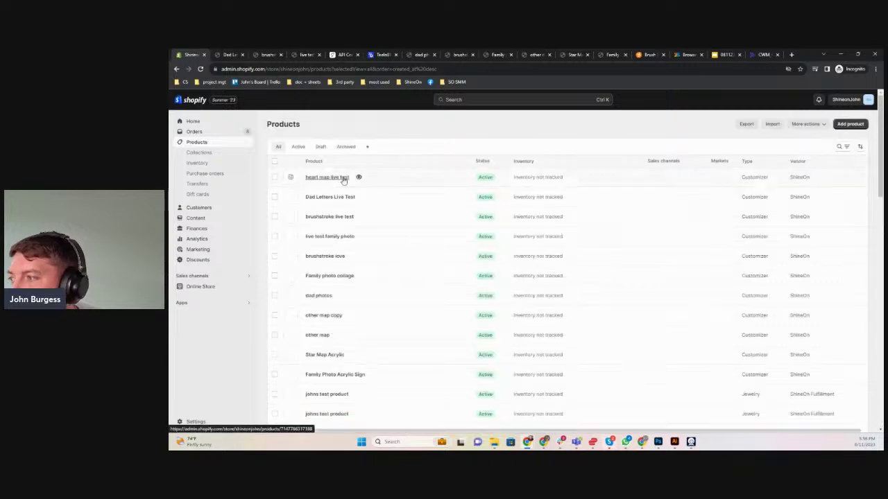
# View heart map live test on the storefront and turn on constellation names and the Milky Way
pyautogui.click(359, 178)
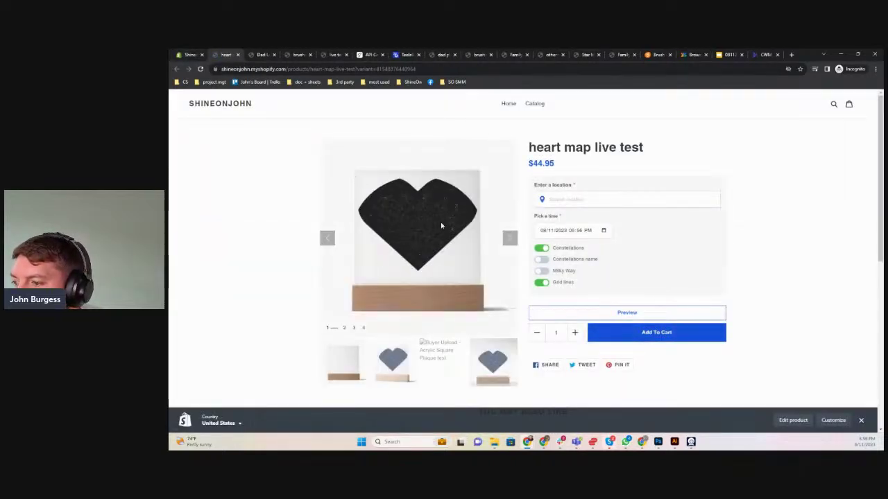
pyautogui.click(541, 260)
pyautogui.click(394, 361)
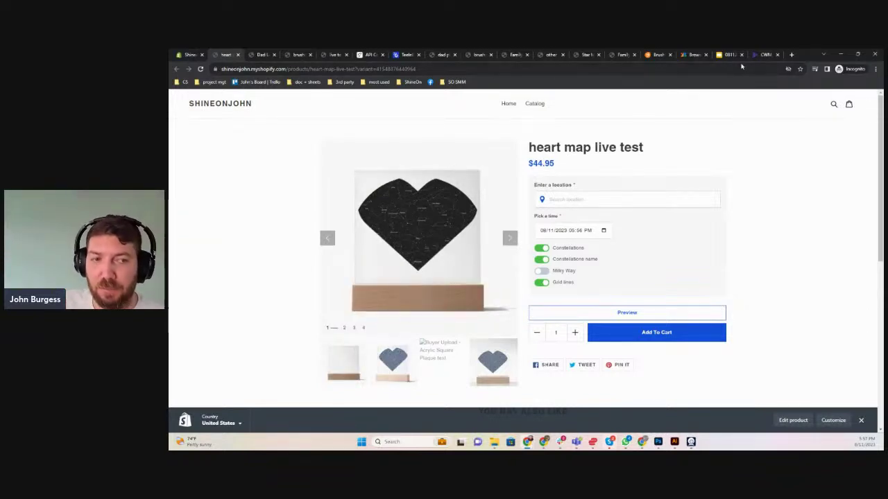
pyautogui.click(544, 272)
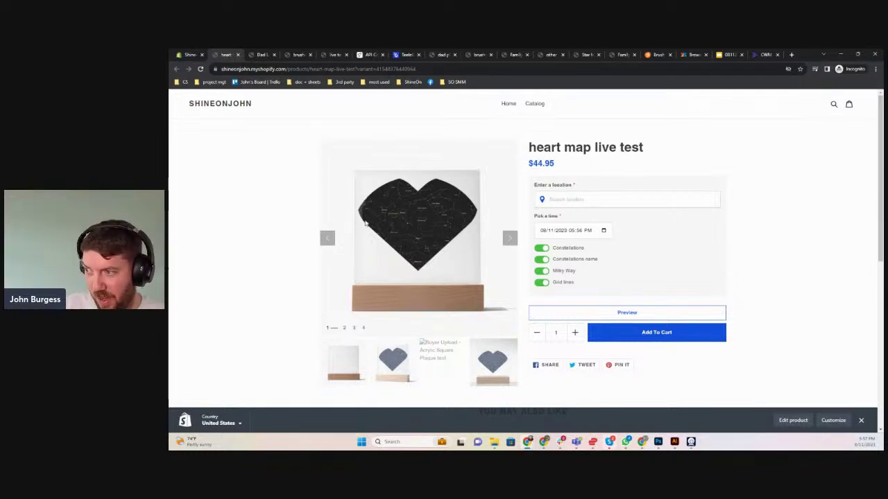
# Search for and choose St. Petersburg, Florida, United States as the map location
pyautogui.click(604, 230)
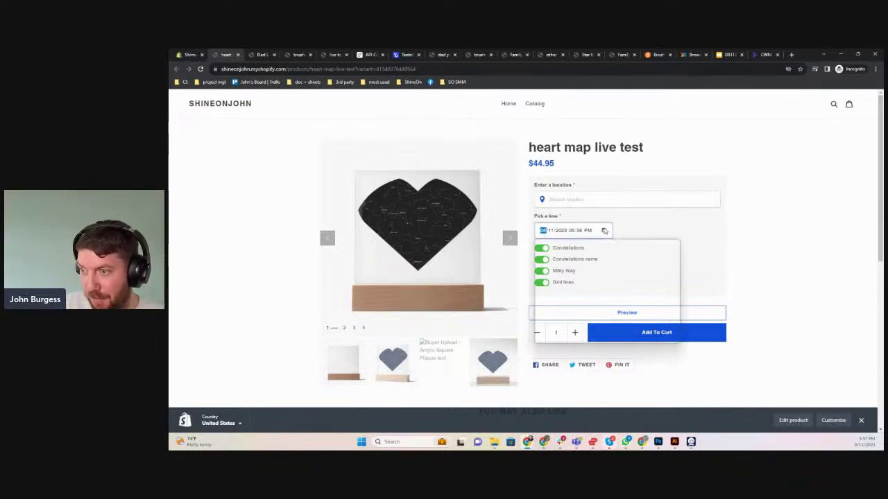
pyautogui.click(553, 198)
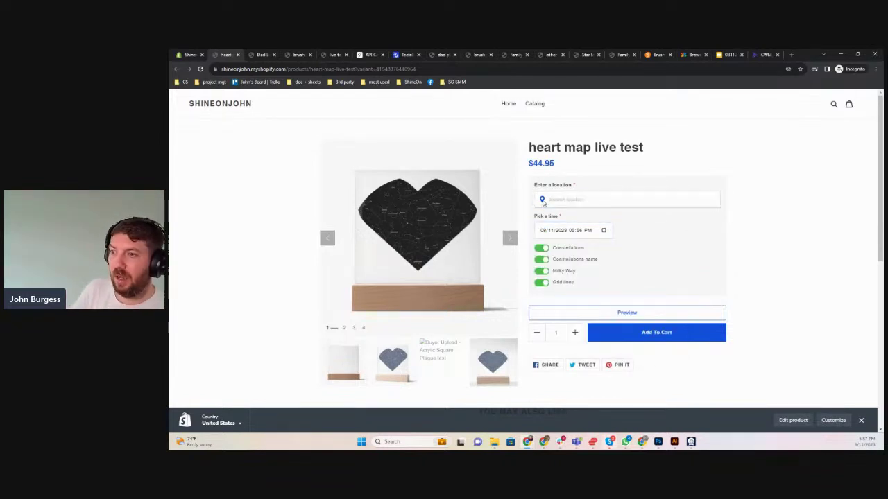
pyautogui.click(545, 200)
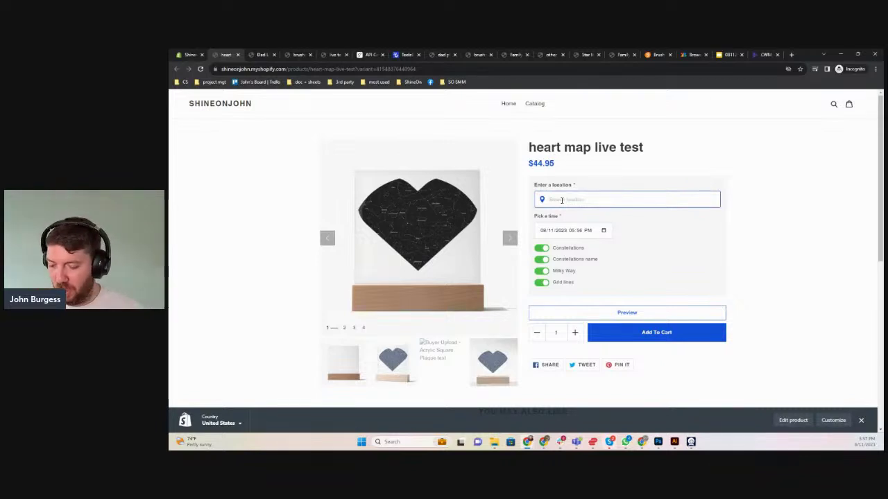
pyautogui.write('st pa')
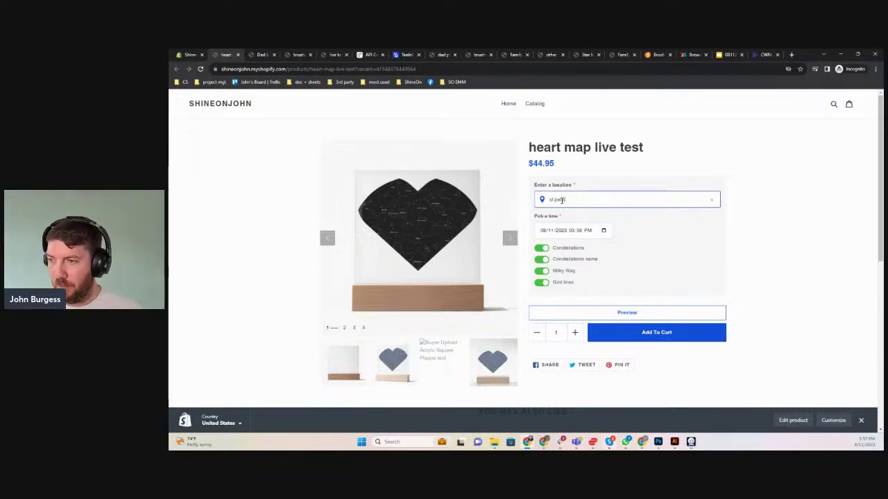
pyautogui.write('tersb')
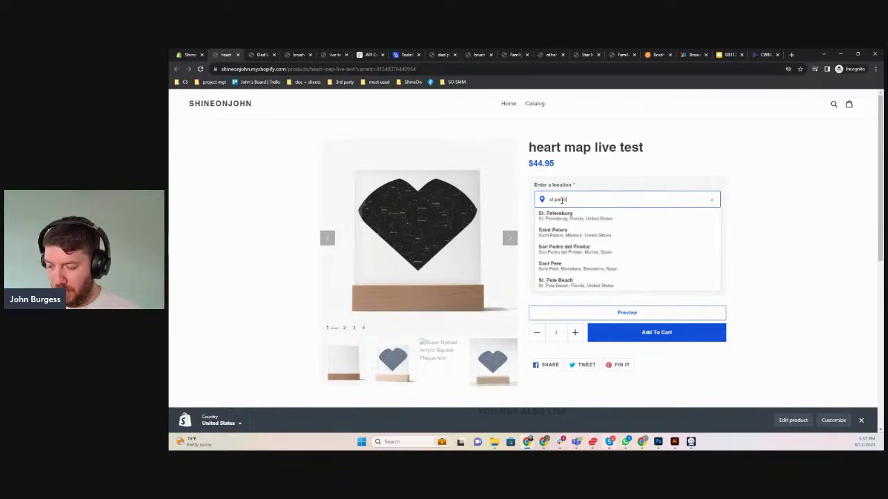
pyautogui.write('ur')
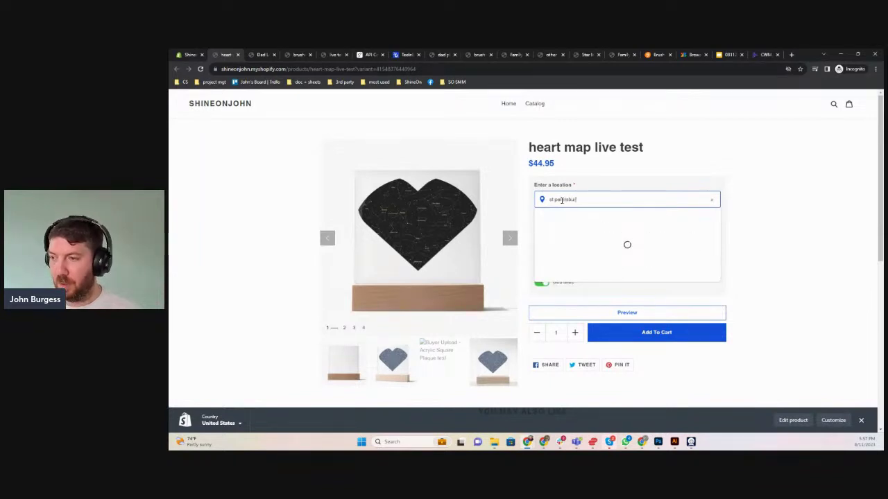
pyautogui.click(568, 220)
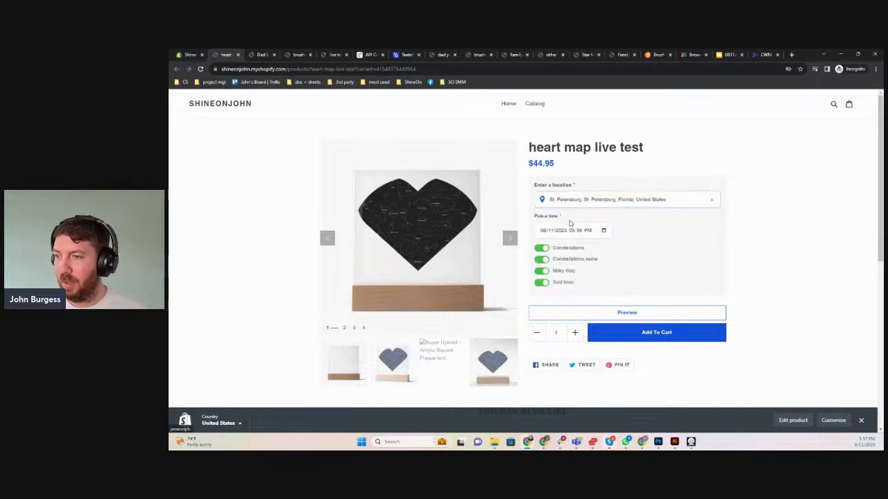
pyautogui.click(601, 232)
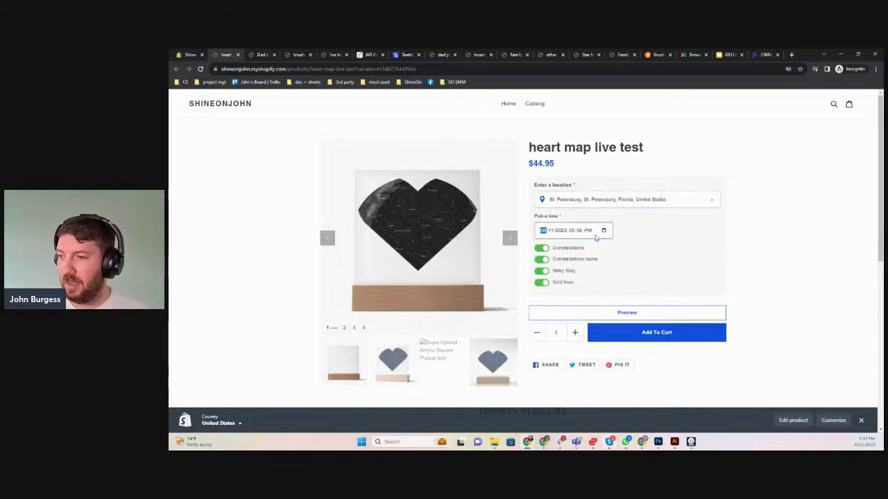
# Set the map date and time to June 16, 2021, 08:58 AM
pyautogui.click(605, 230)
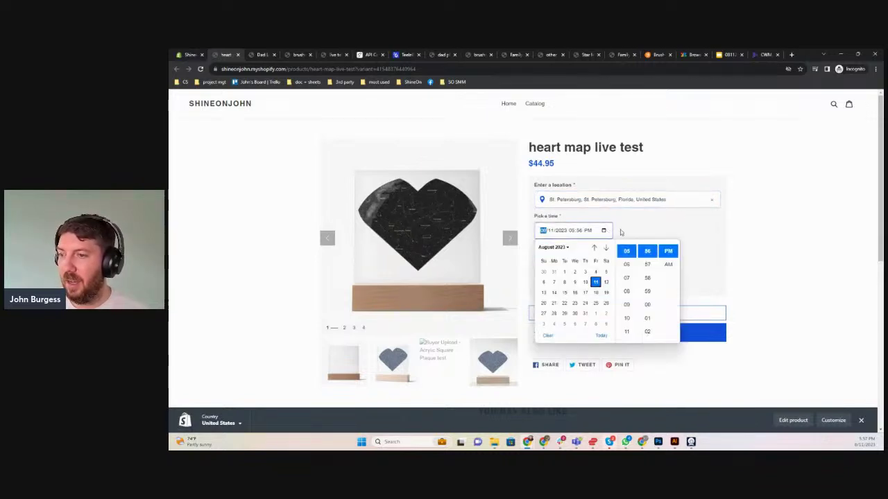
pyautogui.click(560, 248)
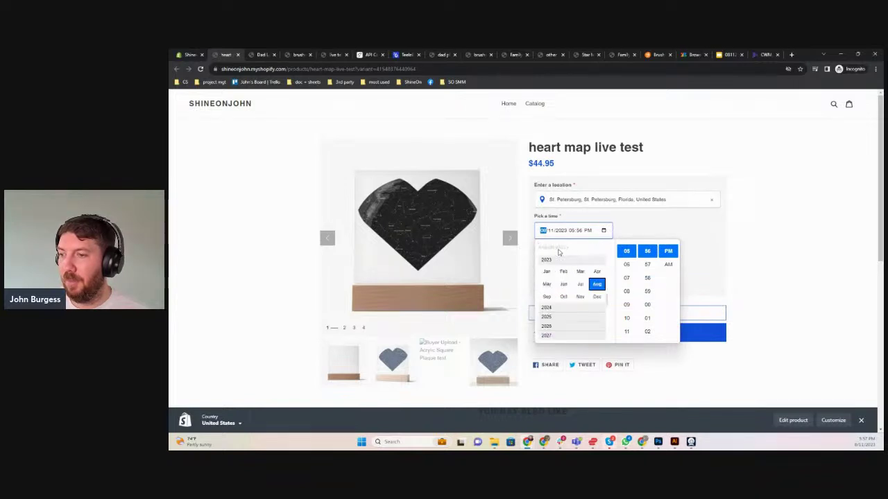
pyautogui.scroll(2, 568, 270)
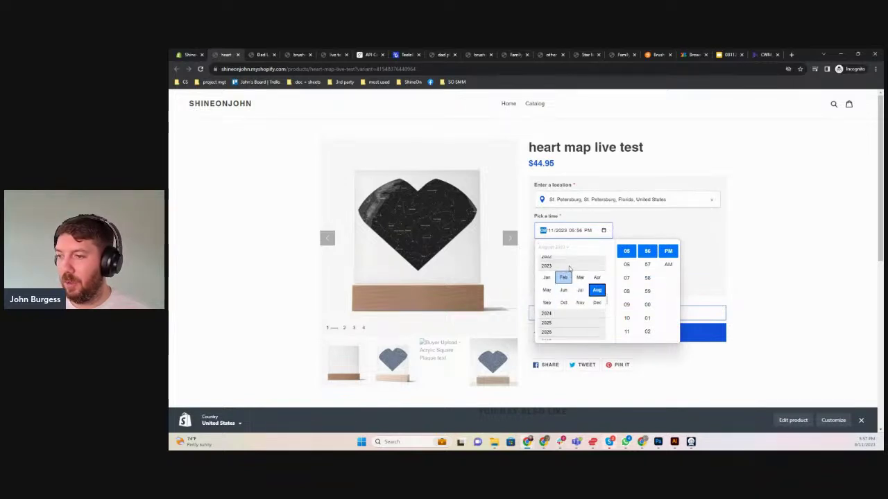
pyautogui.click(568, 259)
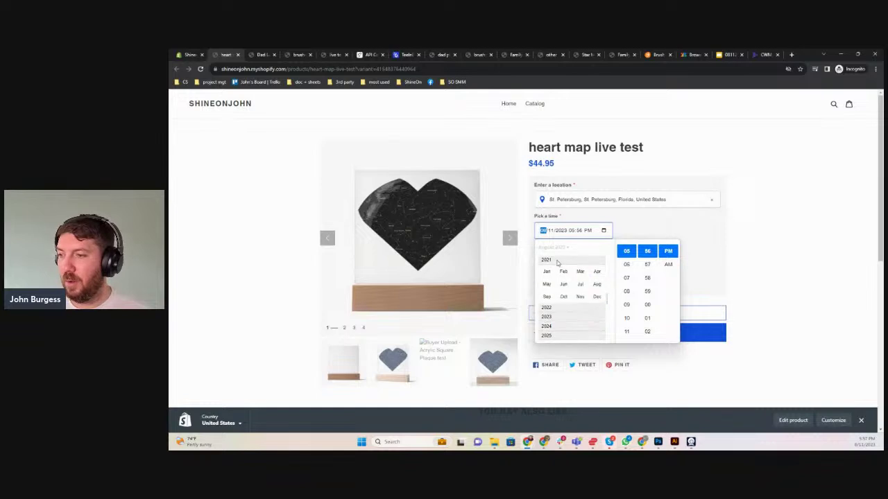
pyautogui.click(565, 284)
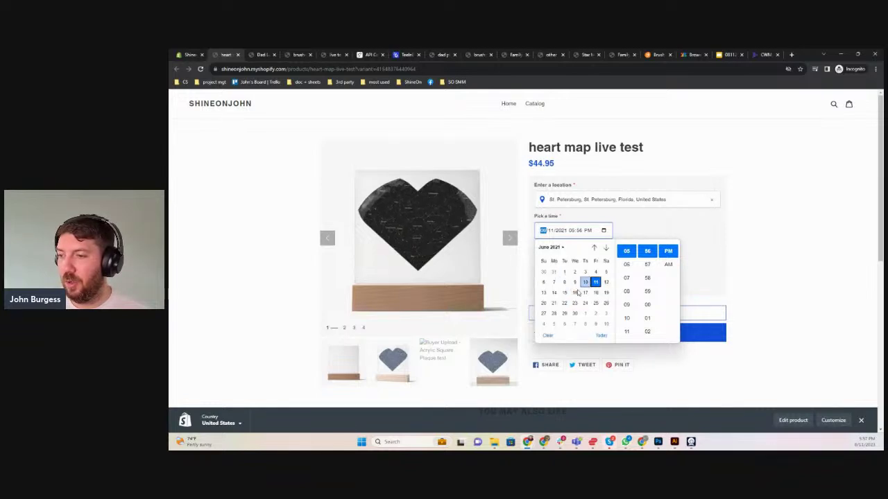
pyautogui.click(627, 291)
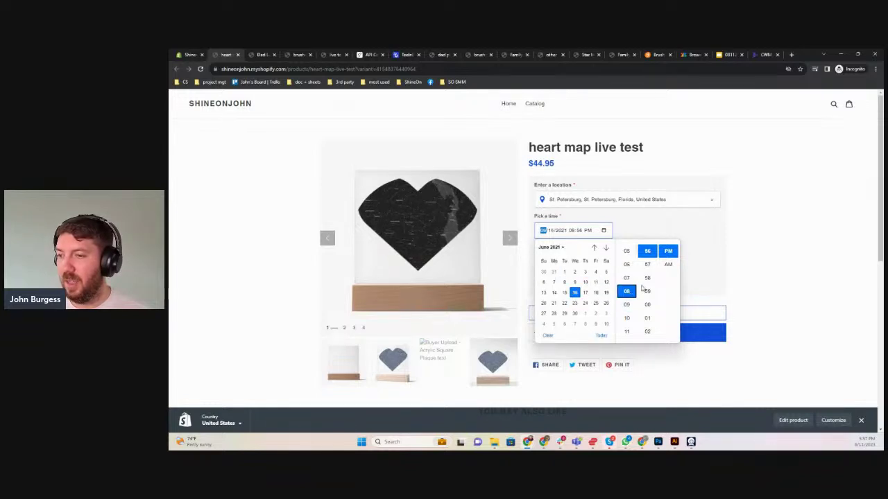
pyautogui.click(647, 277)
pyautogui.click(668, 264)
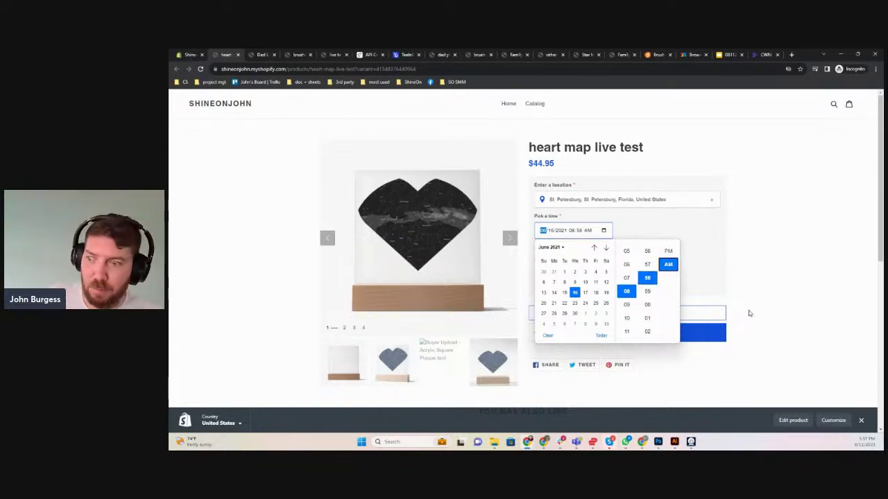
pyautogui.click(748, 313)
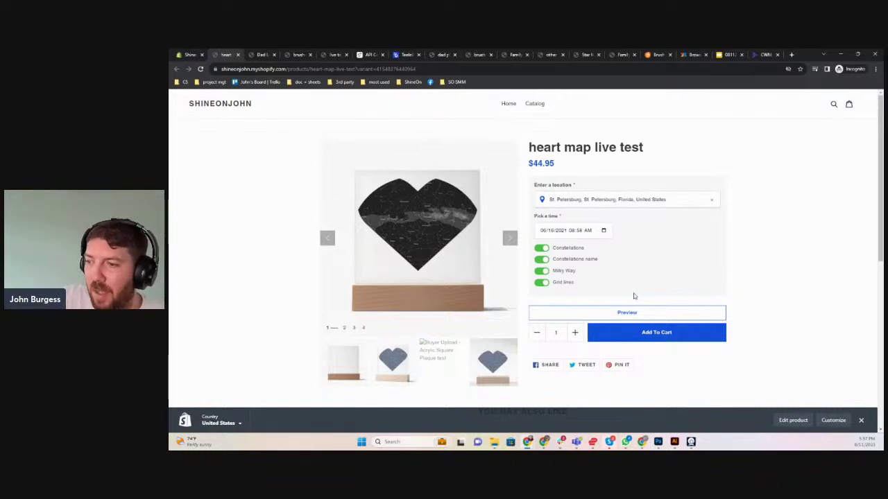
# Turn off constellation names and grid lines, then check the personalized map preview
pyautogui.click(542, 259)
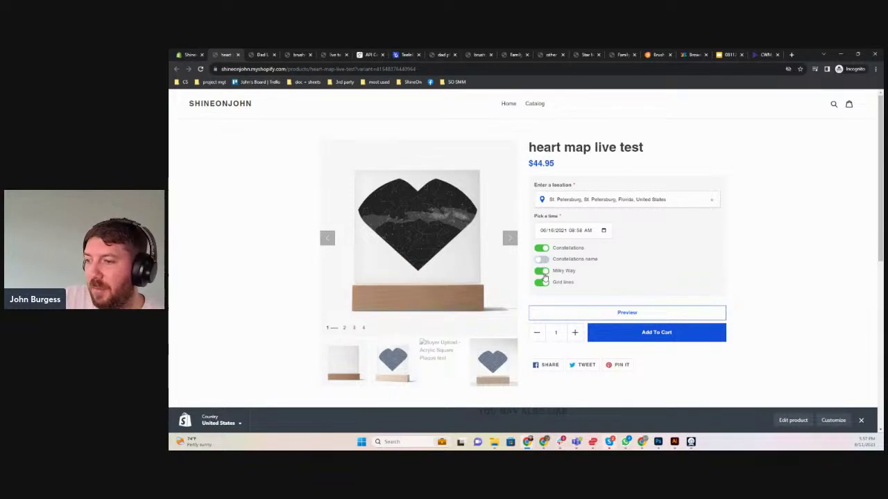
pyautogui.click(542, 283)
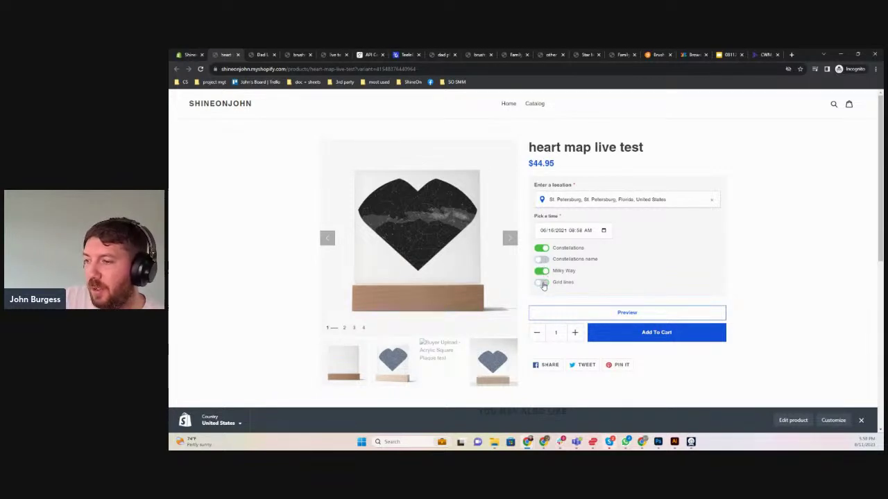
pyautogui.click(654, 315)
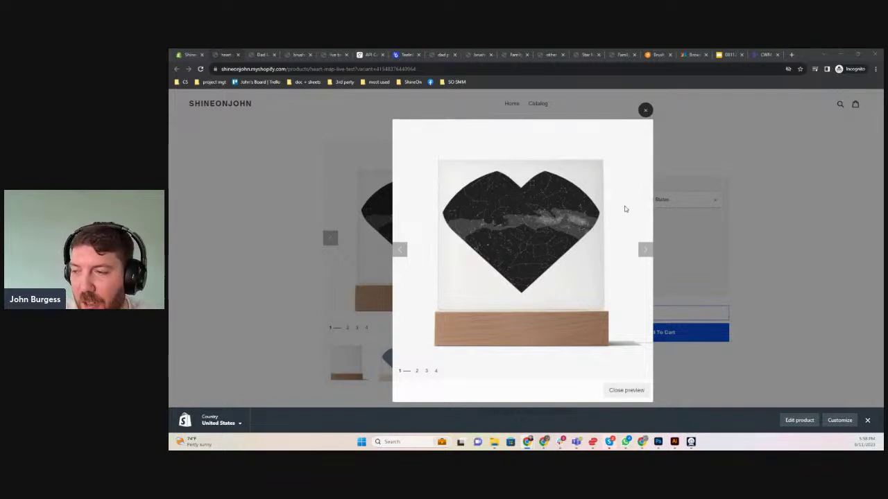
pyautogui.click(645, 110)
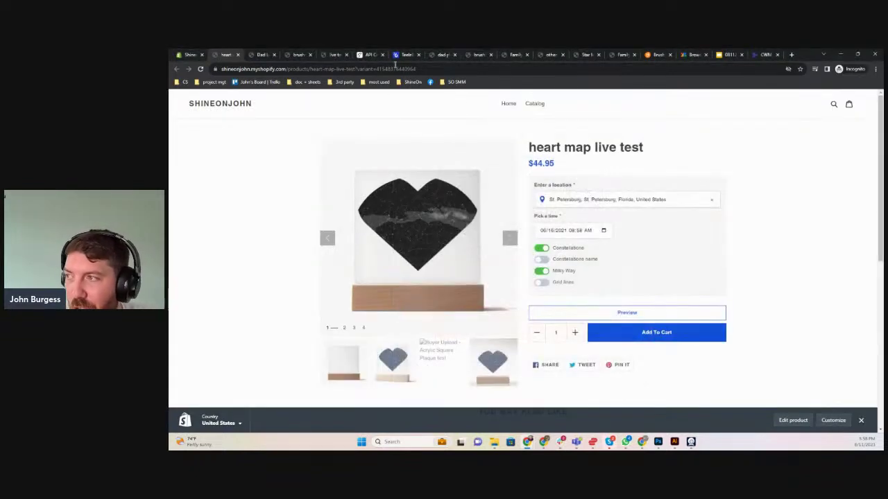
pyautogui.click(581, 55)
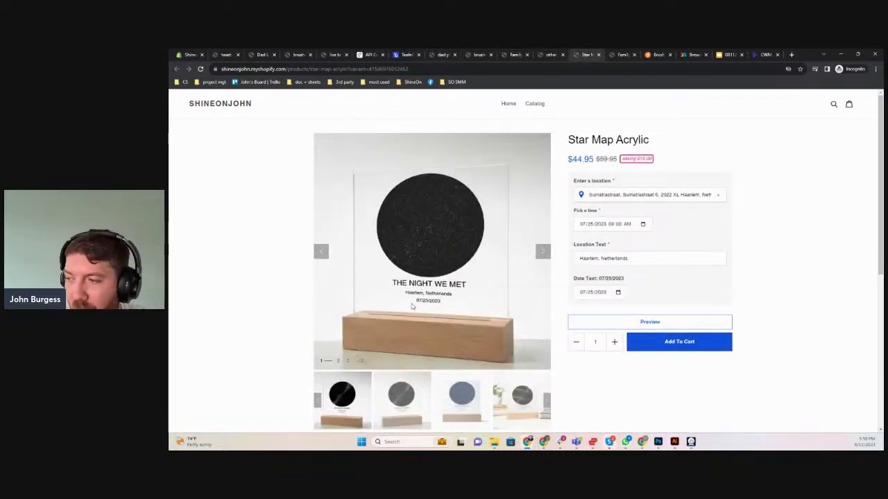
# Compare the Star Map Acrylic page's time, location and date fields, then go to Teeinblue's Artworks list
pyautogui.click(617, 224)
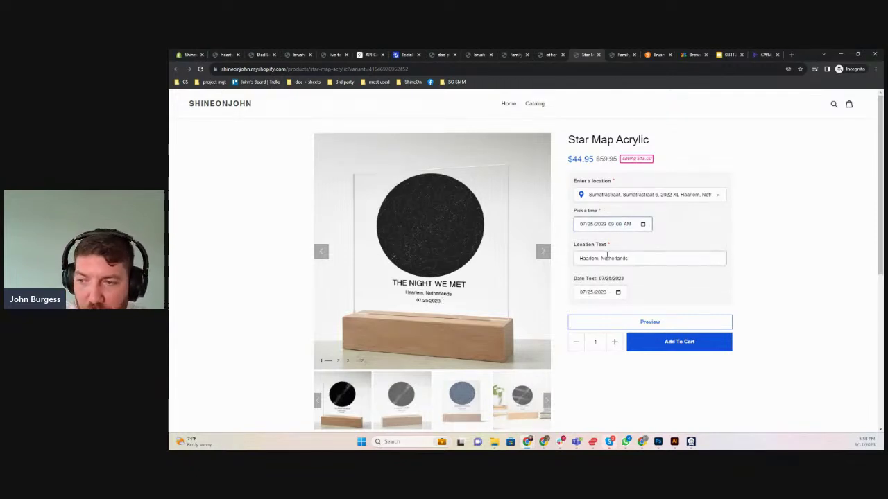
pyautogui.click(607, 255)
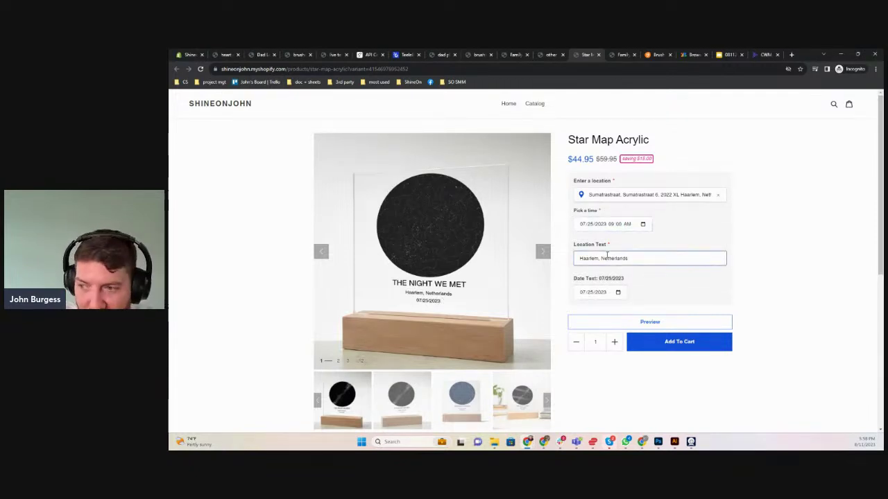
pyautogui.click(617, 292)
pyautogui.click(663, 277)
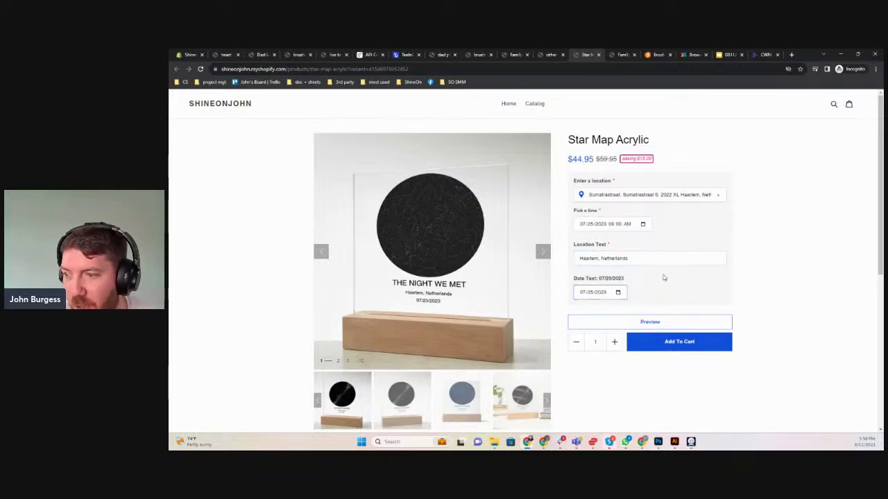
pyautogui.click(407, 54)
pyautogui.click(199, 269)
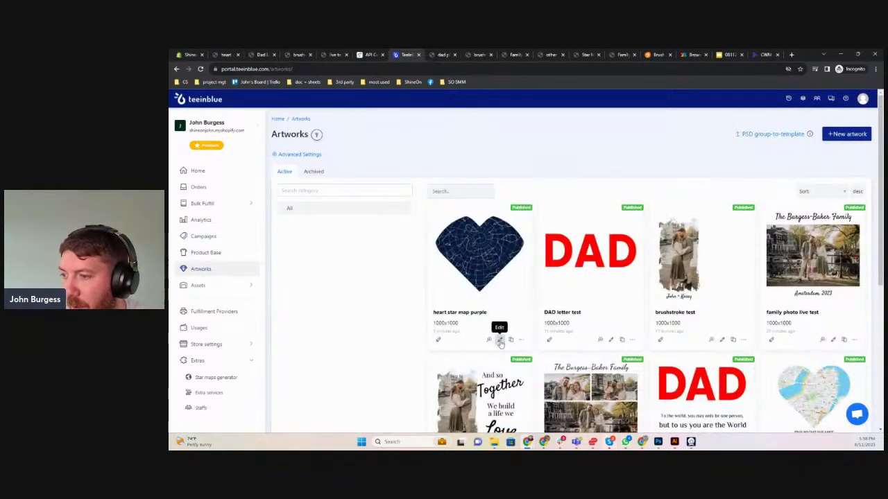
# Add a size-70 'Default text' layer at the bottom of heart star map purple, below the map layer
pyautogui.click(499, 339)
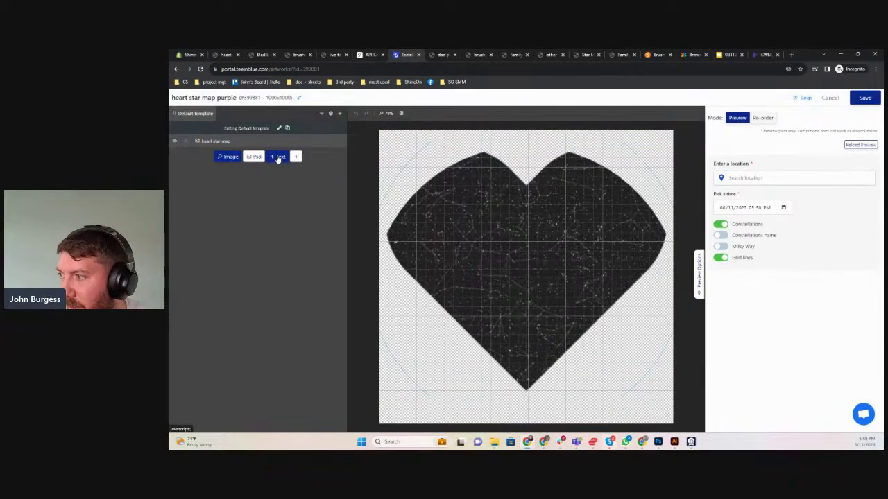
pyautogui.click(279, 157)
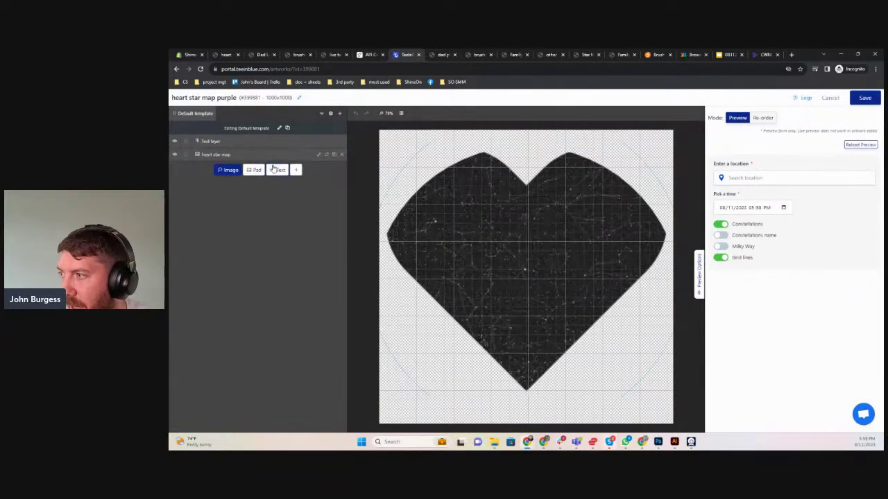
pyautogui.moveTo(528, 284); pyautogui.dragTo(527, 411)
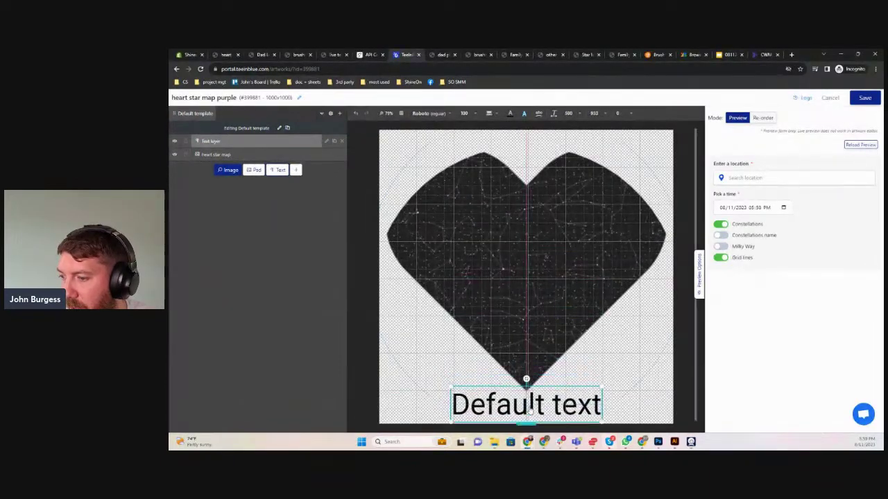
pyautogui.click(469, 113)
pyautogui.click(475, 116)
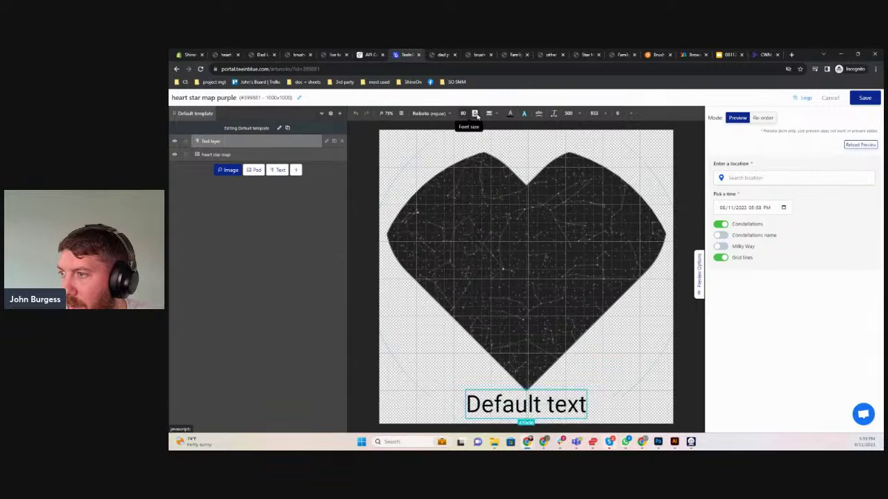
pyautogui.click(477, 117)
pyautogui.click(477, 116)
pyautogui.click(476, 116)
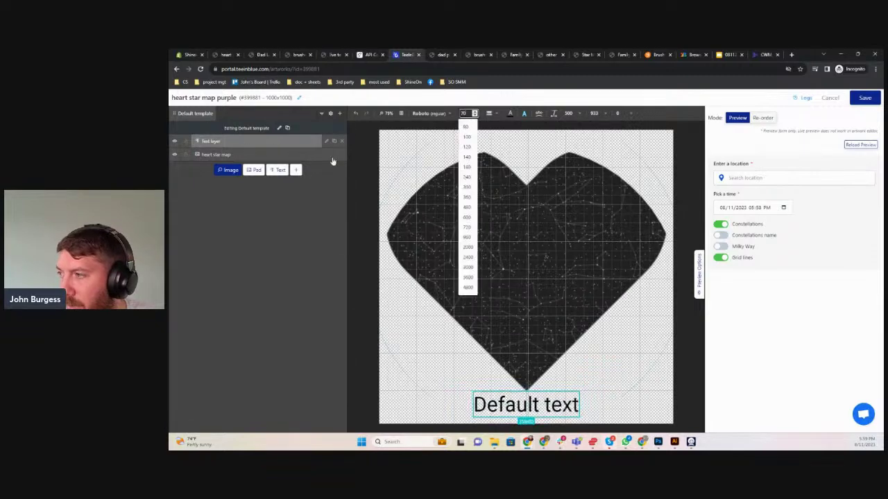
pyautogui.moveTo(330, 142); pyautogui.dragTo(327, 156)
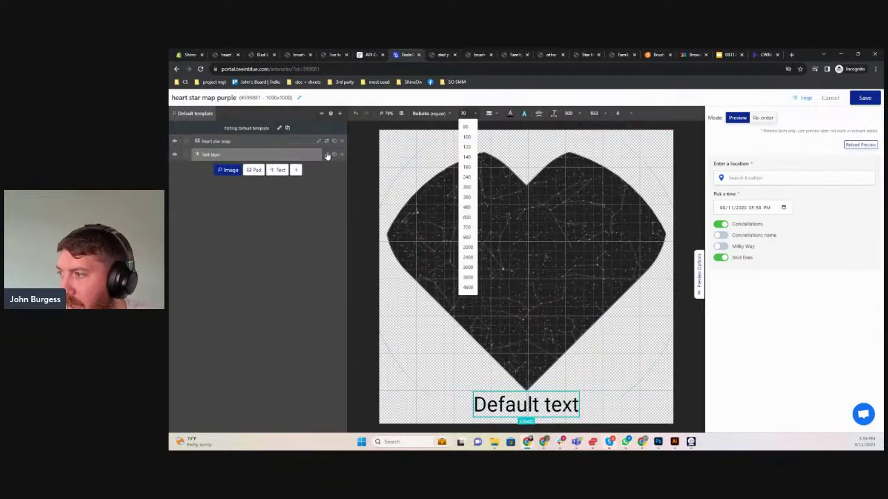
pyautogui.click(327, 155)
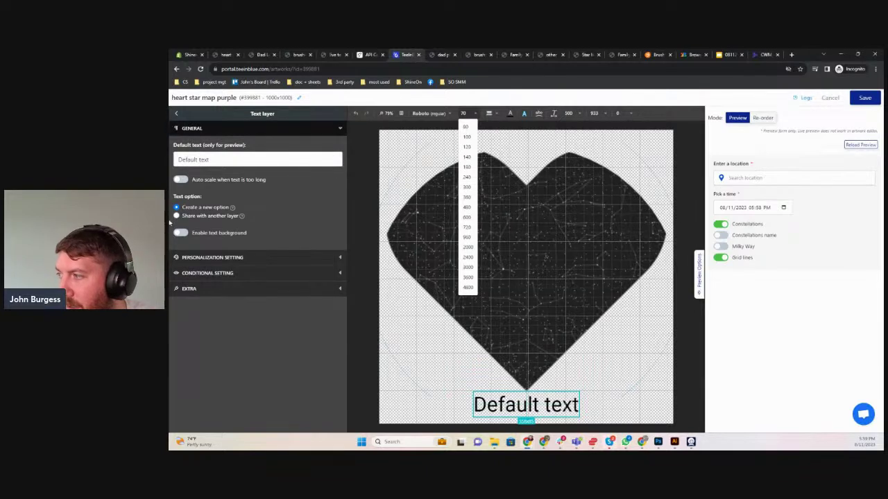
# Enable personalization with Date picker input and set the default text to 08/22/2023
pyautogui.click(182, 257)
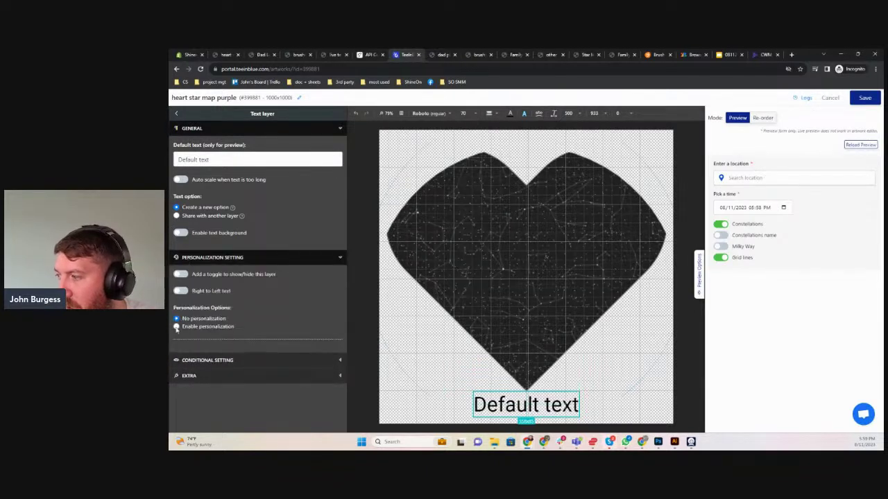
pyautogui.click(176, 327)
pyautogui.scroll(-2, 175, 324)
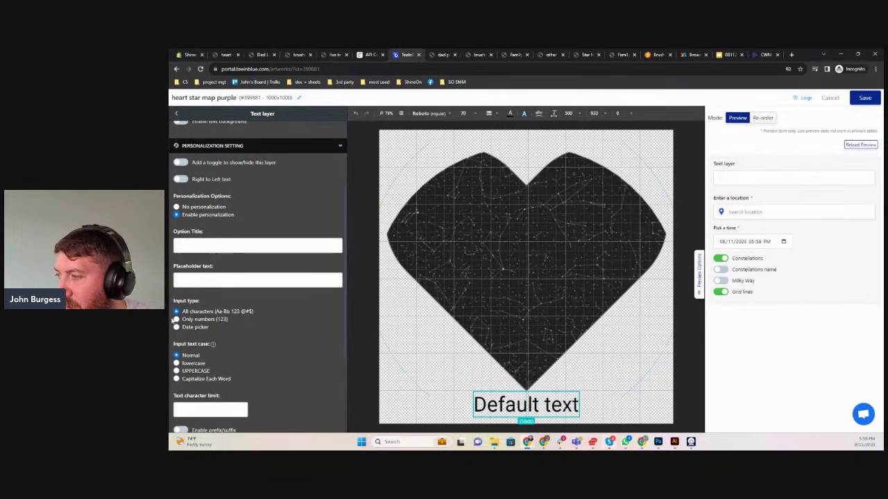
pyautogui.click(177, 327)
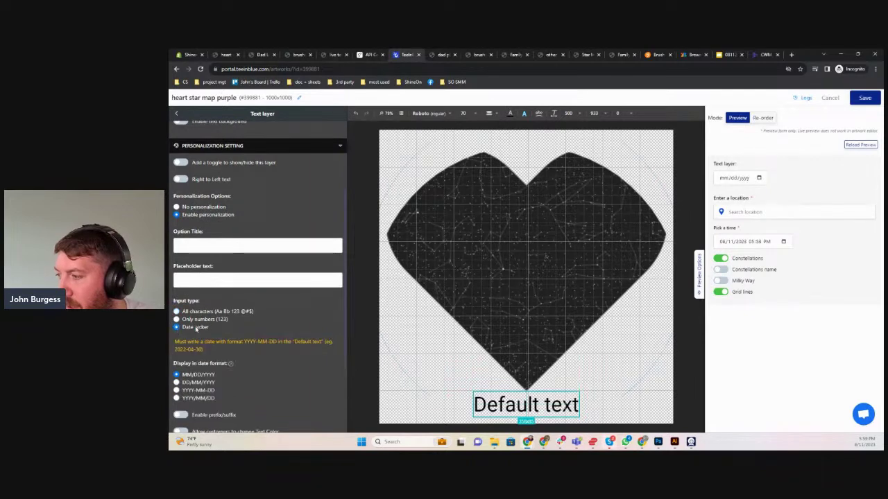
pyautogui.scroll(2, 220, 222)
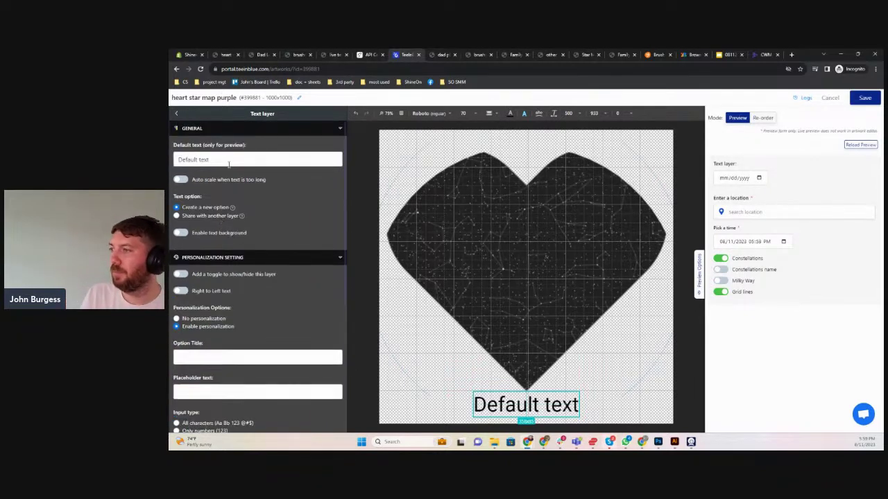
pyautogui.moveTo(228, 164); pyautogui.dragTo(176, 154)
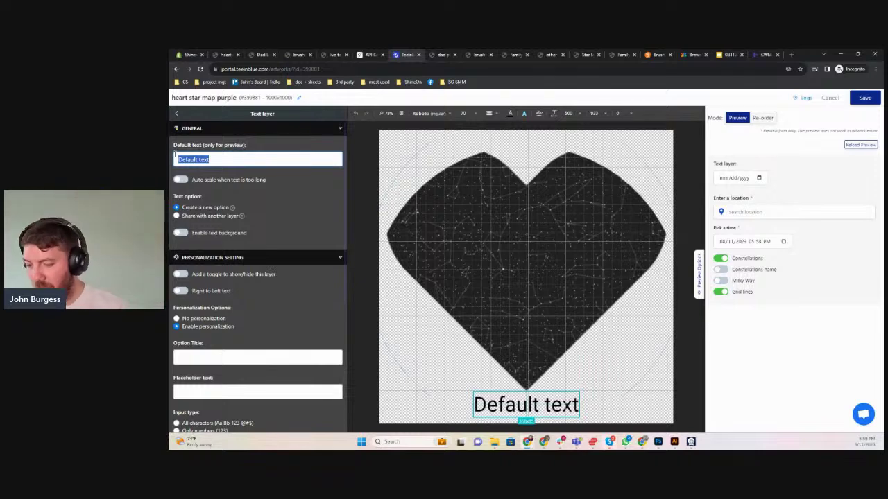
pyautogui.write('08/22/2023')
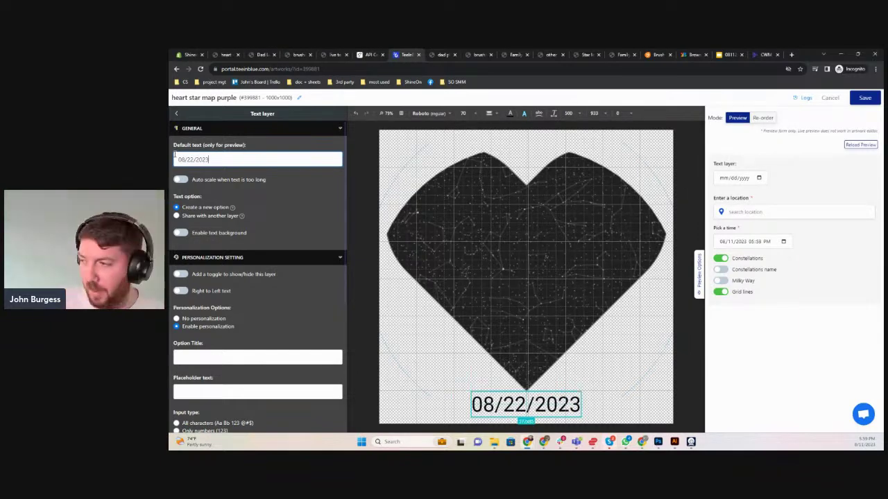
pyautogui.scroll(-3, 217, 330)
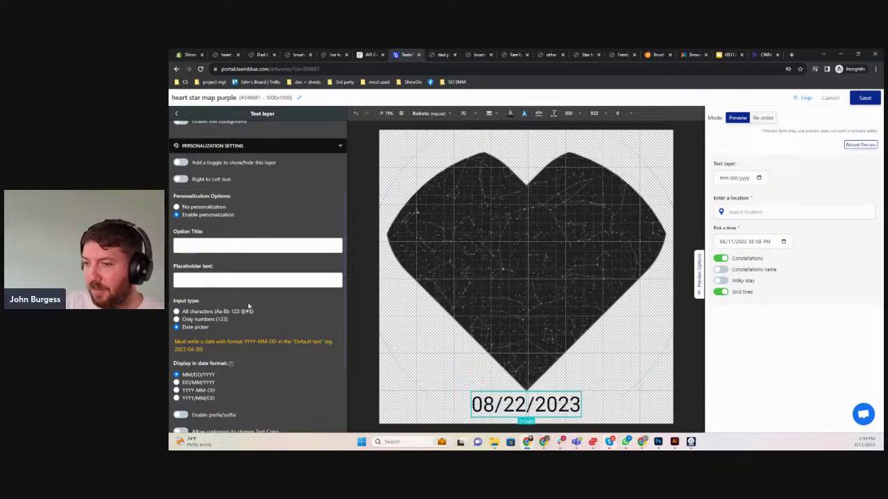
# Title the date option 'Date text'
pyautogui.click(722, 178)
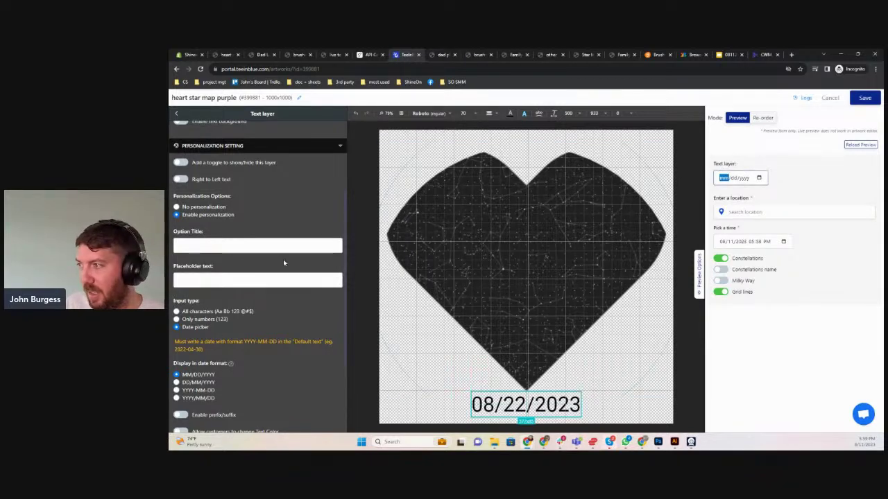
pyautogui.scroll(2, 283, 262)
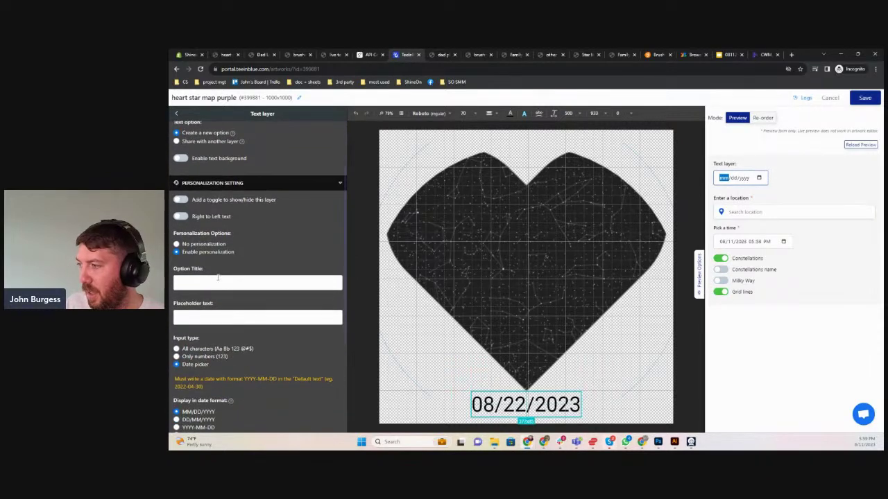
pyautogui.click(217, 281)
pyautogui.write('Date te')
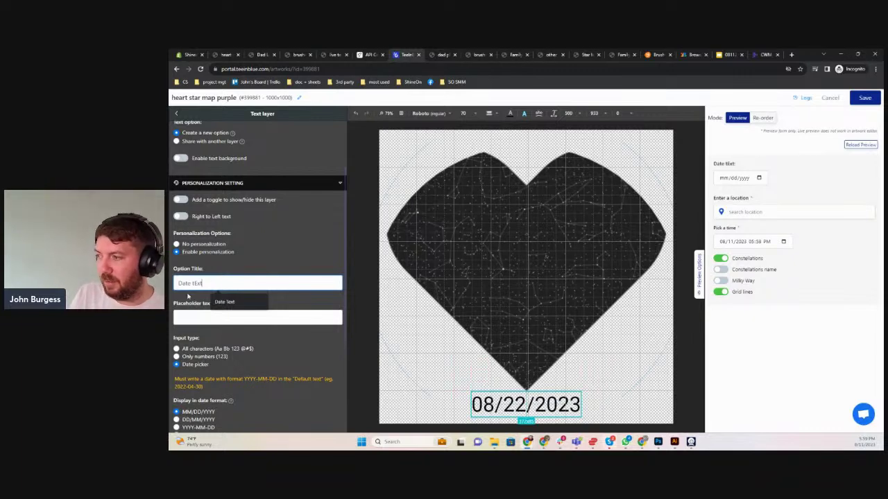
pyautogui.click(817, 183)
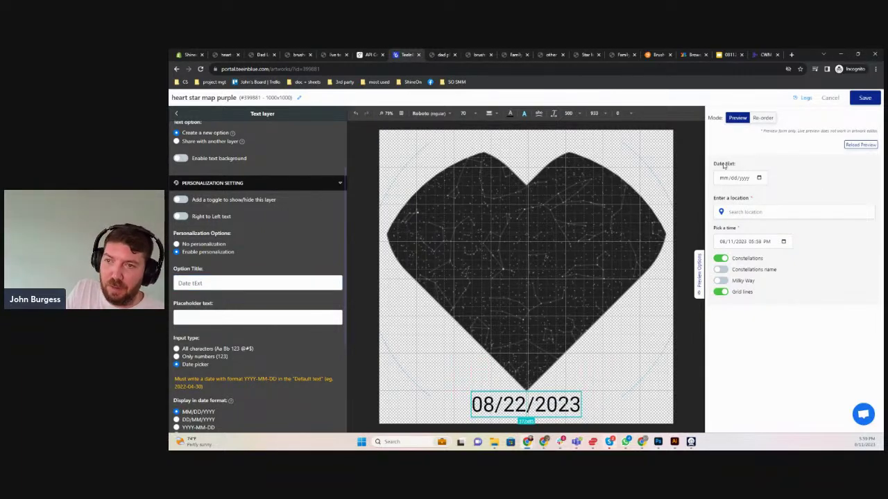
# Keep the MM/DD/YYYY date format and mark the option as required
pyautogui.scroll(-3, 210, 367)
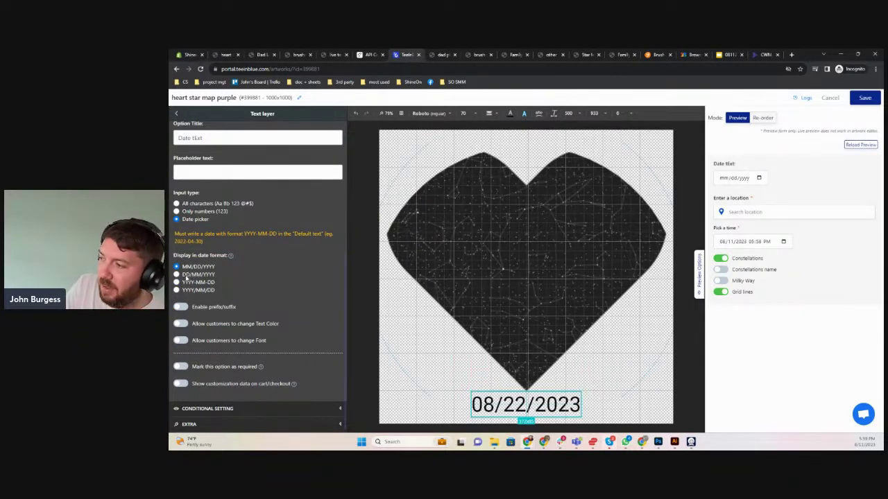
pyautogui.click(184, 275)
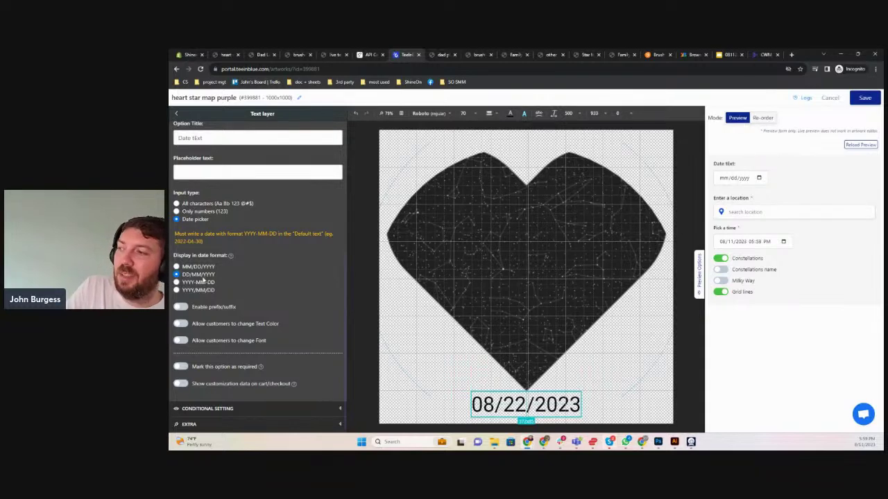
pyautogui.click(198, 290)
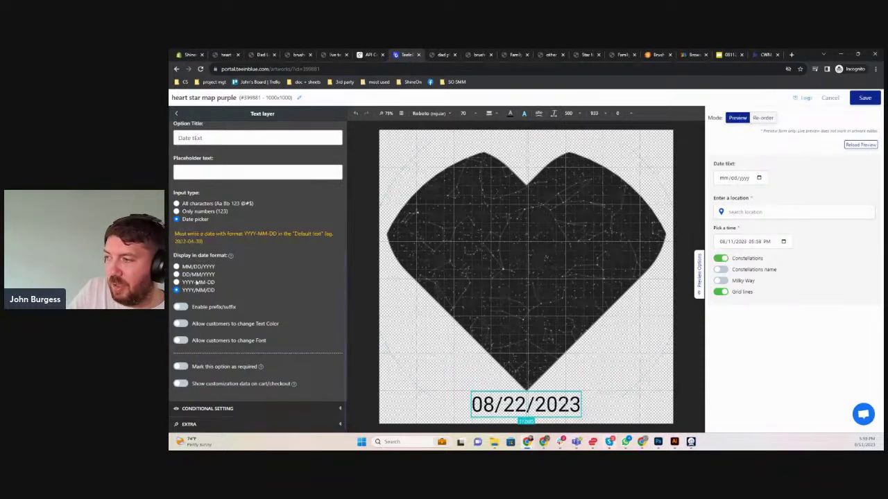
pyautogui.click(195, 283)
pyautogui.click(196, 268)
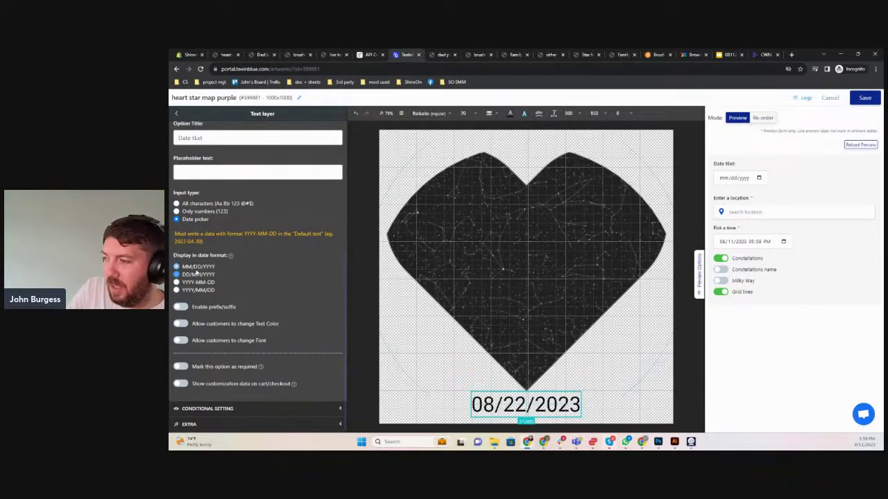
pyautogui.click(181, 367)
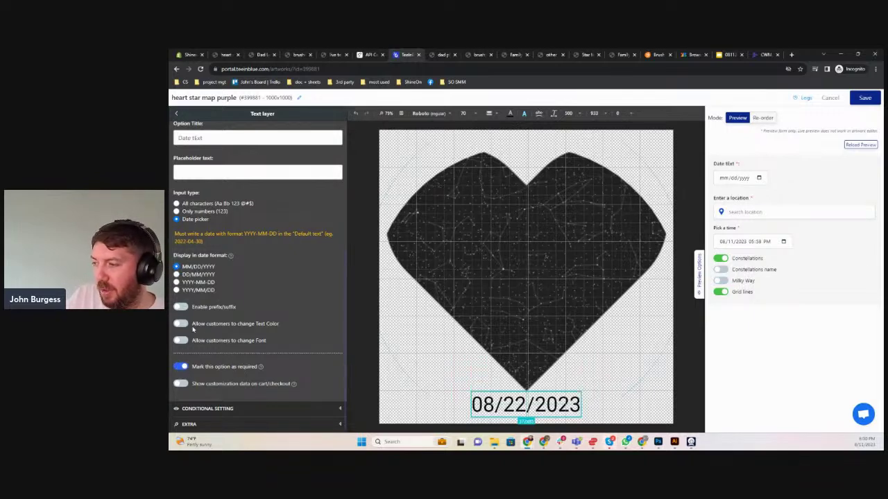
# Leave customer colour and font changes disabled and save the artwork
pyautogui.click(181, 324)
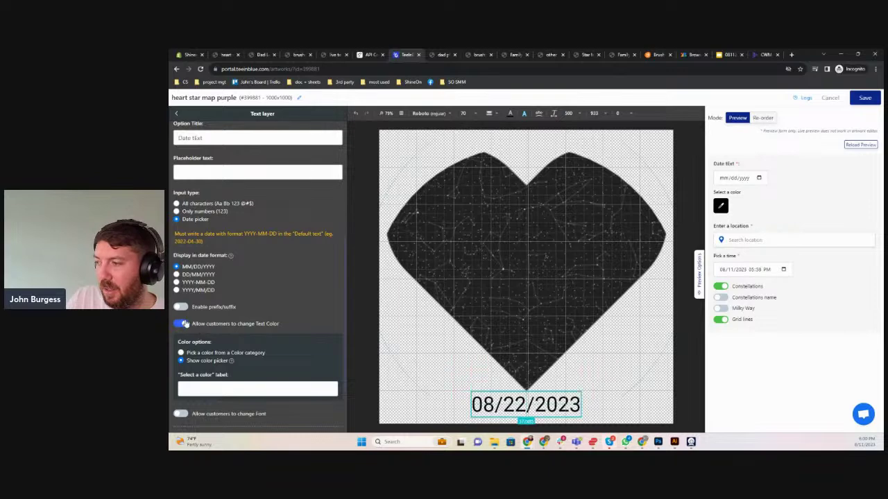
pyautogui.click(202, 352)
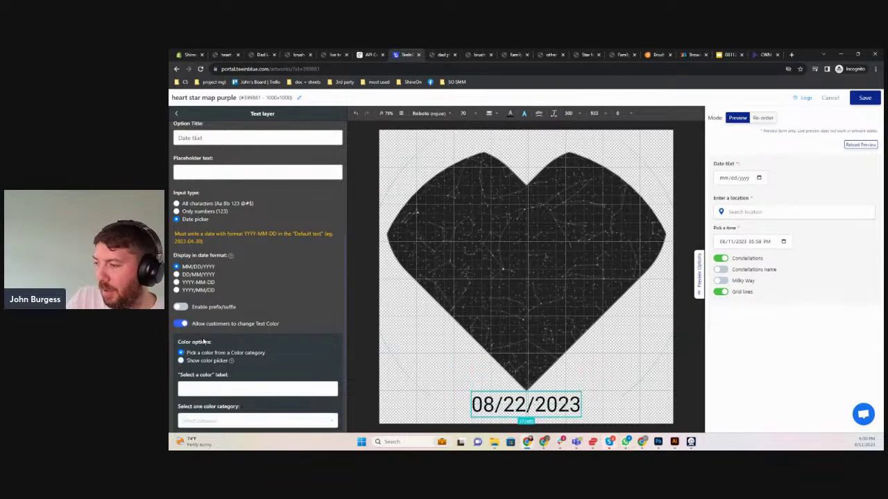
pyautogui.click(262, 420)
pyautogui.click(222, 389)
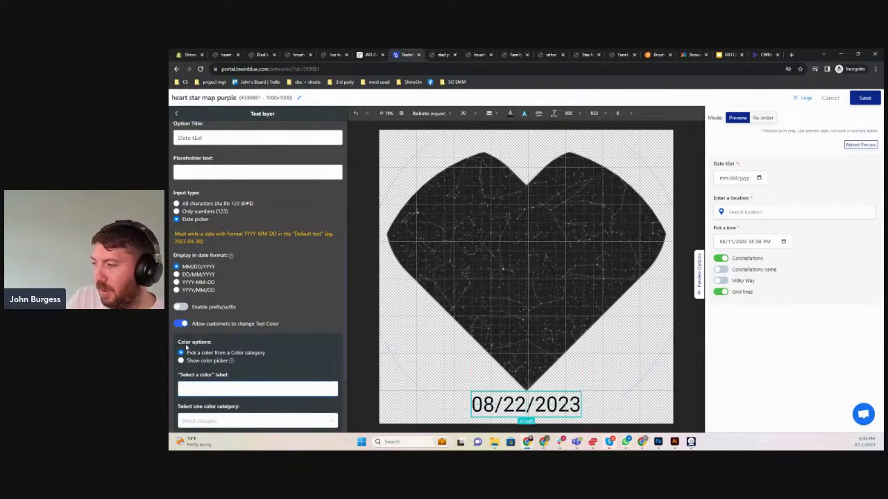
pyautogui.click(182, 324)
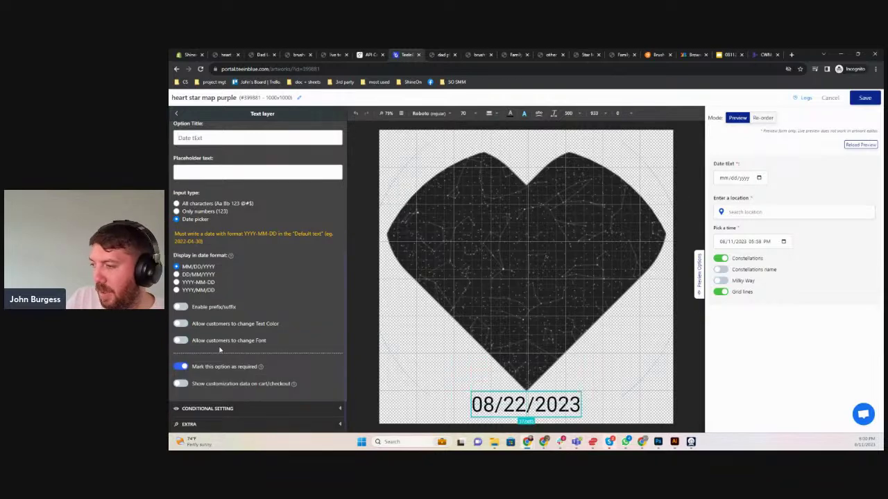
pyautogui.click(183, 341)
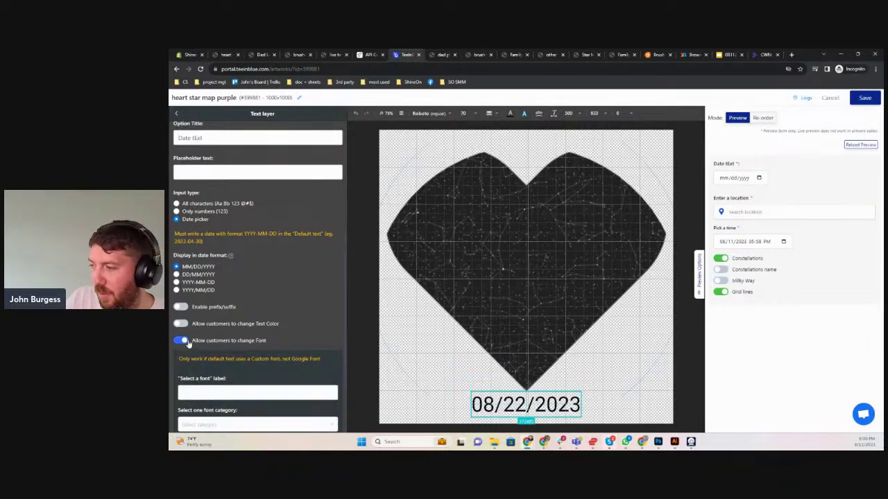
pyautogui.click(183, 340)
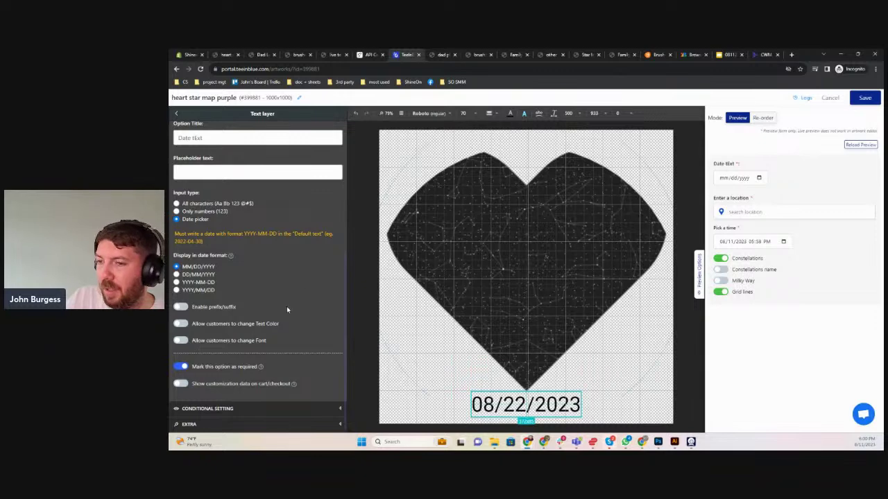
pyautogui.scroll(2, 286, 306)
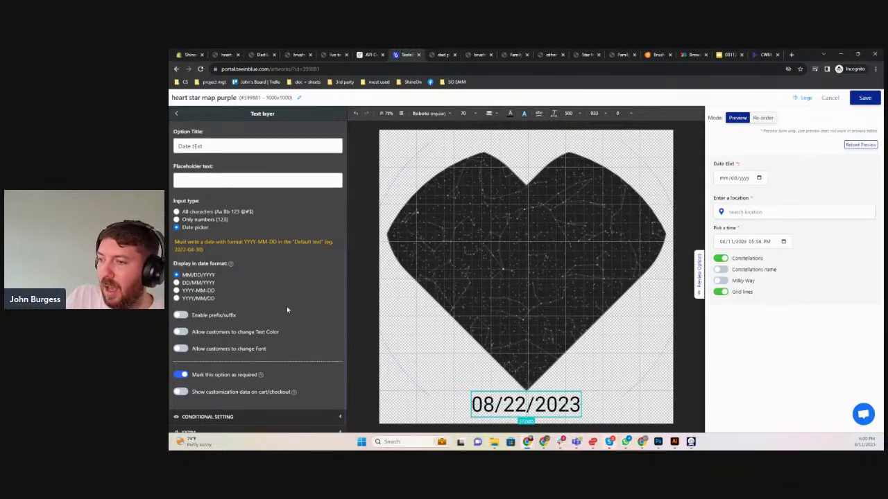
pyautogui.click(858, 101)
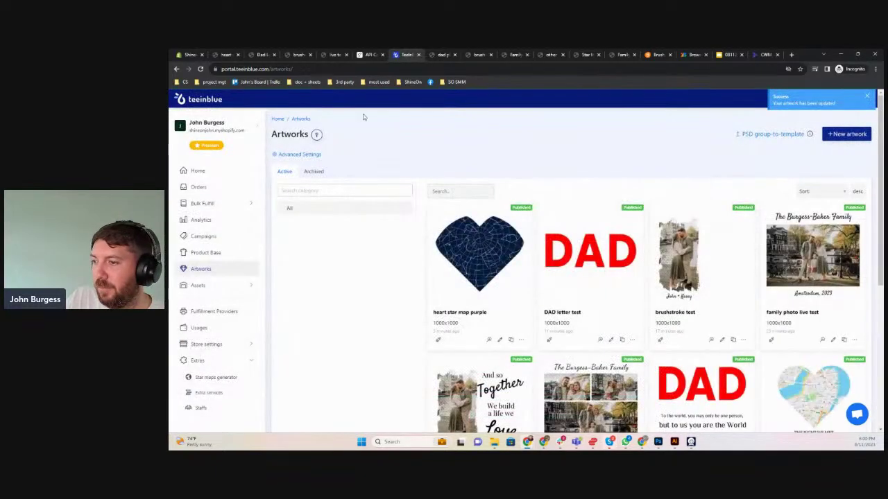
# Update the heart map live test campaign with the revised artwork and refresh its storefront page
pyautogui.click(205, 237)
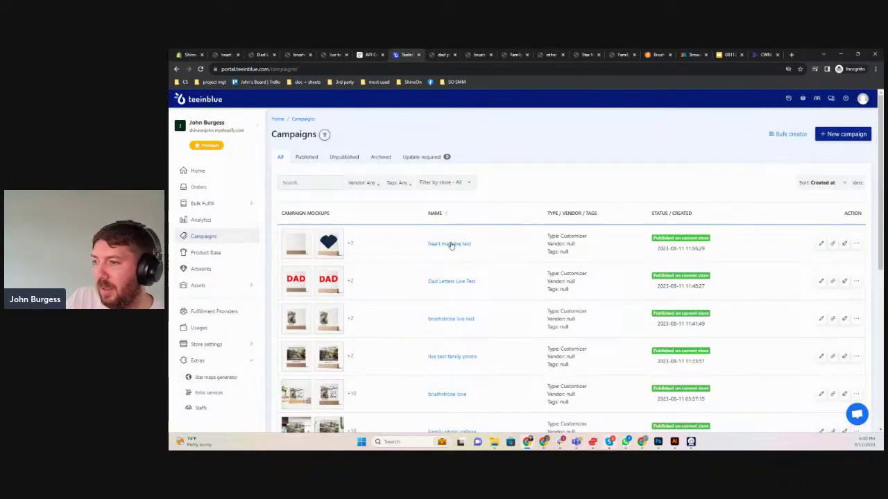
pyautogui.click(449, 244)
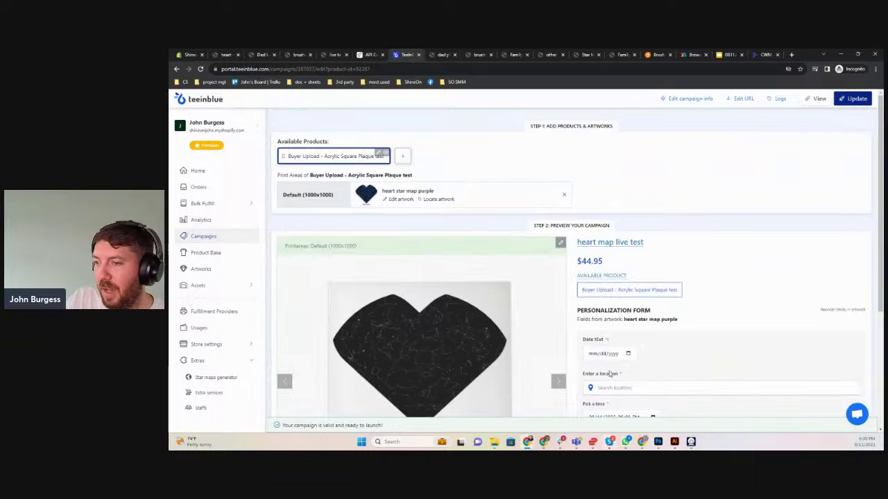
pyautogui.click(853, 98)
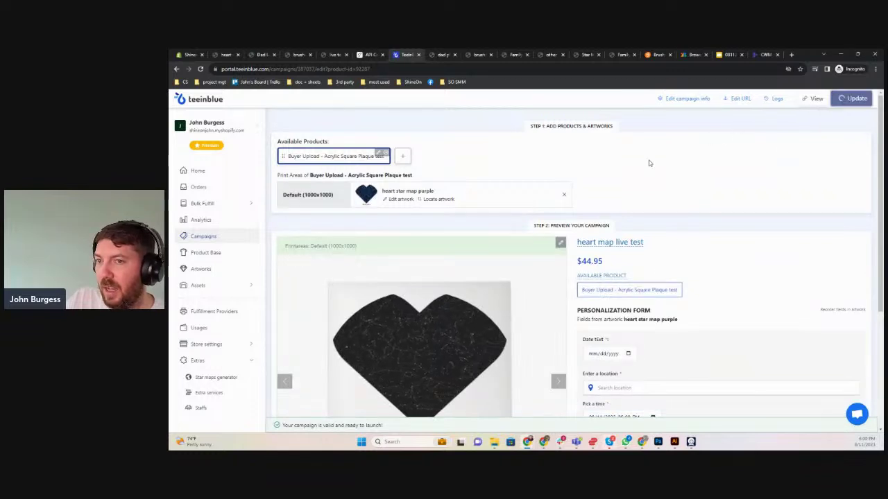
pyautogui.click(226, 55)
pyautogui.press('F5')
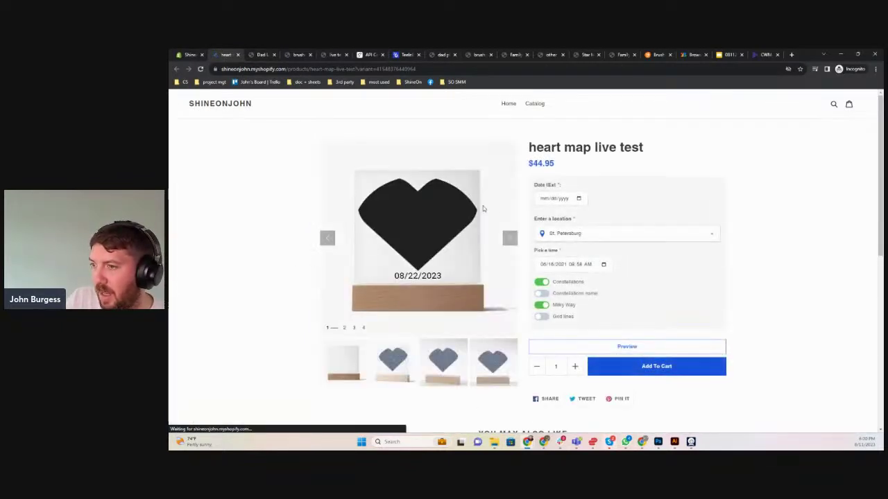
# Pick 08/14/2023 in the product's Date field, then switch back to the Teeinblue tab
pyautogui.click(548, 199)
pyautogui.click(579, 200)
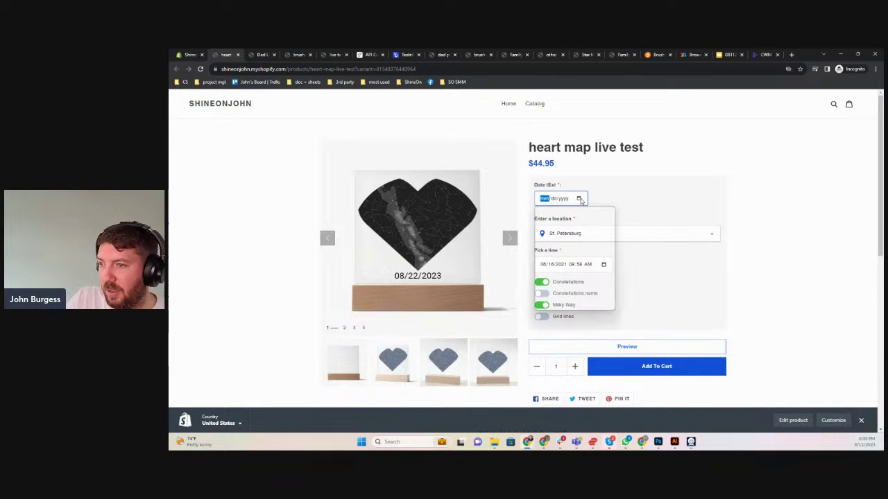
pyautogui.click(555, 258)
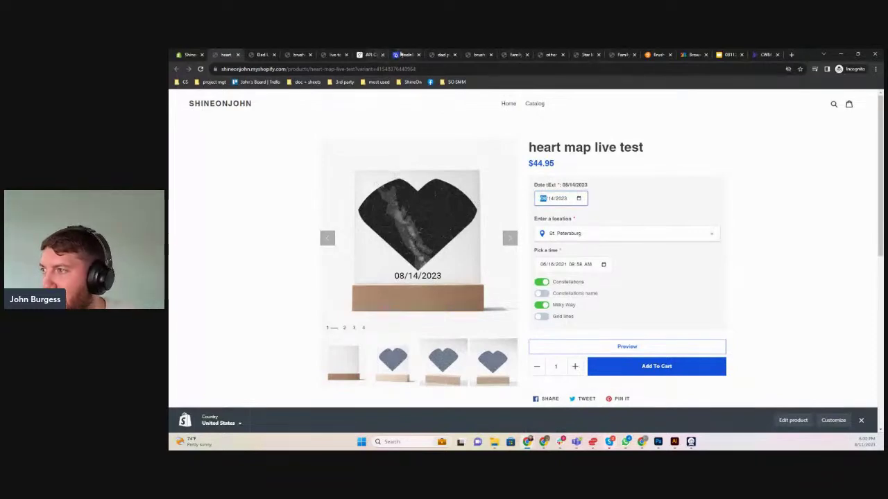
pyautogui.click(402, 54)
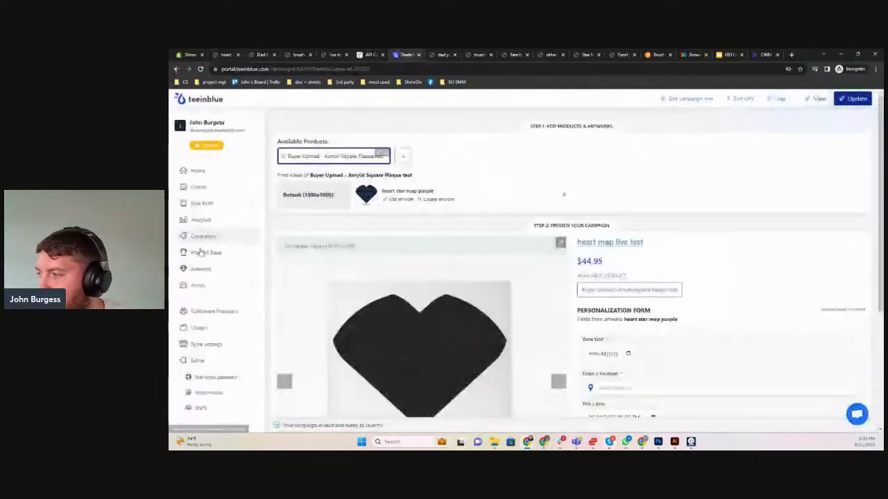
# Open the heart star map purple artwork and drag the heart star map layer larger
pyautogui.click(200, 268)
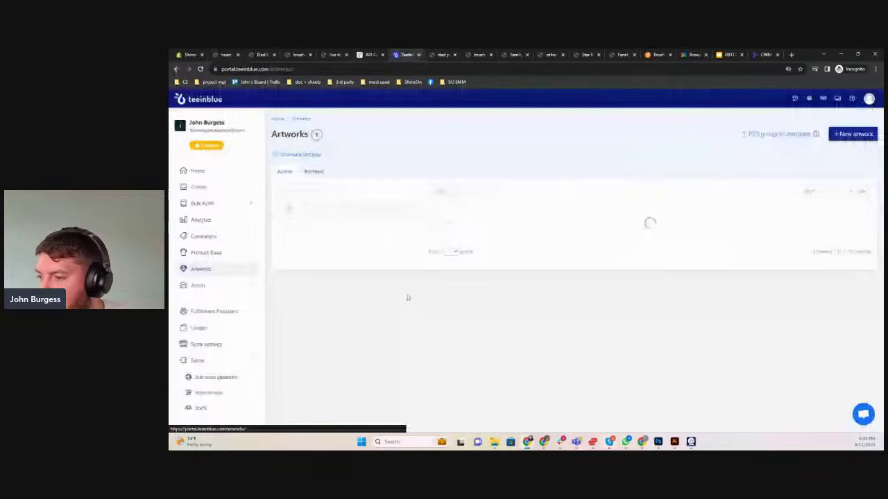
pyautogui.click(497, 339)
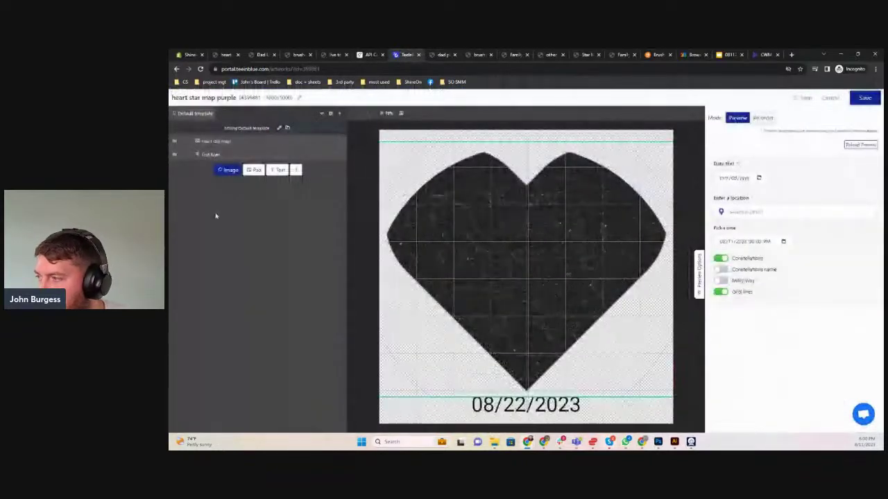
pyautogui.click(223, 143)
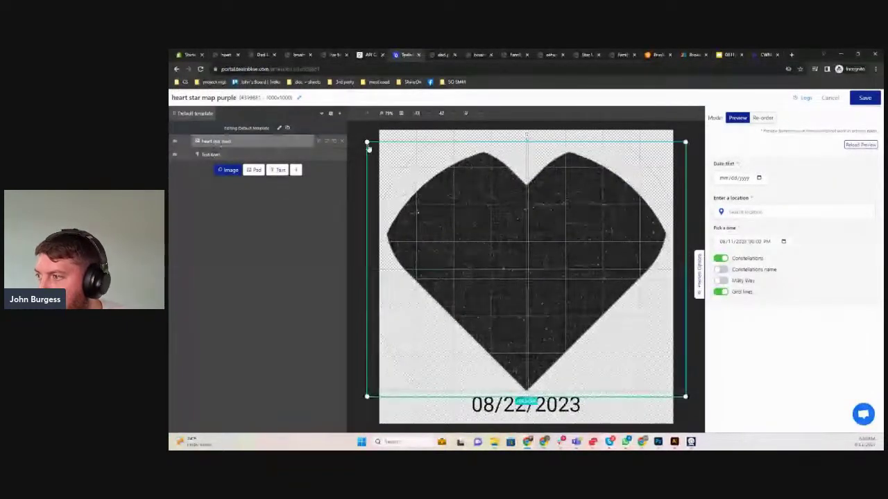
pyautogui.moveTo(367, 142)
pyautogui.mouseDown()
pyautogui.moveTo(331, 120)
pyautogui.moveTo(373, 136)
pyautogui.mouseUp()
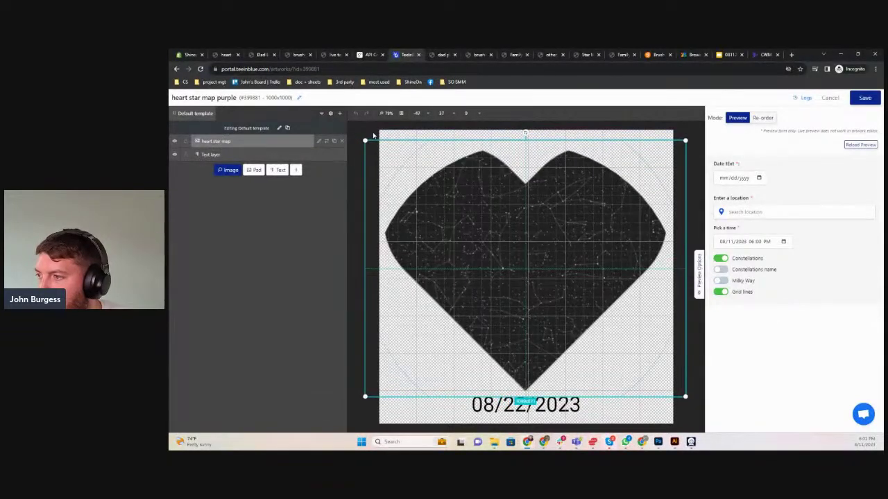
# Open the heart star map layer's settings and check the design at 100% and 50% zoom
pyautogui.click(319, 141)
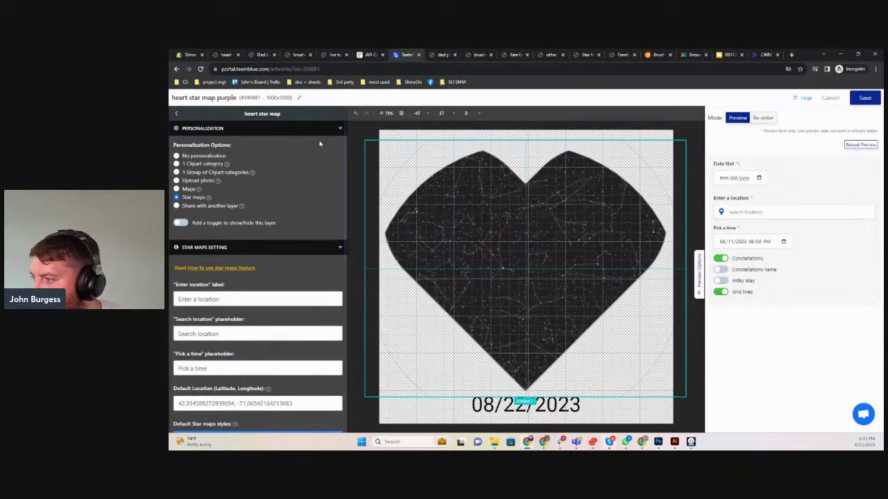
pyautogui.click(339, 131)
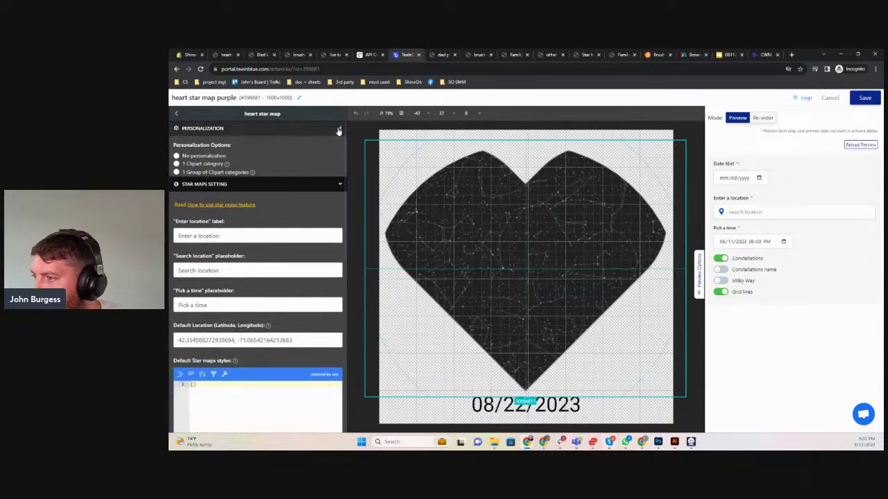
pyautogui.click(385, 114)
pyautogui.click(383, 132)
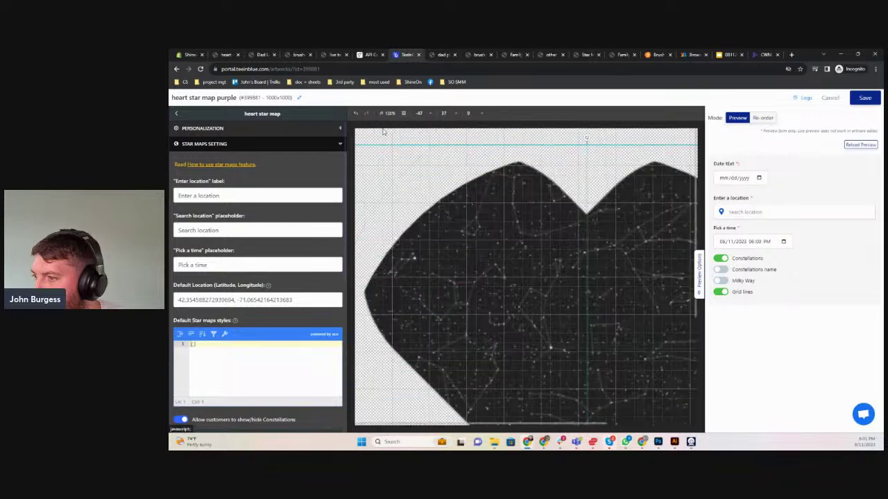
pyautogui.click(389, 114)
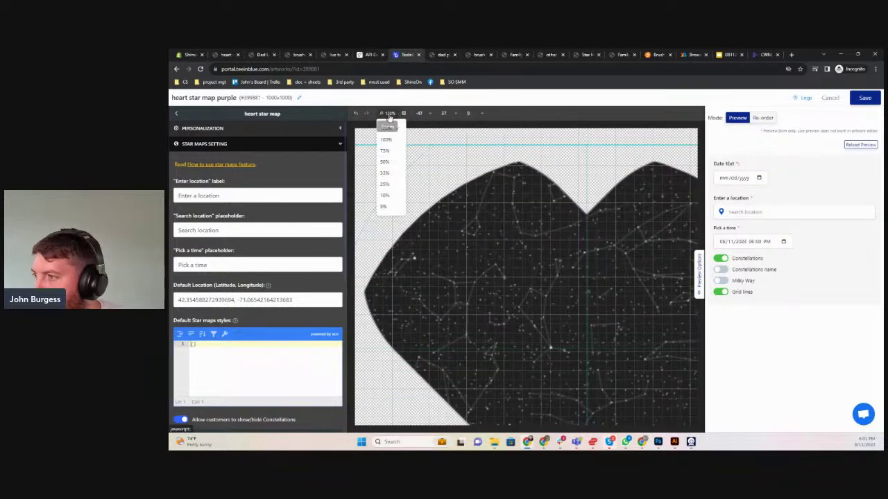
pyautogui.click(388, 141)
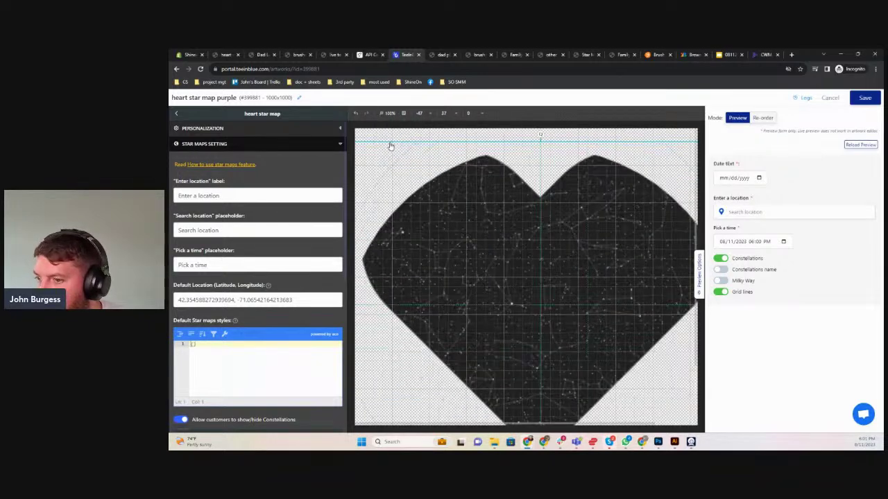
pyautogui.click(386, 113)
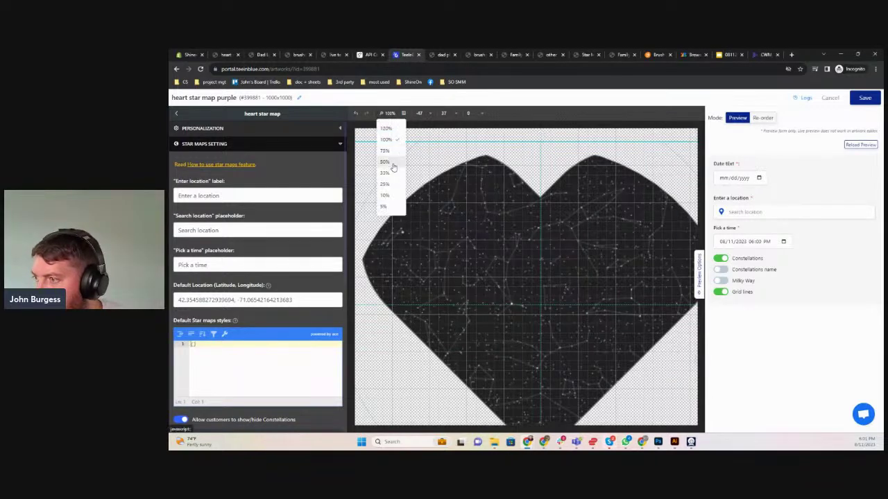
pyautogui.click(393, 166)
# Look over the layer's conditional and extra options, then save the artwork
pyautogui.scroll(-4, 255, 360)
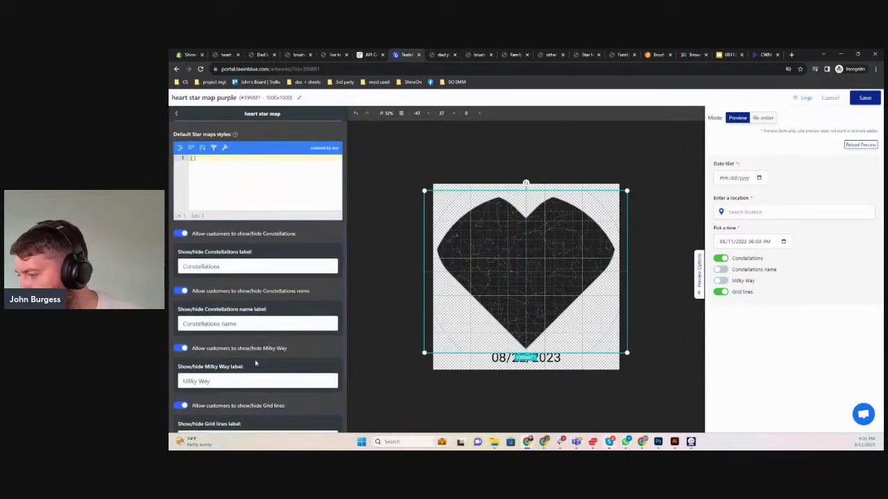
pyautogui.click(236, 409)
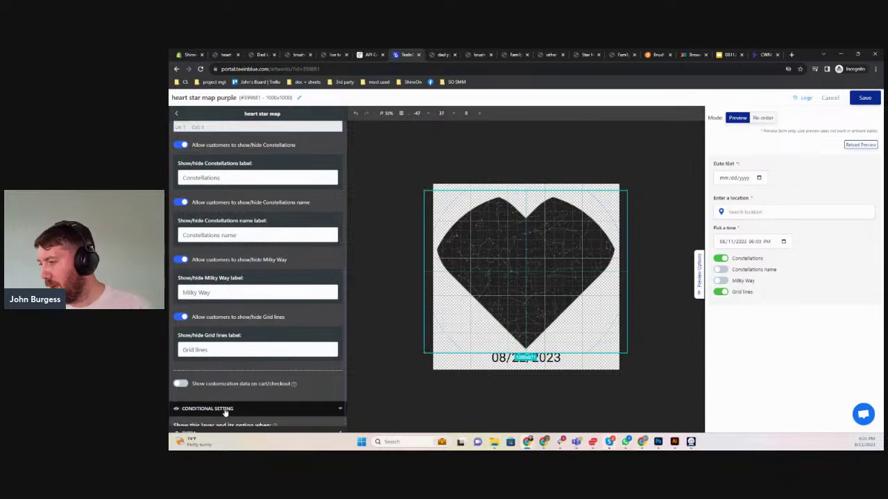
pyautogui.scroll(-1, 238, 400)
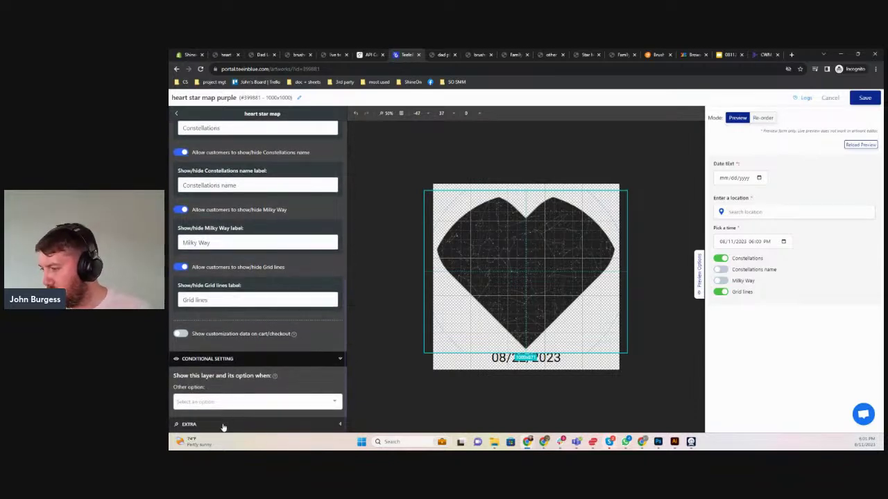
pyautogui.click(223, 427)
pyautogui.scroll(5, 254, 370)
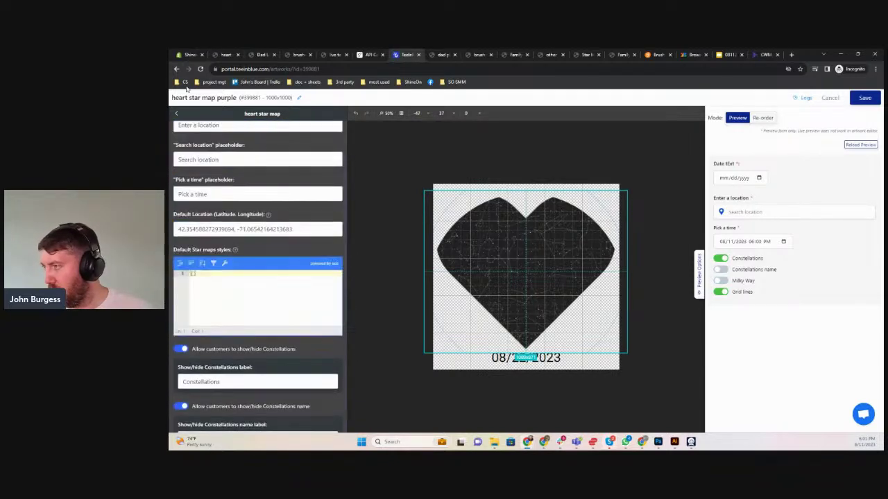
pyautogui.scroll(3, 211, 188)
pyautogui.click(189, 130)
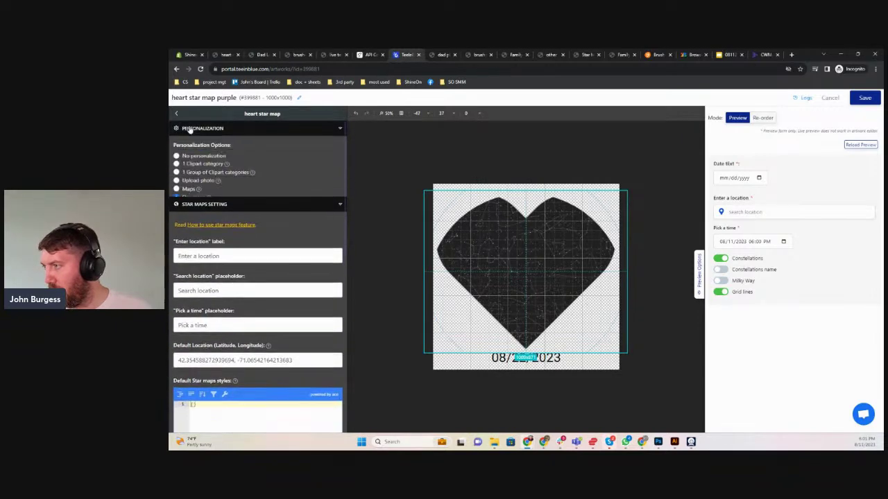
pyautogui.click(176, 114)
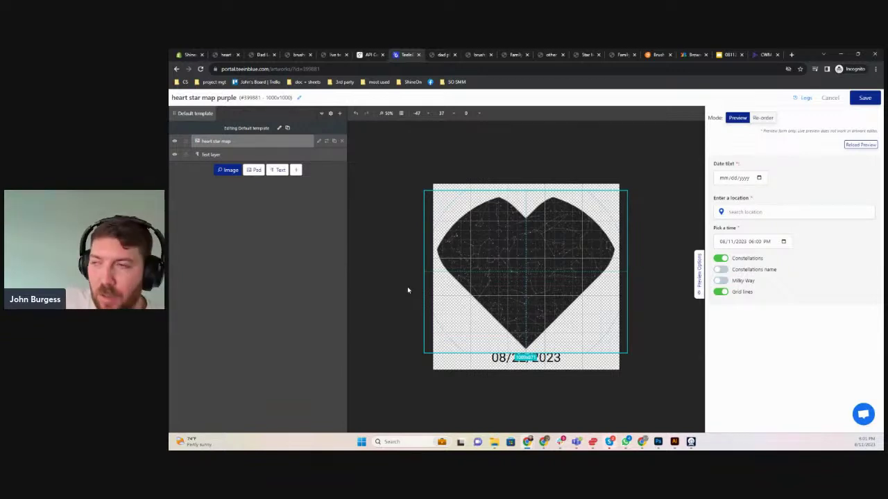
pyautogui.rightClick(177, 69)
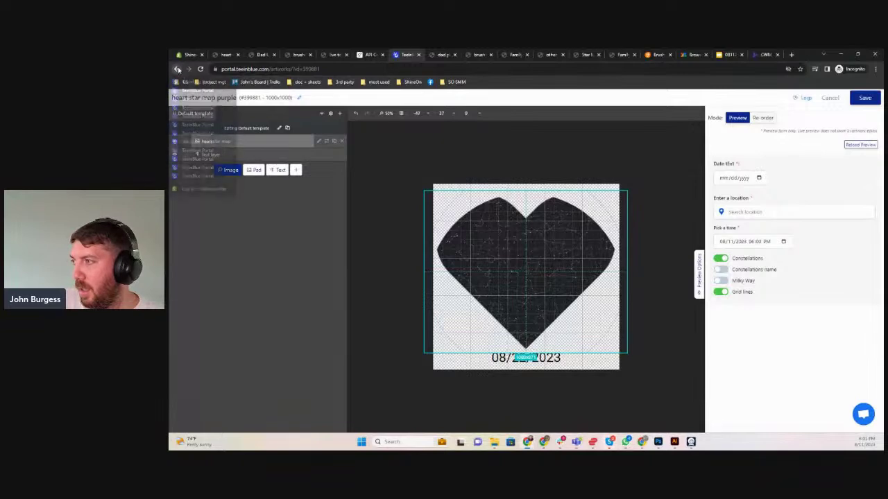
pyautogui.click(862, 97)
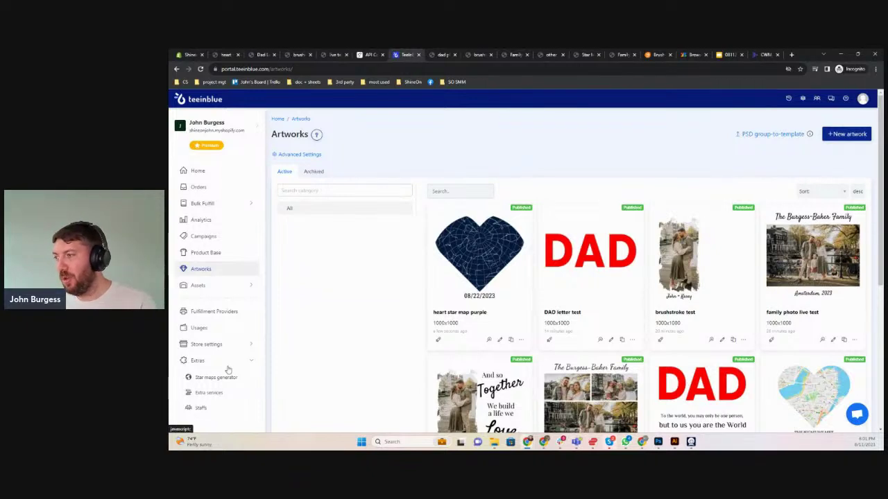
# Expand Assets in the sidebar and open Map Styles
pyautogui.click(209, 287)
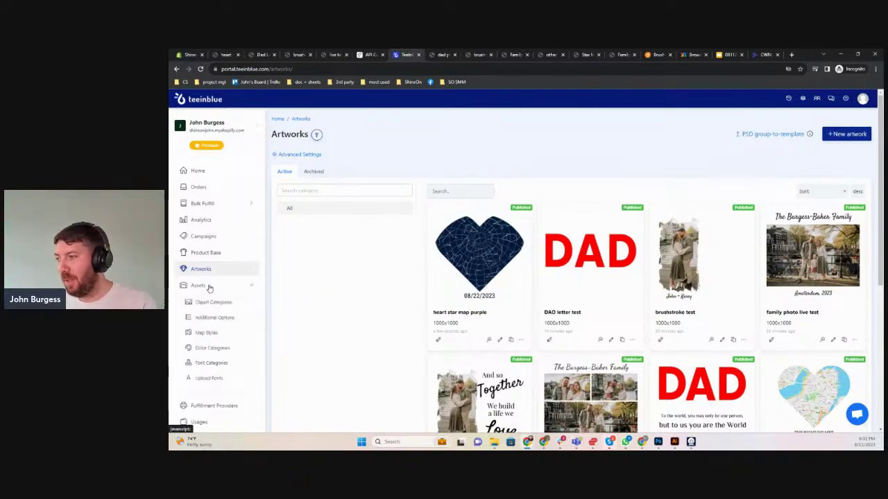
pyautogui.click(206, 333)
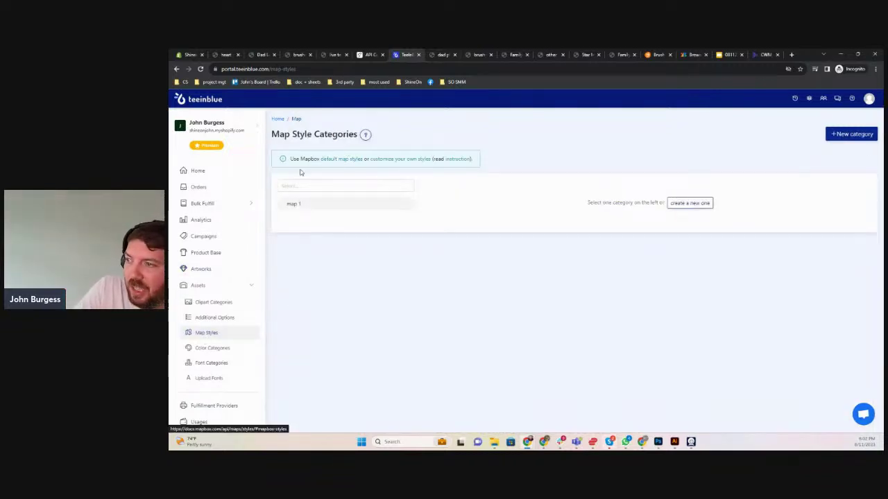
# Copy the Mapbox Navigation Day style URL from the default styles list, then return to Teeinblue
pyautogui.click(338, 160)
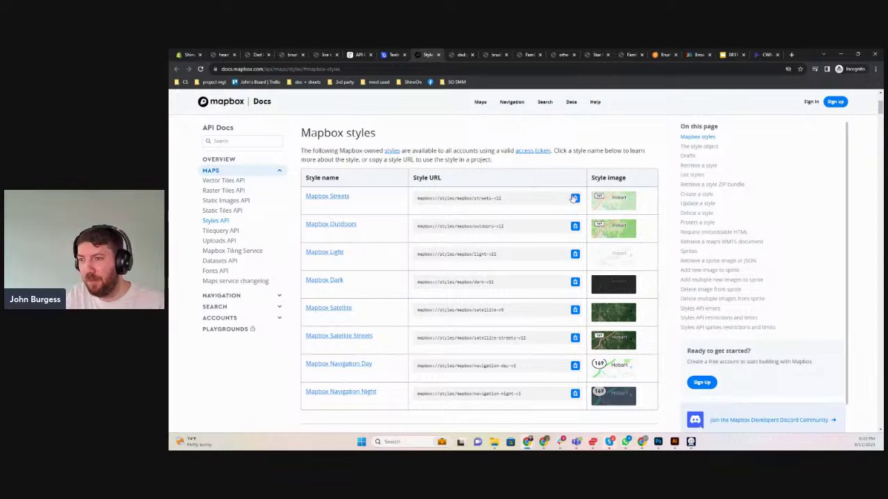
pyautogui.scroll(-1, 545, 316)
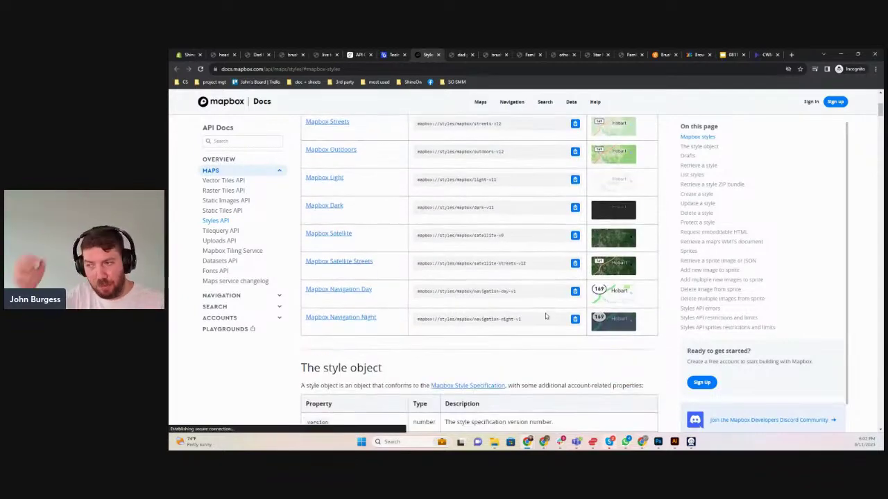
pyautogui.click(575, 291)
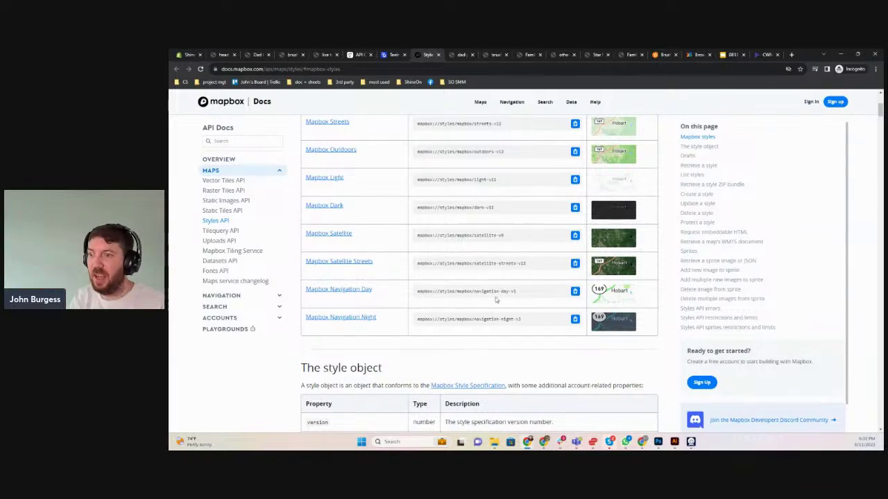
pyautogui.click(390, 53)
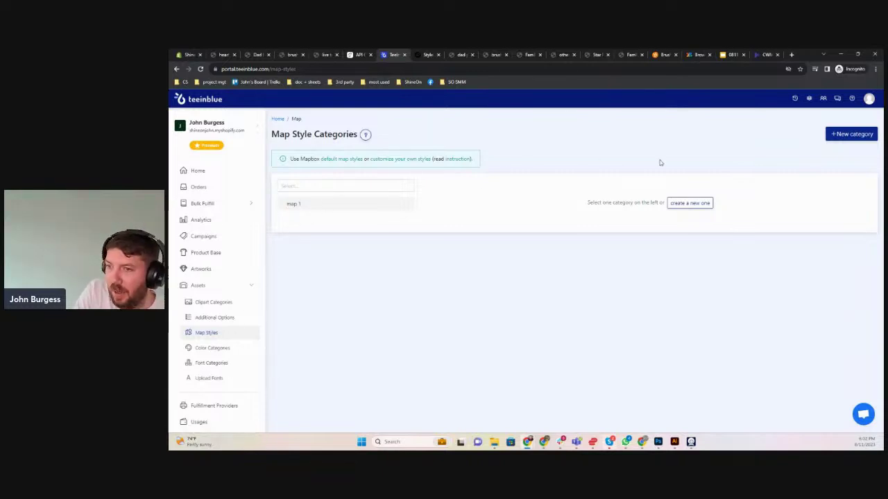
# Add map style category 'map 2', pasting mapbox://styles/mapbox/navigation-day-v1 as its custom class
pyautogui.click(688, 203)
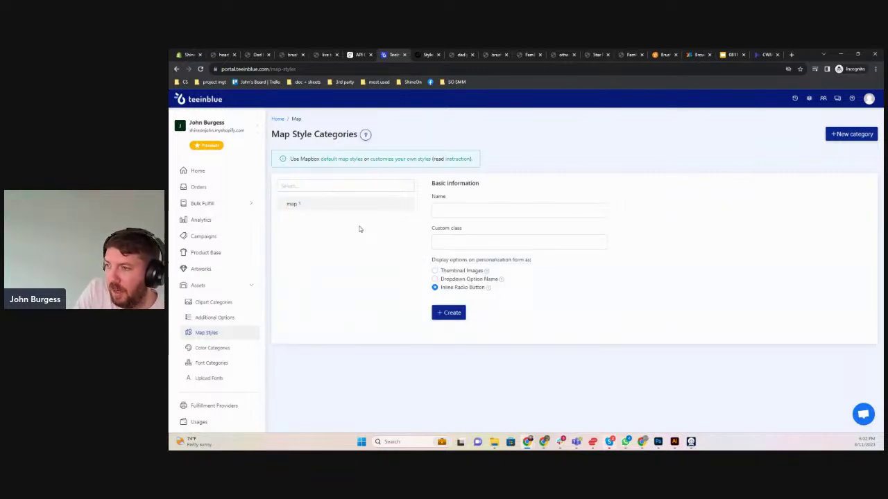
pyautogui.click(467, 207)
pyautogui.write('map 2')
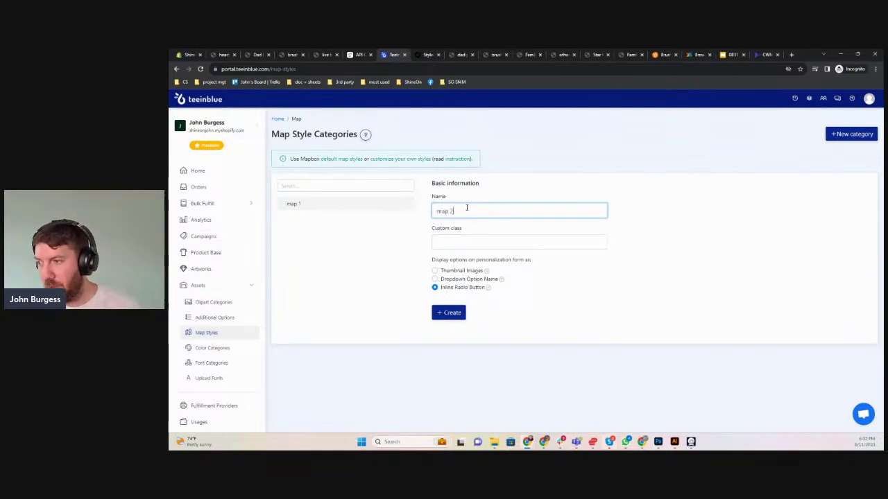
pyautogui.click(457, 239)
pyautogui.hotkey('ctrl', 'v')
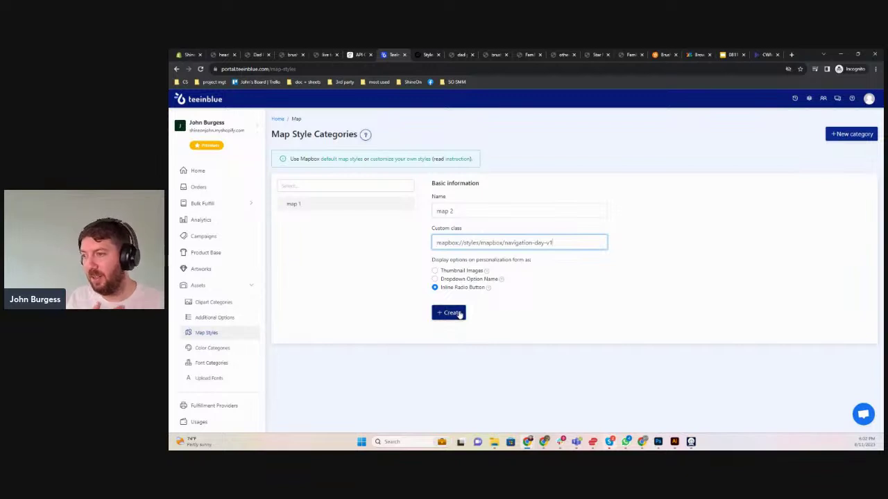
pyautogui.click(460, 313)
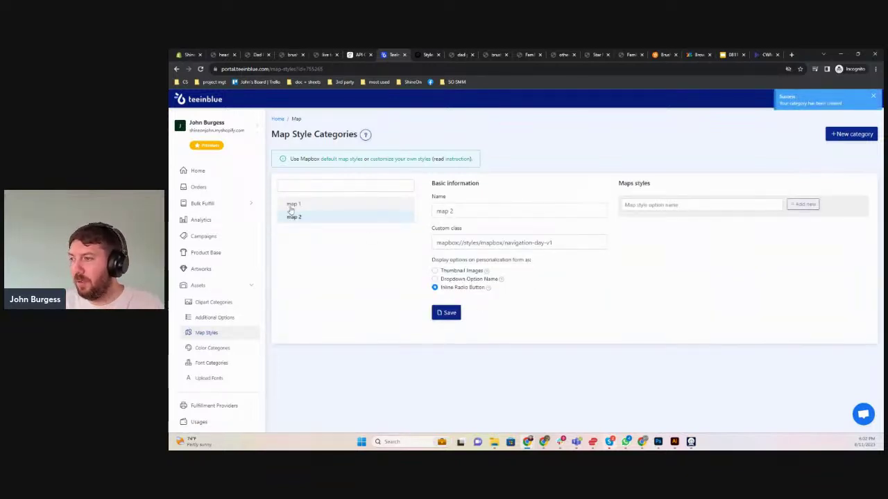
# Make a new artwork 'map square test' at 1000×1000 from the Acrylic Square Plaque test's Default print area
pyautogui.click(203, 269)
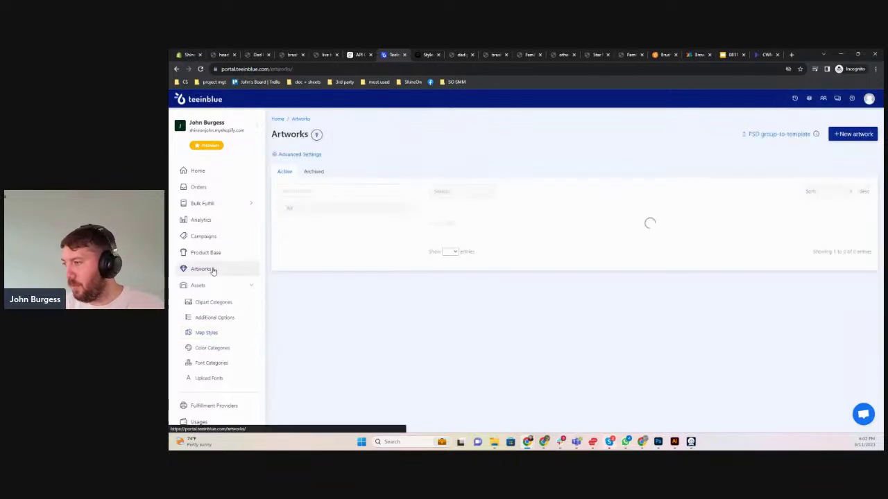
pyautogui.click(847, 135)
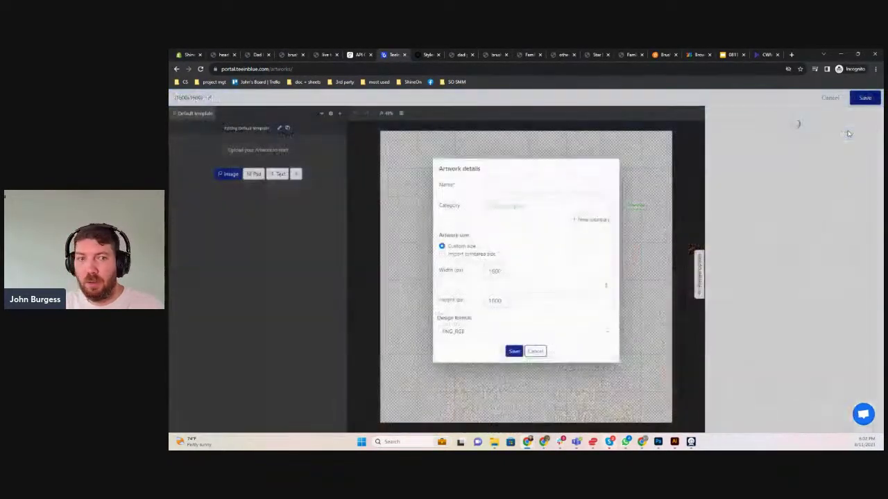
pyautogui.click(458, 255)
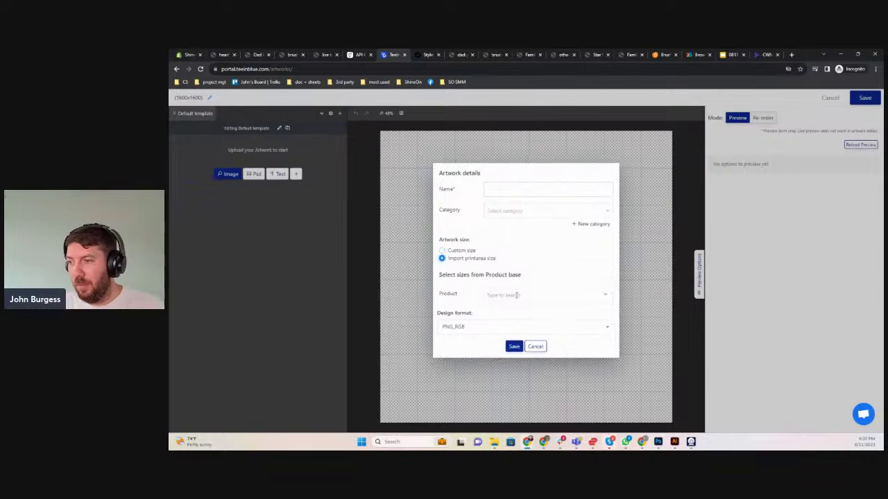
pyautogui.click(518, 295)
pyautogui.click(532, 225)
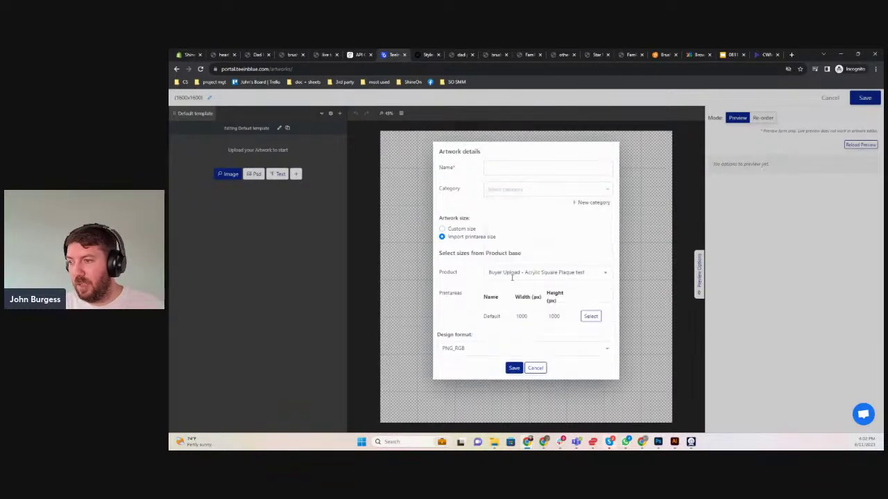
pyautogui.click(588, 316)
pyautogui.click(510, 186)
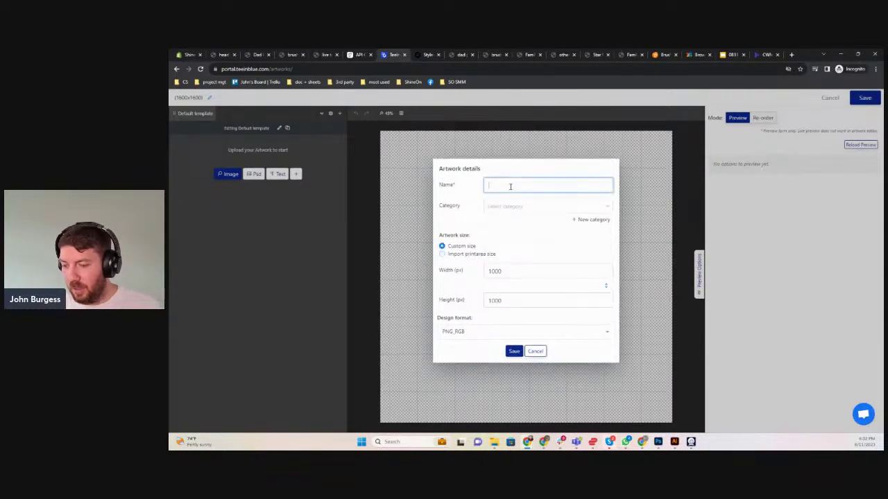
pyautogui.write('map squ')
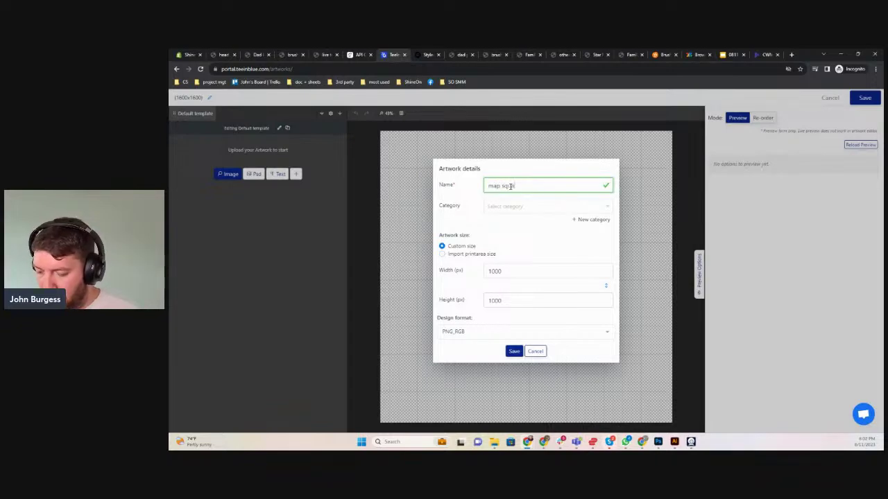
pyautogui.write('are test')
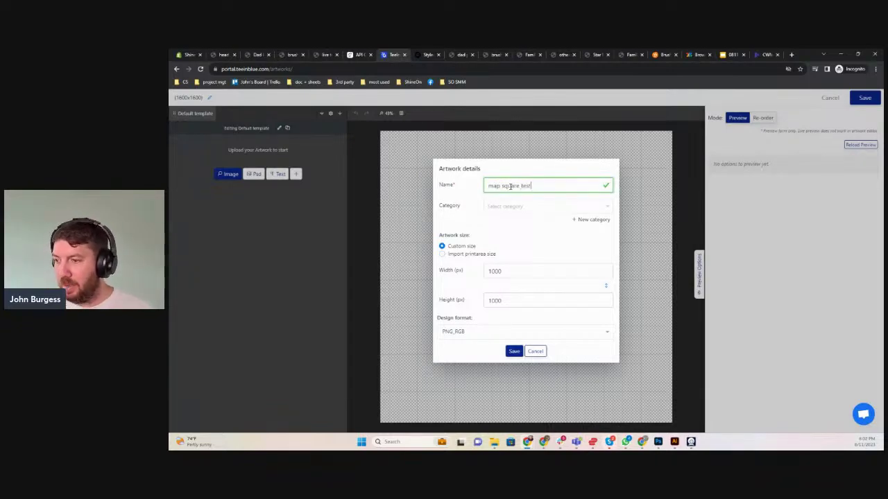
pyautogui.click(513, 351)
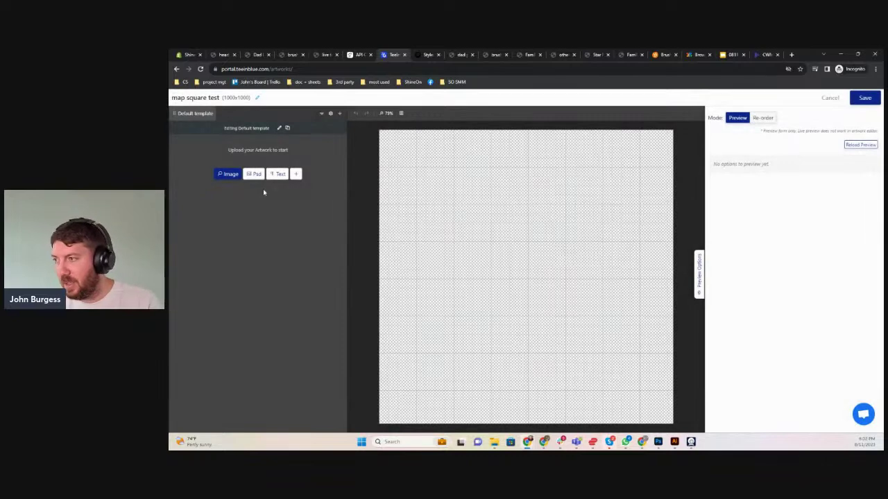
# Add the To My Wife card image from library page 2, shrink it and nudge it toward centre
pyautogui.click(221, 175)
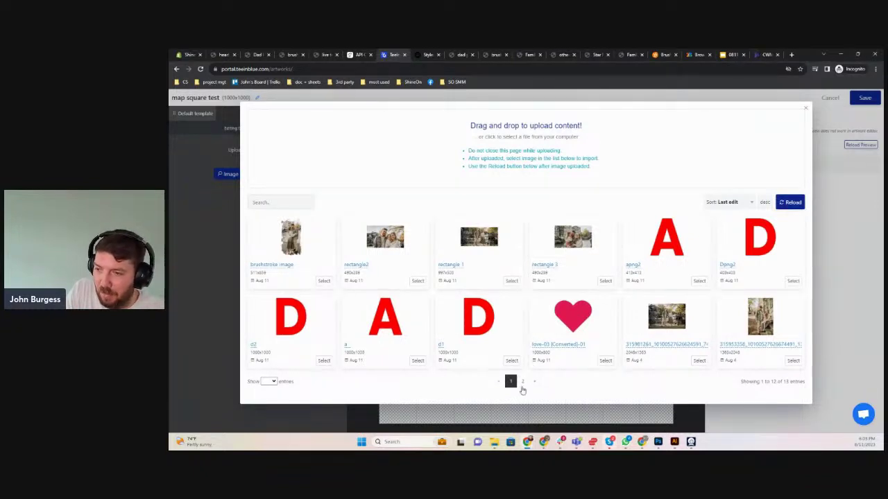
pyautogui.click(521, 383)
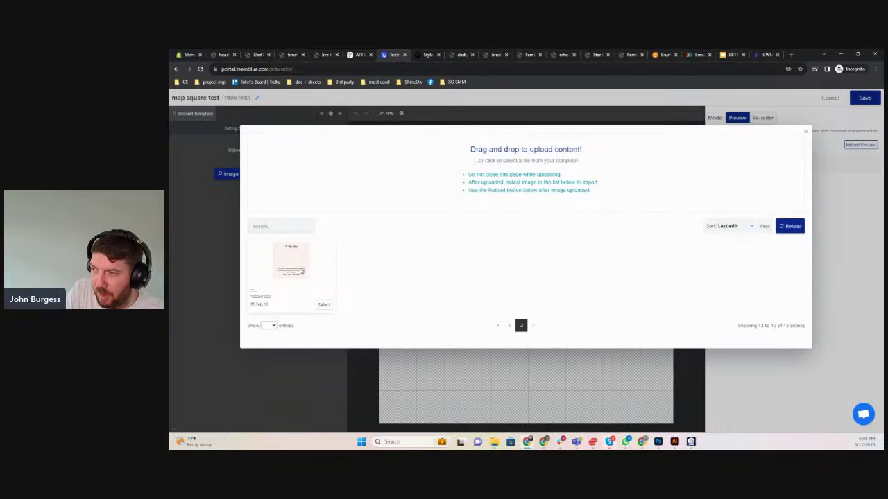
pyautogui.click(324, 304)
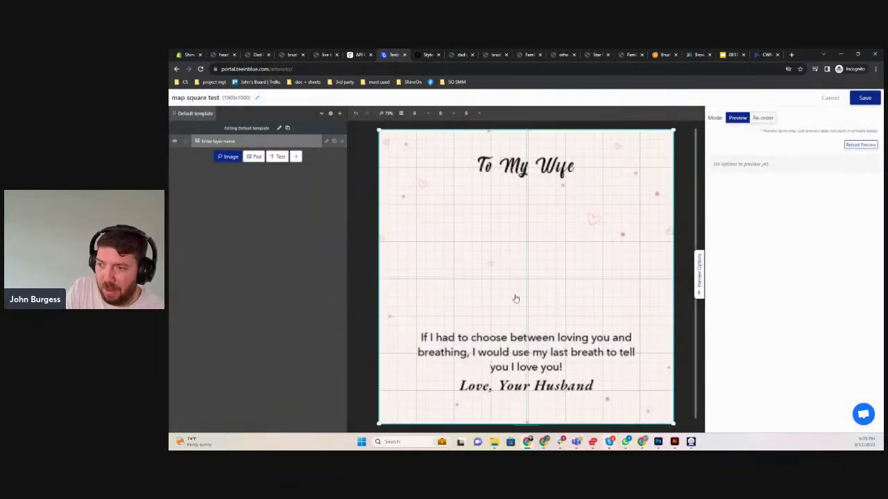
pyautogui.moveTo(674, 423); pyautogui.dragTo(599, 323)
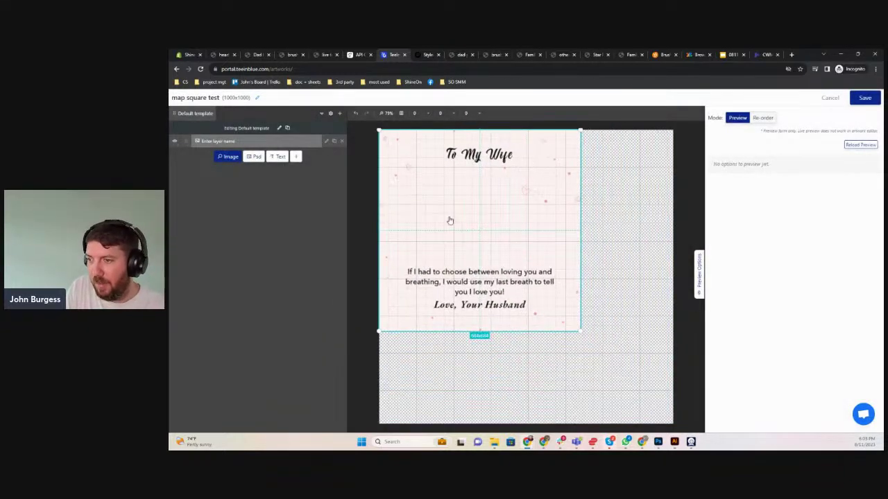
pyautogui.moveTo(450, 220); pyautogui.dragTo(498, 238)
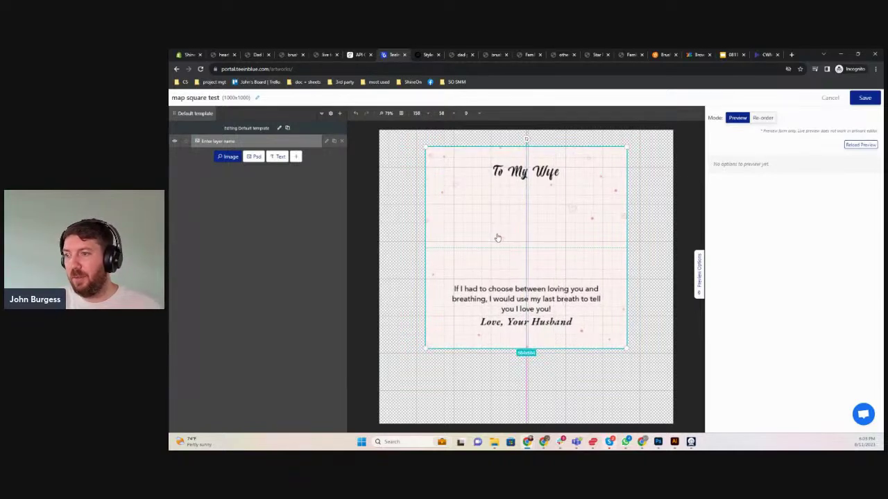
pyautogui.press('Right')
pyautogui.press('Right')
pyautogui.press('Right')
pyautogui.press('Right')
pyautogui.press('Right')
pyautogui.press('Right')
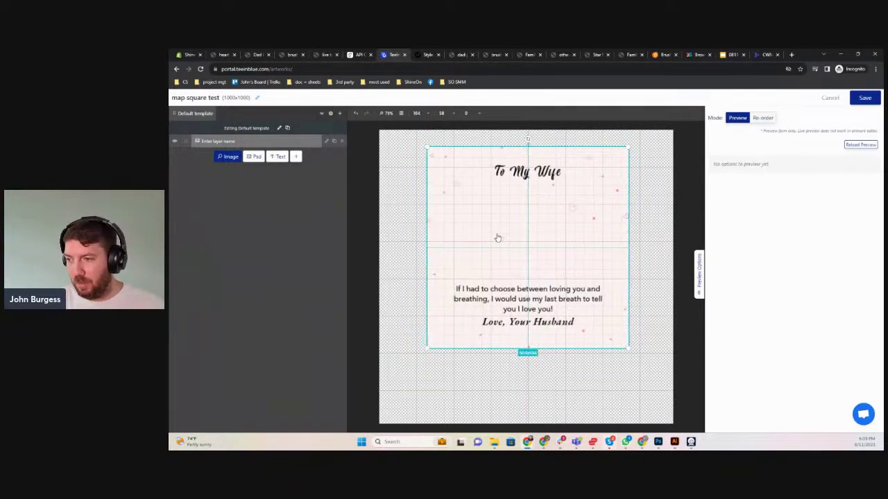
pyautogui.press('Right')
pyautogui.press('Right')
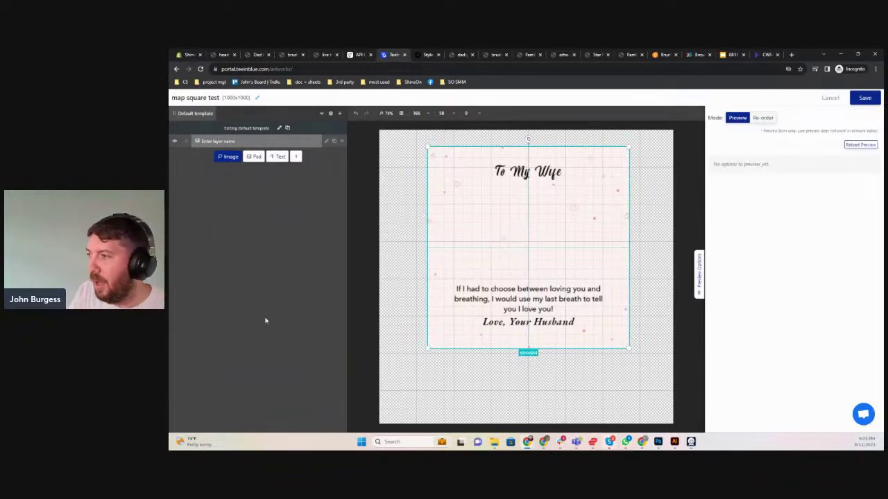
# Make the layer a Maps option with mapbox://styles/mapbox/navigation-day-v1 style and Show Marker/Pin on
pyautogui.click(327, 142)
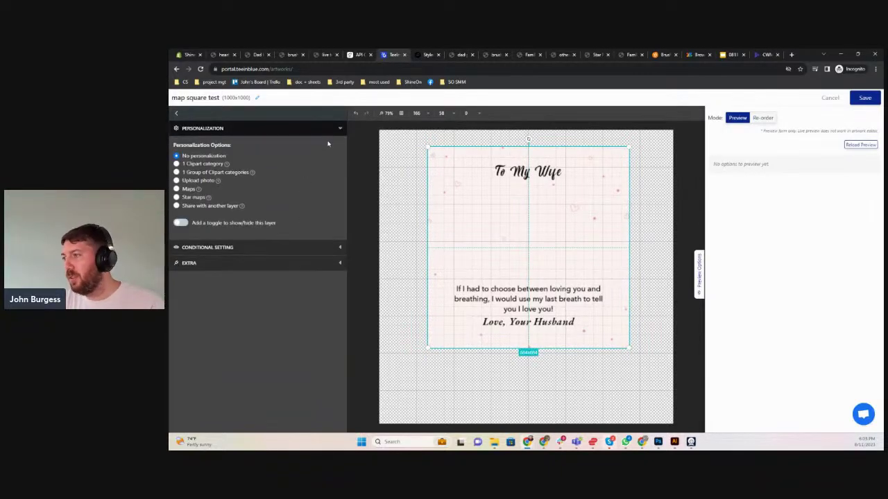
pyautogui.click(186, 189)
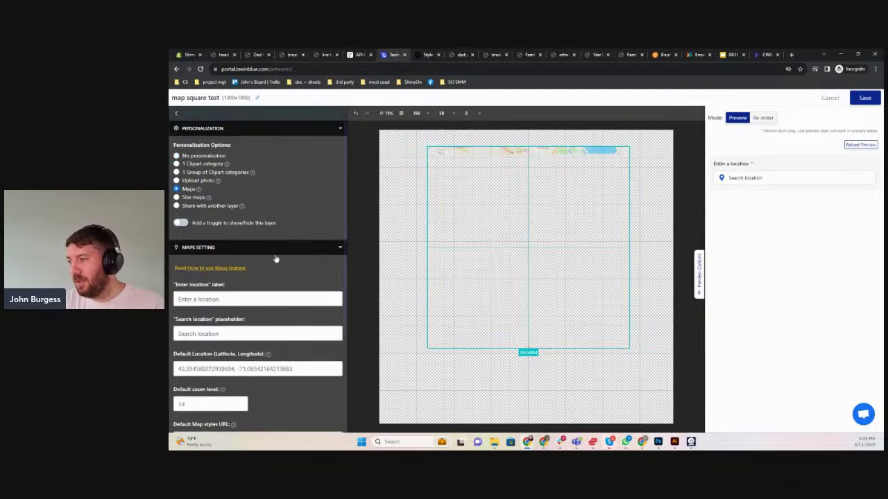
pyautogui.scroll(-2, 278, 284)
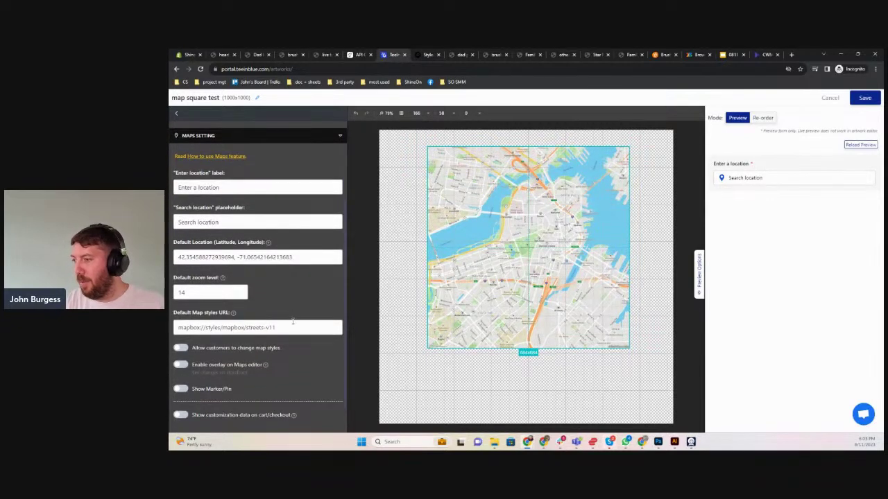
pyautogui.moveTo(280, 335); pyautogui.dragTo(169, 326)
pyautogui.write('mapbox://styles/mapbox/navigation-day-v1')
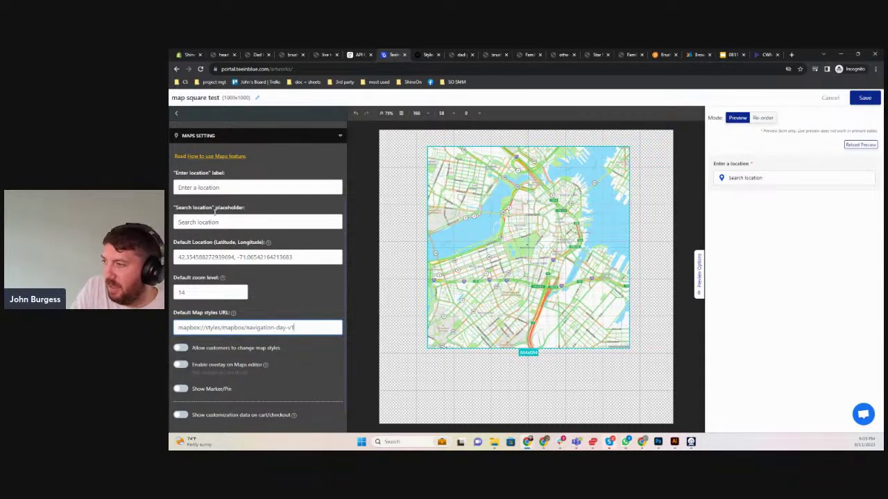
pyautogui.scroll(-1, 205, 333)
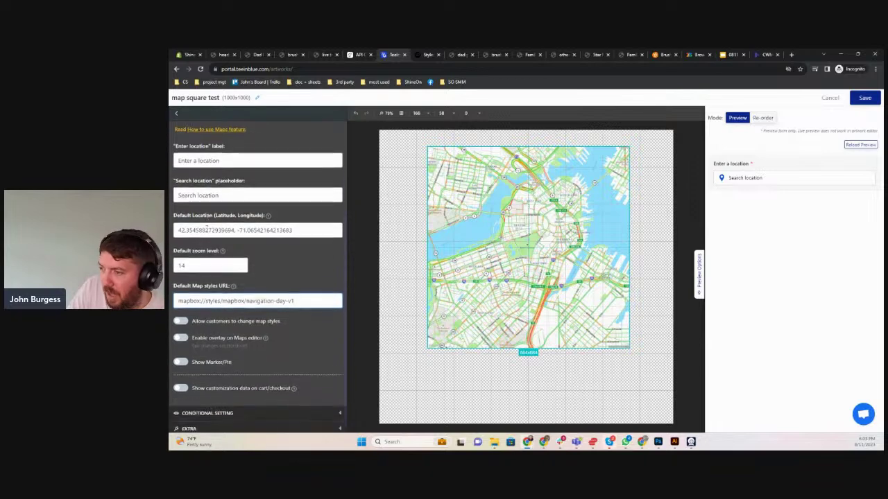
pyautogui.click(181, 358)
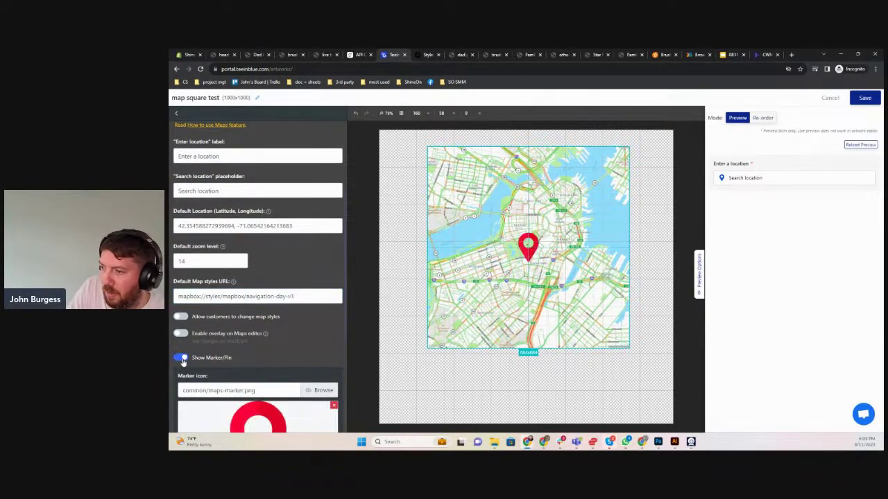
pyautogui.scroll(-3, 235, 334)
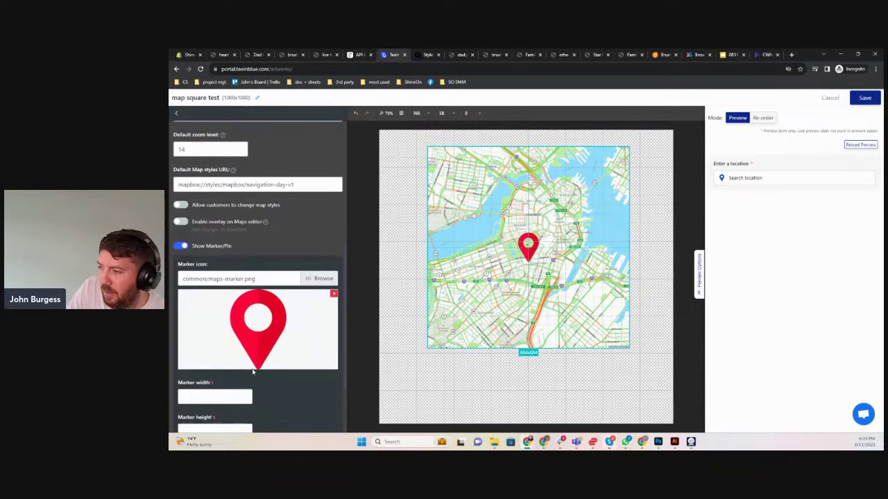
# Attempt to change the marker width and save, then dismiss the invalid marker size error
pyautogui.scroll(-2, 252, 372)
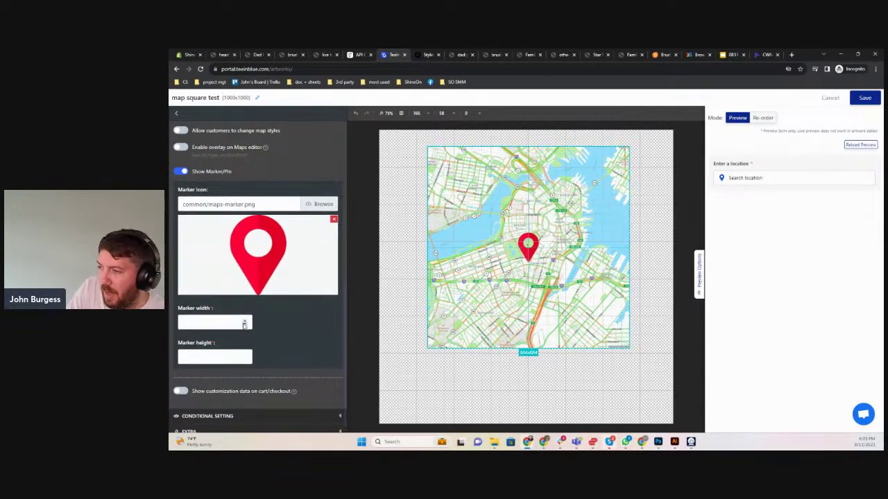
pyautogui.click(244, 323)
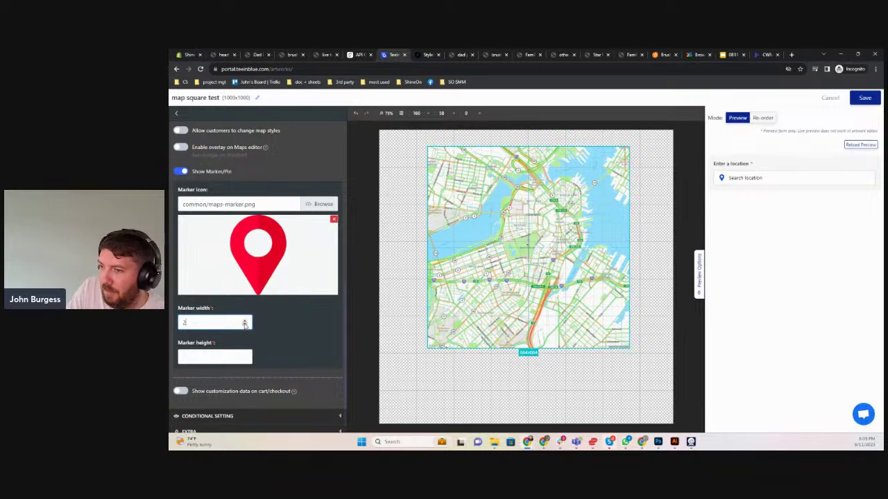
pyautogui.click(244, 322)
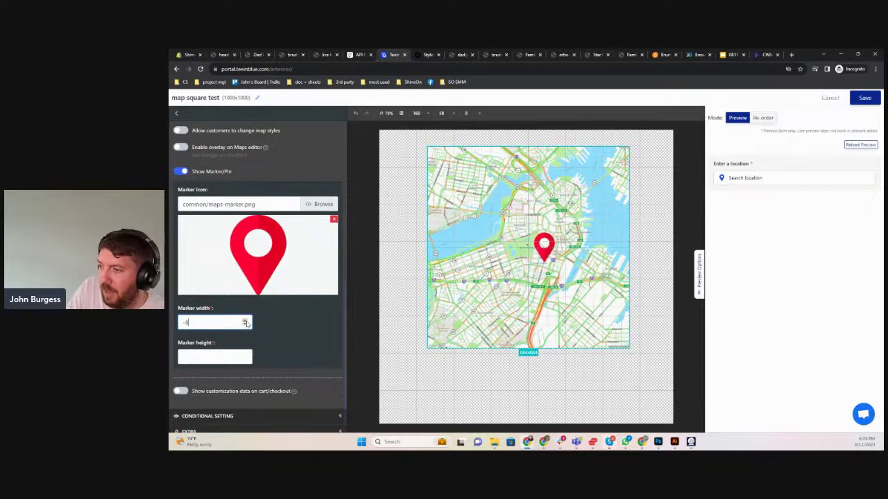
pyautogui.click(245, 322)
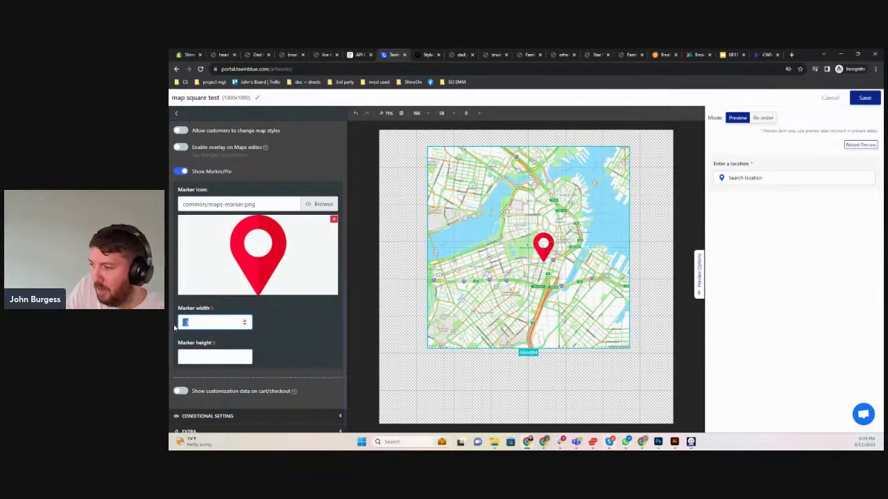
pyautogui.press('BackSpace')
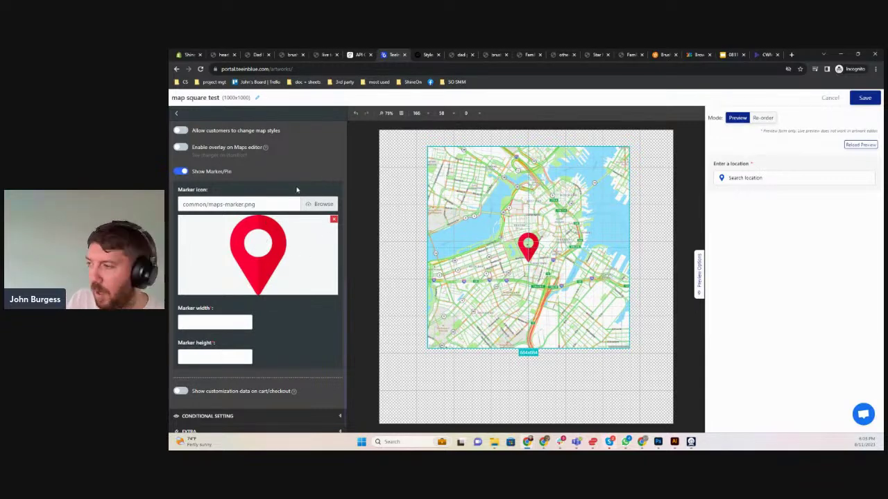
pyautogui.scroll(-1, 243, 347)
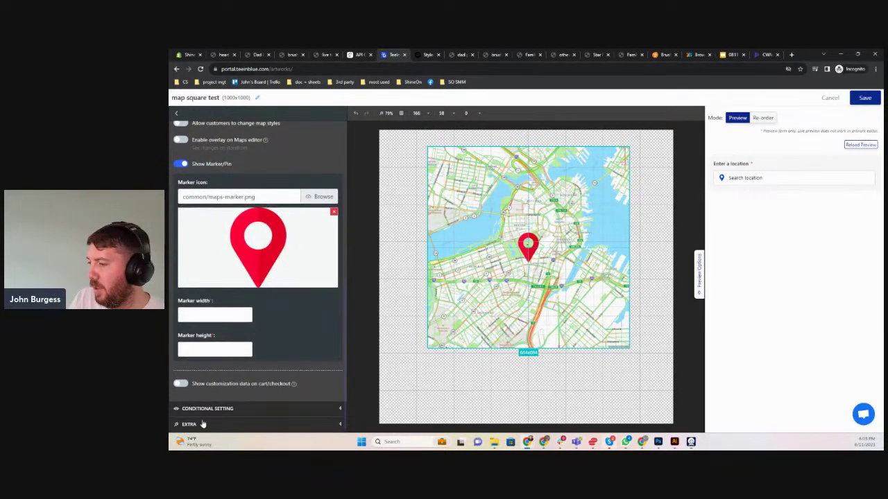
pyautogui.scroll(6, 273, 298)
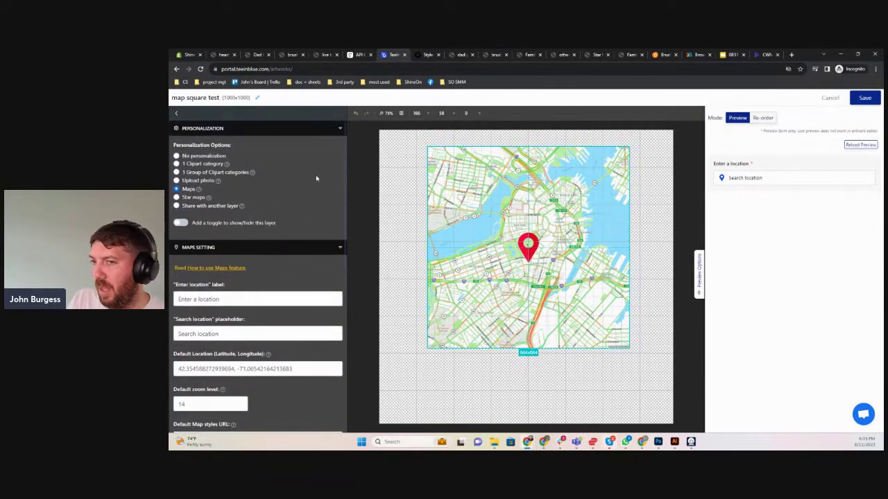
pyautogui.click(863, 98)
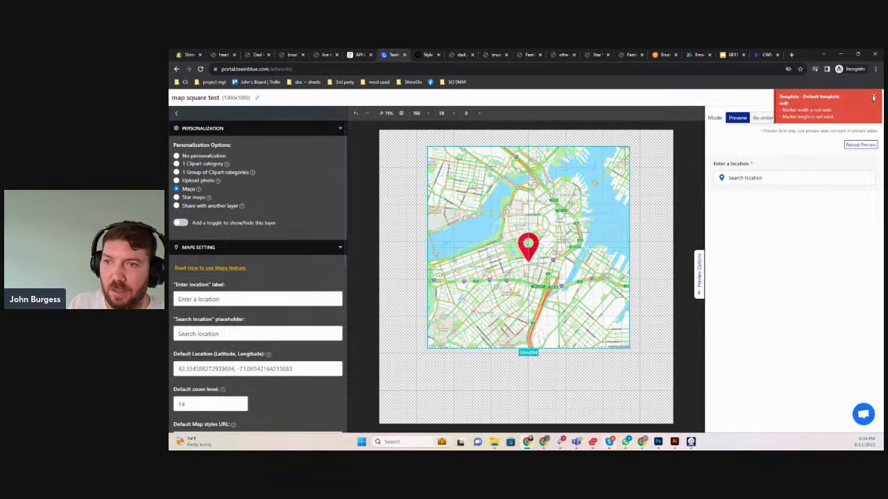
pyautogui.click(873, 96)
# Set marker width and height to 50 each and save the artwork
pyautogui.scroll(-3, 229, 388)
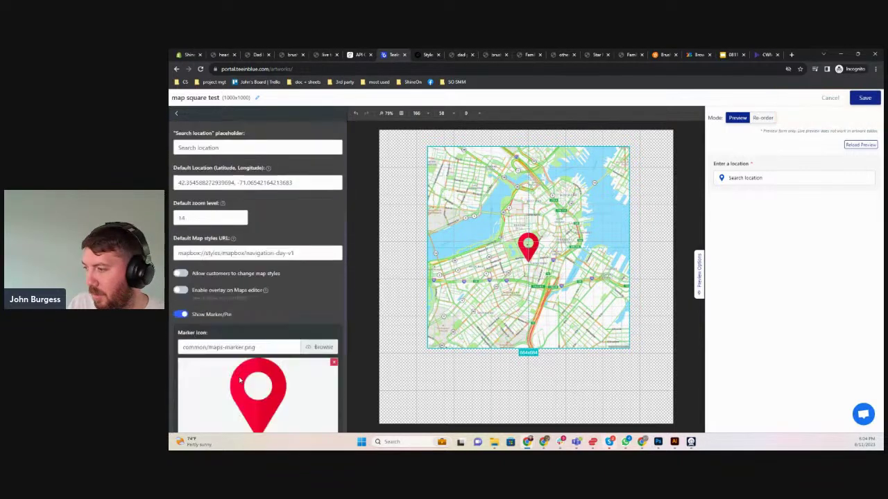
pyautogui.scroll(-2, 229, 403)
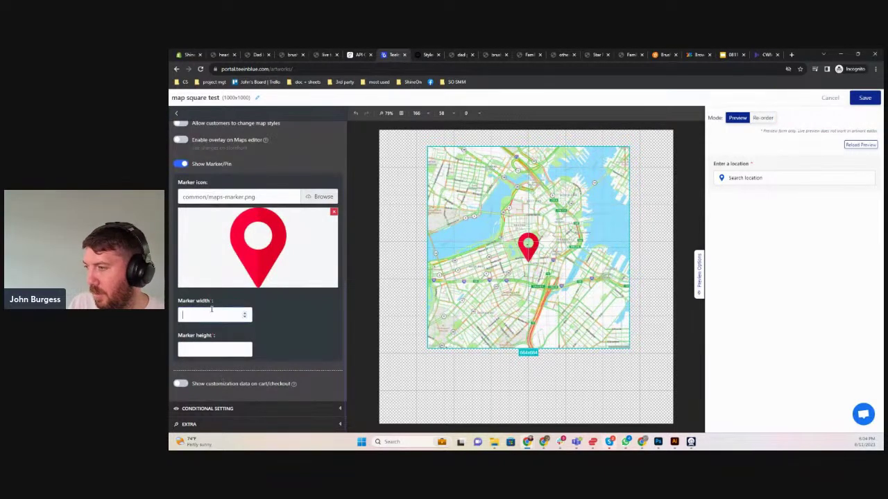
pyautogui.write('1')
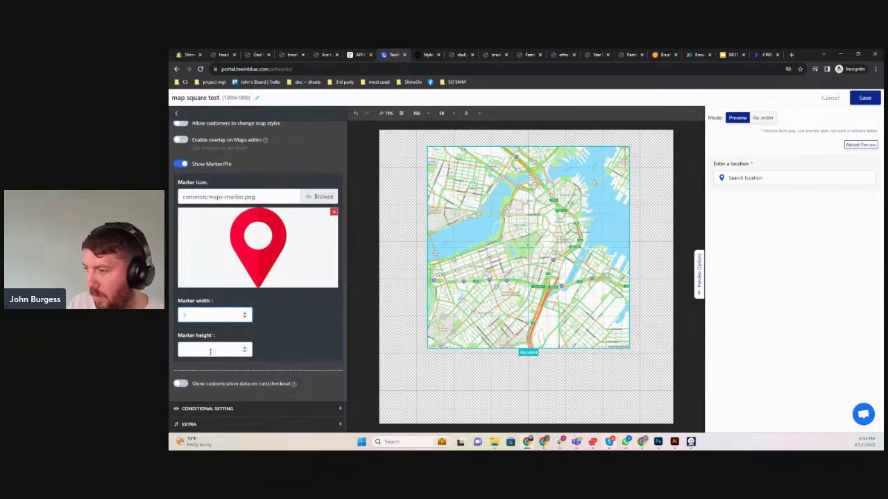
pyautogui.write('0')
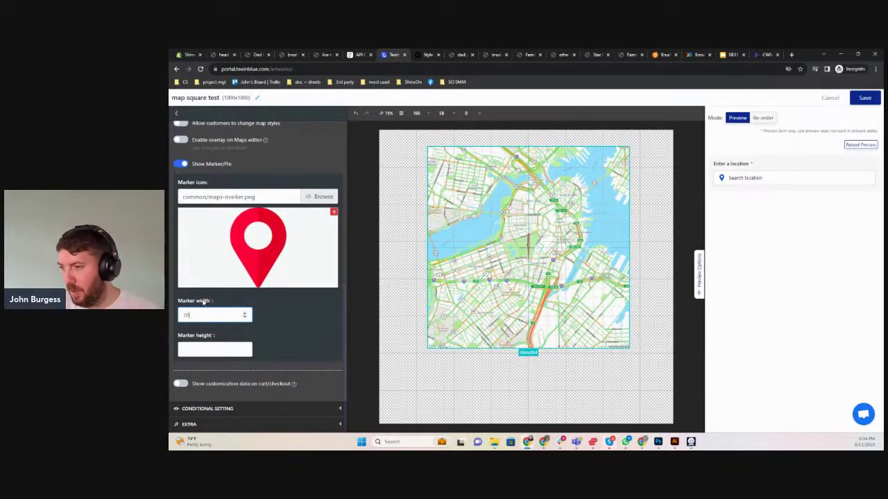
pyautogui.click(186, 350)
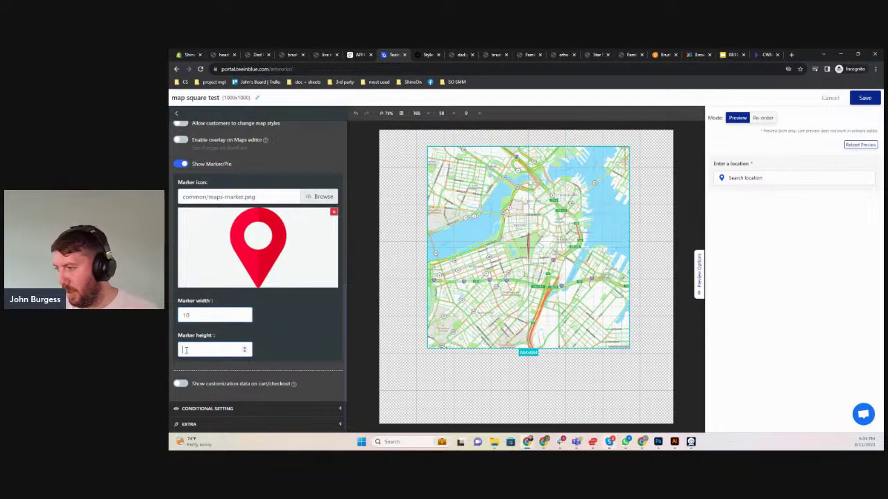
pyautogui.write('10')
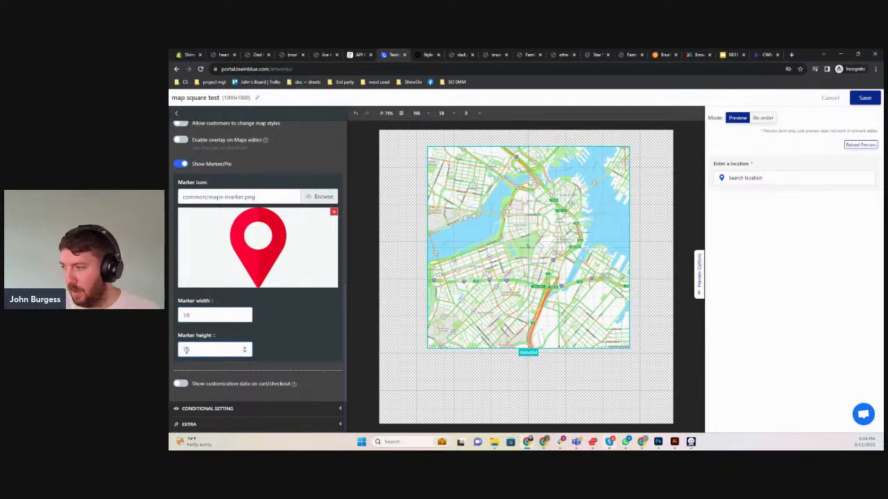
pyautogui.click(275, 336)
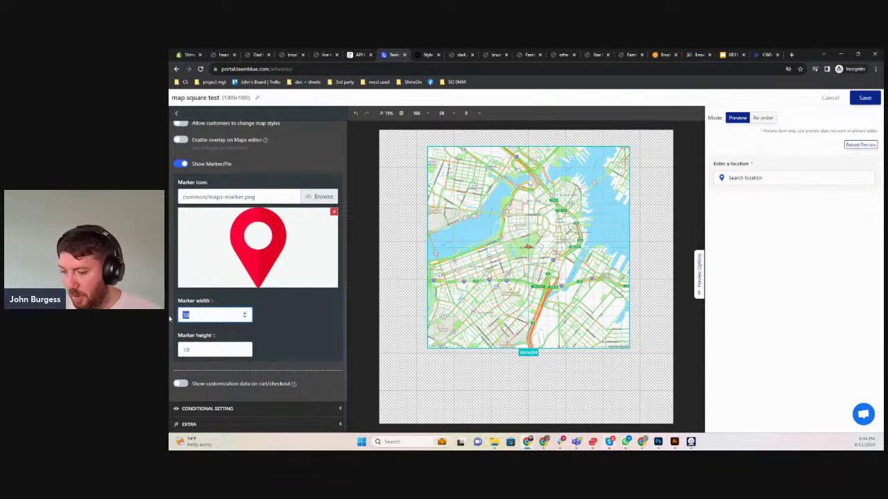
pyautogui.write('50')
pyautogui.press('Tab')
pyautogui.write('50')
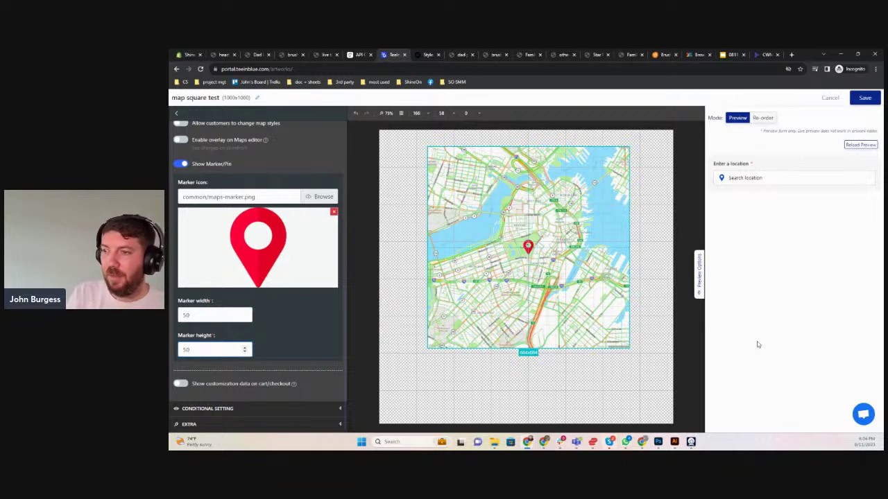
pyautogui.click(865, 98)
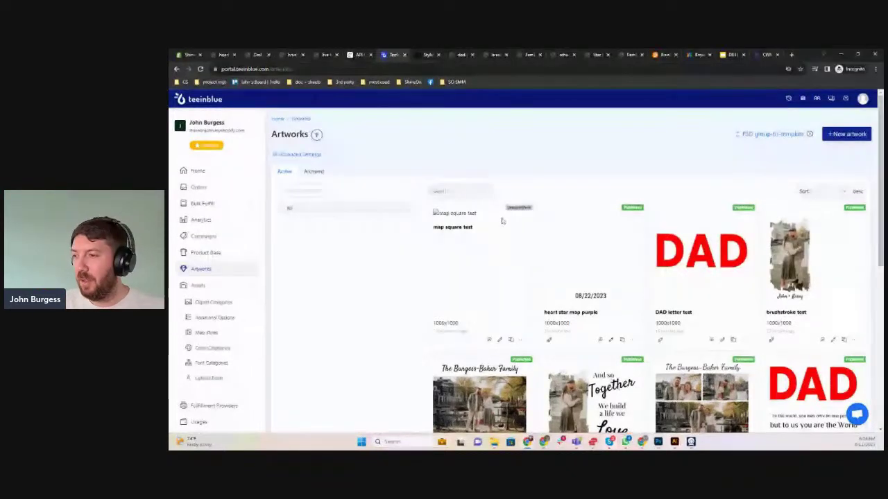
# Create a new campaign titled 'map square live test'
pyautogui.click(206, 237)
pyautogui.click(834, 136)
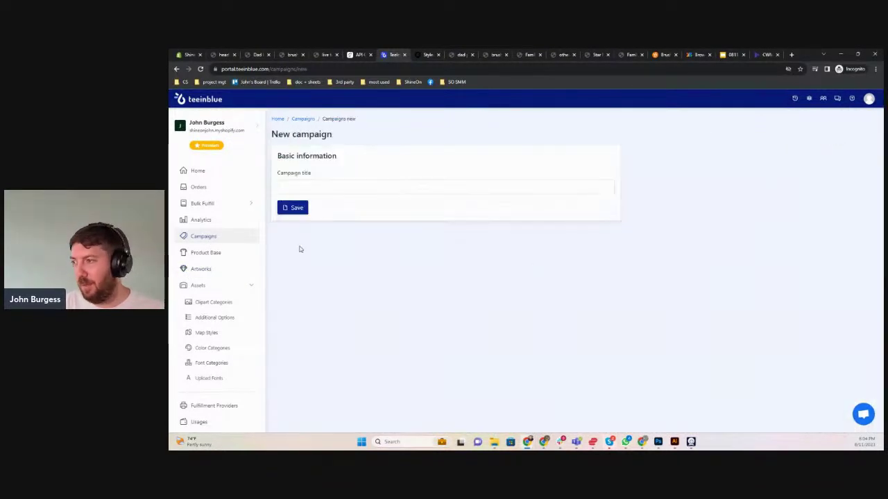
pyautogui.click(305, 186)
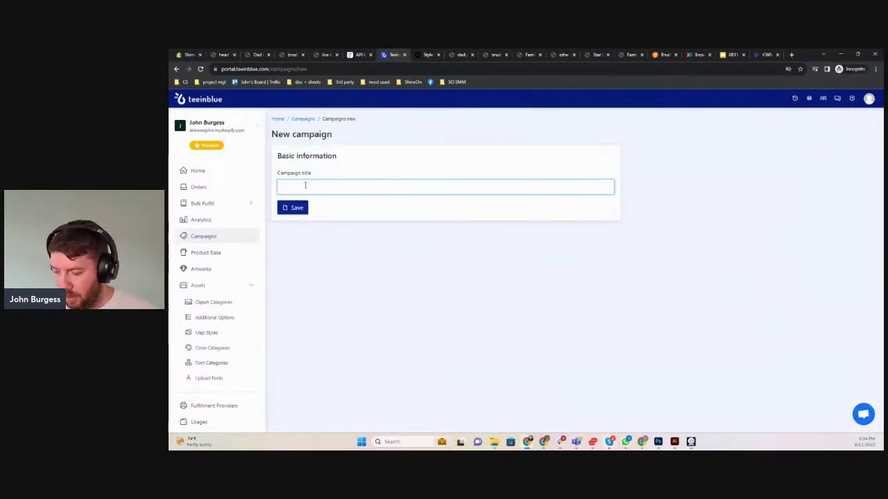
pyautogui.write('map s')
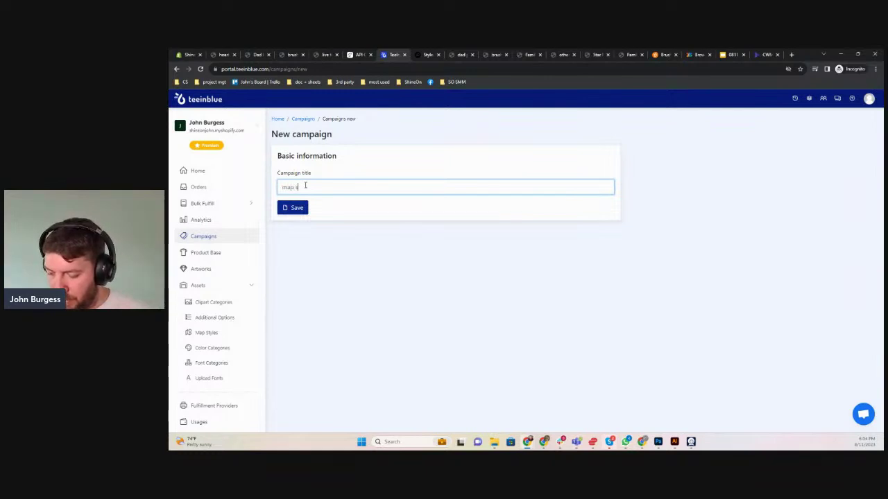
pyautogui.write('quare live t')
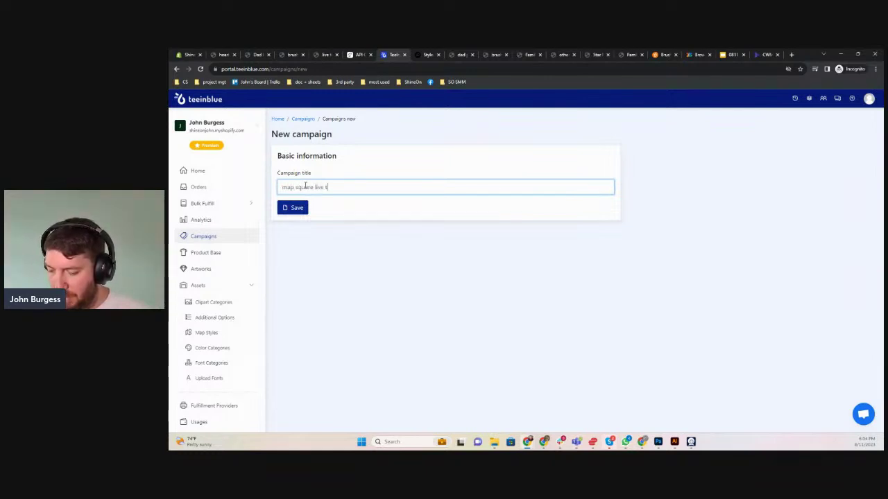
pyautogui.write('est')
pyautogui.click(292, 209)
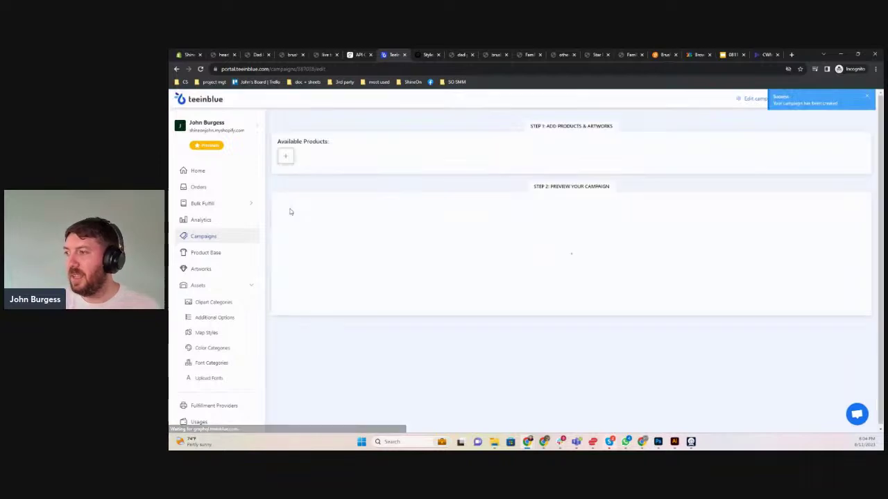
# Assign the map square test artwork to the acrylic plaque's print area and launch the campaign
pyautogui.click(285, 157)
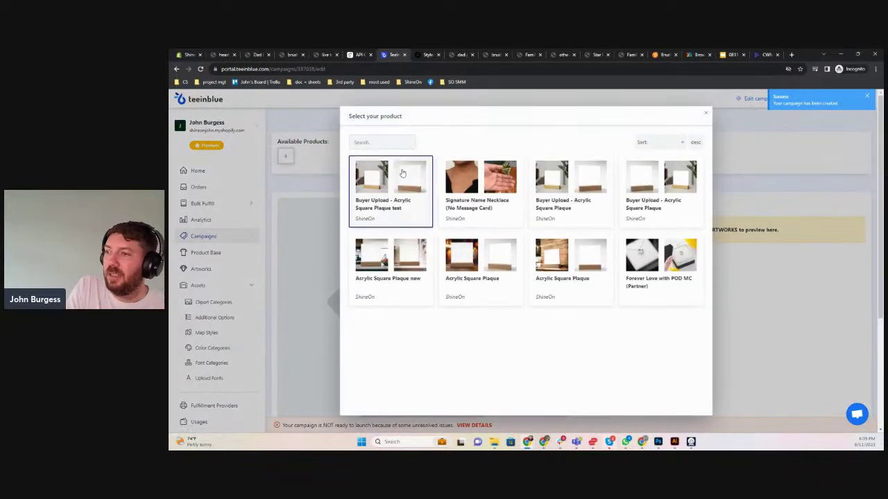
pyautogui.press('Escape')
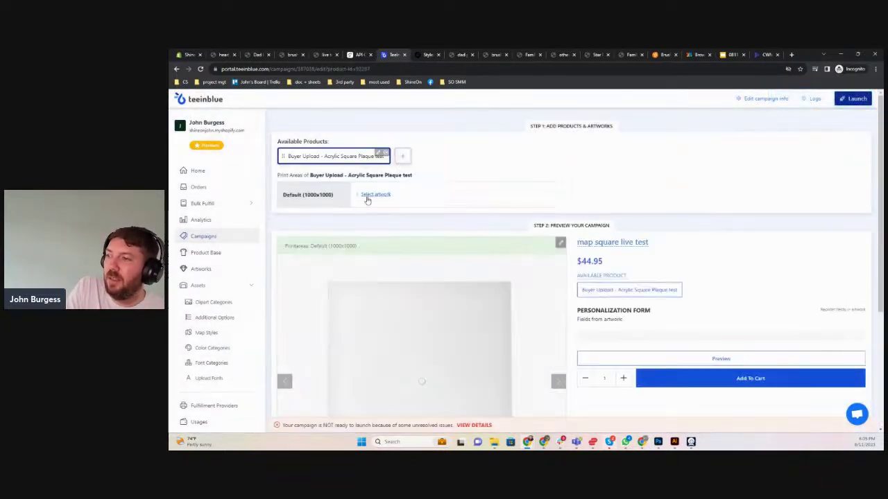
pyautogui.click(366, 197)
pyautogui.click(477, 197)
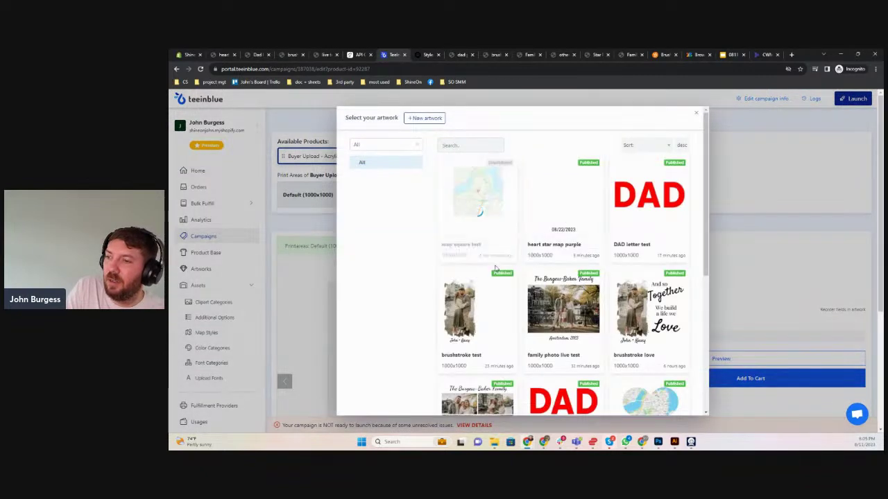
pyautogui.scroll(-1, 763, 367)
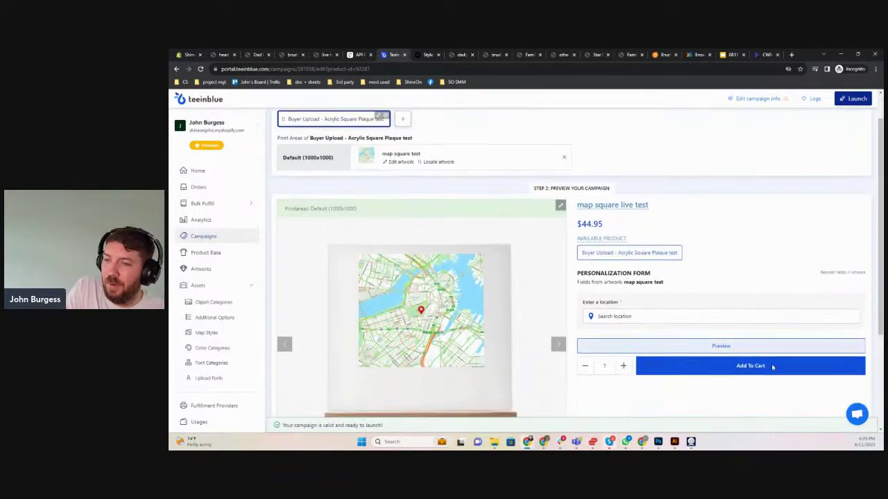
pyautogui.click(842, 100)
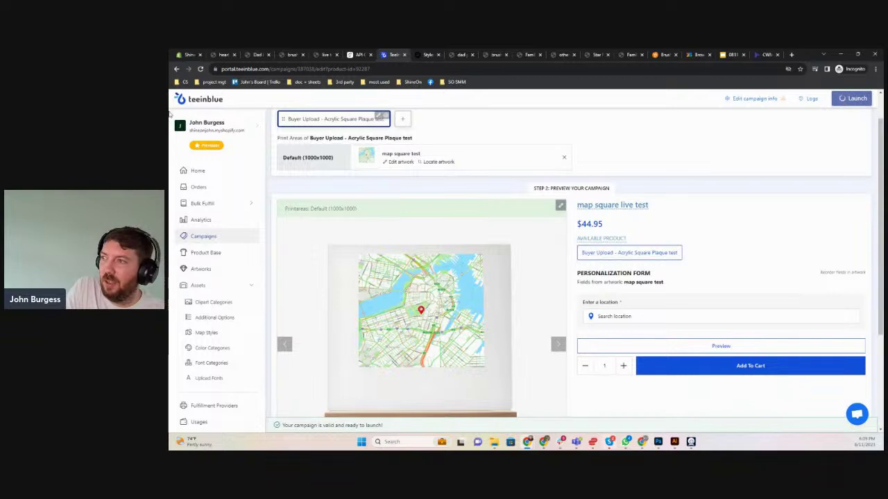
# Reload the Shopify product list and view 'map square live test' on the storefront
pyautogui.click(188, 54)
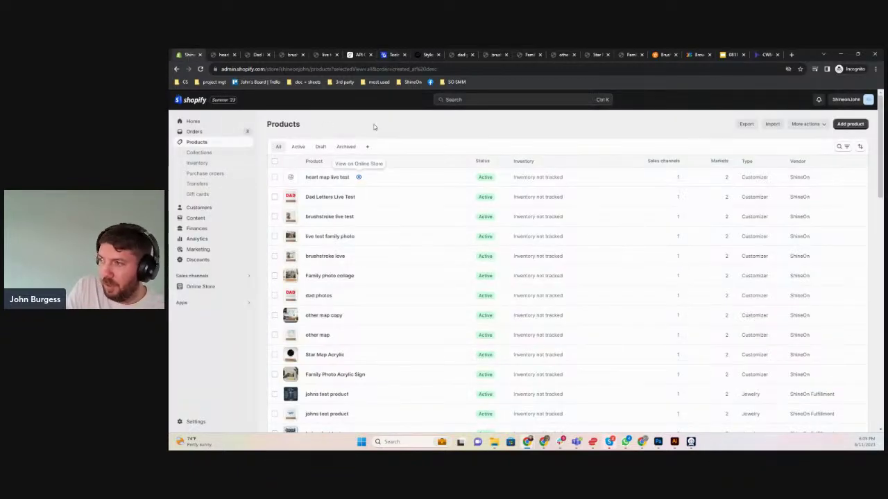
pyautogui.press('F5')
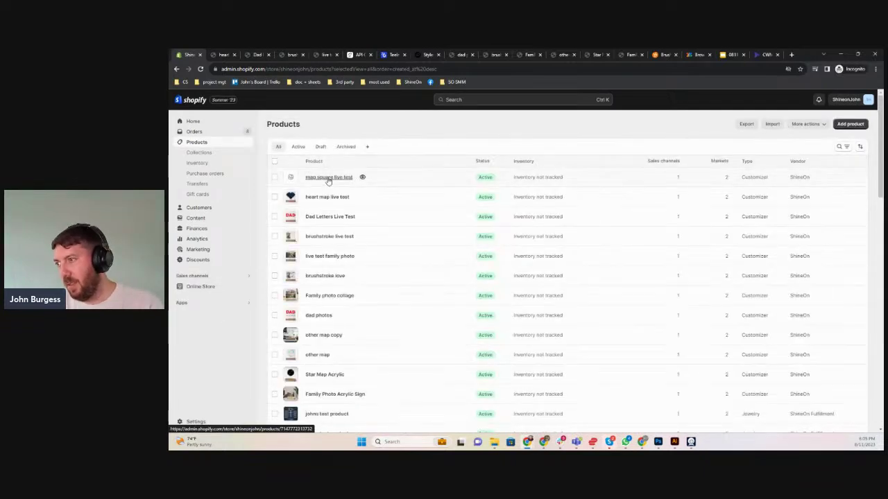
pyautogui.click(363, 176)
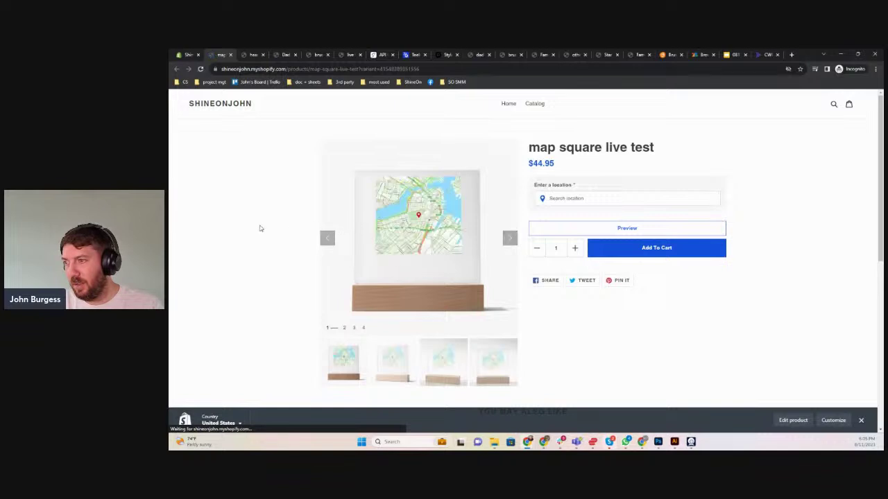
# Search for a street address, pick the St. Petersburg, Florida suggestion and confirm it as the map location
pyautogui.click(555, 203)
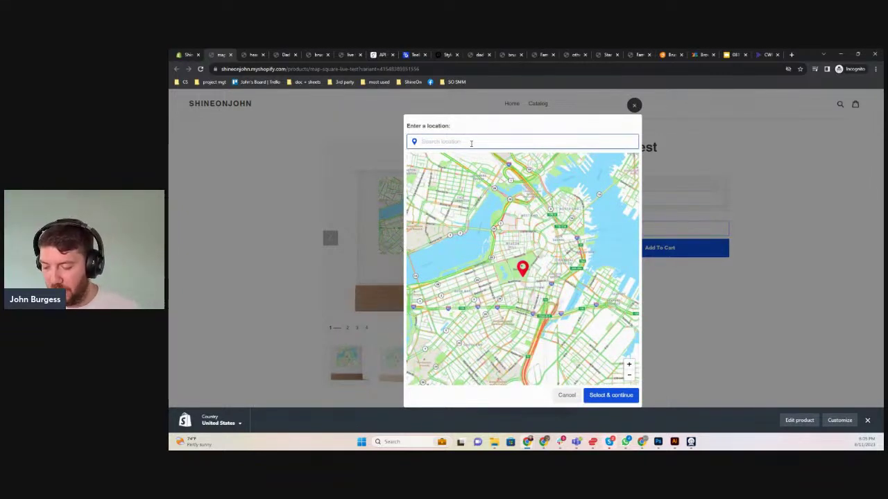
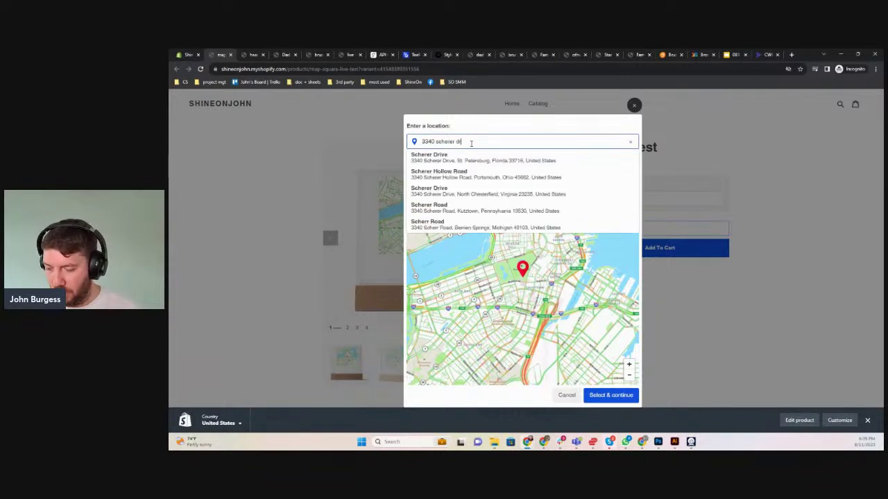
pyautogui.click(468, 155)
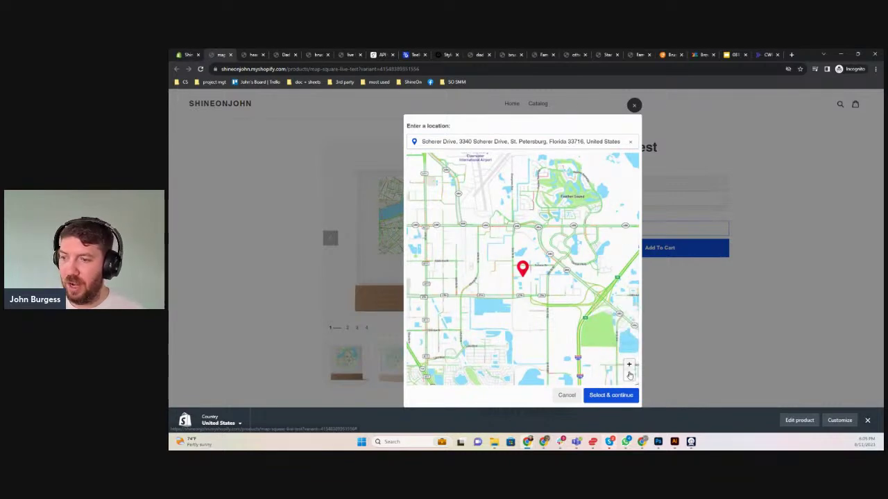
pyautogui.click(601, 397)
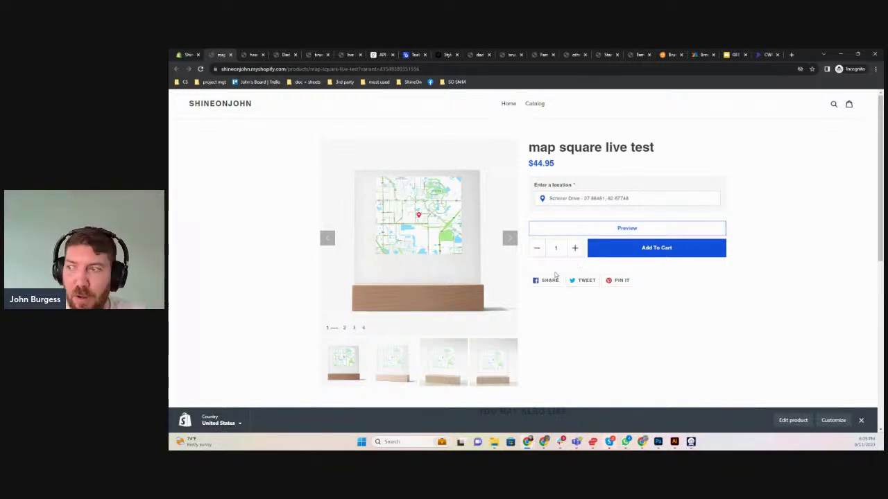
pyautogui.click(443, 55)
pyautogui.scroll(2, 446, 298)
pyautogui.scroll(-2, 447, 298)
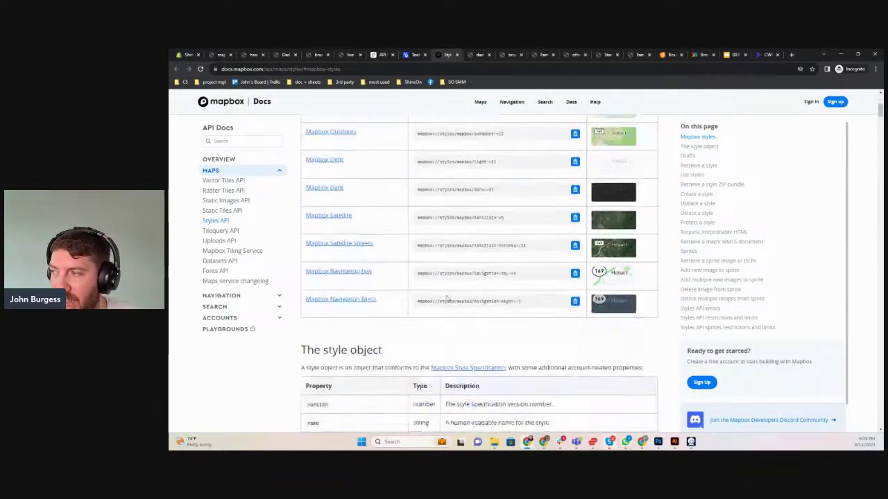
pyautogui.scroll(1, 565, 285)
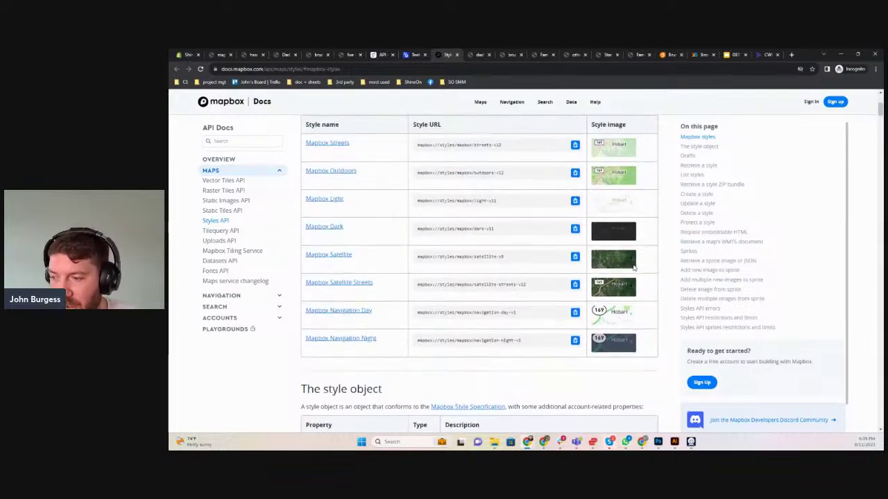
pyautogui.scroll(-5, 582, 305)
pyautogui.scroll(-10, 588, 317)
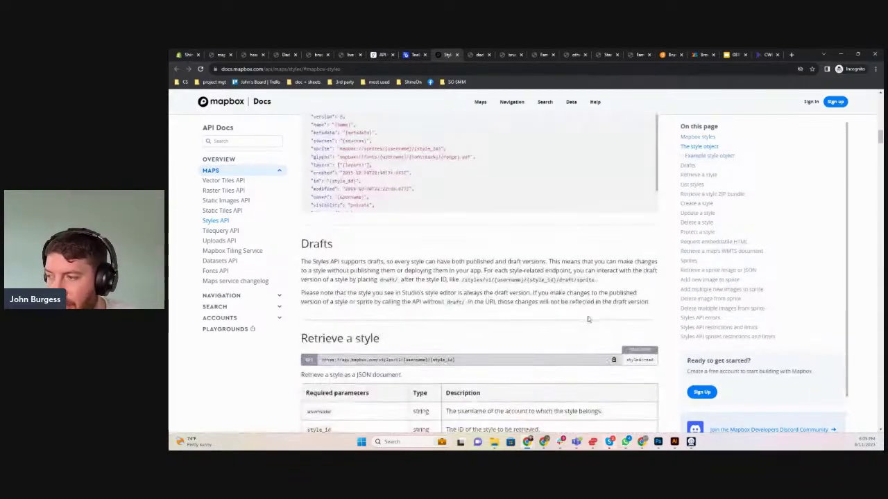
pyautogui.scroll(12, 588, 319)
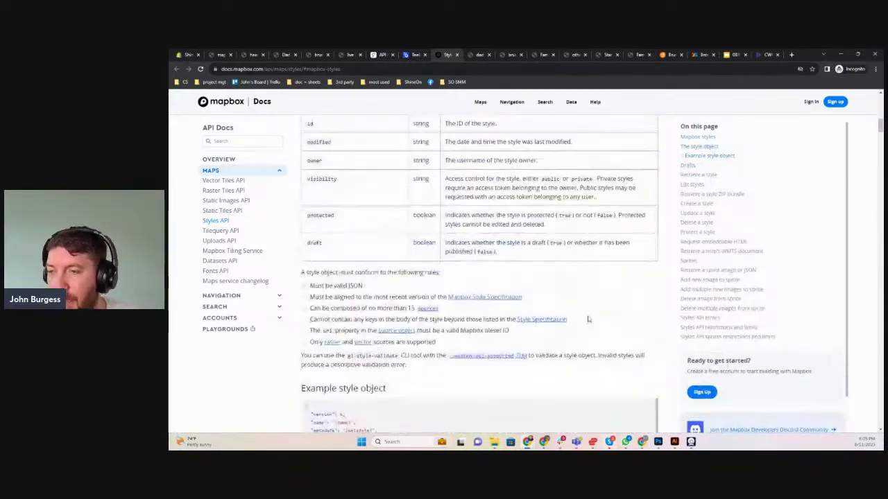
pyautogui.scroll(2, 589, 319)
pyautogui.scroll(-4, 588, 319)
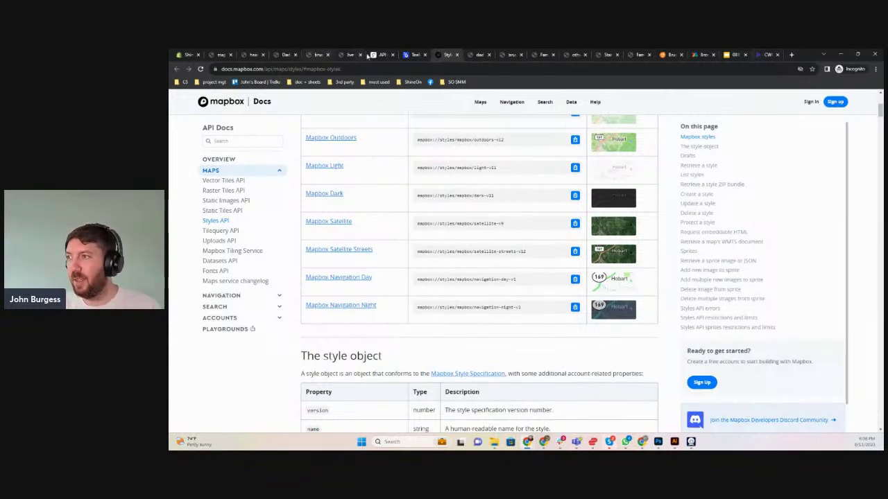
pyautogui.click(221, 54)
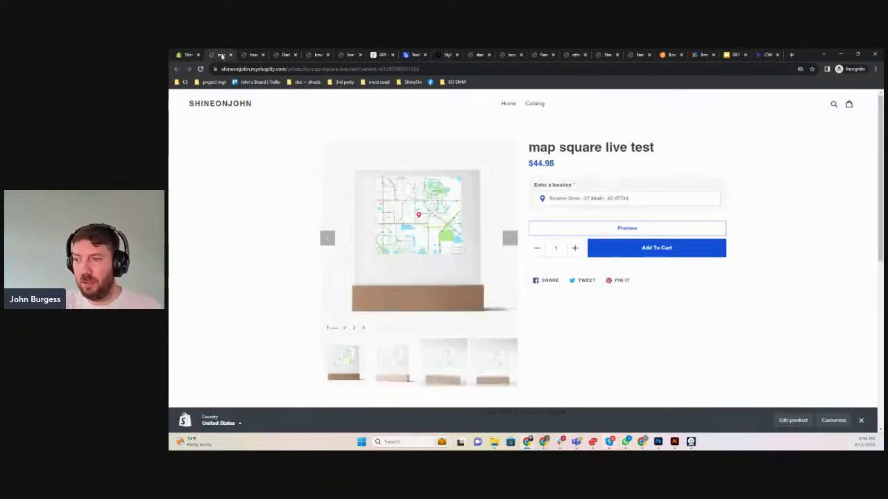
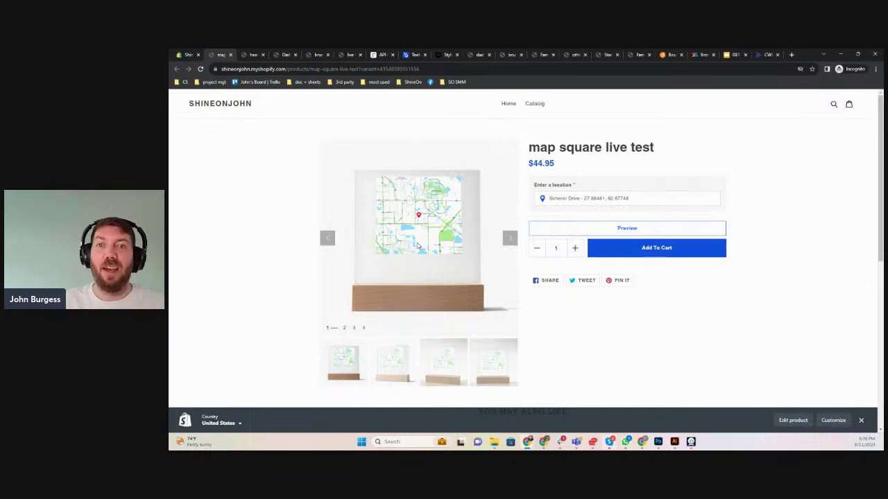
# In the map square test artwork, hide the square map layer and add the heart image layer
pyautogui.click(414, 55)
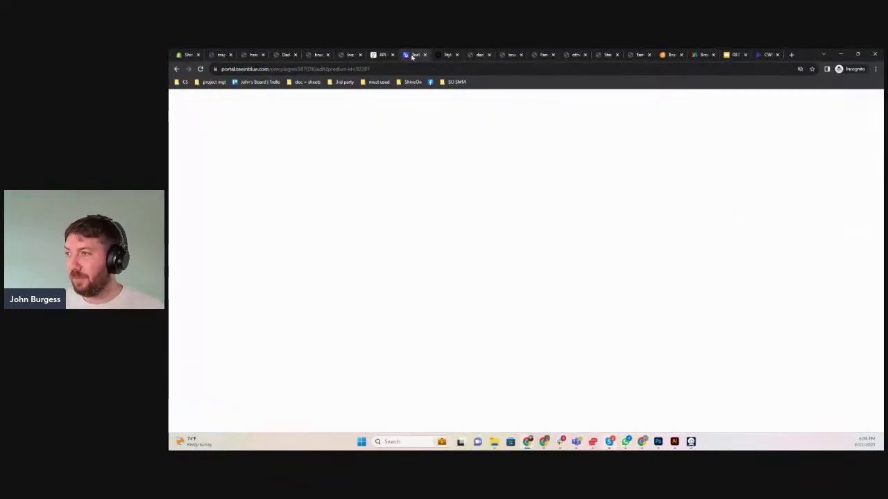
pyautogui.click(195, 269)
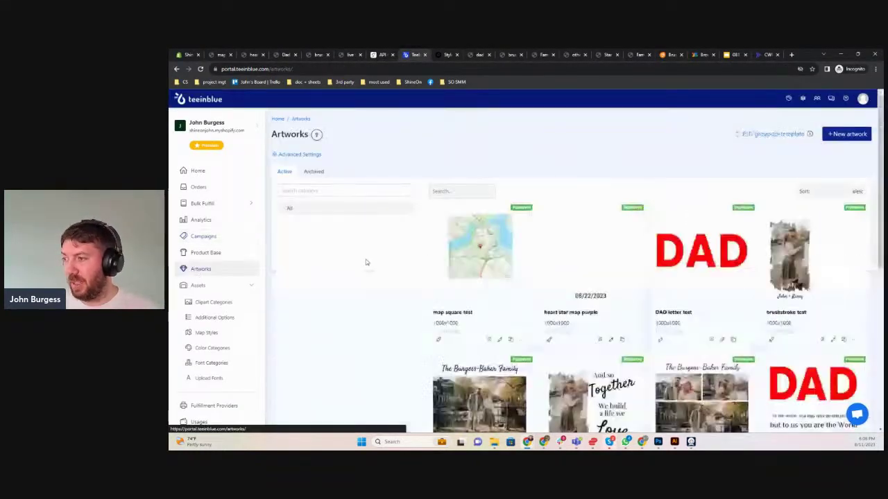
pyautogui.click(499, 340)
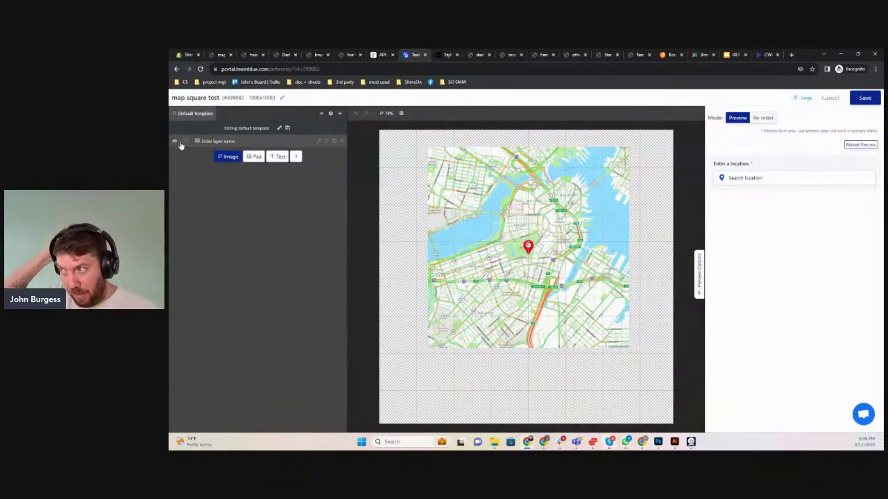
pyautogui.click(176, 142)
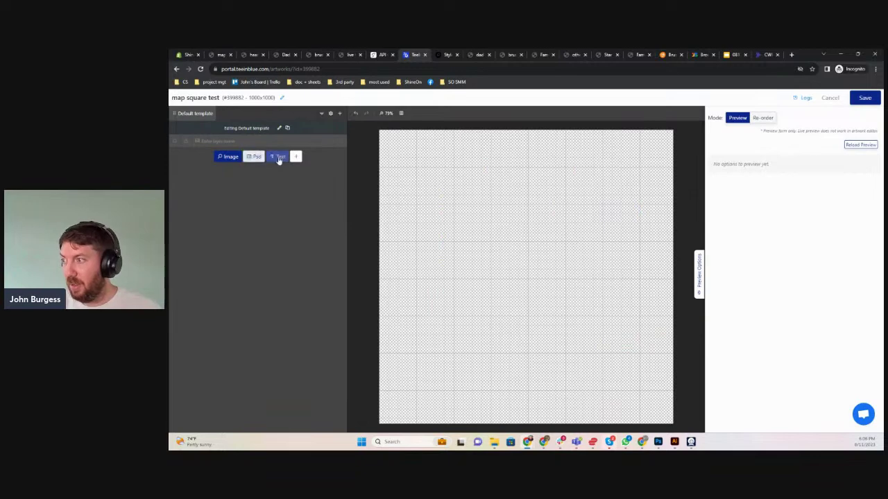
pyautogui.click(222, 157)
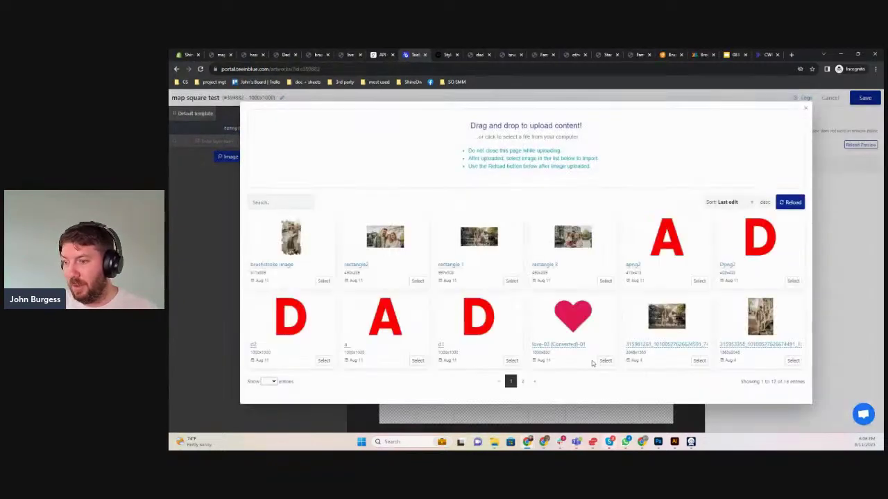
pyautogui.click(603, 360)
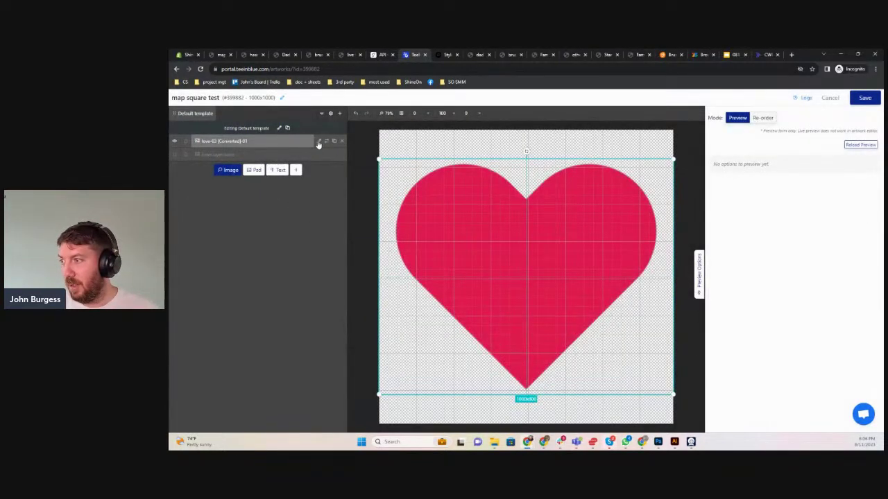
# Make the heart layer a customer map in navigation-day-v1 style with a 50×50 pin, then save
pyautogui.click(319, 141)
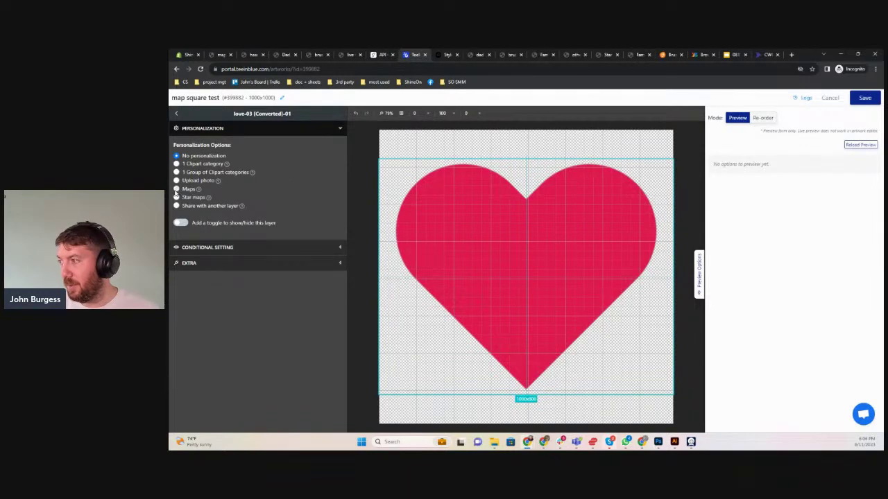
pyautogui.click(177, 189)
pyautogui.scroll(-3, 236, 323)
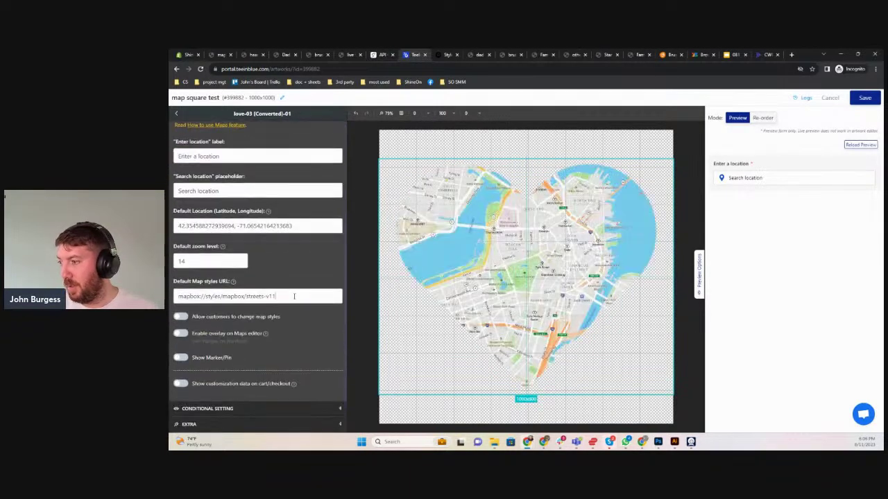
pyautogui.moveTo(294, 296); pyautogui.dragTo(170, 291)
pyautogui.write('mapbox://styles/mapbox/navigation-day-v1')
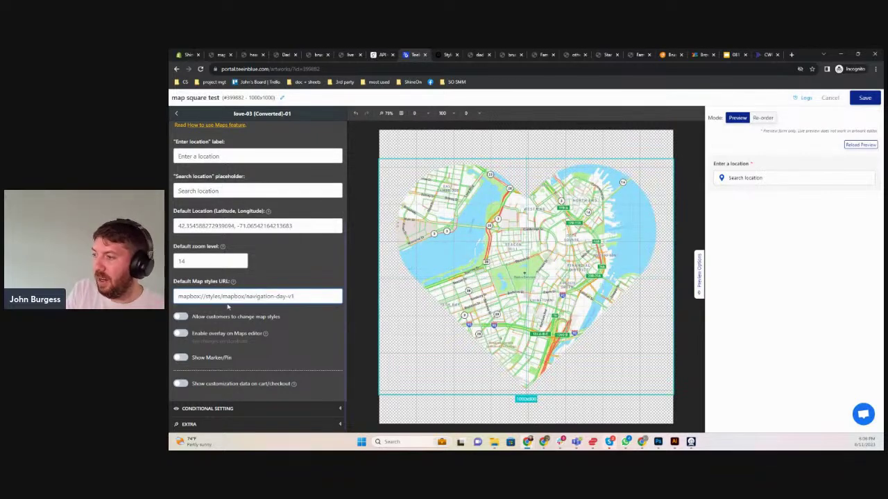
pyautogui.click(181, 358)
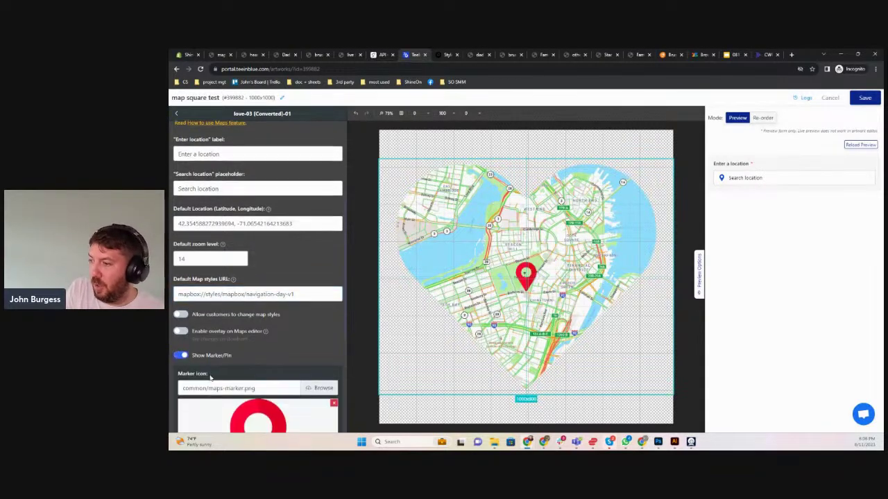
pyautogui.scroll(-3, 214, 391)
pyautogui.write('50')
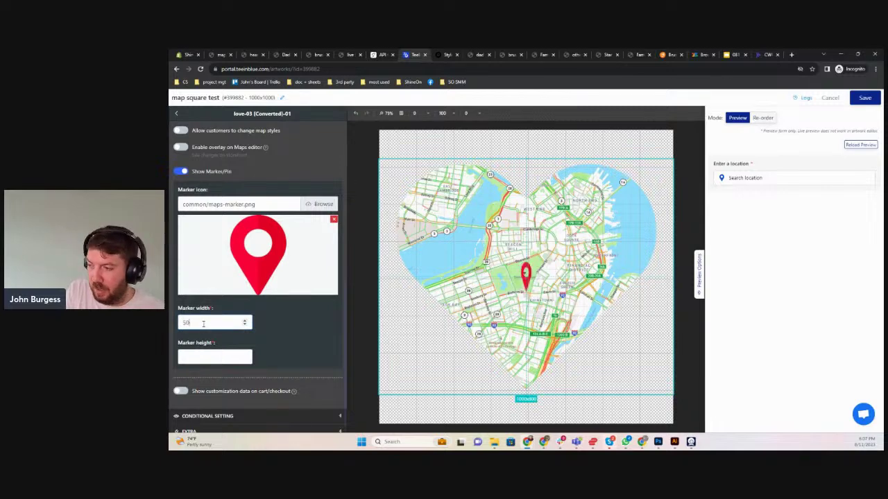
pyautogui.write('50')
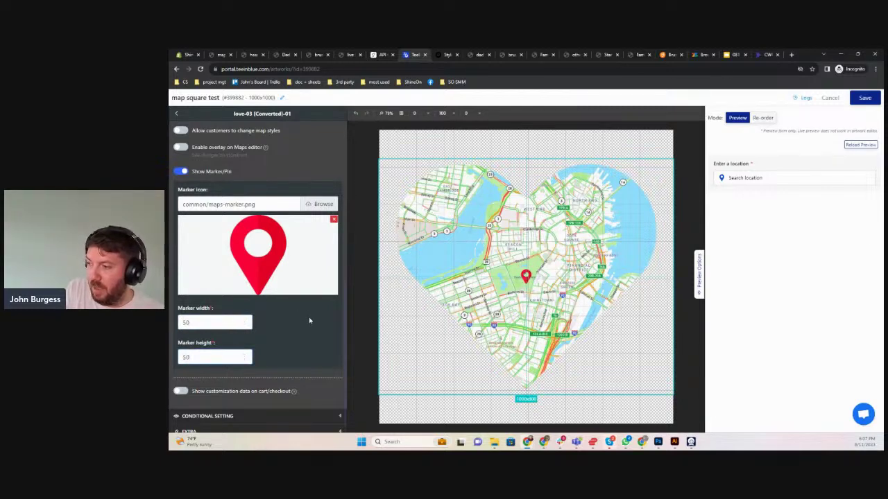
pyautogui.click(864, 97)
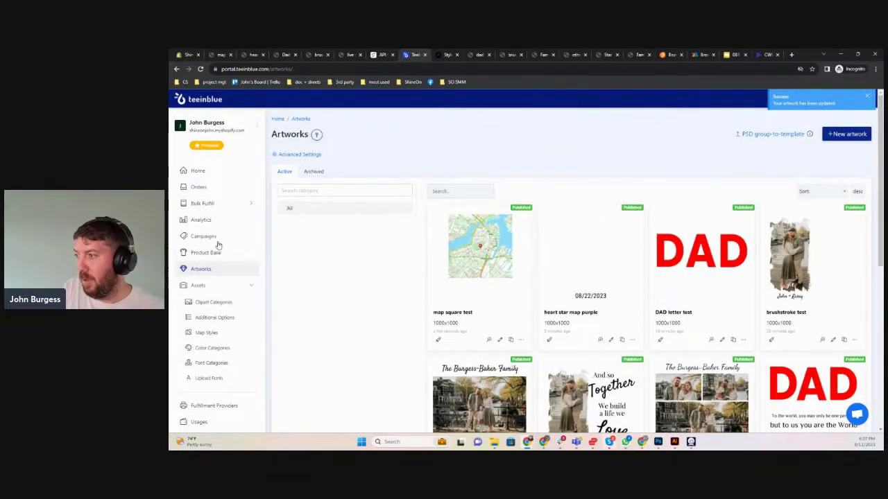
# Update the map square live test campaign and reload its storefront page to see the heart map
pyautogui.click(217, 242)
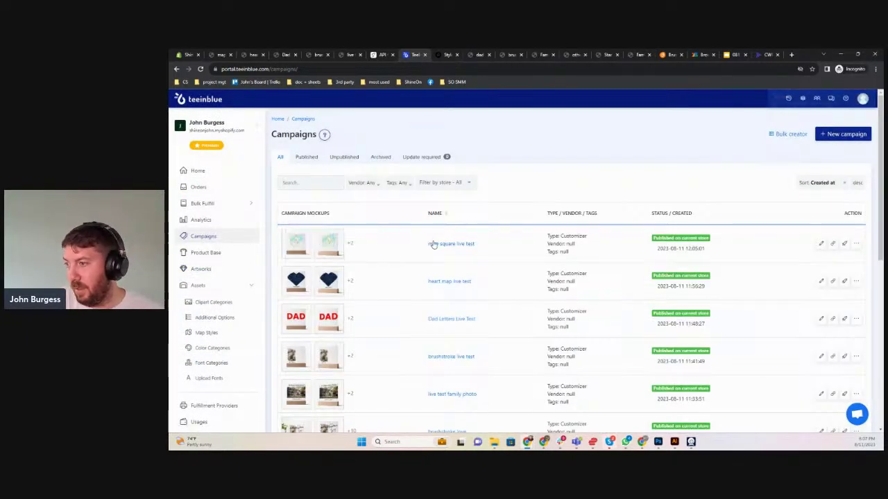
pyautogui.click(431, 243)
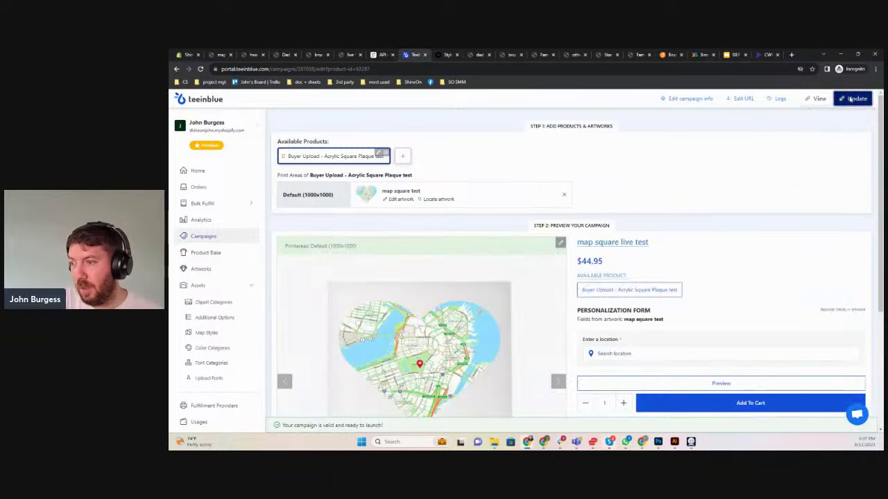
pyautogui.click(219, 54)
pyautogui.press('F5')
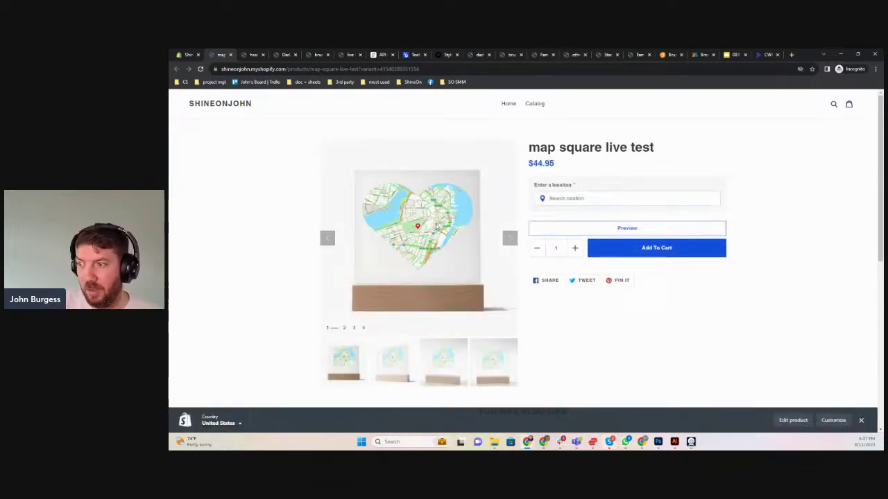
# Focus the product's location field, view the Family photo collage page, then return to Teeinblue
pyautogui.click(548, 198)
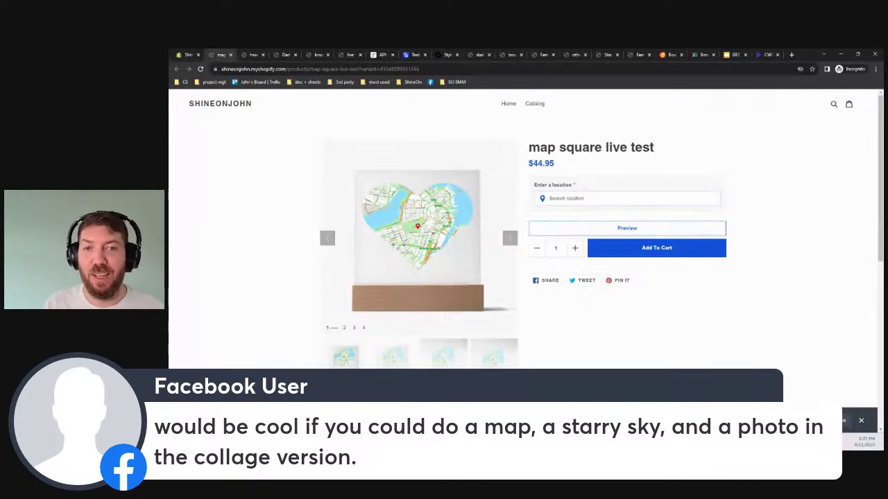
pyautogui.click(545, 54)
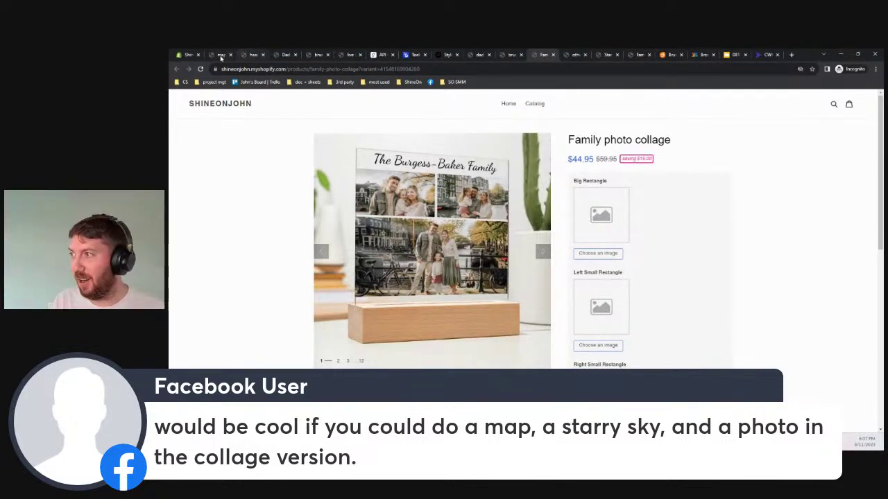
pyautogui.click(414, 55)
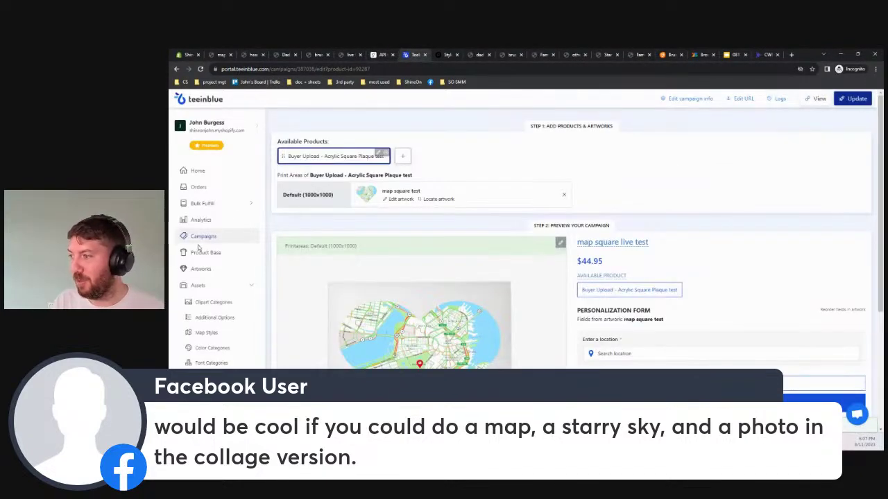
# Change the family photos artwork's Left Small Rectangle layer from an uploaded photo to a star map
pyautogui.click(208, 273)
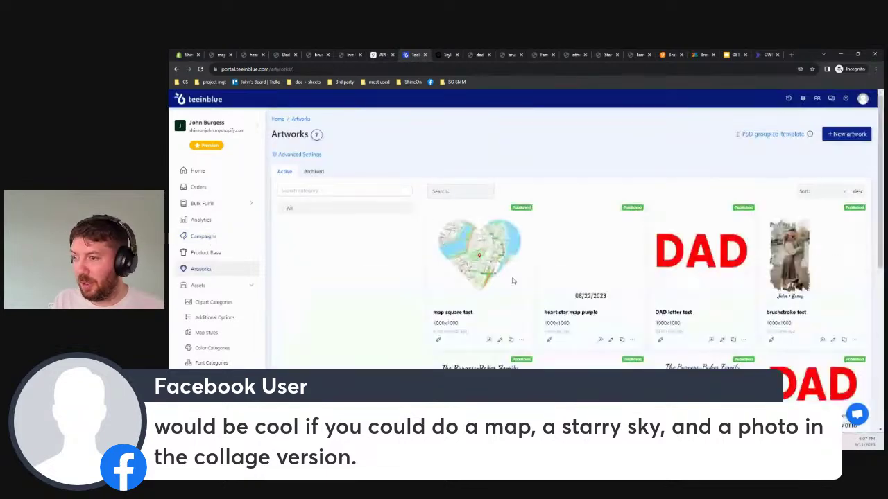
pyautogui.scroll(-3, 708, 284)
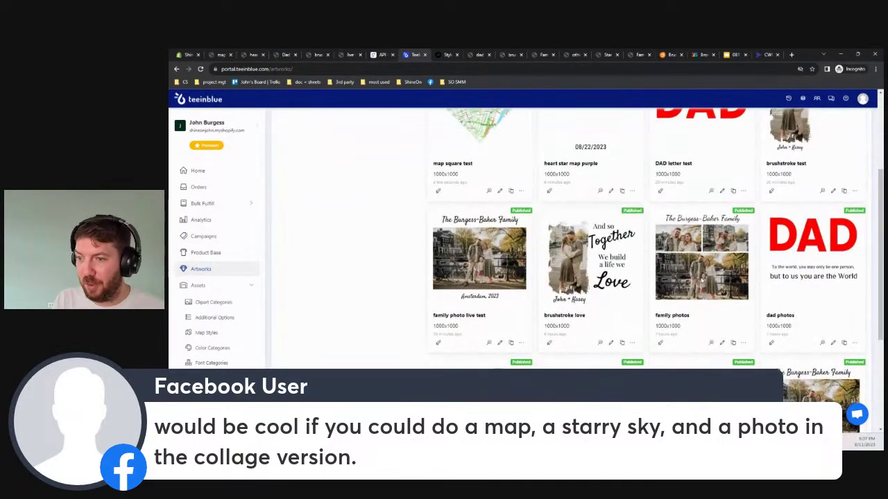
pyautogui.click(720, 342)
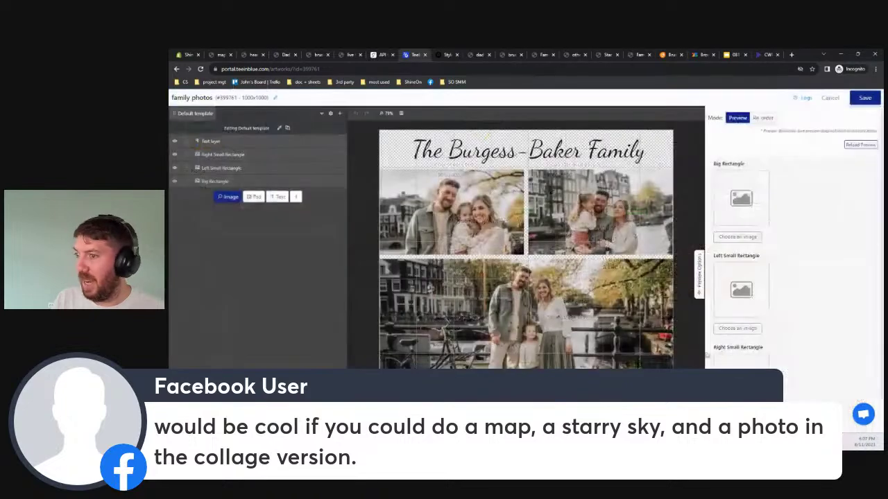
pyautogui.click(469, 217)
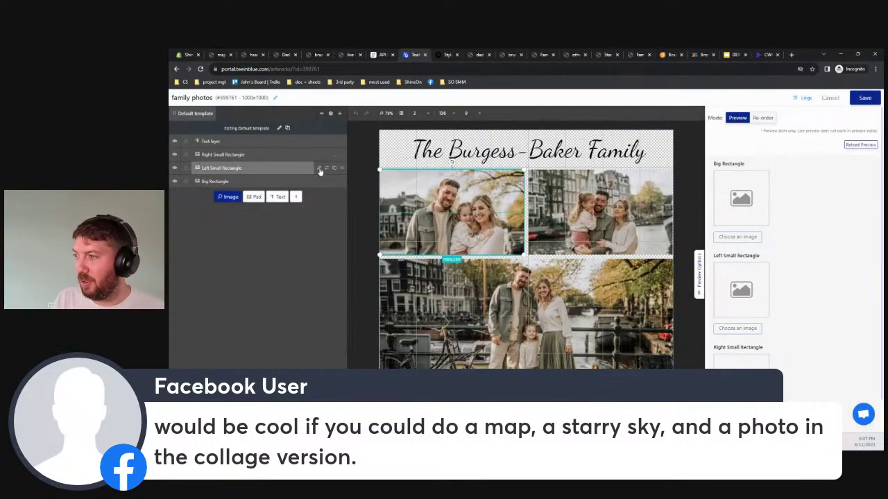
pyautogui.click(319, 168)
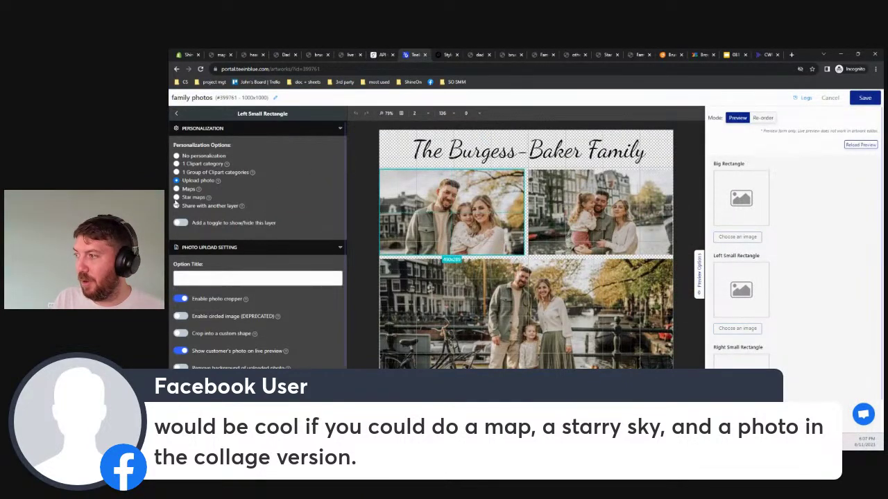
pyautogui.click(177, 198)
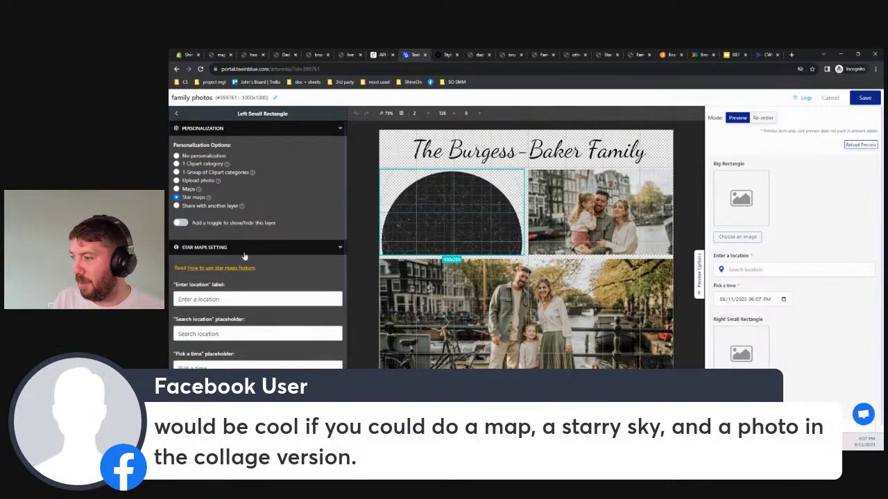
pyautogui.scroll(-2, 244, 257)
pyautogui.moveTo(472, 229)
pyautogui.mouseDown()
pyautogui.moveTo(472, 206)
pyautogui.moveTo(479, 222)
pyautogui.moveTo(468, 231)
pyautogui.mouseUp()
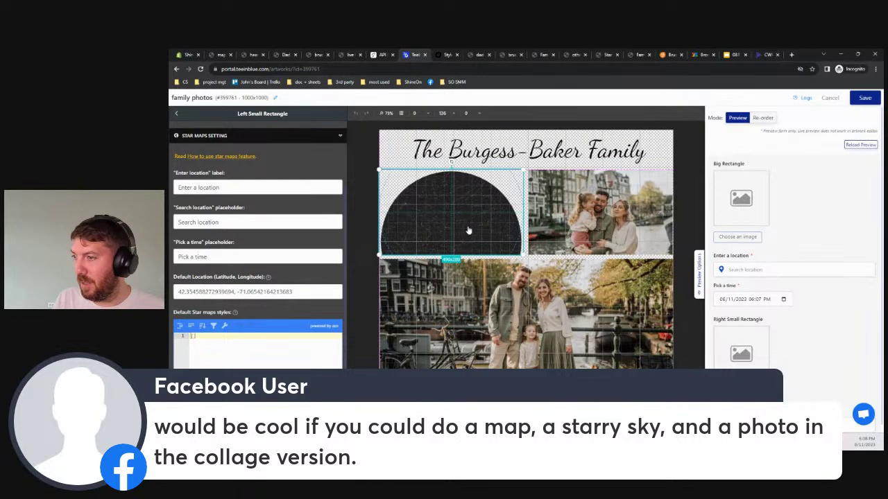
pyautogui.scroll(-2, 235, 298)
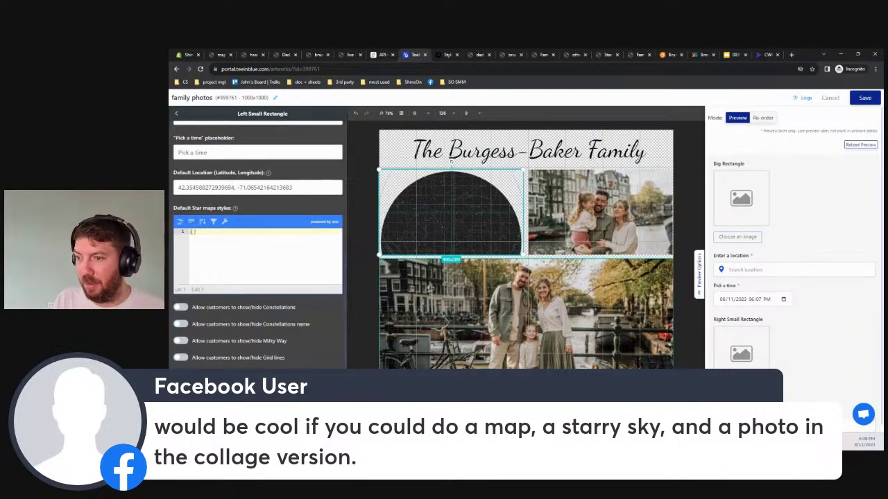
# Make the Right Small Rectangle a map with a 50×50 marker pin and save family photos
pyautogui.click(175, 116)
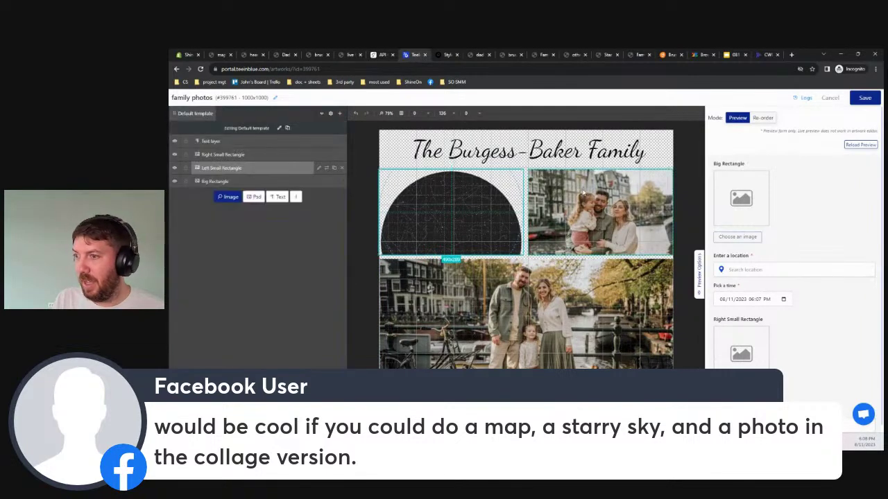
pyautogui.click(281, 155)
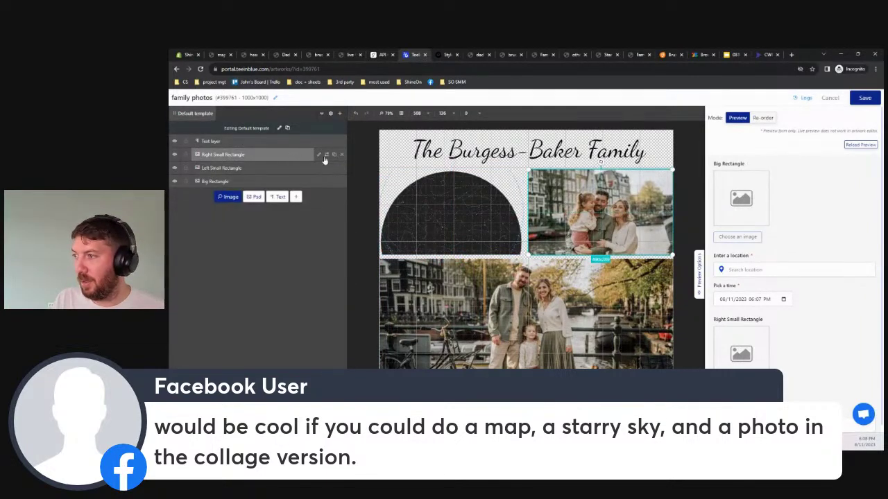
pyautogui.click(318, 155)
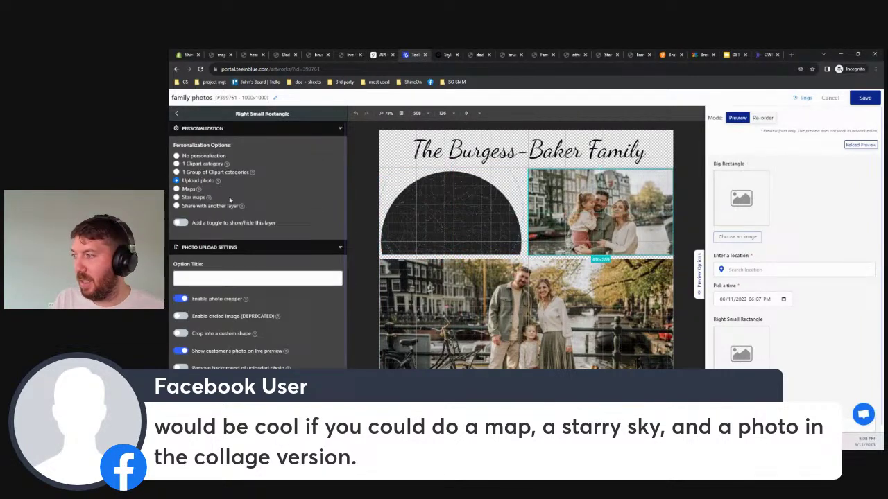
pyautogui.click(184, 190)
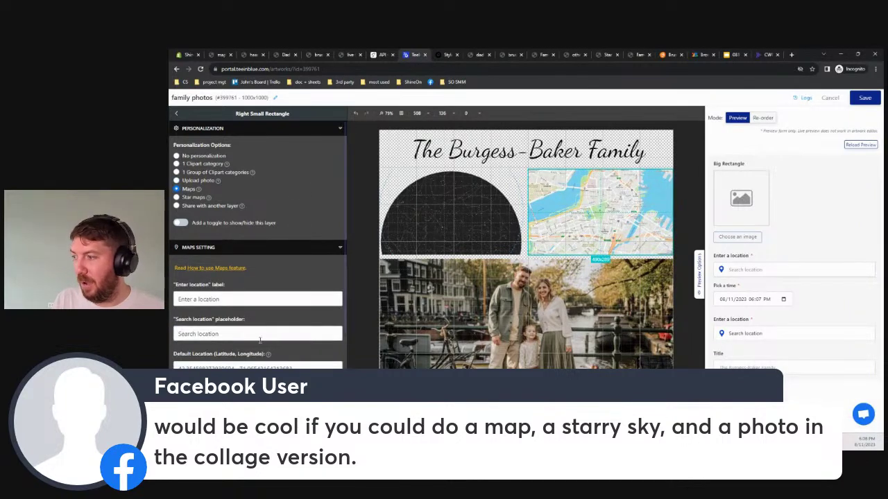
pyautogui.scroll(-2, 260, 340)
pyautogui.click(180, 357)
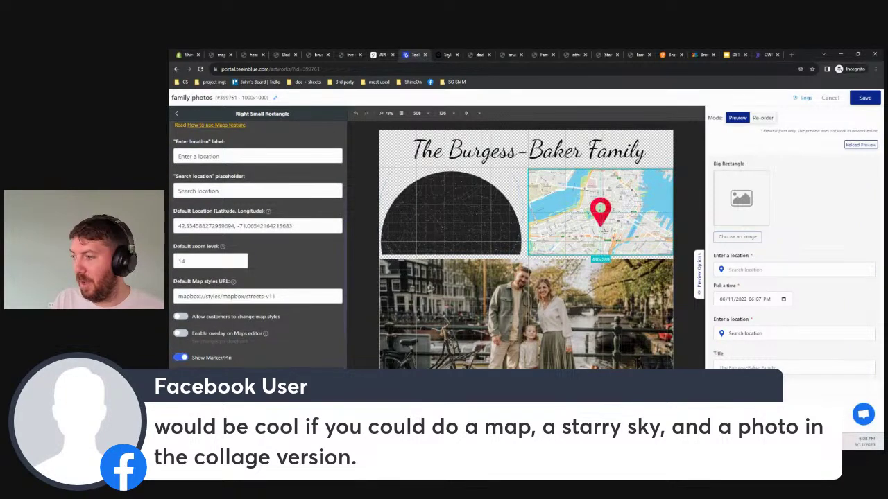
pyautogui.scroll(-3, 256, 312)
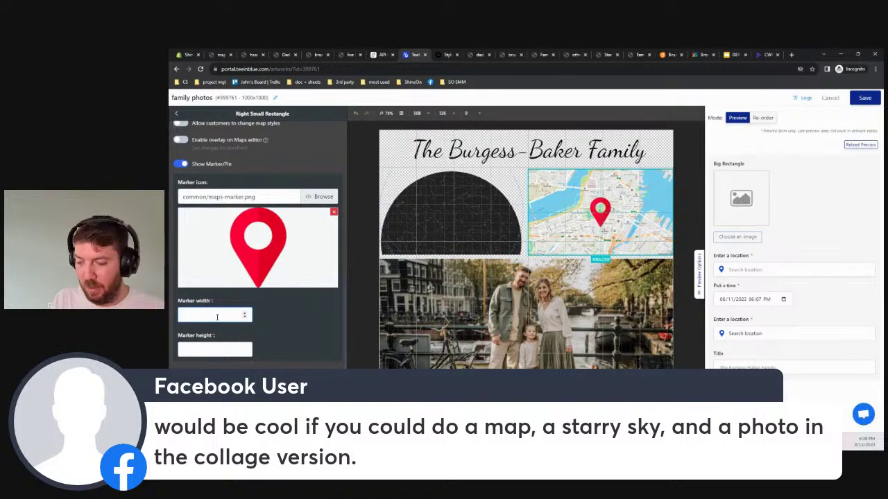
pyautogui.write('50')
pyautogui.press('Tab')
pyautogui.write('50')
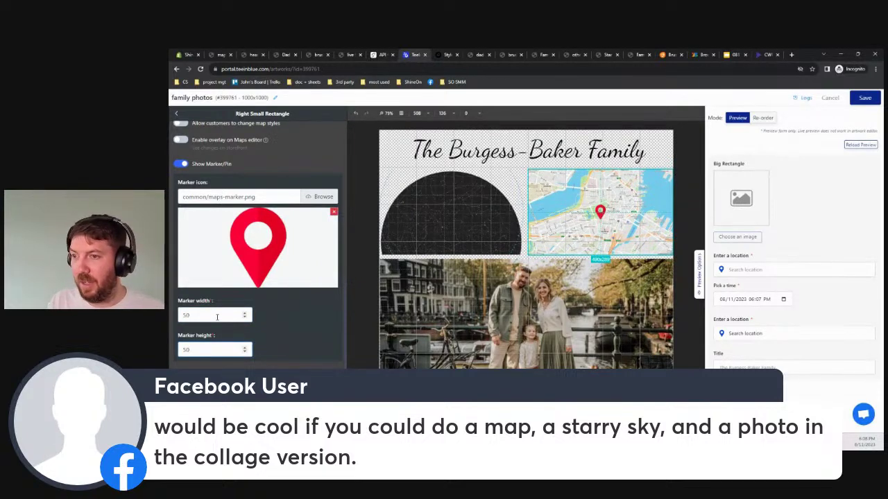
pyautogui.click(865, 98)
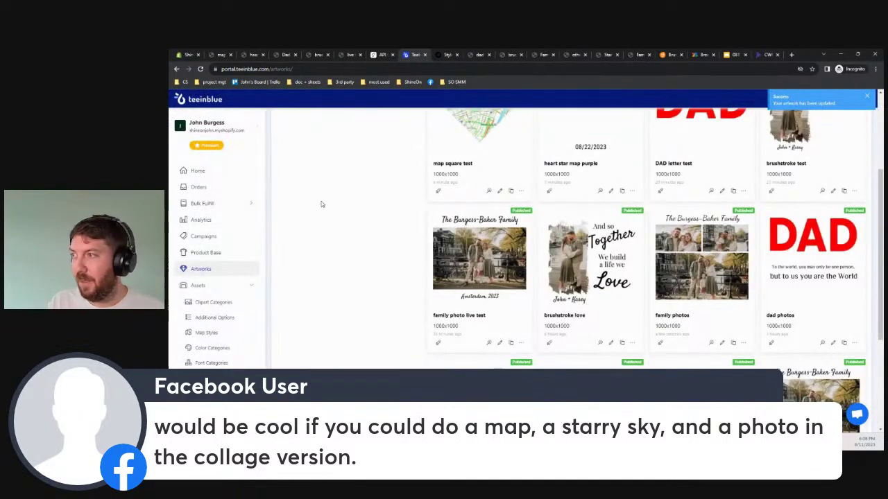
# Open the Family photo collage campaign from the Campaigns list
pyautogui.click(194, 236)
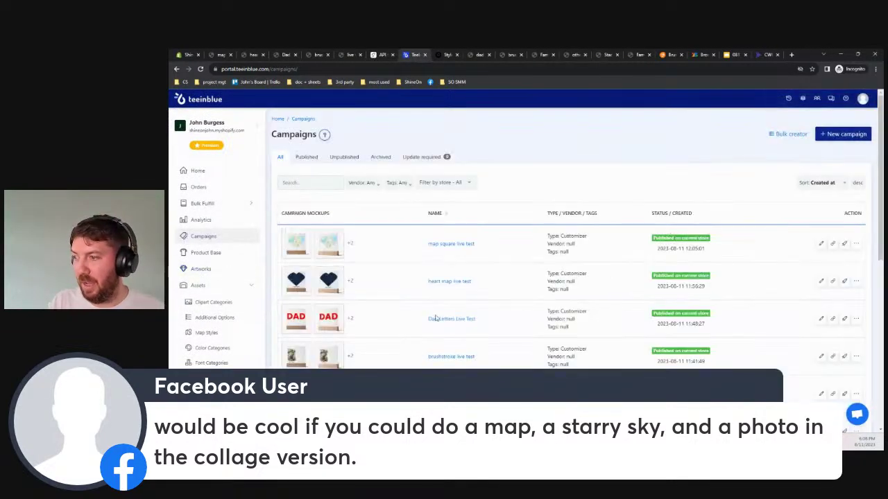
pyautogui.scroll(-3, 391, 331)
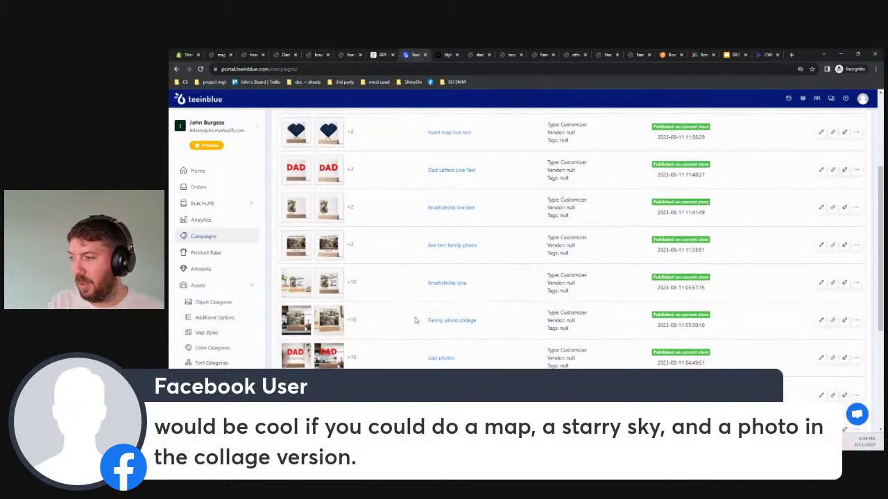
pyautogui.click(466, 322)
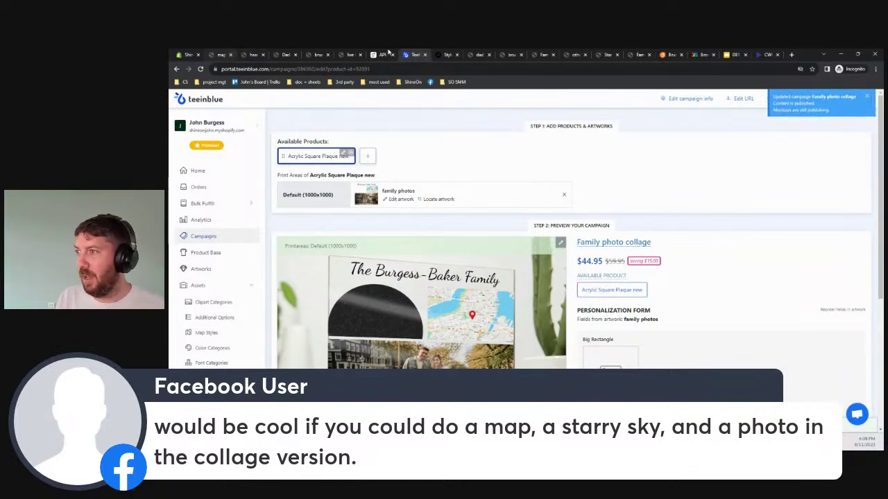
# Reload the Family photo collage store page and pick the castle photo for the Big Rectangle
pyautogui.click(533, 57)
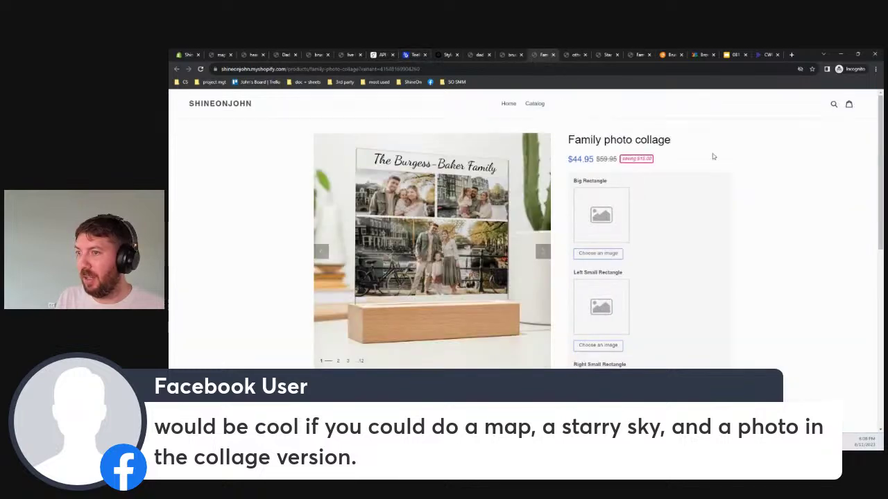
pyautogui.press('F5')
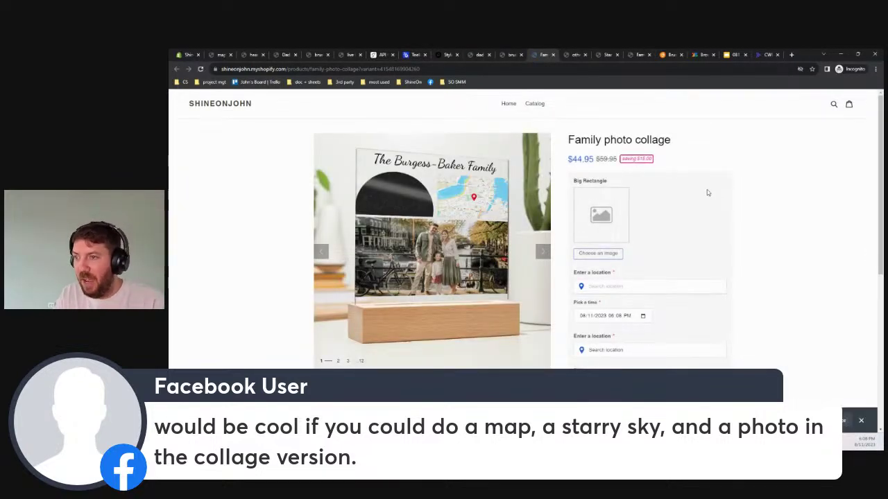
pyautogui.click(600, 255)
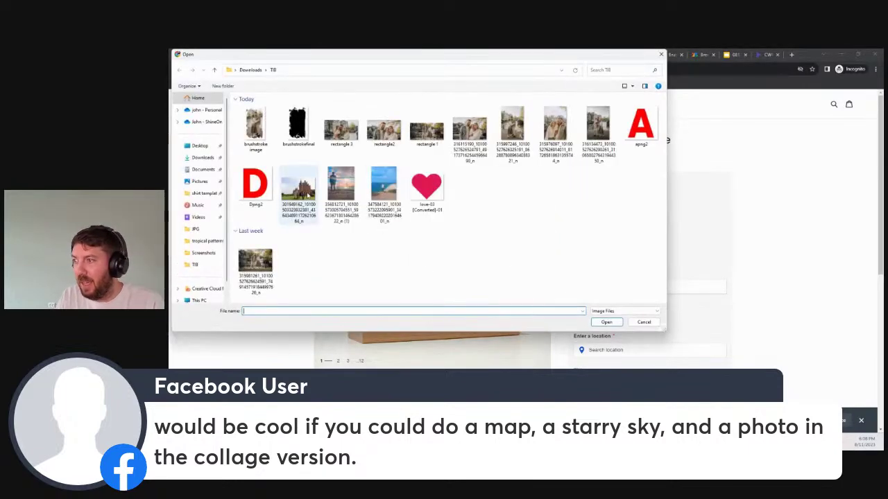
pyautogui.click(298, 189)
# Open the castle photo, crop it around the castle and person, and place it in the Big Rectangle
pyautogui.click(604, 322)
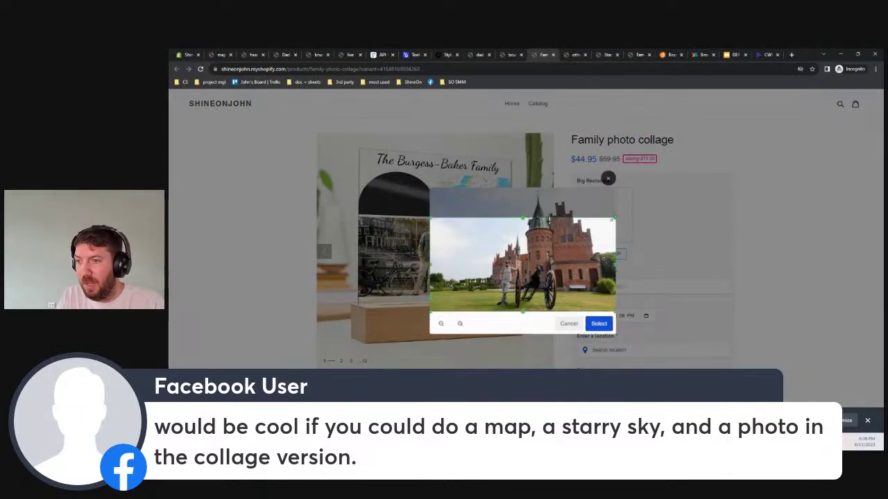
pyautogui.moveTo(615, 218); pyautogui.dragTo(540, 255)
pyautogui.moveTo(456, 291); pyautogui.dragTo(520, 275)
pyautogui.click(595, 324)
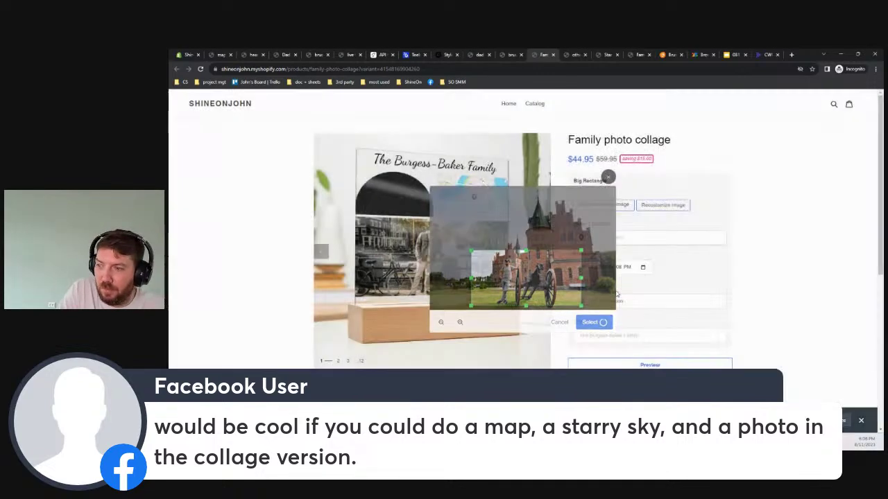
pyautogui.click(619, 263)
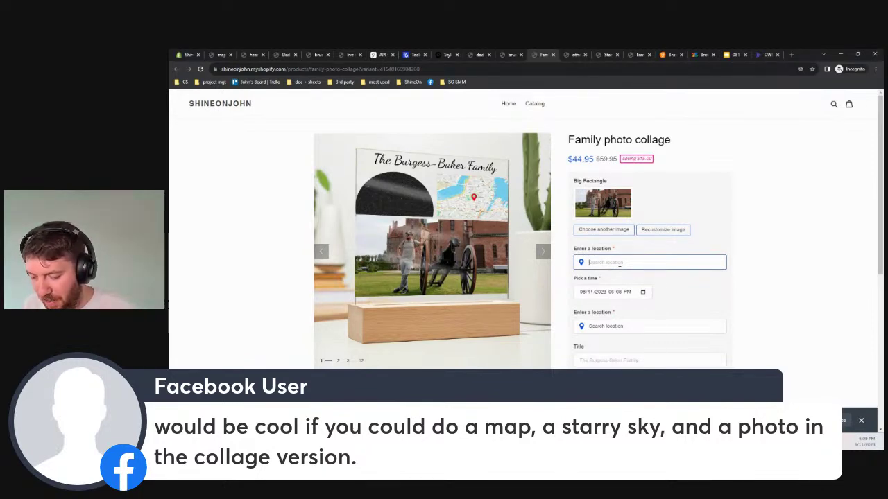
# Set the collage's first location to København
pyautogui.write('de')
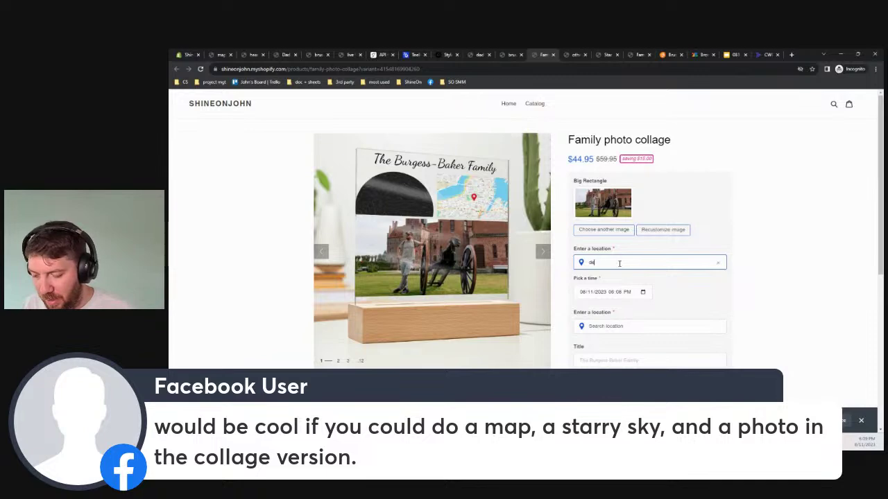
pyautogui.press('BackSpace')
pyautogui.press('BackSpace')
pyautogui.write('cope')
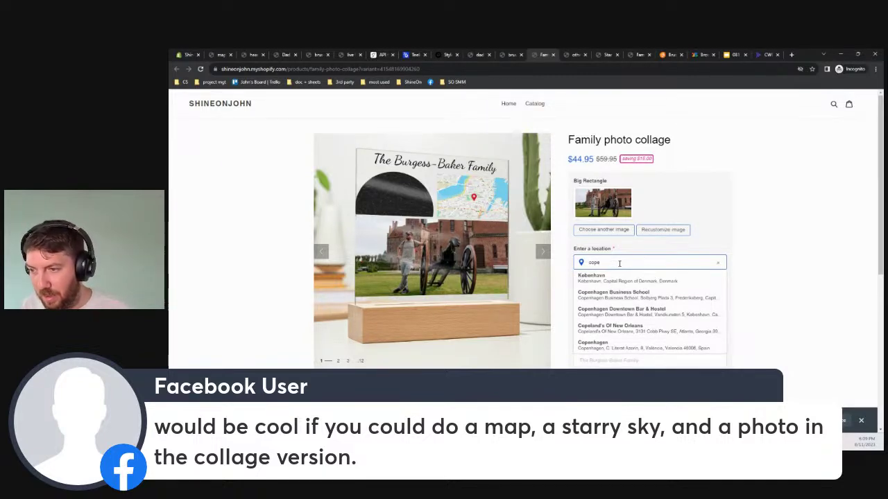
pyautogui.click(615, 275)
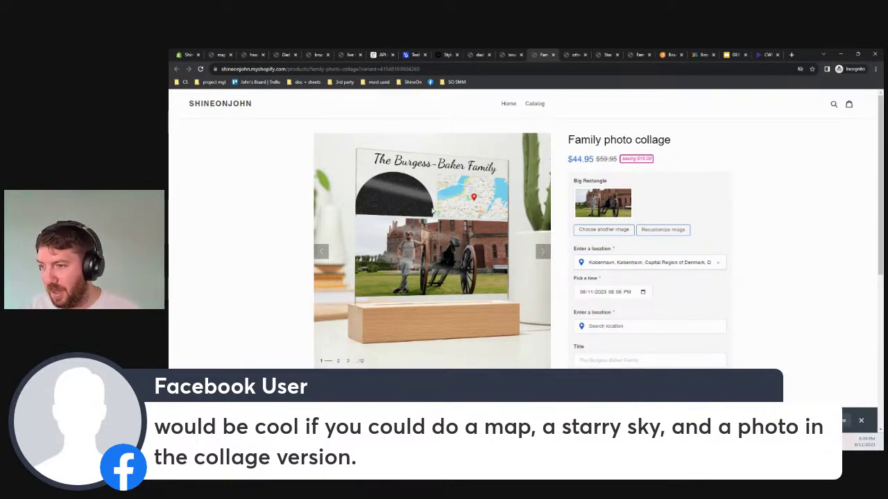
# Set the picked date and time to September 14, 2022, 04:09 PM
pyautogui.click(595, 292)
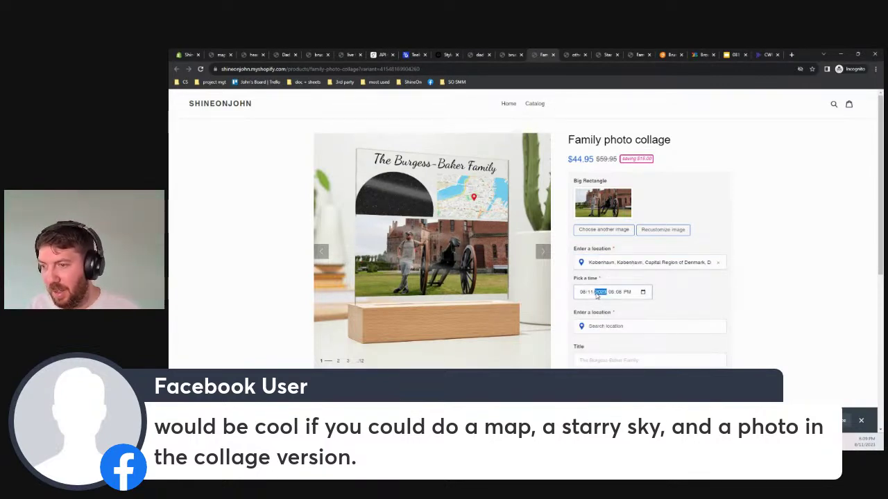
pyautogui.click(643, 292)
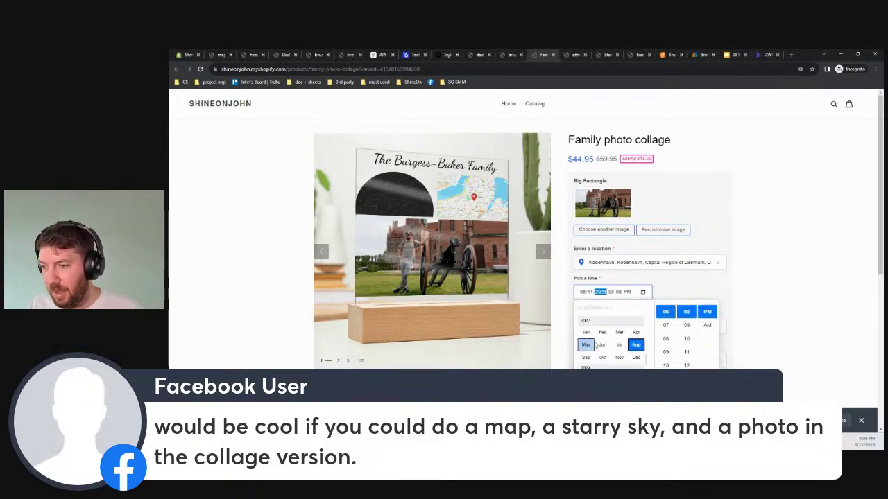
pyautogui.scroll(1, 596, 325)
pyautogui.scroll(1, 598, 328)
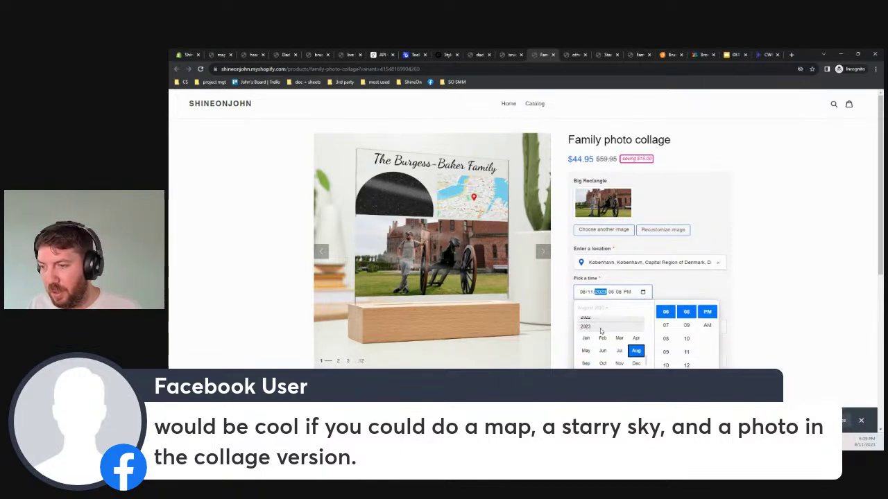
pyautogui.scroll(2, 599, 322)
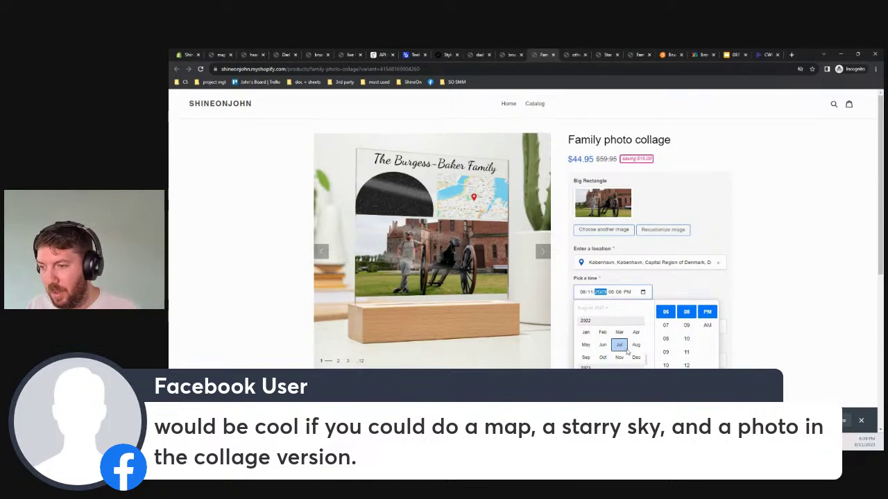
pyautogui.click(585, 357)
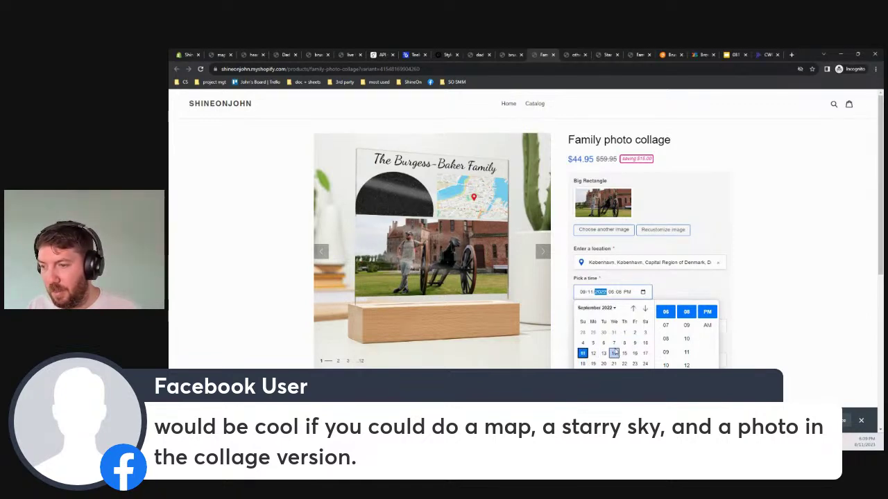
pyautogui.click(614, 353)
pyautogui.scroll(2, 667, 335)
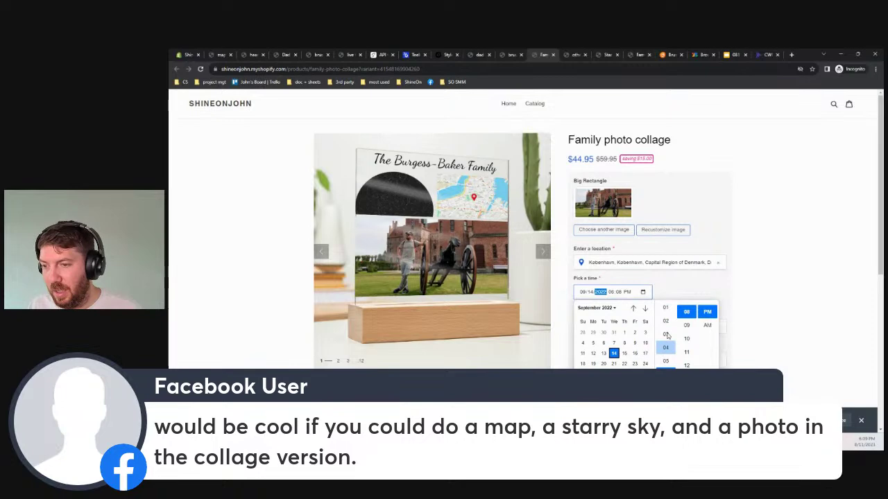
pyautogui.click(665, 346)
pyautogui.click(687, 325)
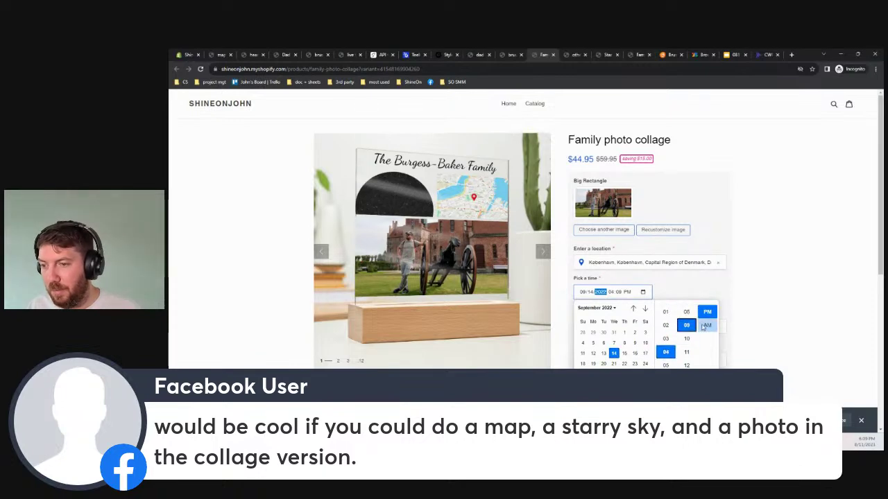
pyautogui.click(709, 314)
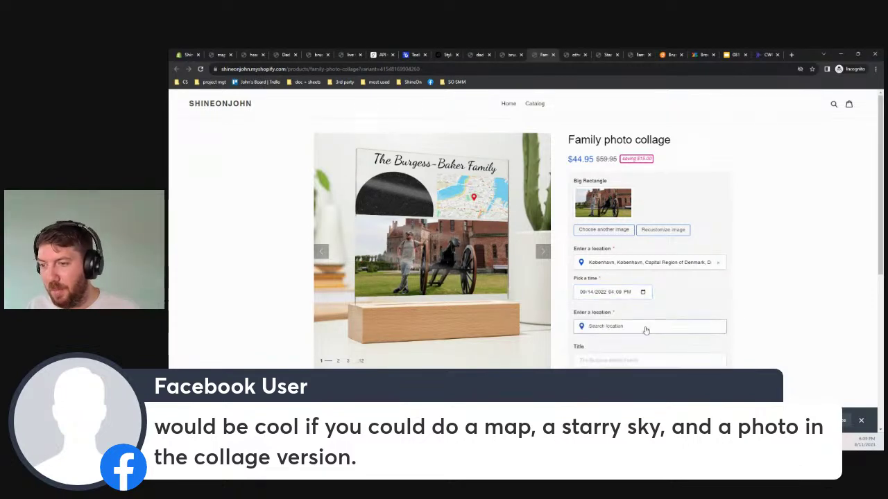
# Set the collage's map location to Copenhagen, then view the brushstroke love product page
pyautogui.click(607, 330)
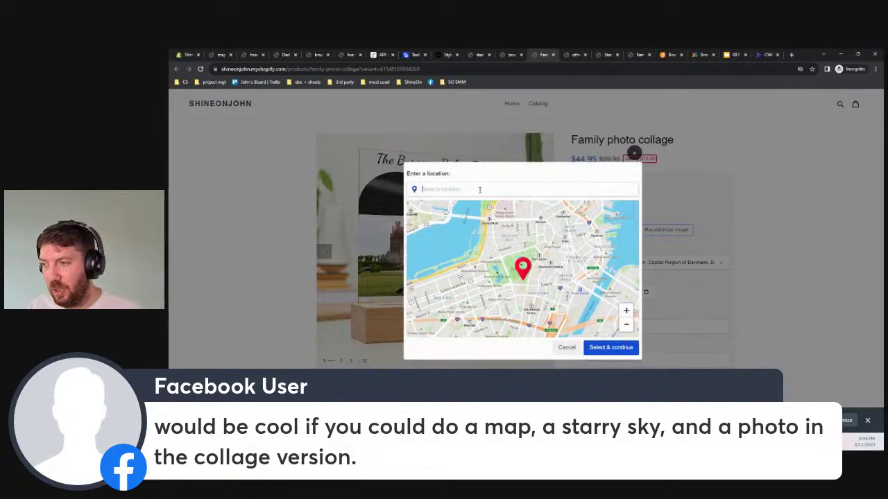
pyautogui.write('copenhage')
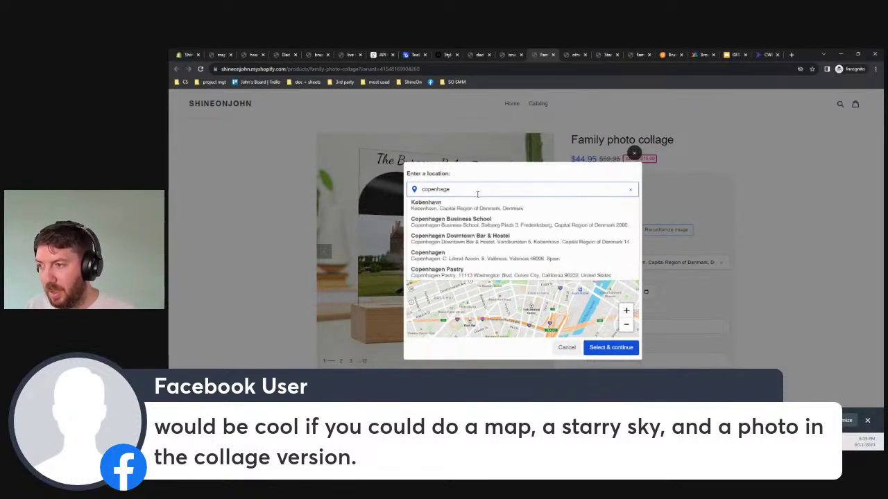
pyautogui.click(478, 203)
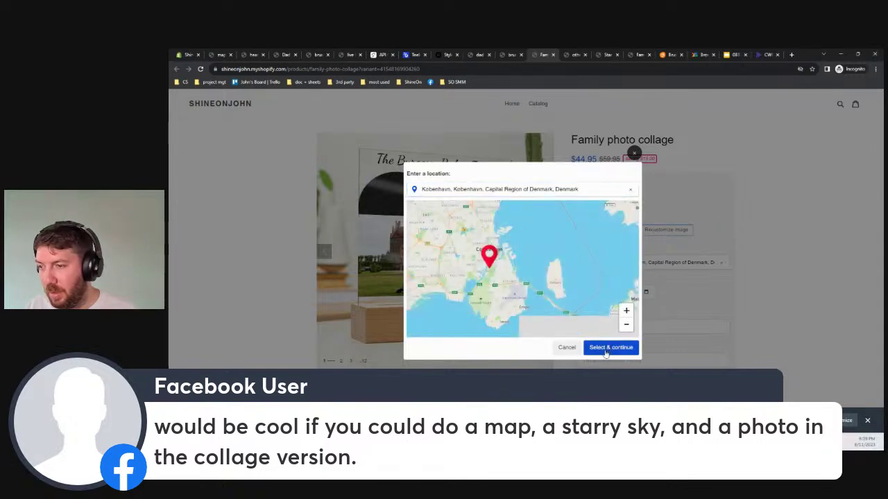
pyautogui.click(610, 348)
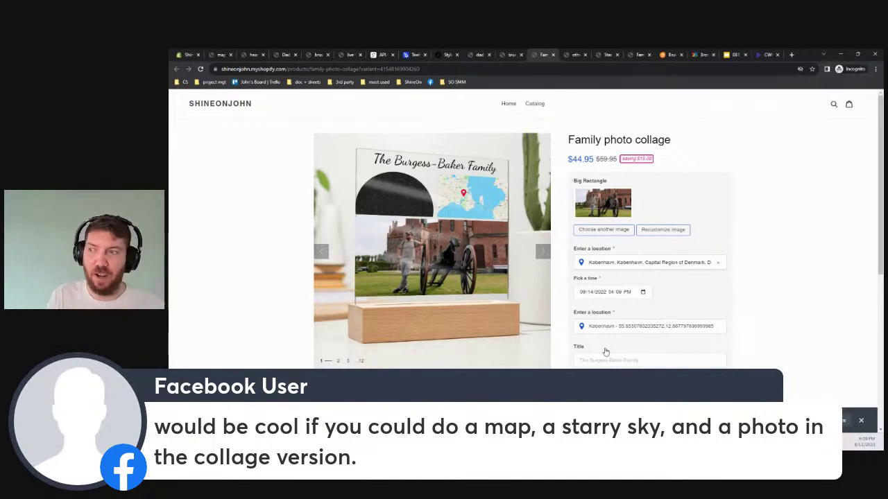
pyautogui.scroll(-3, 605, 352)
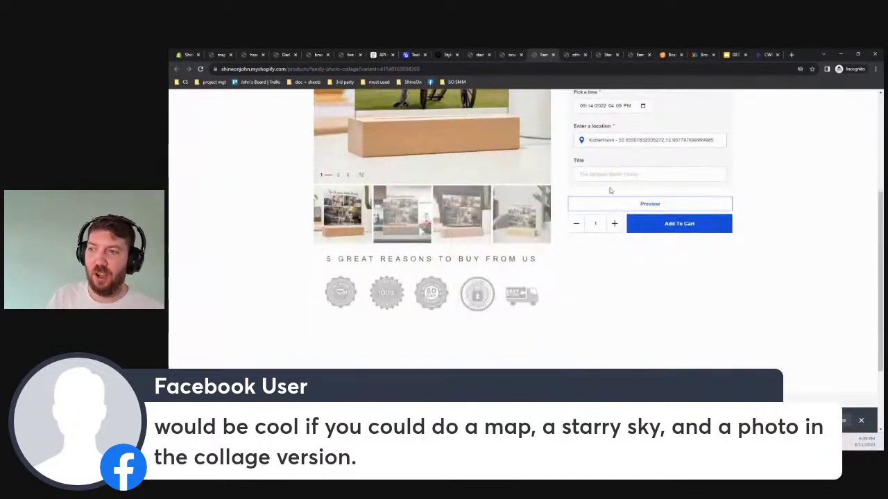
pyautogui.scroll(2, 610, 190)
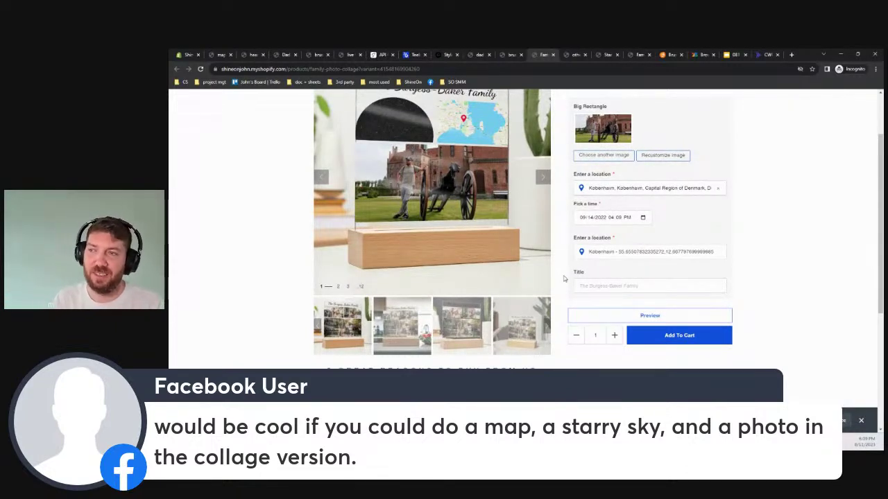
pyautogui.scroll(1, 564, 279)
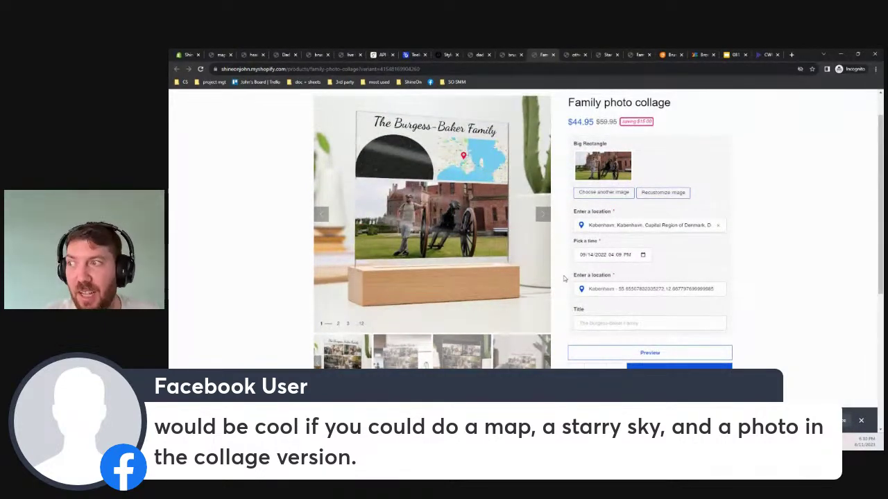
pyautogui.click(506, 55)
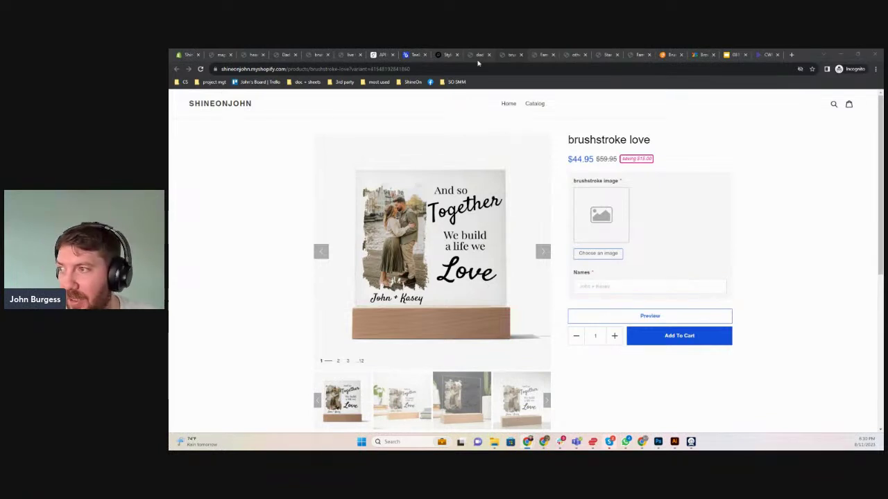
# Look through the dad photos, Star Map Acrylic and other map copy product pages in the storefront
pyautogui.click(478, 62)
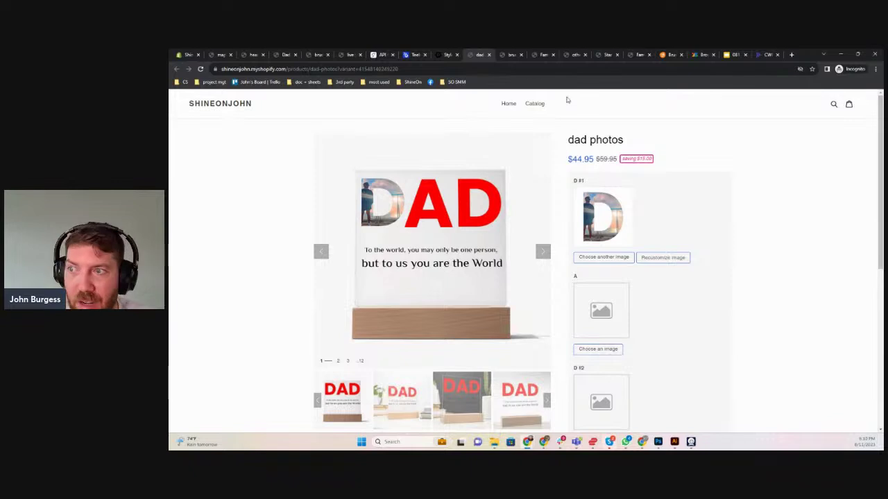
pyautogui.click(606, 55)
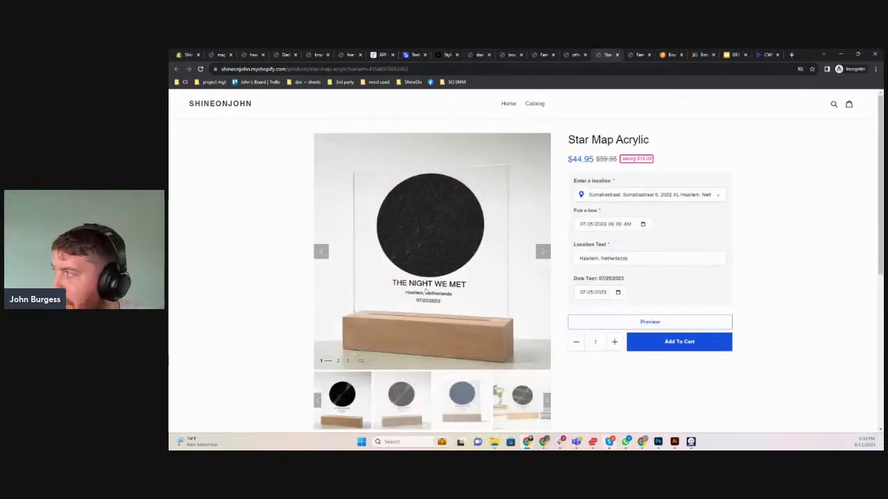
pyautogui.click(576, 54)
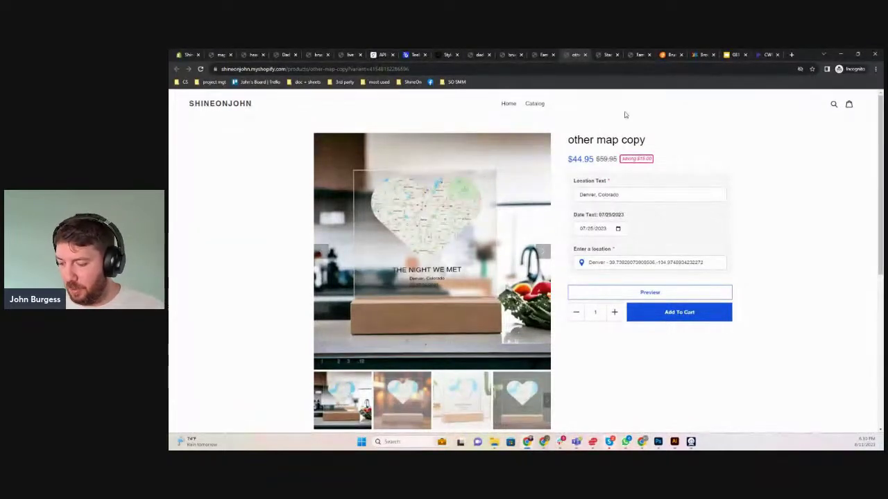
pyautogui.hotkey('ctrl', 't')
# Load the suggested Etsy search page via 'ets' and accept the cookie notice
pyautogui.write('etsy')
pyautogui.press('Return')
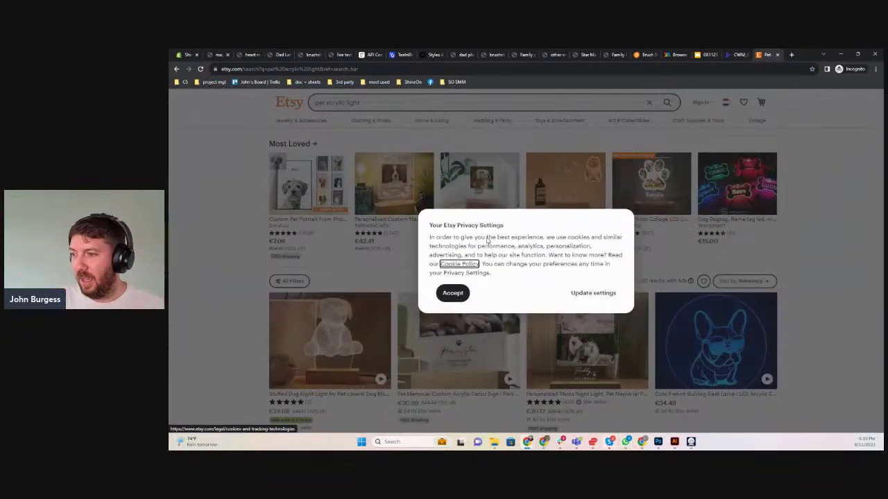
pyautogui.click(449, 293)
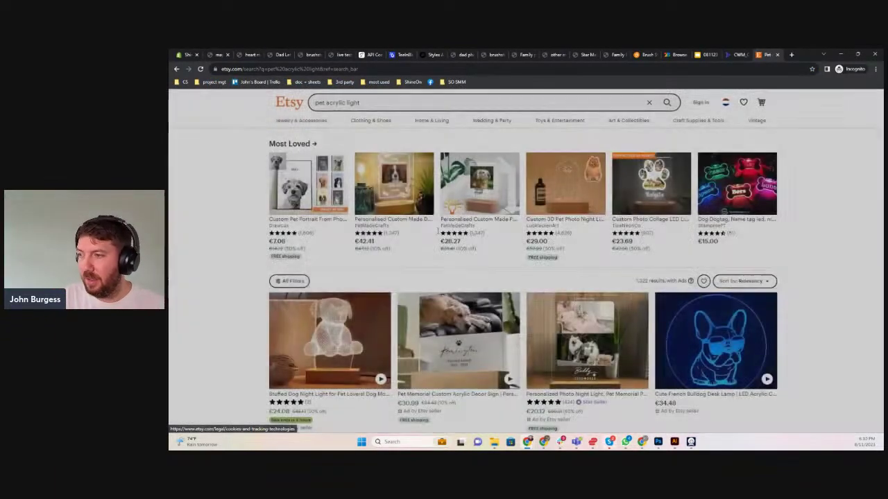
# Search Etsy for 'star map' and scroll through the resulting listings
pyautogui.moveTo(360, 102); pyautogui.dragTo(280, 108)
pyautogui.write('st')
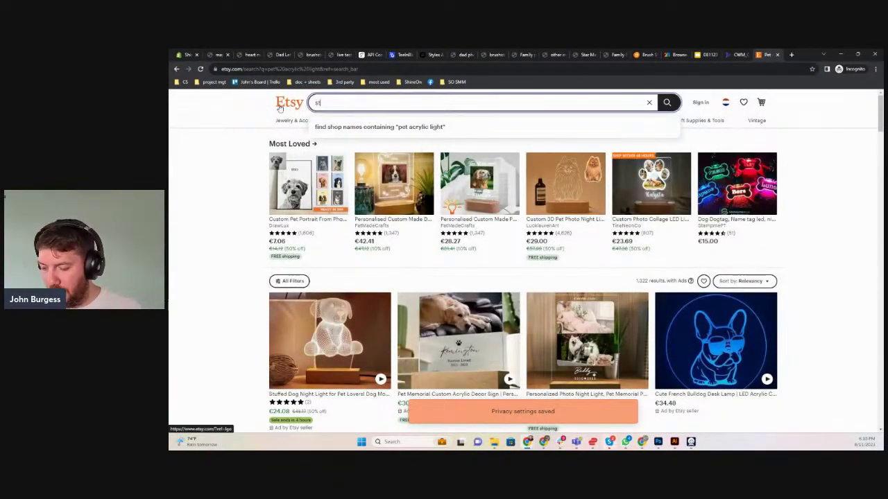
pyautogui.write('ar map')
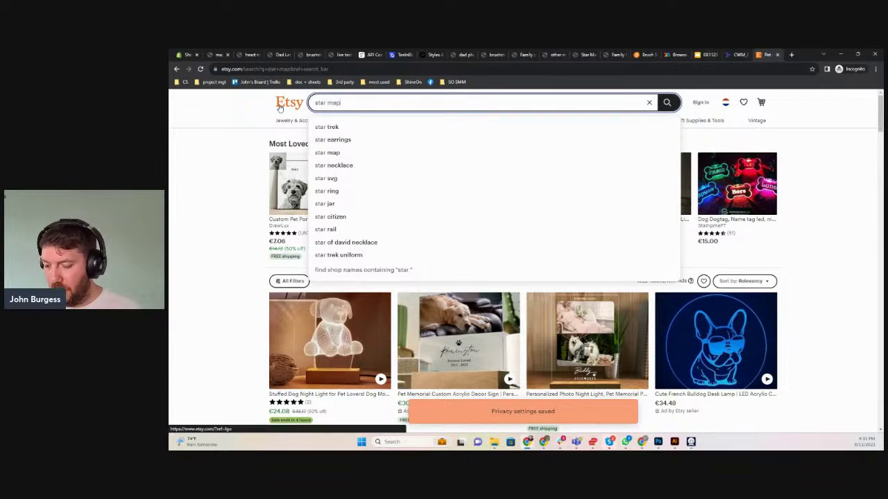
pyautogui.press('Return')
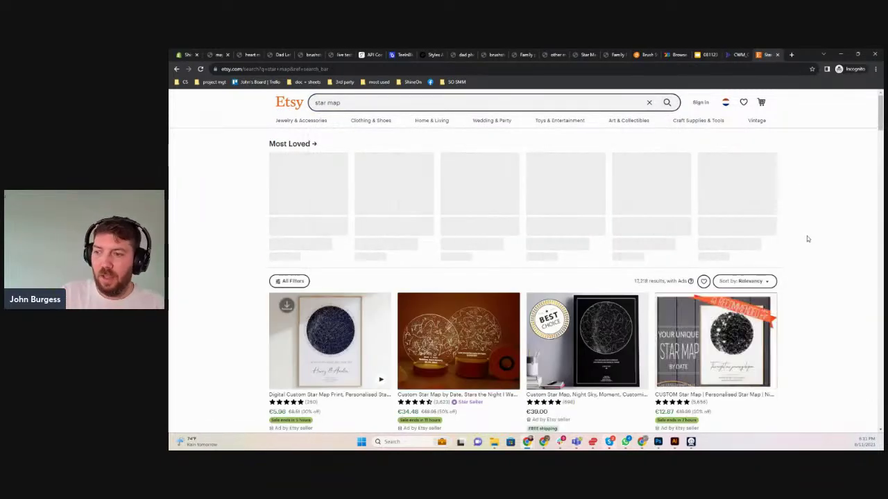
pyautogui.scroll(-2, 806, 238)
pyautogui.scroll(-5, 807, 238)
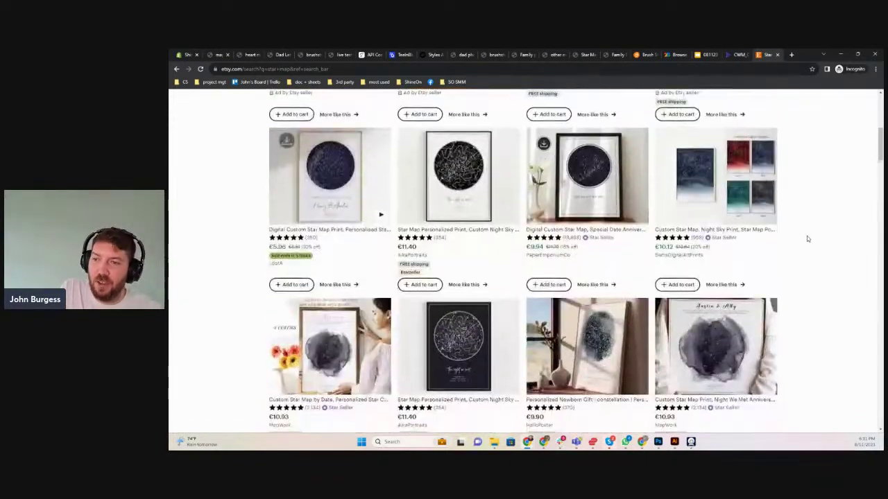
pyautogui.scroll(-3, 806, 239)
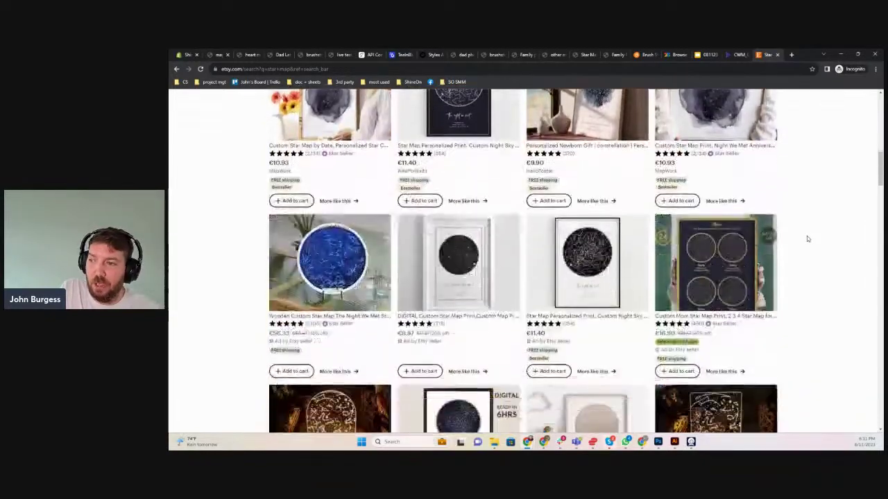
pyautogui.scroll(-3, 807, 239)
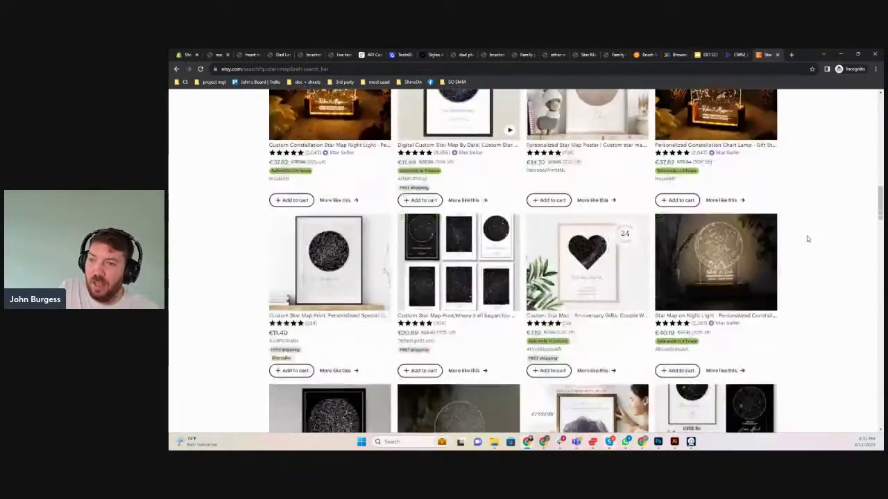
pyautogui.scroll(-2, 807, 239)
pyautogui.scroll(-5, 807, 236)
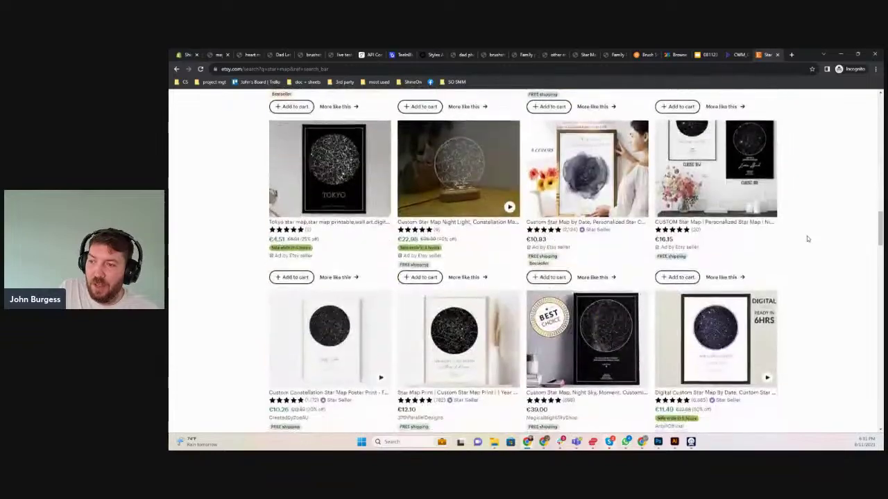
pyautogui.scroll(-3, 806, 238)
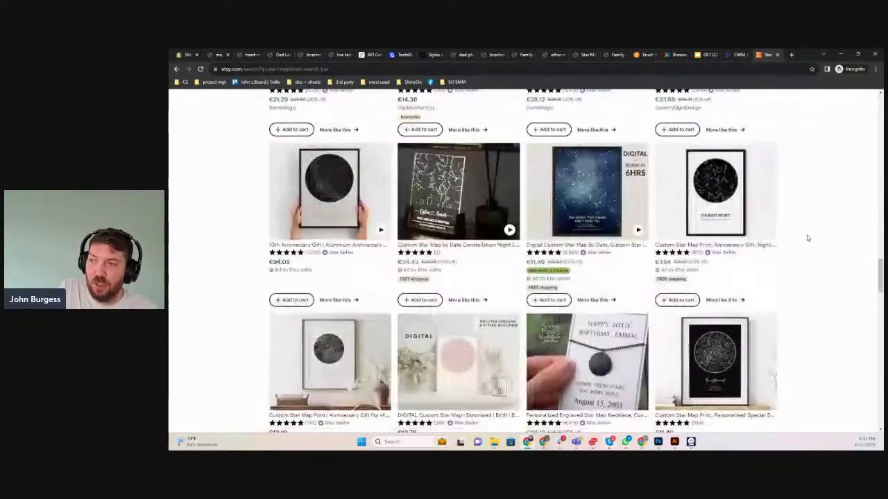
pyautogui.scroll(-2, 807, 238)
pyautogui.scroll(-2, 807, 238)
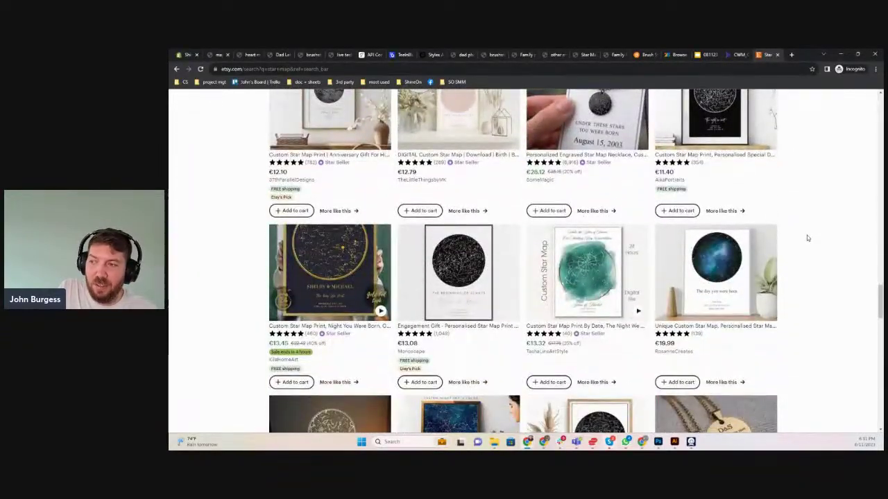
pyautogui.scroll(-2, 807, 238)
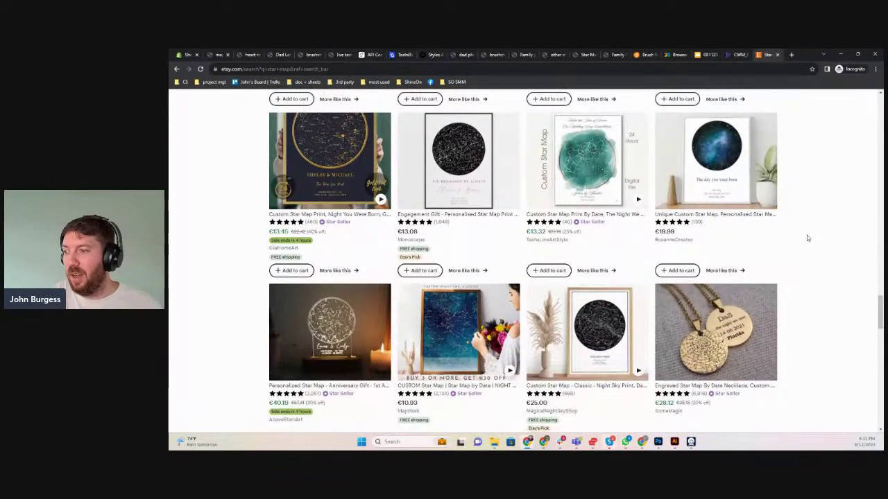
pyautogui.scroll(2, 807, 238)
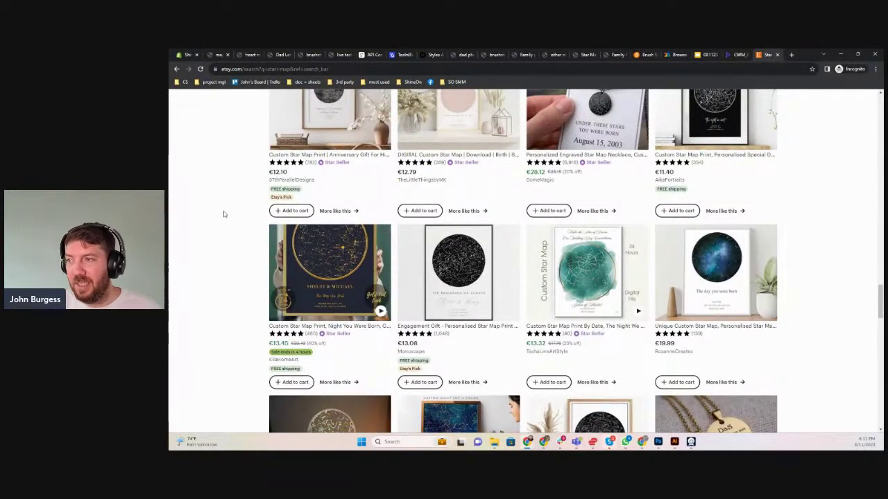
pyautogui.scroll(2, 457, 256)
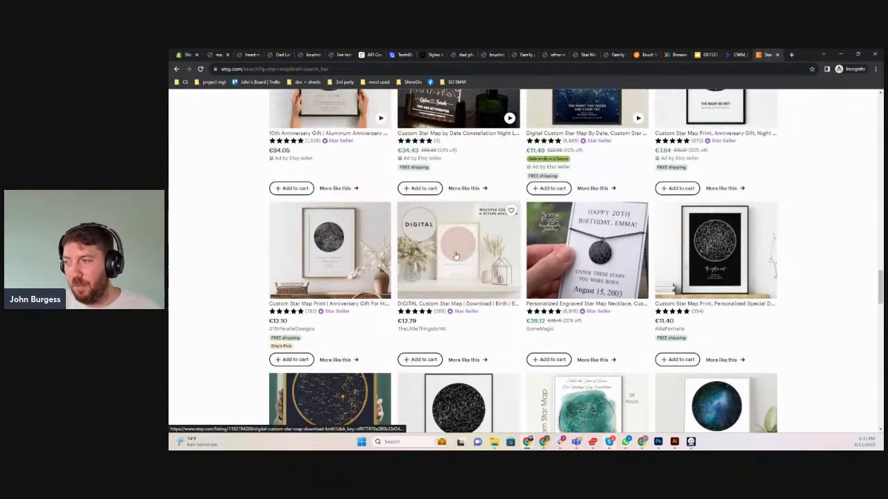
pyautogui.scroll(4, 451, 264)
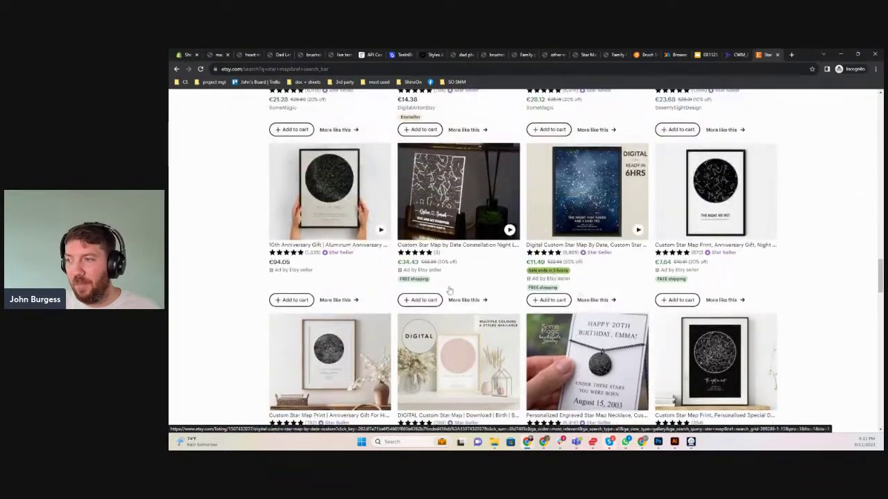
pyautogui.scroll(10, 426, 262)
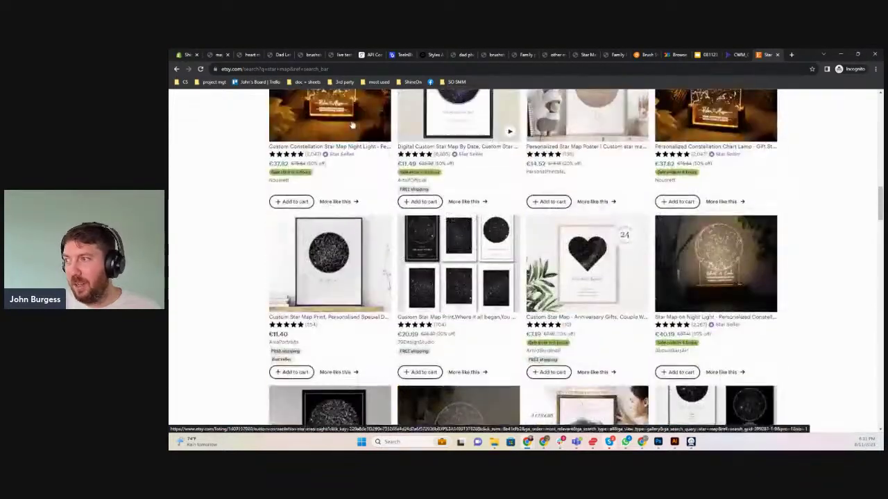
pyautogui.scroll(10, 351, 123)
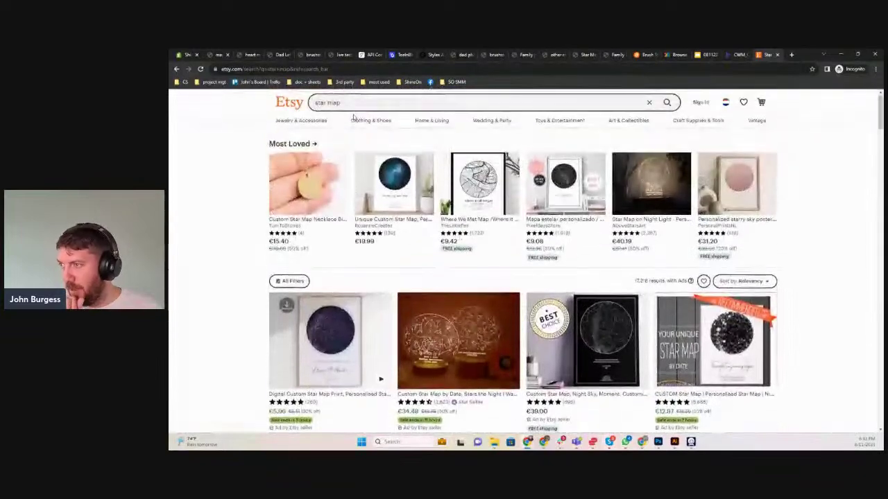
# Search Etsy for 'where we first met', browse the map print results, then close the tab
pyautogui.tripleClick(335, 104)
pyautogui.write('where')
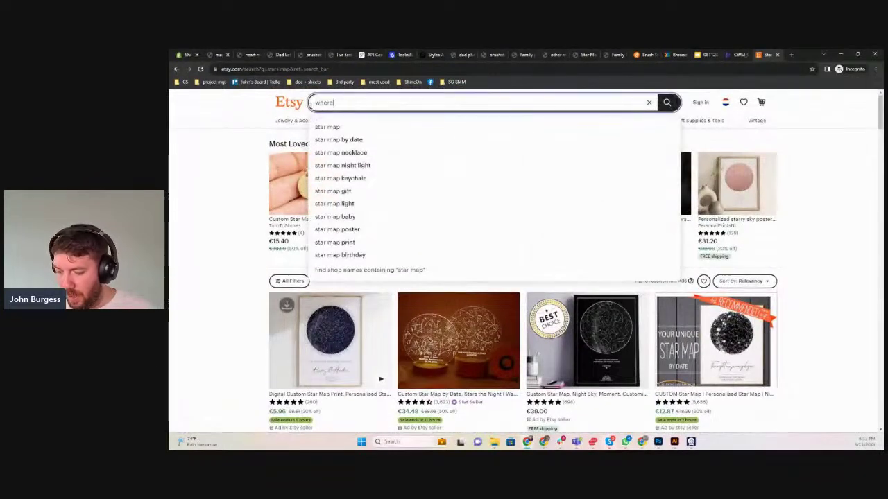
pyautogui.write(' we first me')
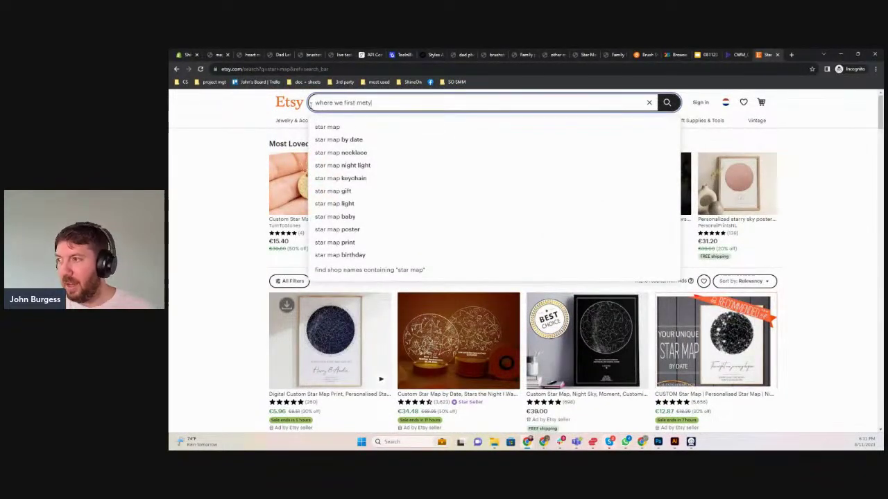
pyautogui.write('t')
pyautogui.press('Return')
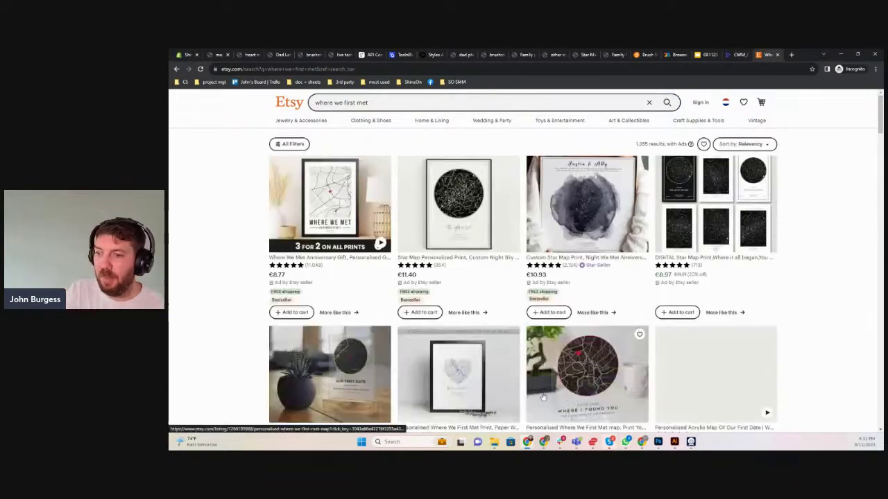
pyautogui.scroll(-2, 642, 354)
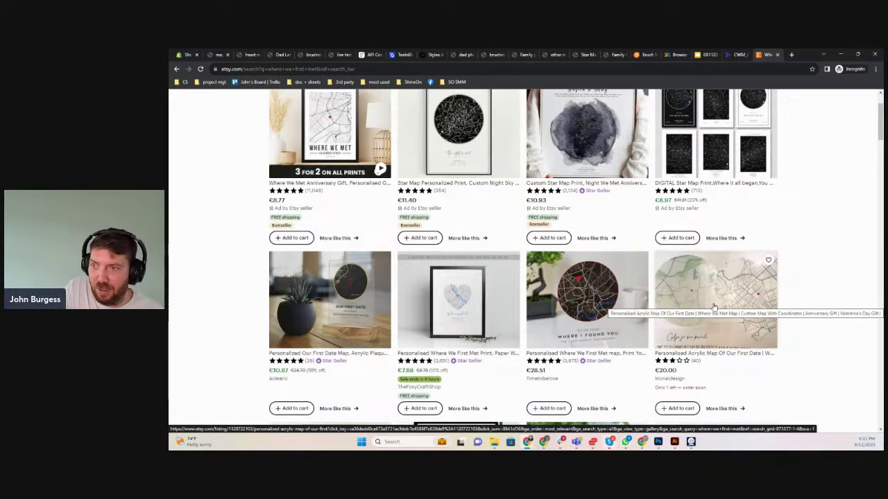
pyautogui.scroll(-4, 624, 333)
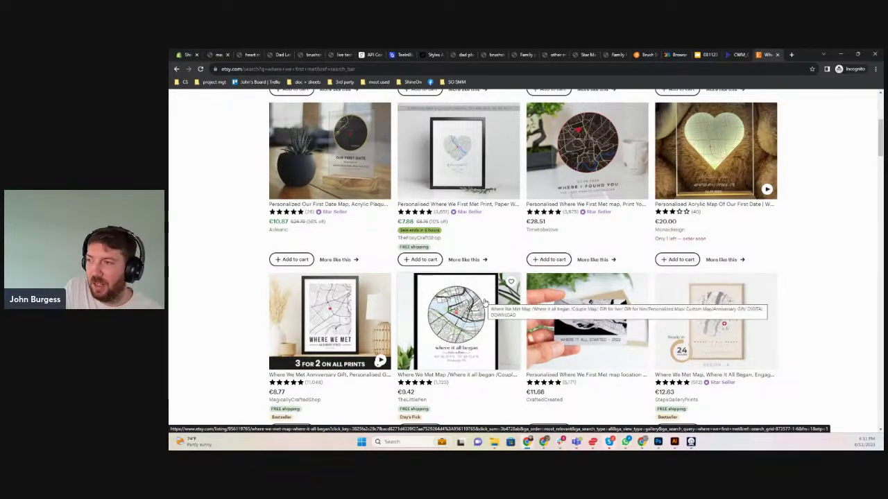
pyautogui.scroll(4, 484, 302)
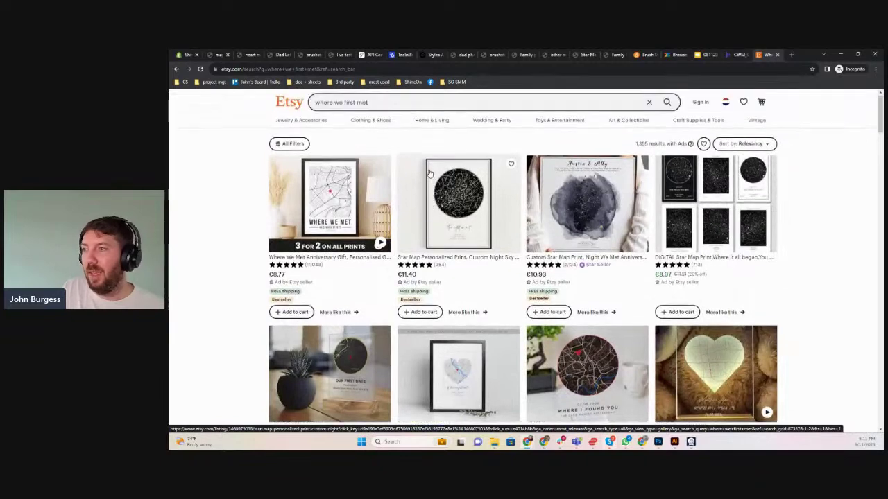
pyautogui.click(777, 55)
# Inspect the ShineOn row's API settings under Teeinblue Fulfillment Providers, then view ShineOn's API Configuration
pyautogui.click(186, 54)
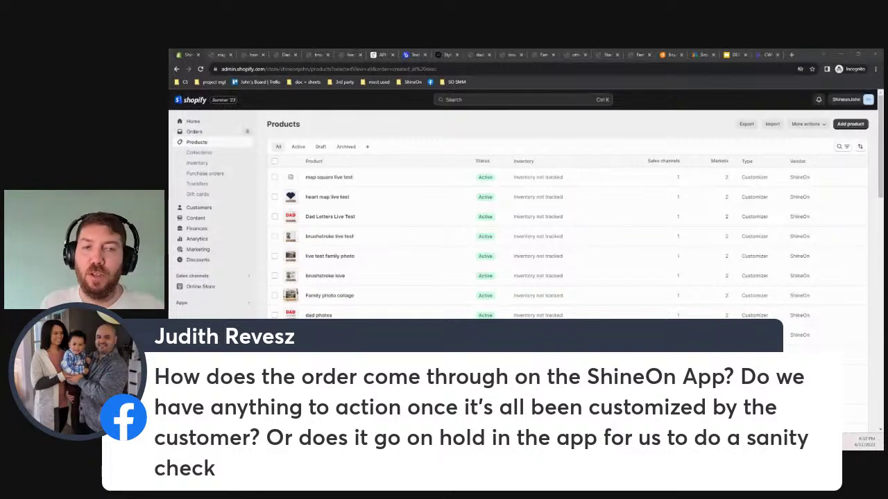
pyautogui.click(415, 56)
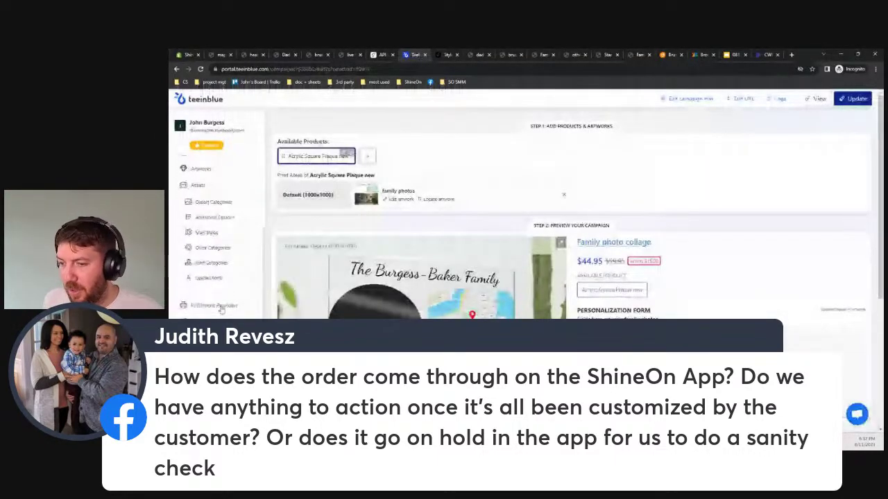
pyautogui.click(215, 306)
pyautogui.scroll(-5, 569, 277)
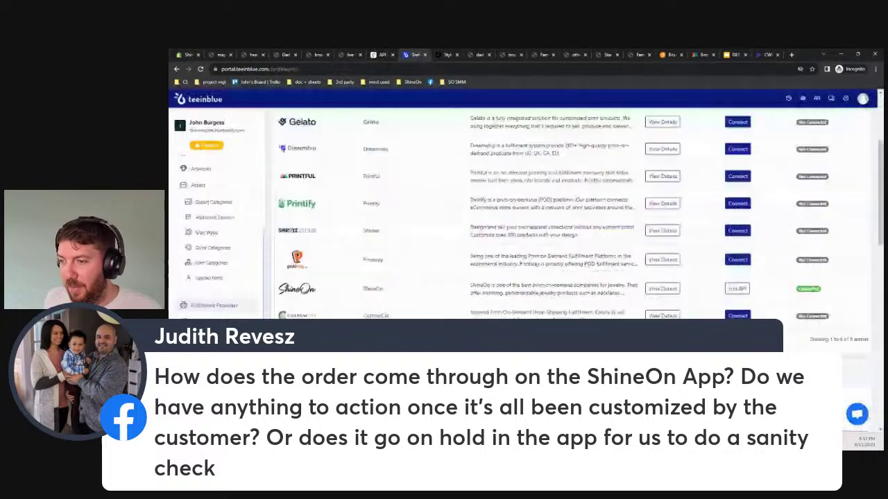
pyautogui.click(737, 287)
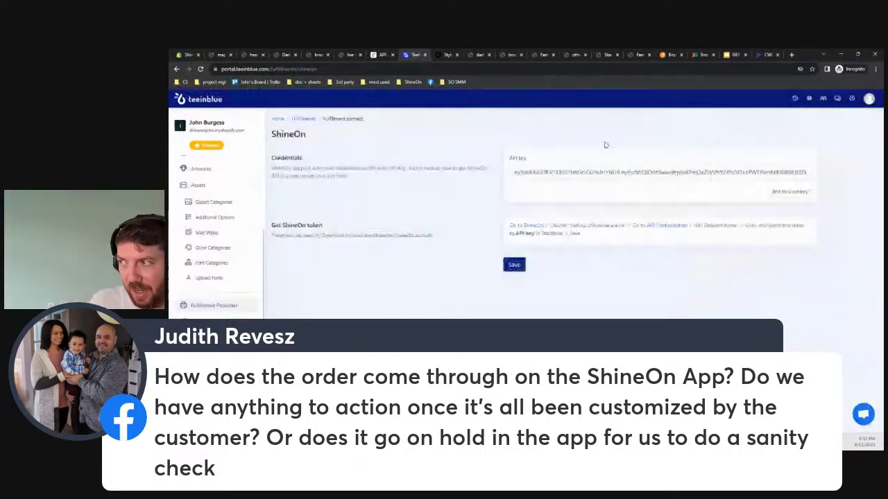
pyautogui.click(185, 54)
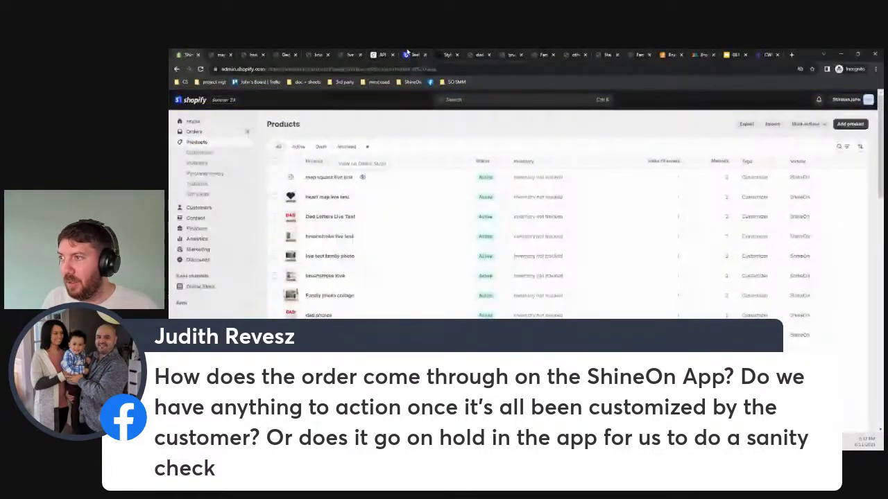
pyautogui.click(381, 55)
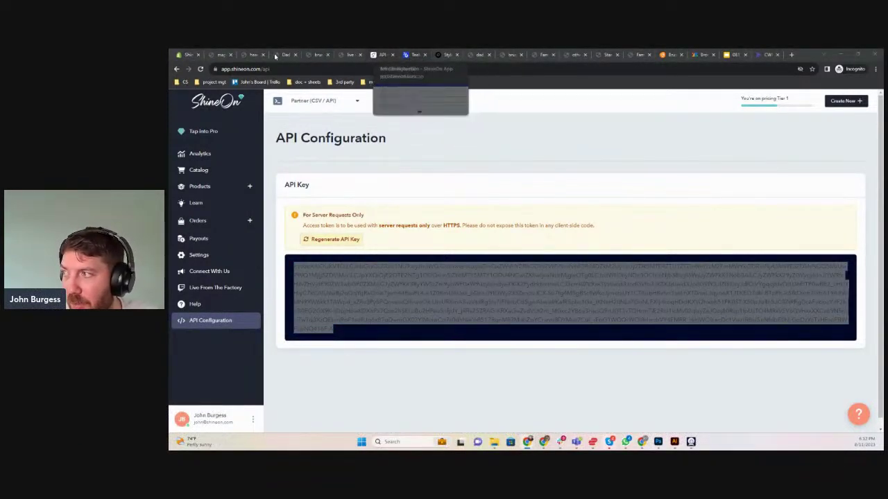
# Review the media and variants of the 'map square live test' Shopify product, then return to ShineOn
pyautogui.click(192, 59)
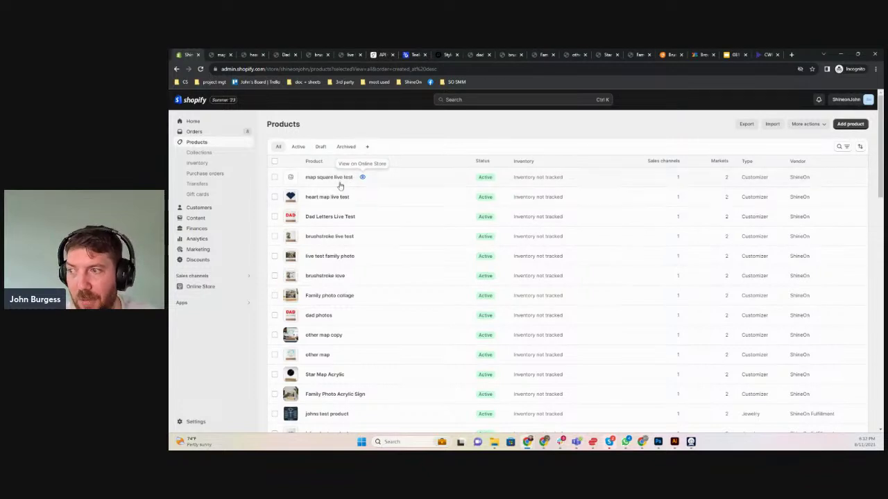
pyautogui.click(329, 180)
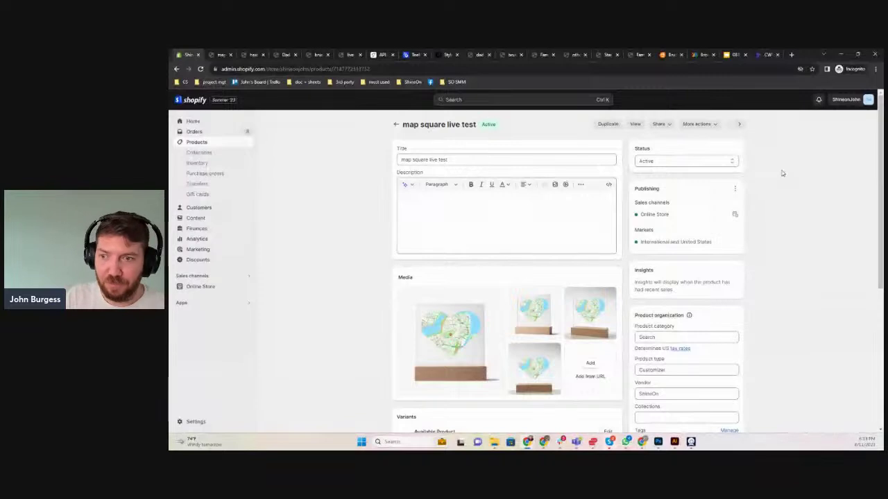
pyautogui.scroll(-3, 680, 330)
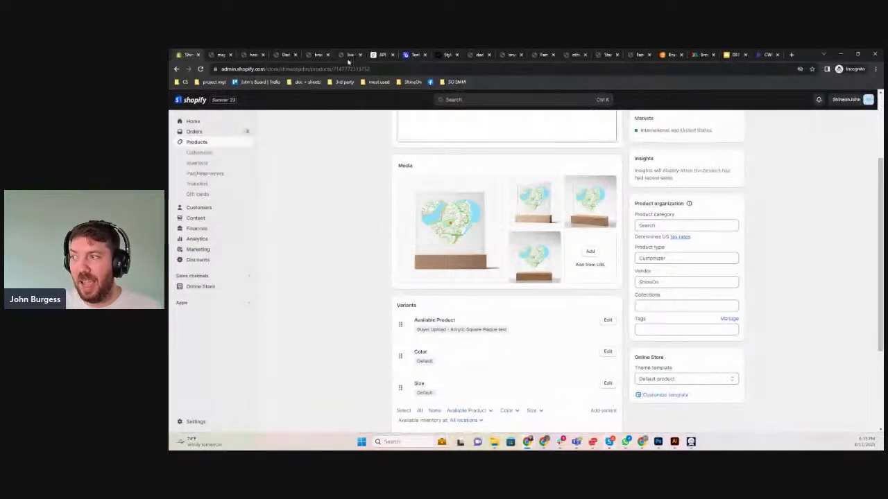
pyautogui.click(381, 55)
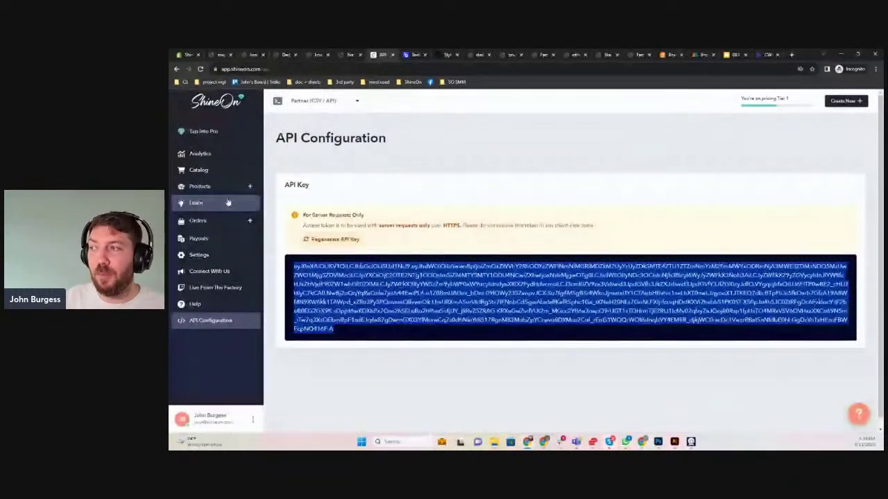
# Switch ShineOn to the connected Shopify store and view its All Products list
pyautogui.click(334, 99)
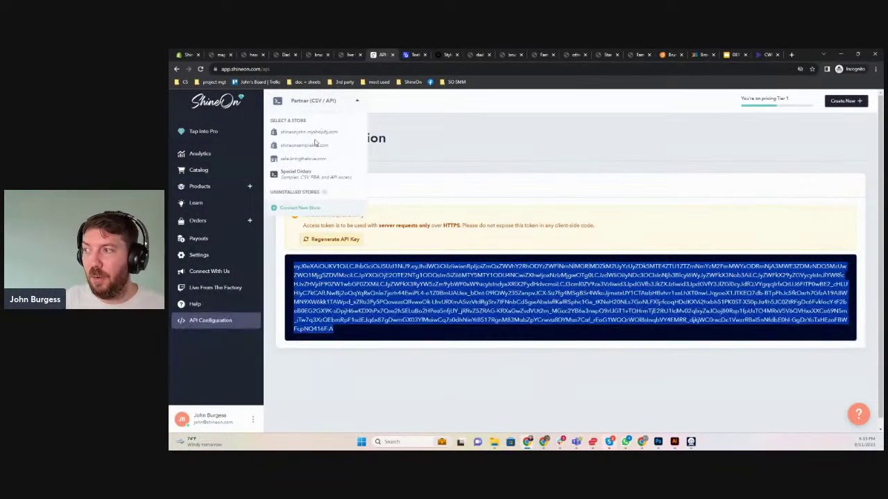
pyautogui.click(310, 132)
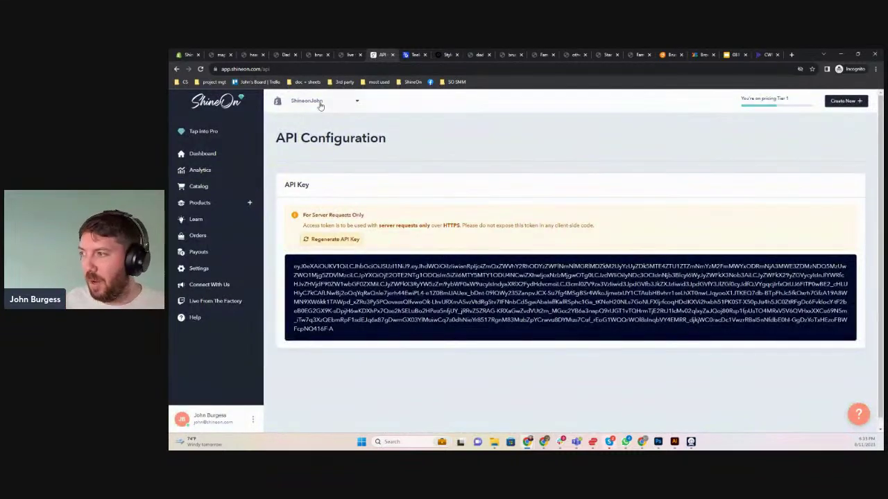
pyautogui.click(218, 185)
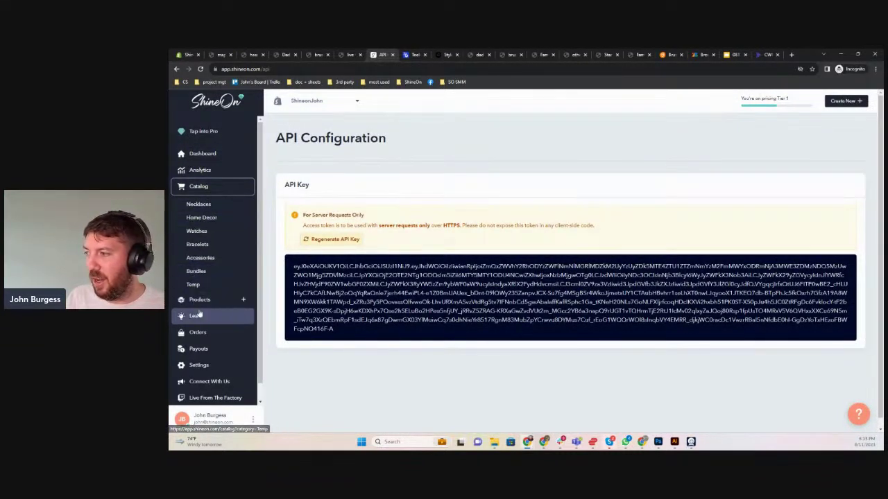
pyautogui.click(199, 305)
pyautogui.click(201, 318)
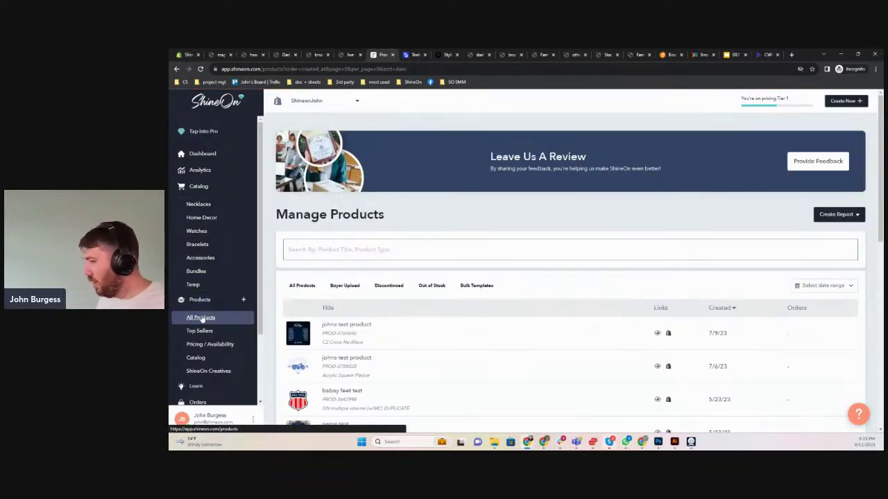
pyautogui.scroll(-2, 355, 330)
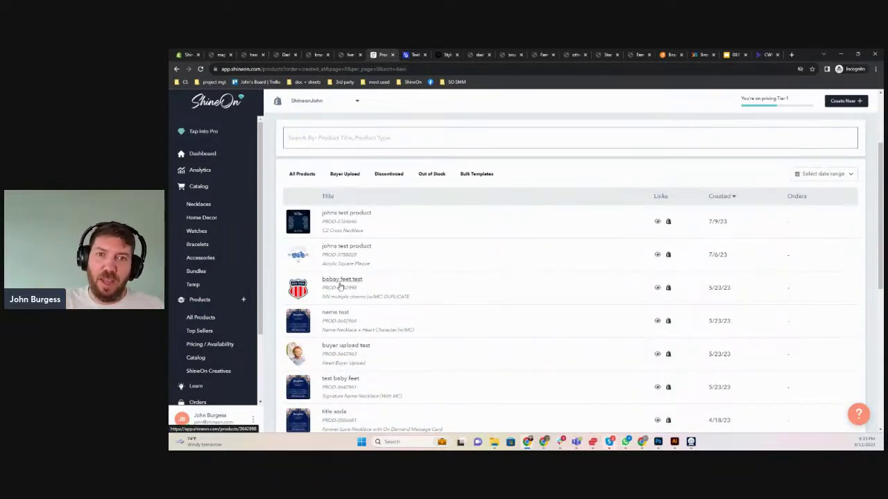
pyautogui.scroll(2, 340, 286)
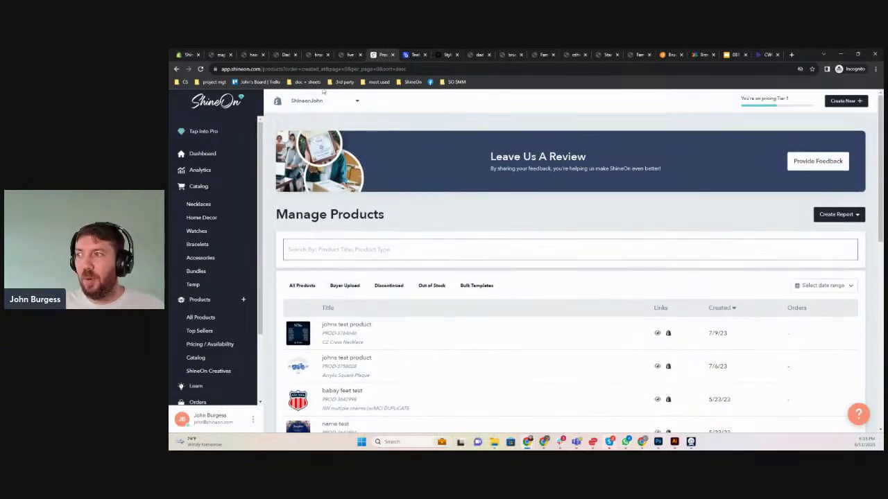
# Switch back to the Partner (CSV / API) account's products and expand the orders section
pyautogui.click(322, 108)
pyautogui.click(300, 177)
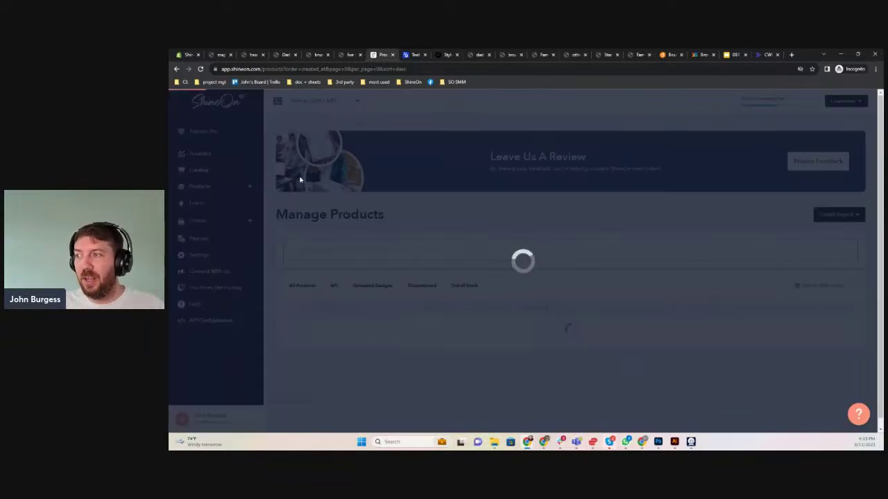
pyautogui.scroll(-1, 344, 275)
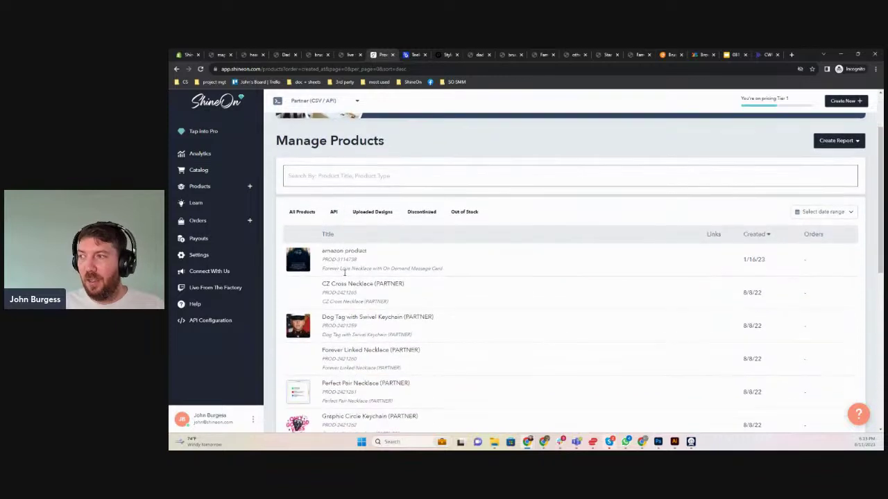
pyautogui.scroll(1, 298, 250)
pyautogui.click(249, 221)
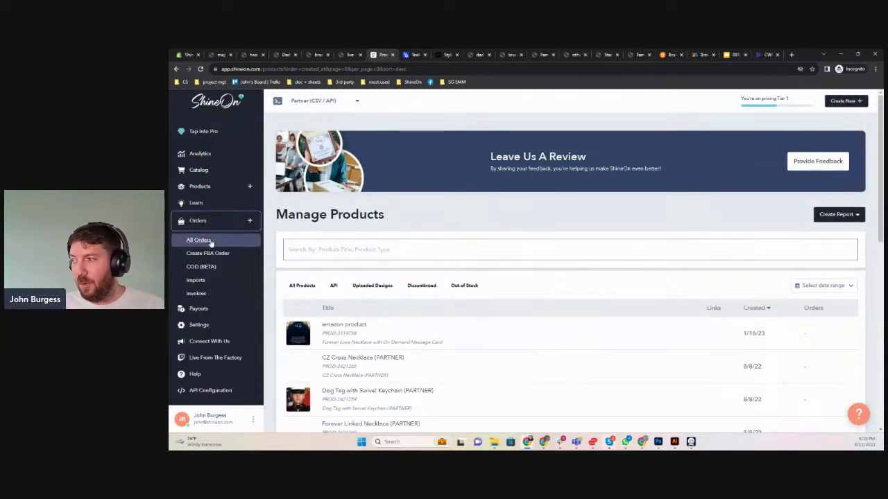
# Check All Orders, then save settings with Awaiting Payment automatic processing left off
pyautogui.click(208, 240)
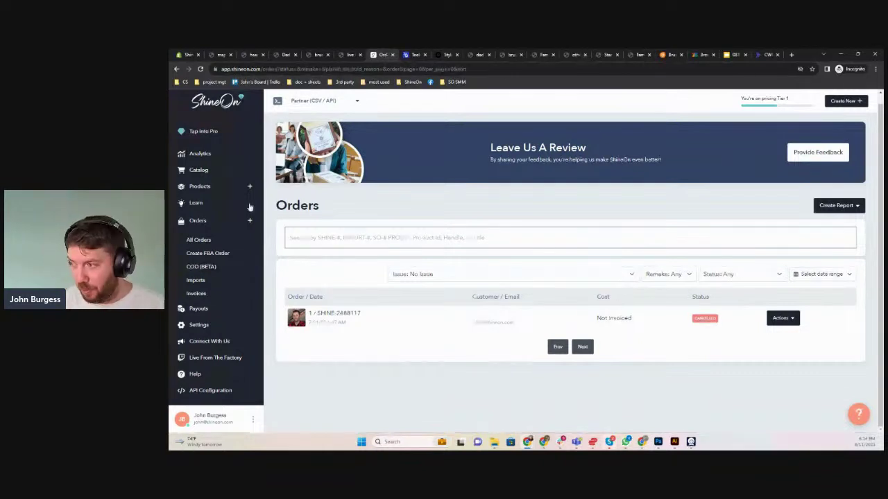
pyautogui.click(208, 323)
pyautogui.scroll(-3, 366, 274)
pyautogui.scroll(-10, 367, 274)
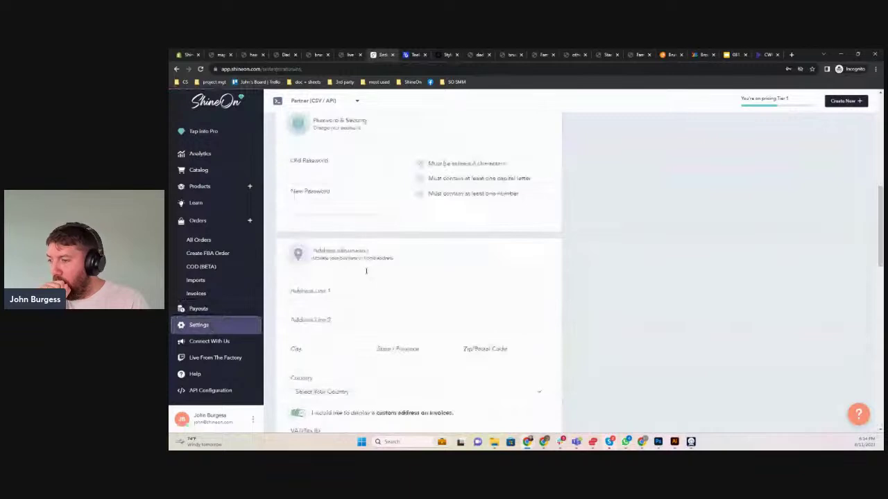
pyautogui.scroll(-2, 366, 274)
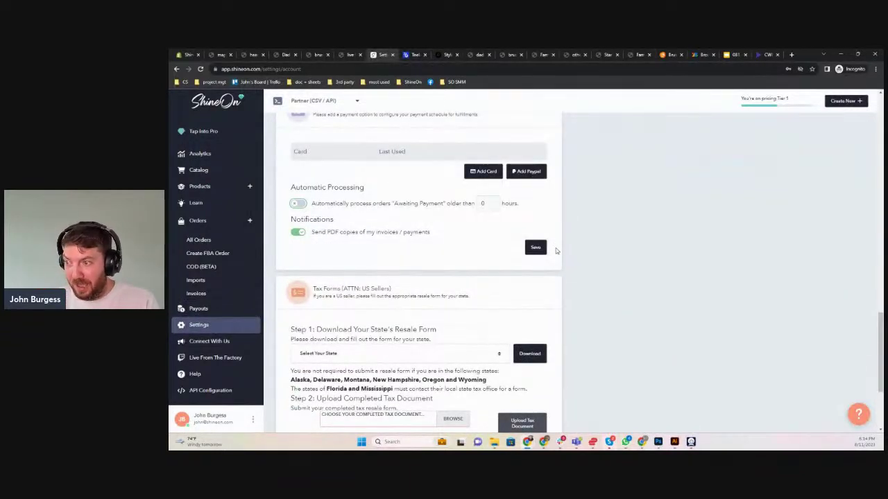
pyautogui.click(537, 248)
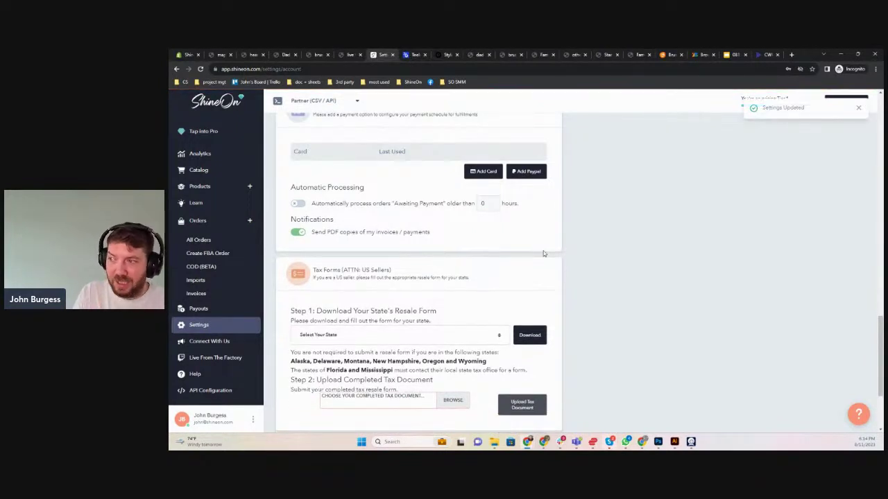